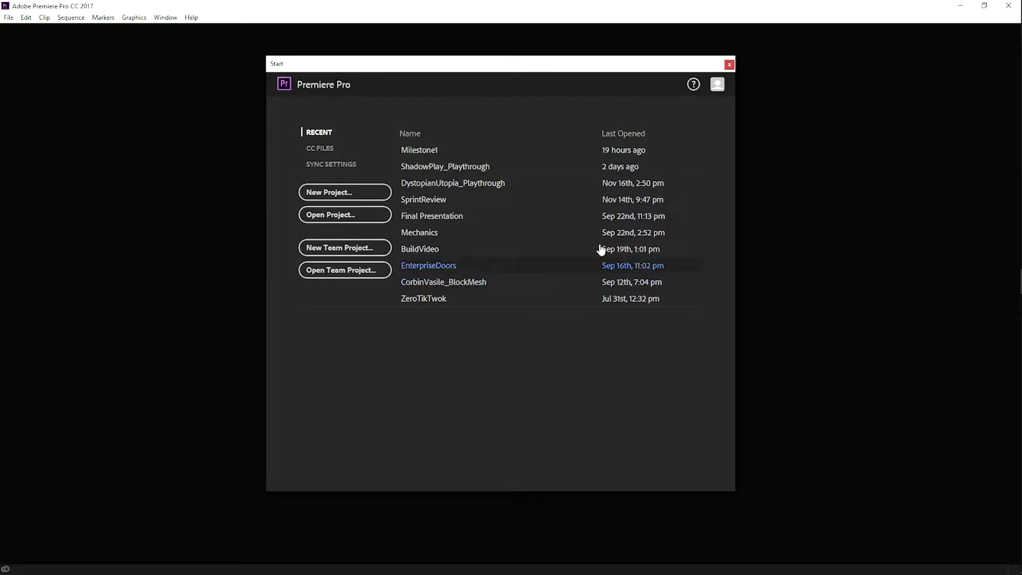
Create a new project named MinecraftExample in E:\Completed Videos with the default settings
drag(322, 66, 284, 68)
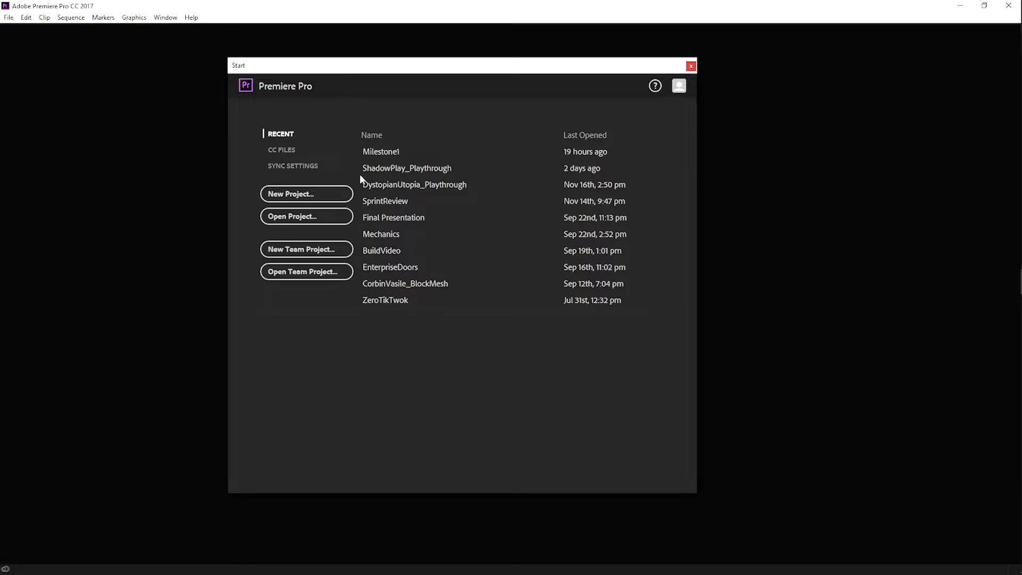
click(292, 196)
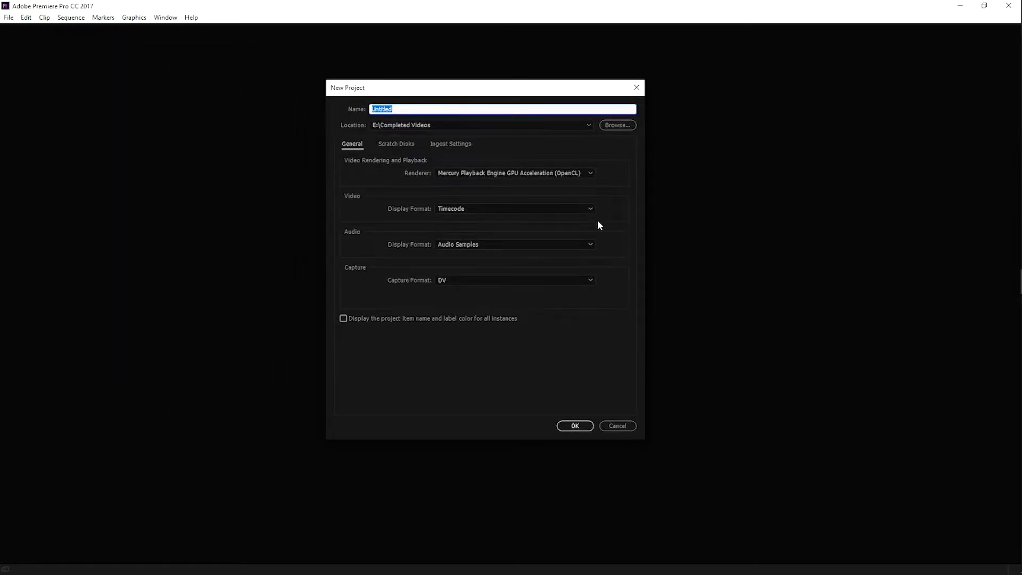
click(387, 144)
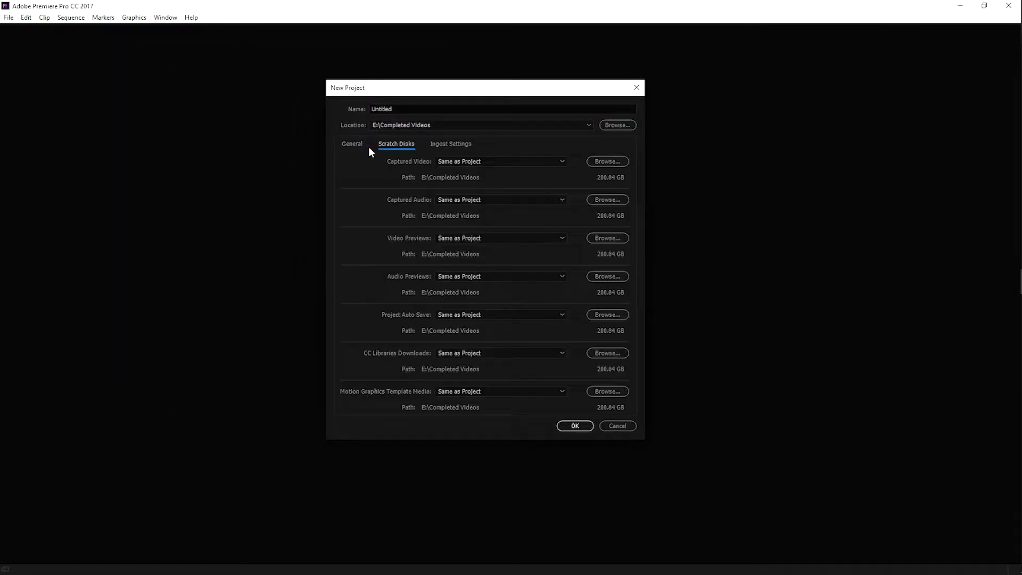
click(355, 146)
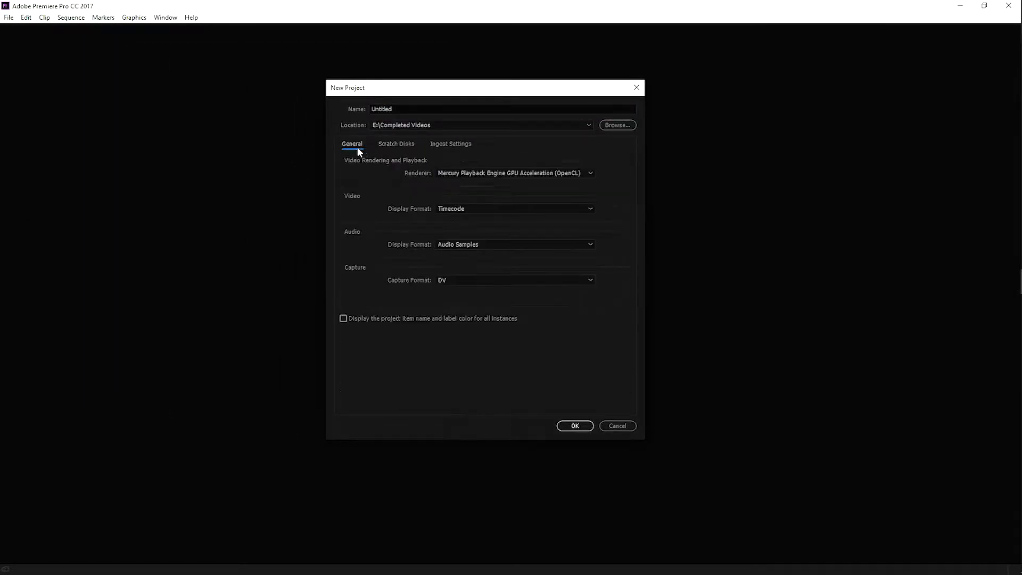
click(447, 108)
key(ctrl+a)
key(BackSpace)
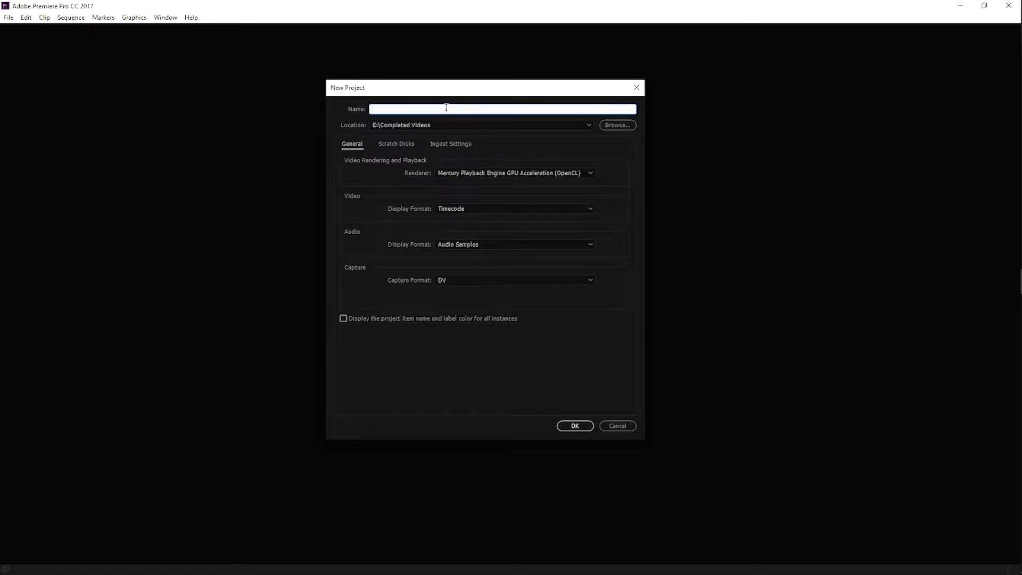
text(MinecraftExample)
click(559, 425)
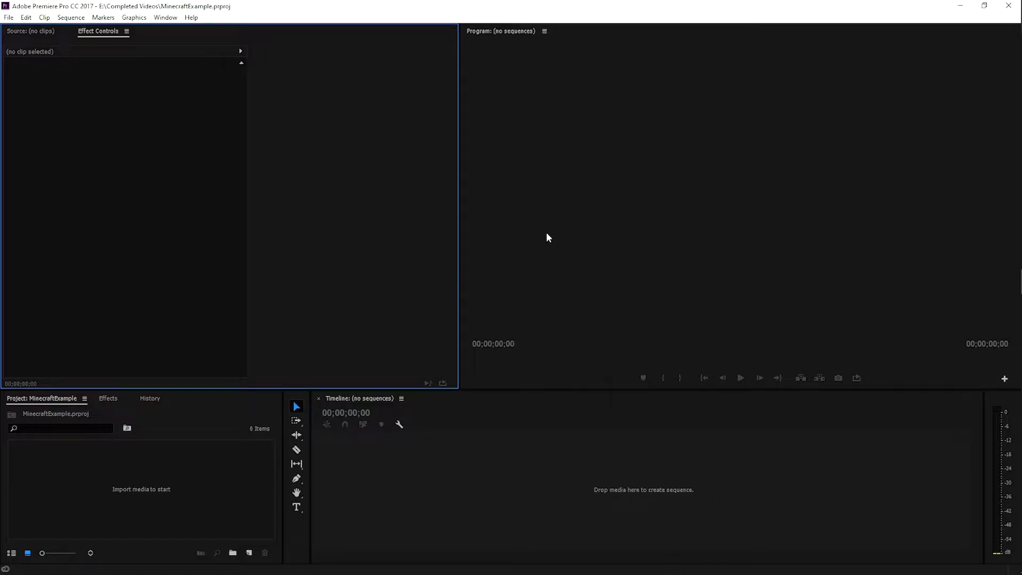
Look through the Project, Effects and History views, and compare the Source monitor with Effect Controls
click(120, 397)
click(147, 399)
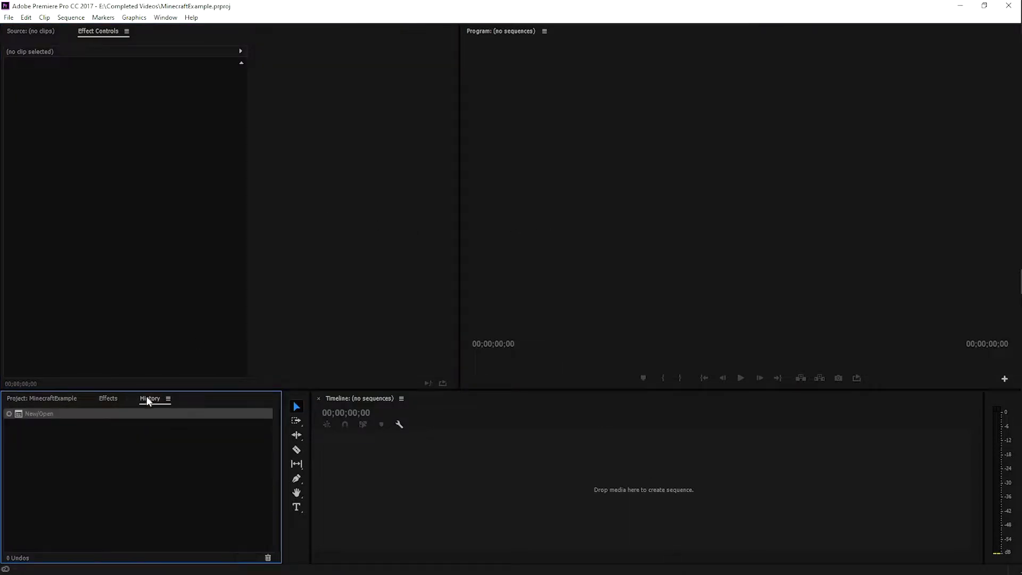
click(43, 398)
click(108, 399)
click(149, 398)
click(41, 31)
click(88, 32)
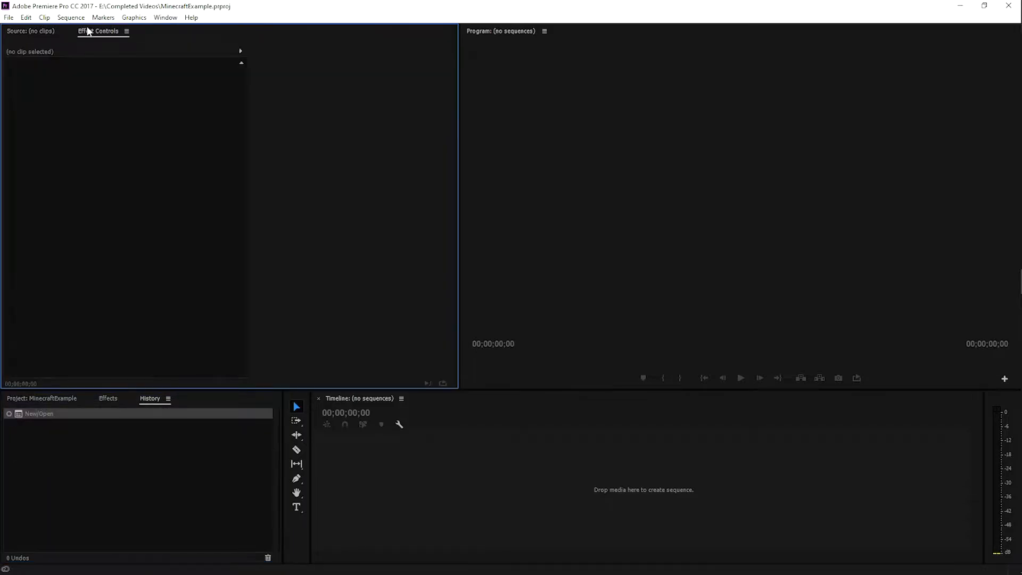
click(41, 32)
click(88, 32)
click(42, 34)
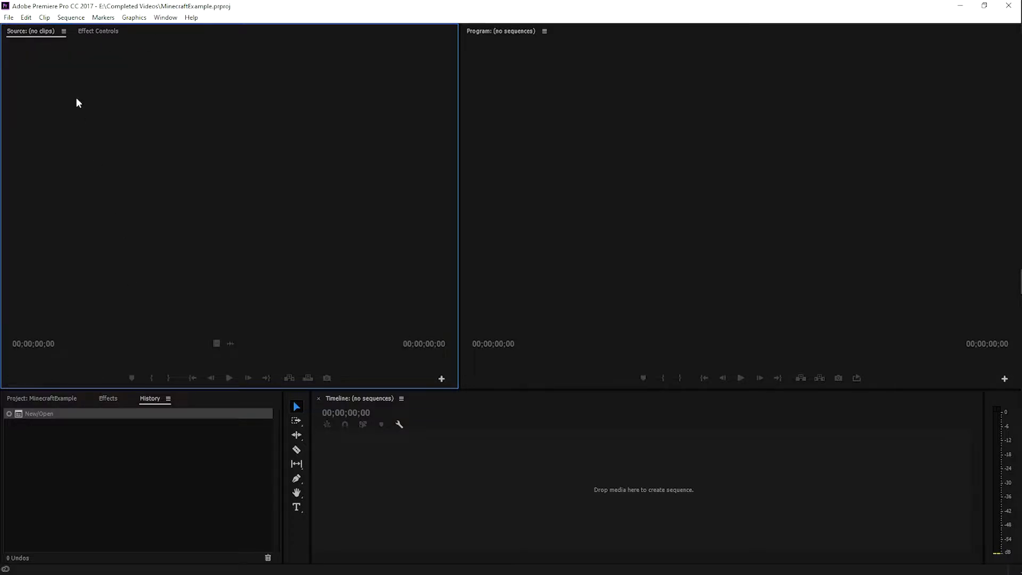
Examine the display options of Effect Controls and the list of windows that can be shown in the workspace
right_click(108, 32)
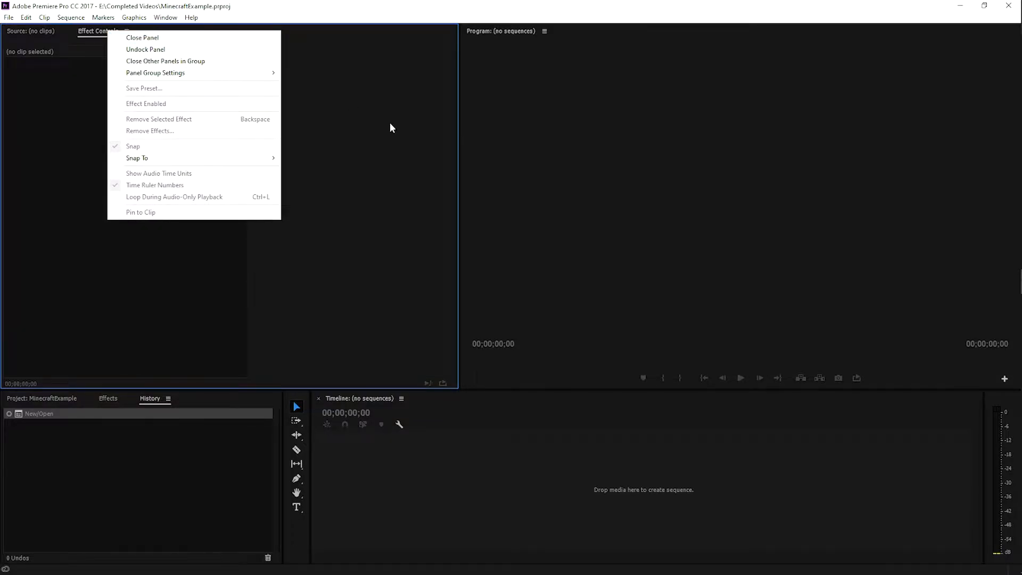
click(396, 141)
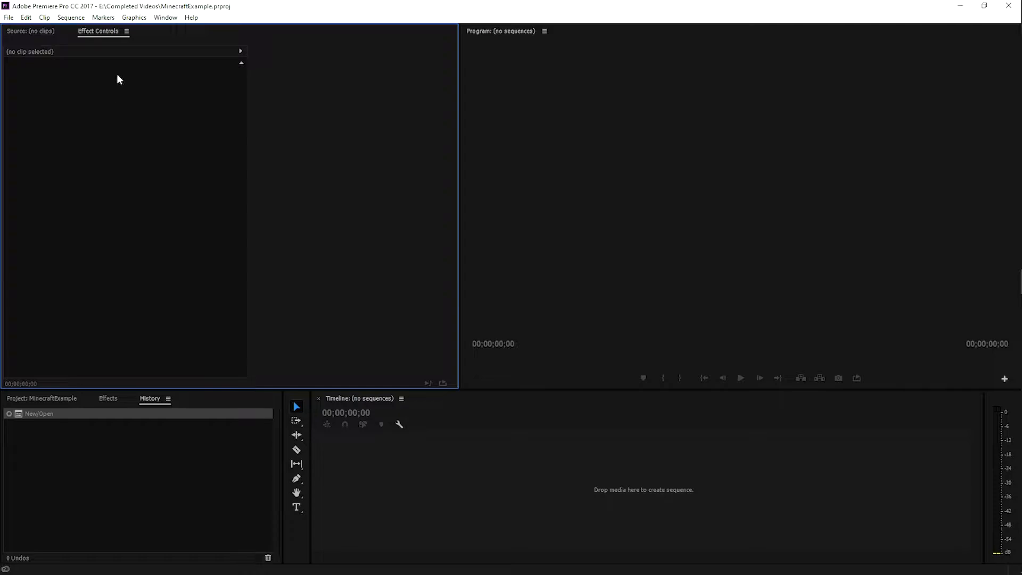
click(164, 20)
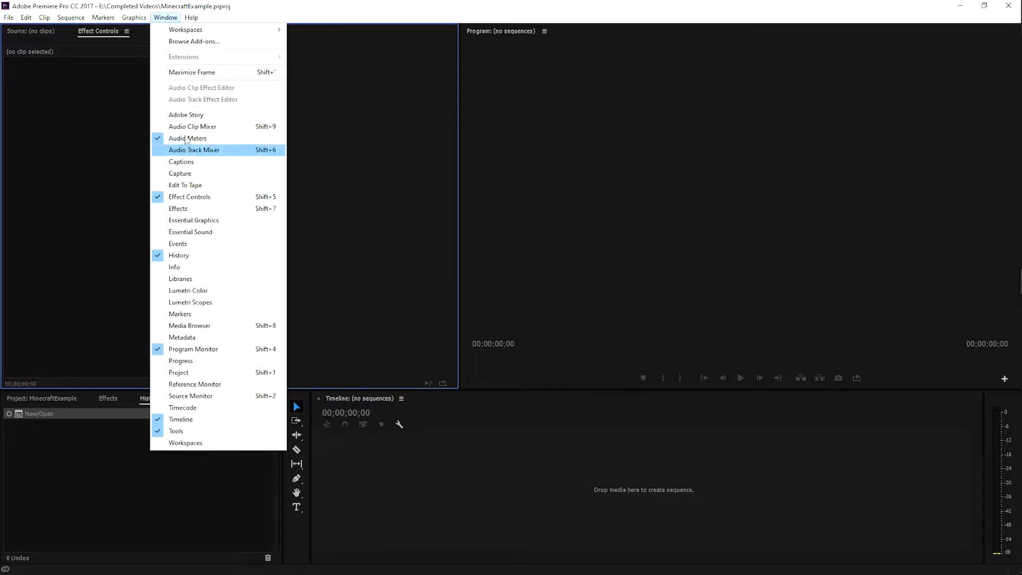
click(120, 64)
mouse_move(95, 31)
mouse_down()
mouse_move(296, 102)
mouse_move(109, 61)
mouse_move(94, 32)
mouse_up()
click(24, 31)
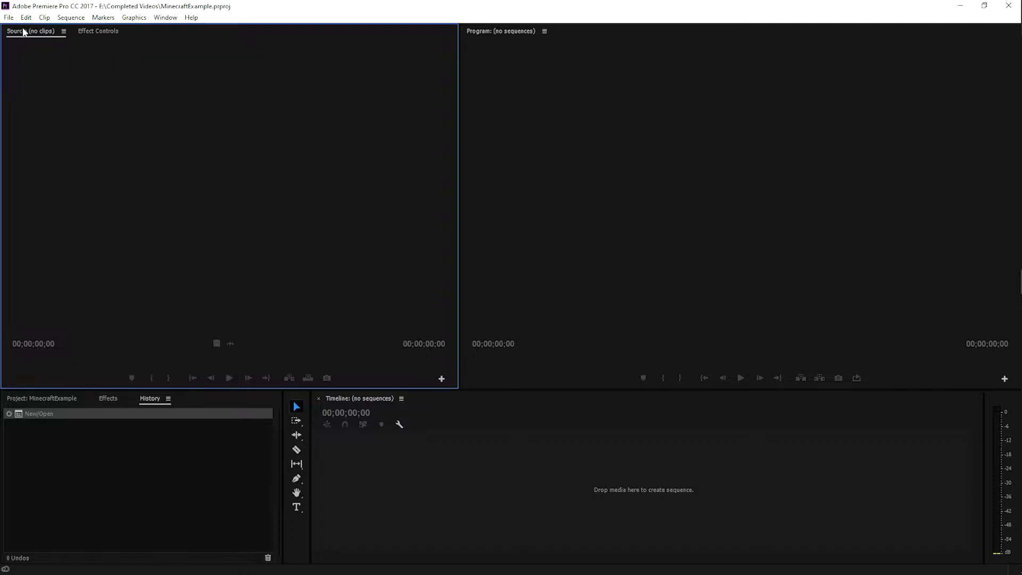
click(95, 34)
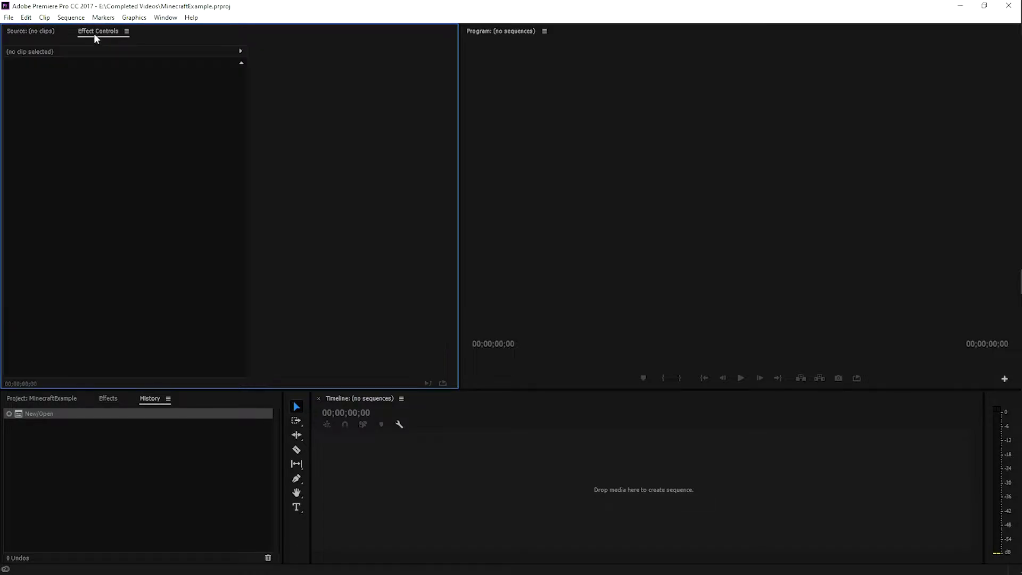
Browse the video effects, search for "Ultra" and select the Ultra Key effect
click(40, 399)
click(108, 400)
click(150, 399)
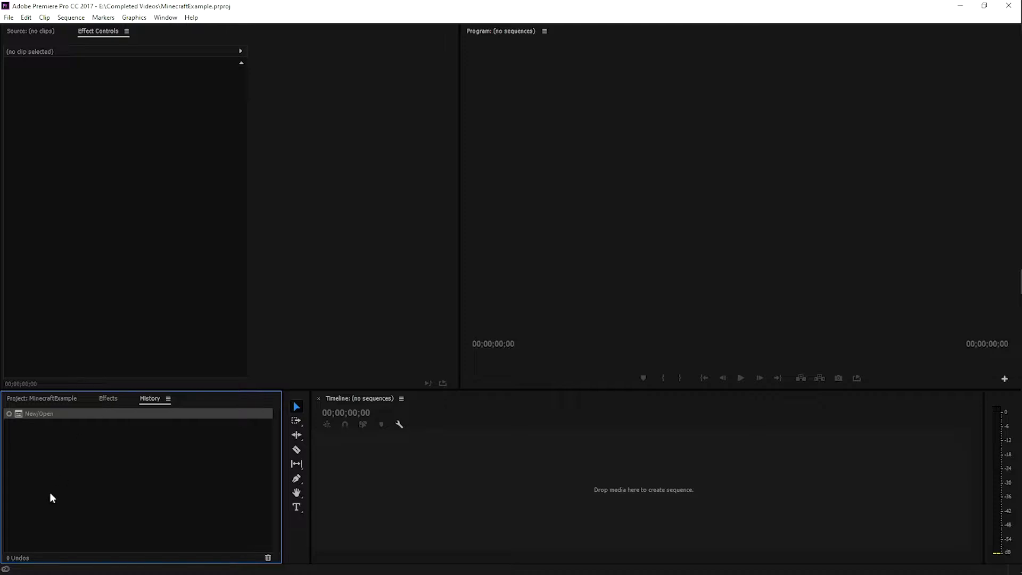
click(108, 399)
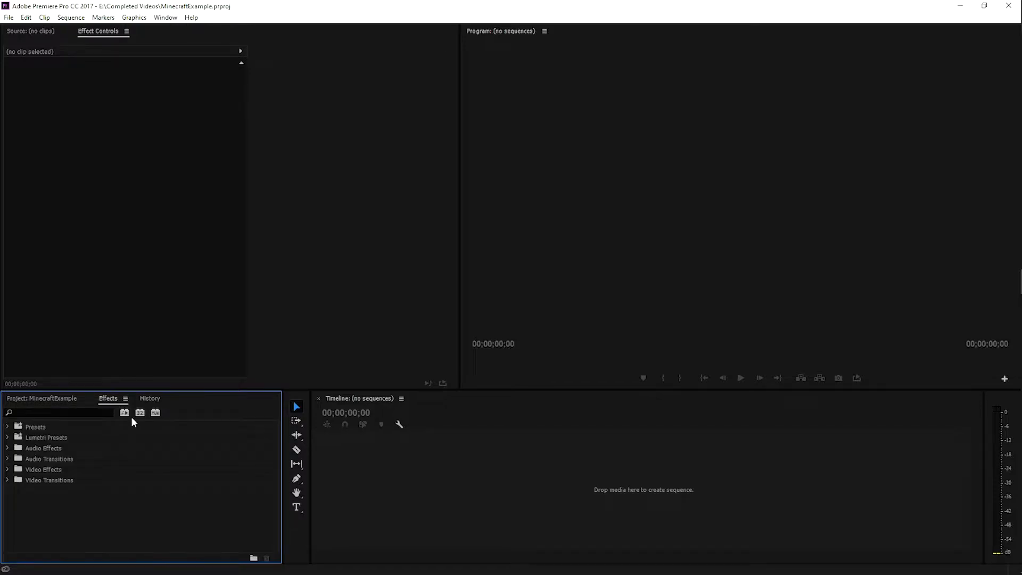
click(7, 470)
scroll(64, 488, up, 4)
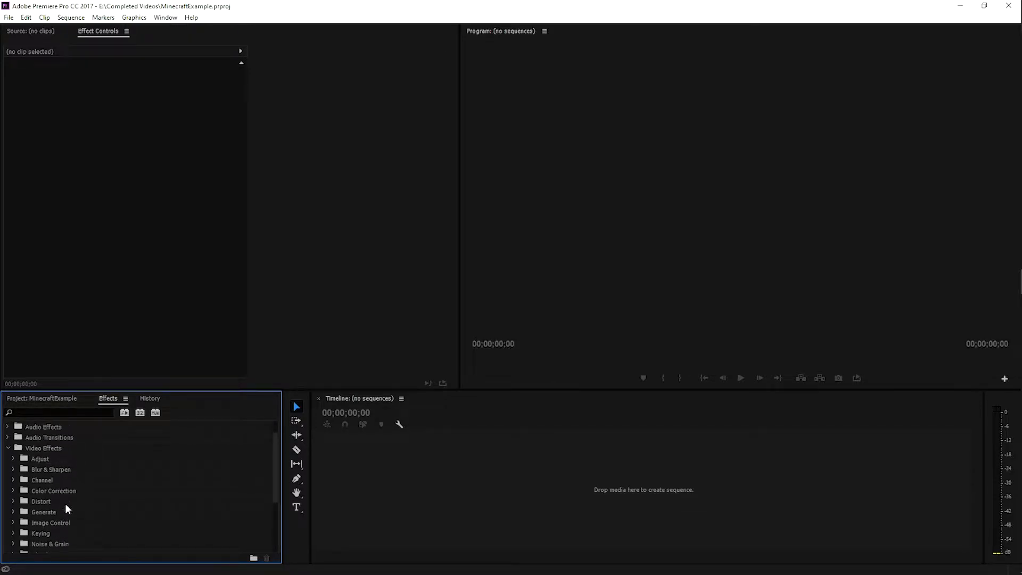
click(59, 415)
text(Ultra)
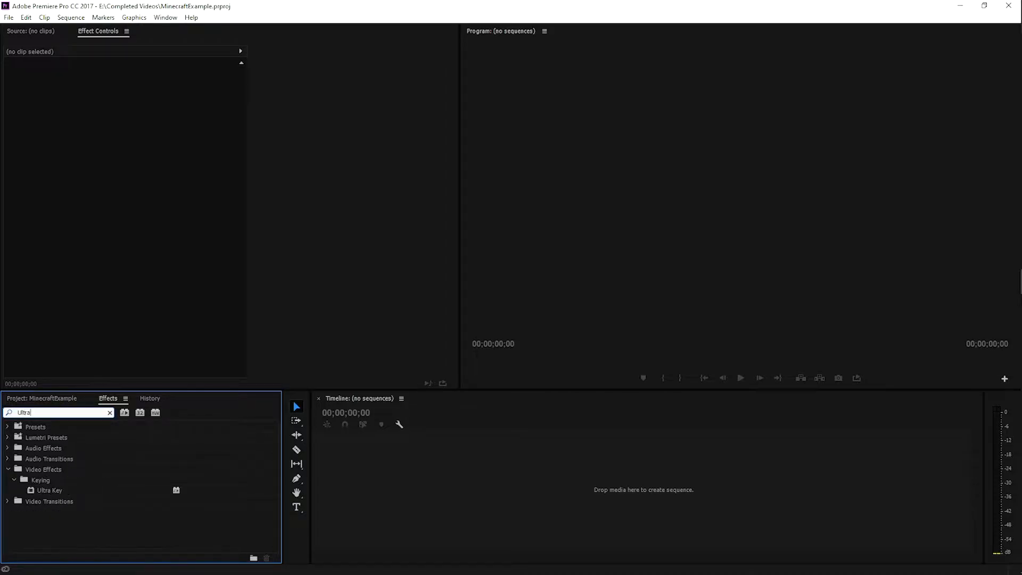
click(48, 490)
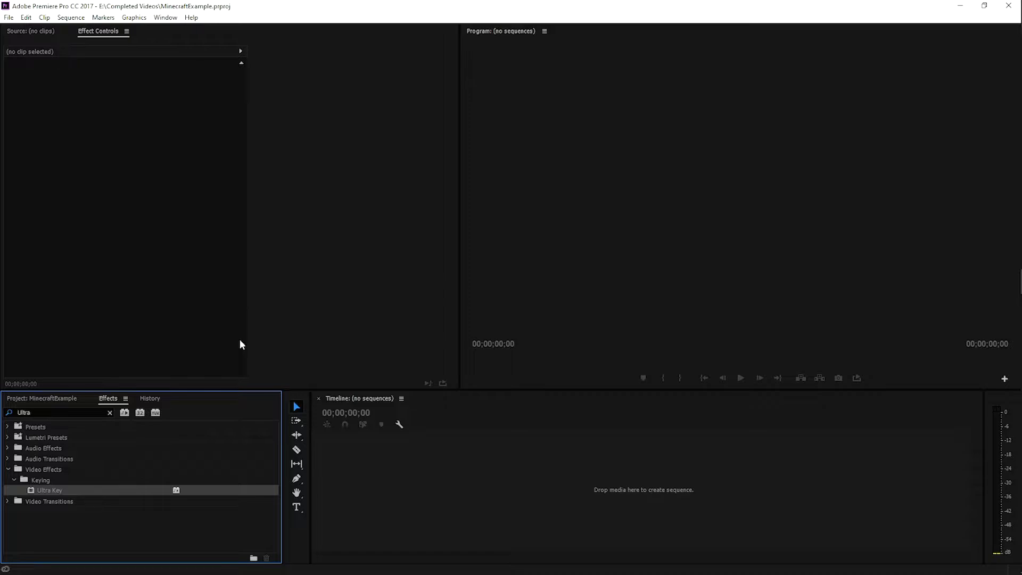
click(44, 400)
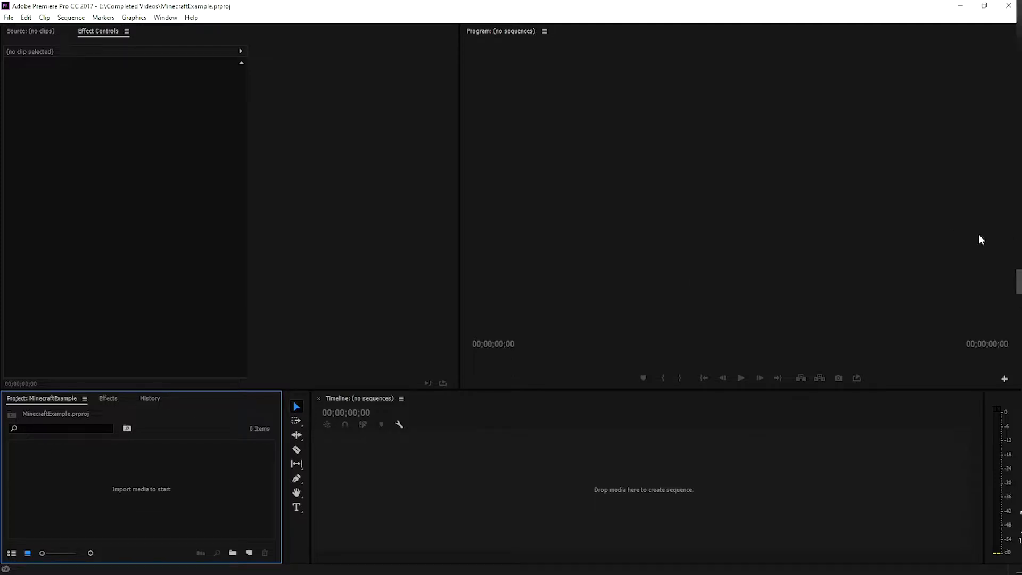
click(1013, 61)
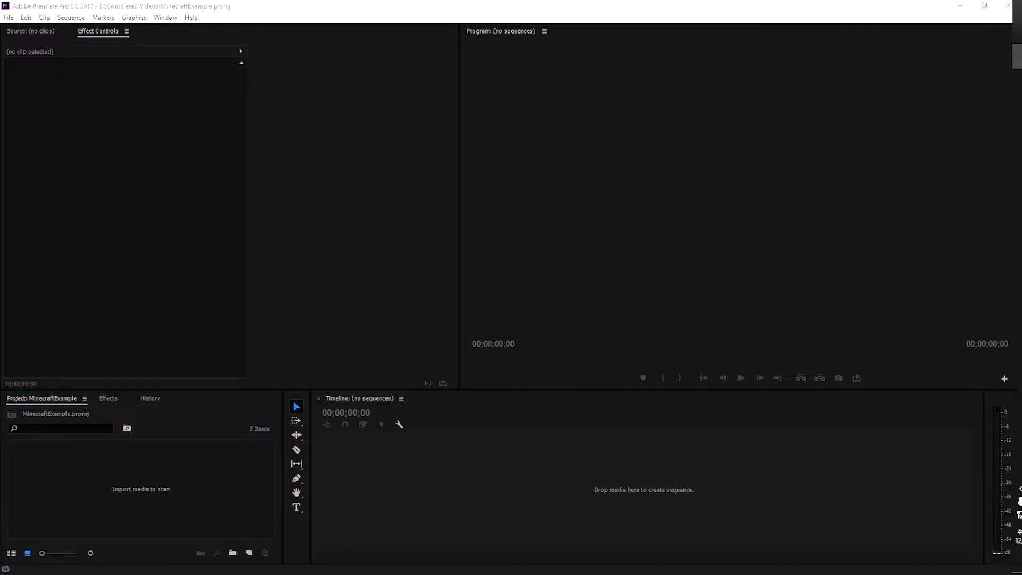
drag(857, 295, 109, 493)
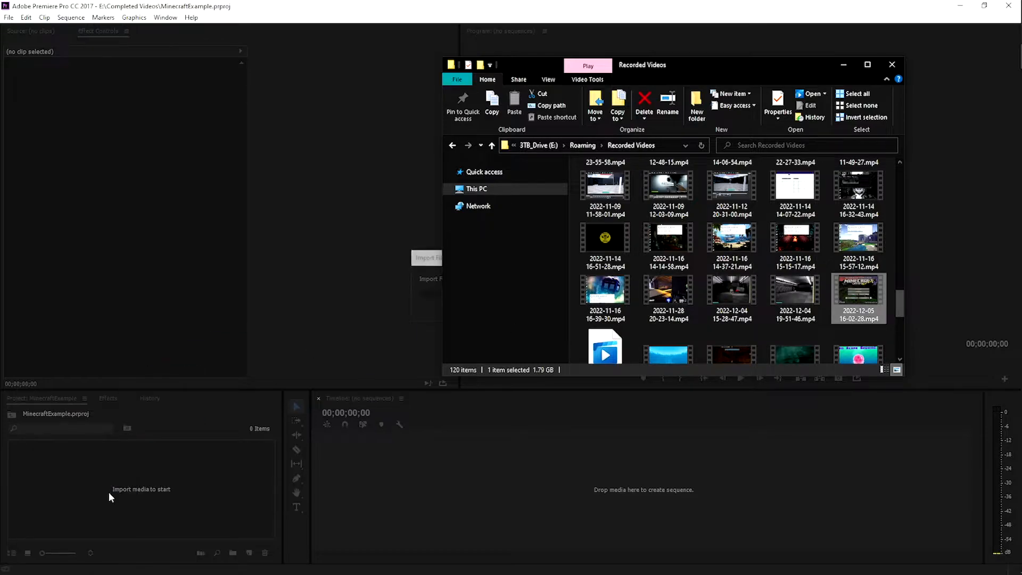
click(839, 64)
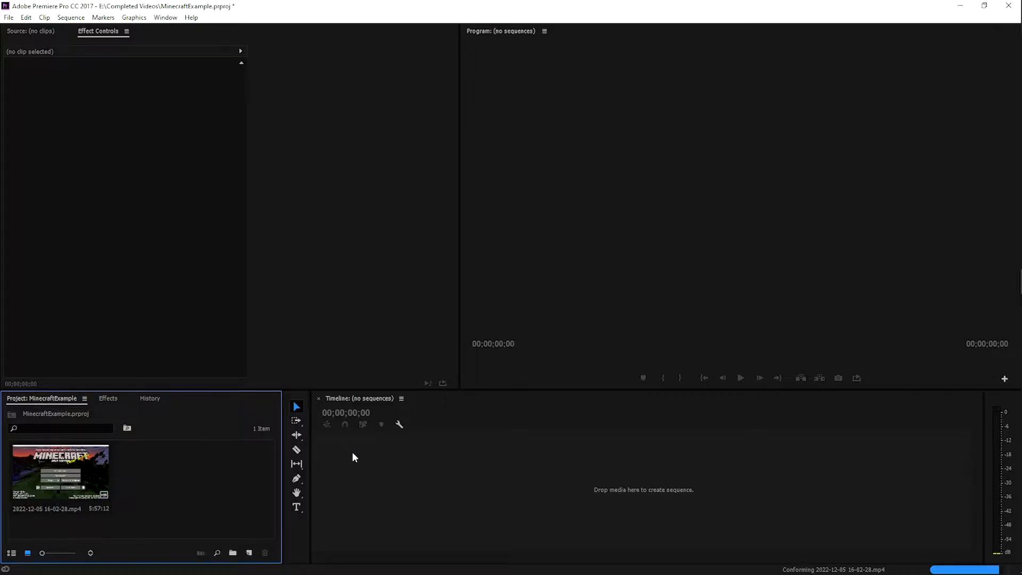
Load the imported recording in the Source monitor and preview it from about 00:01:38 to 00:01:42
click(75, 491)
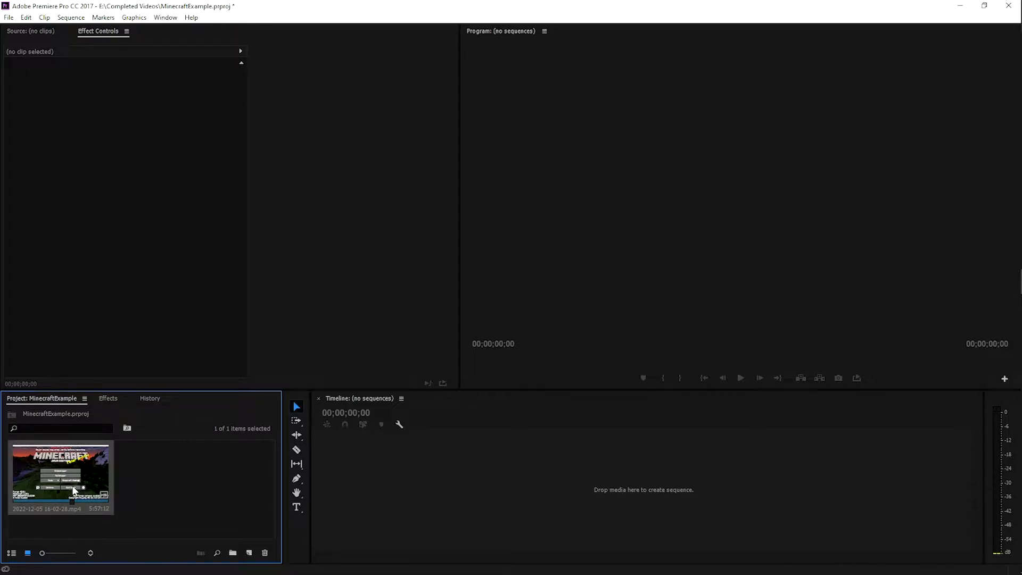
double_click(75, 491)
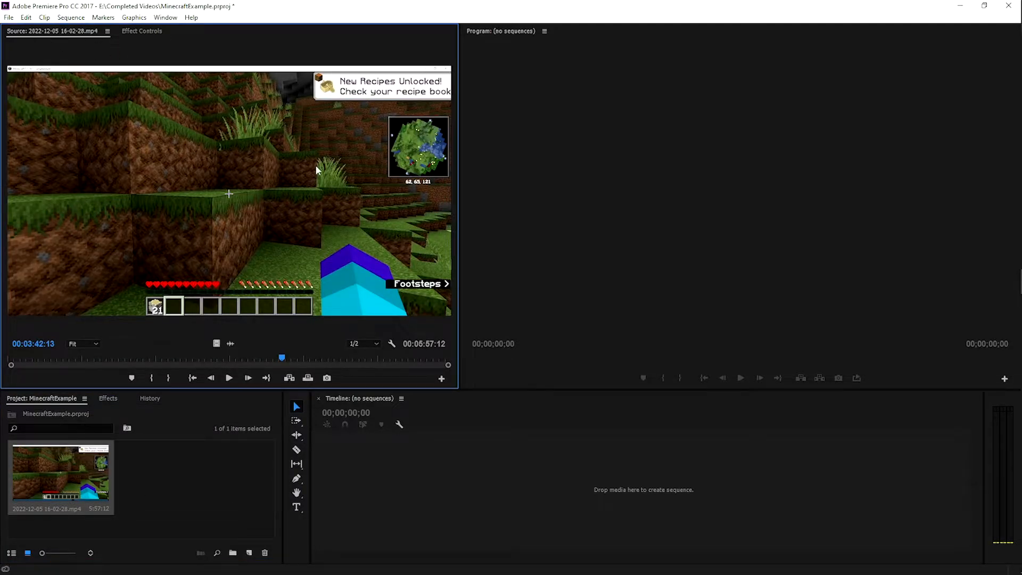
drag(282, 358, 129, 365)
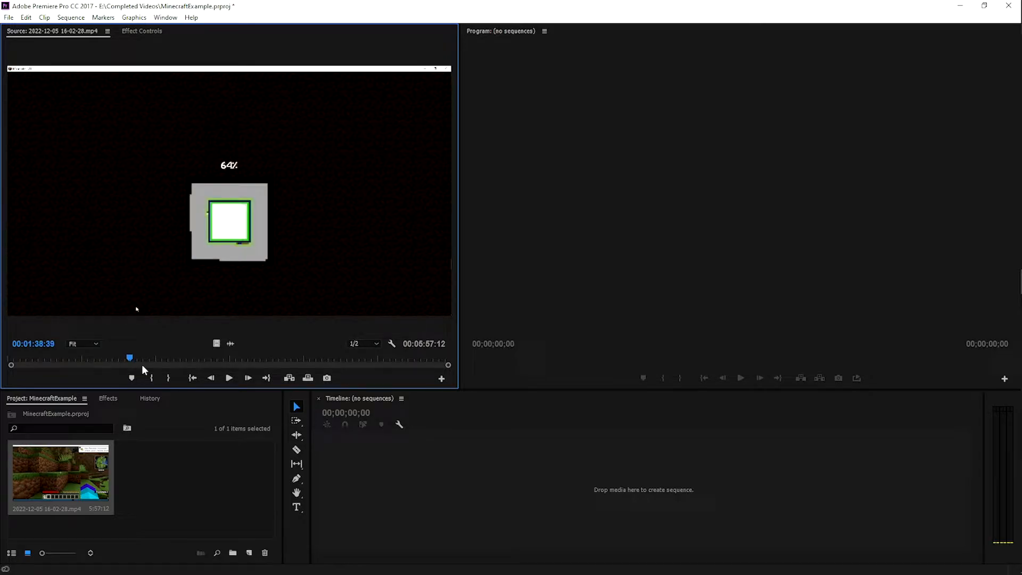
click(229, 382)
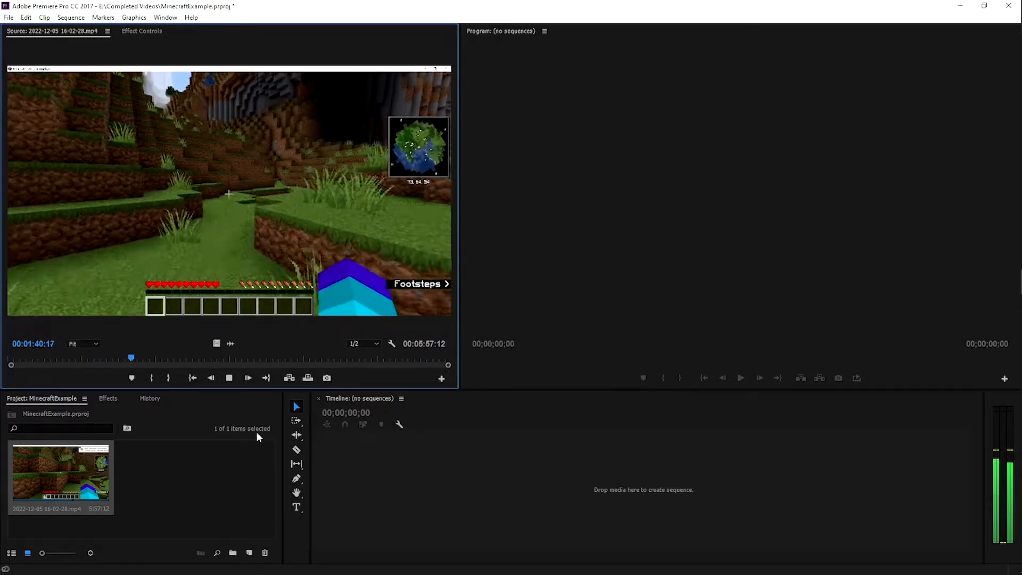
click(229, 378)
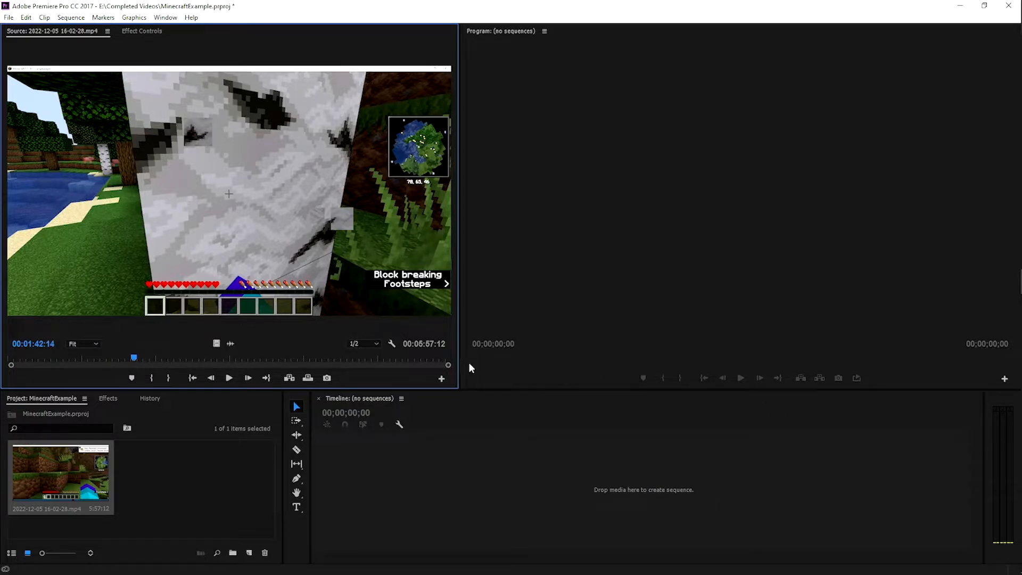
Make the timeline area slightly taller by moving its boundary with the monitors up
drag(115, 308, 1011, 410)
click(412, 454)
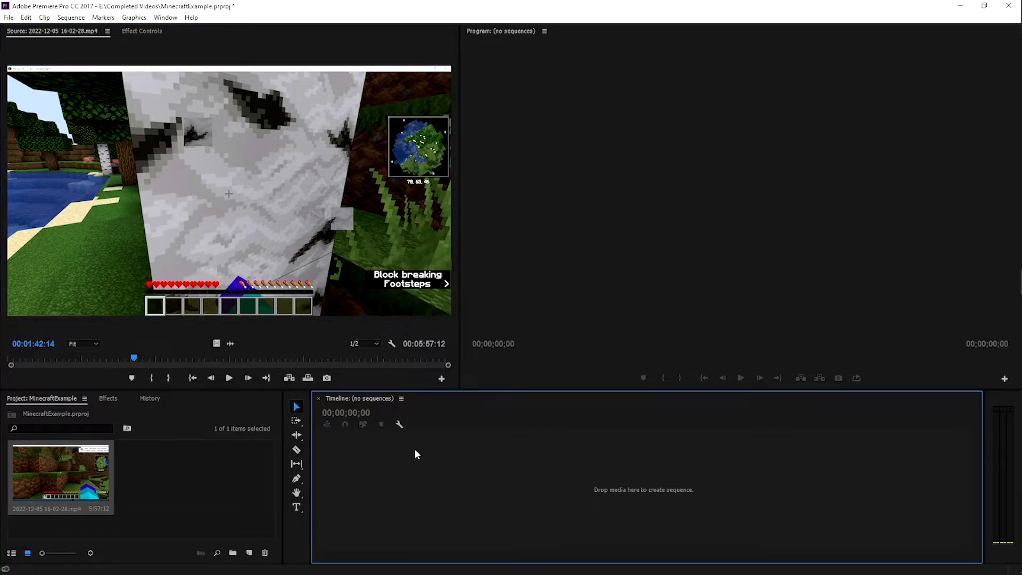
drag(479, 388, 479, 379)
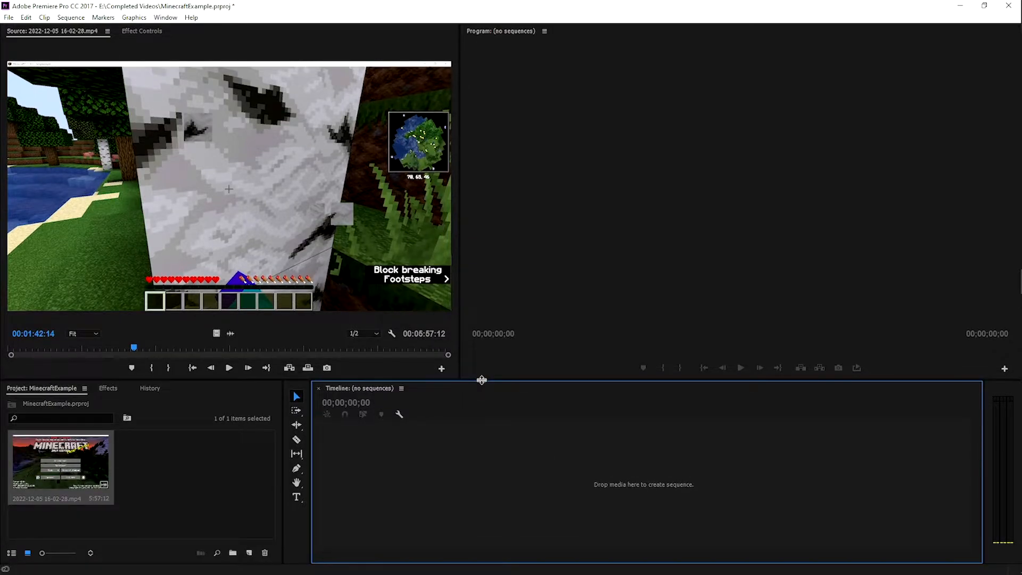
Create a sequence from the imported recording by placing it at the start of the empty timeline
click(229, 474)
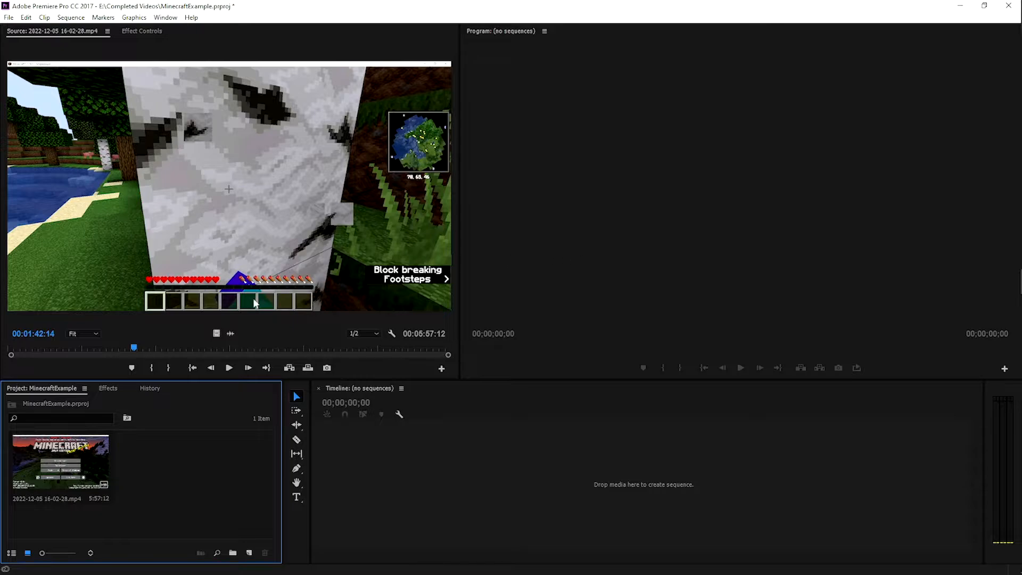
click(206, 154)
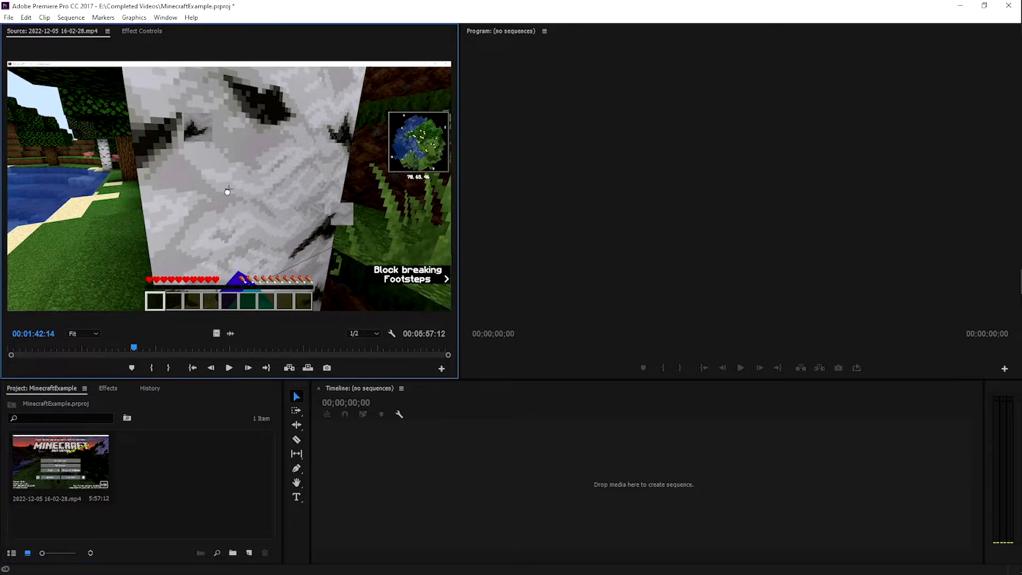
drag(454, 385, 442, 469)
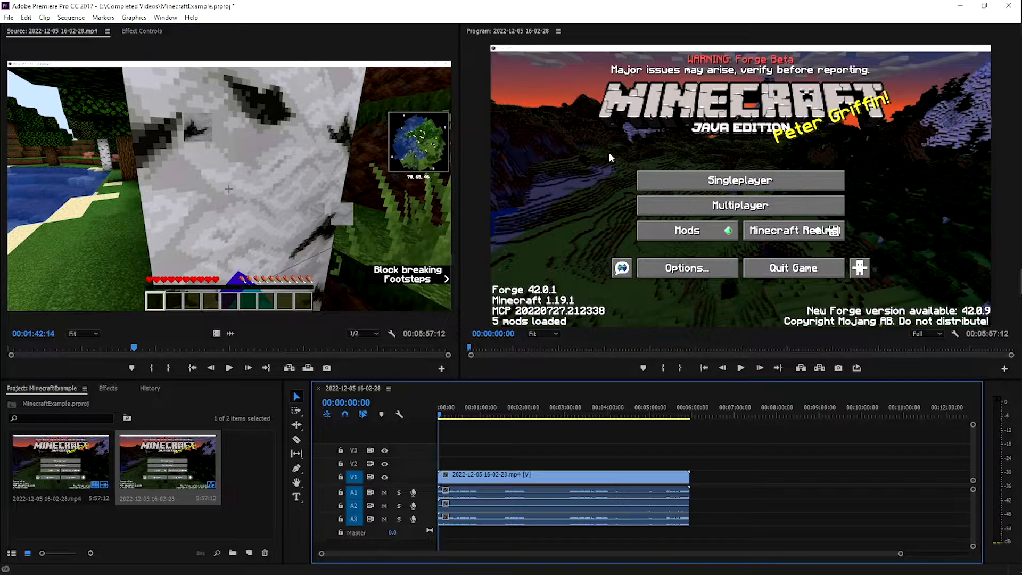
Lock tracks V1 and A1, and delete the clip's audio from tracks A2 and A3
click(531, 485)
click(340, 476)
click(341, 492)
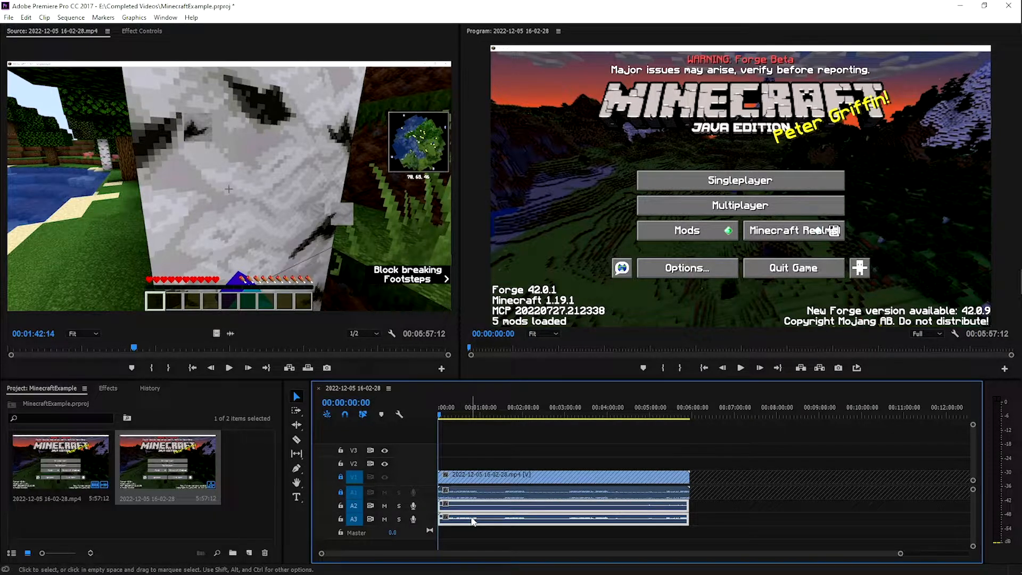
key(Delete)
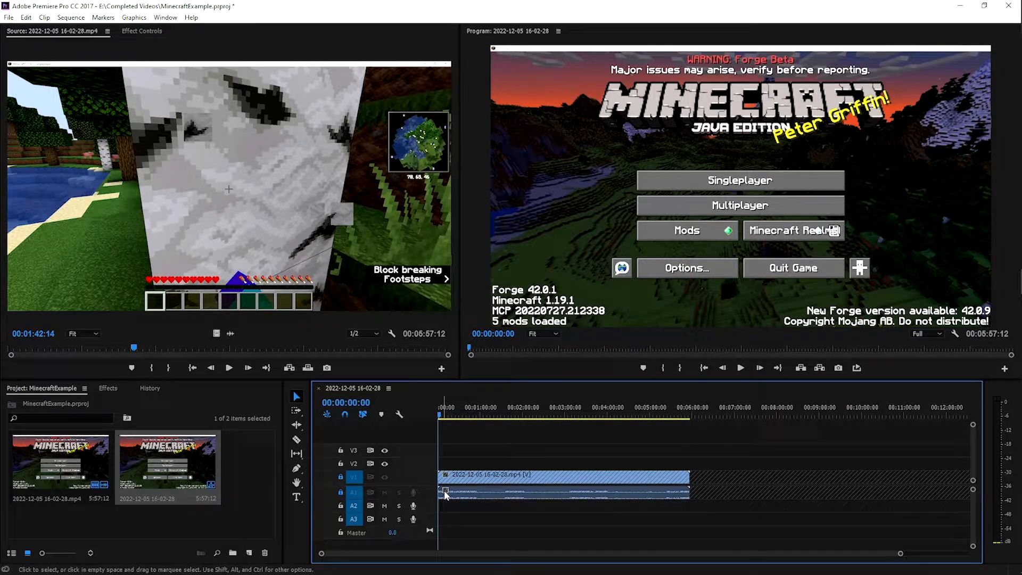
Unlock tracks A1 and V1, then check that the clip's picture and audio can be selected together and deselect it
click(341, 492)
click(341, 477)
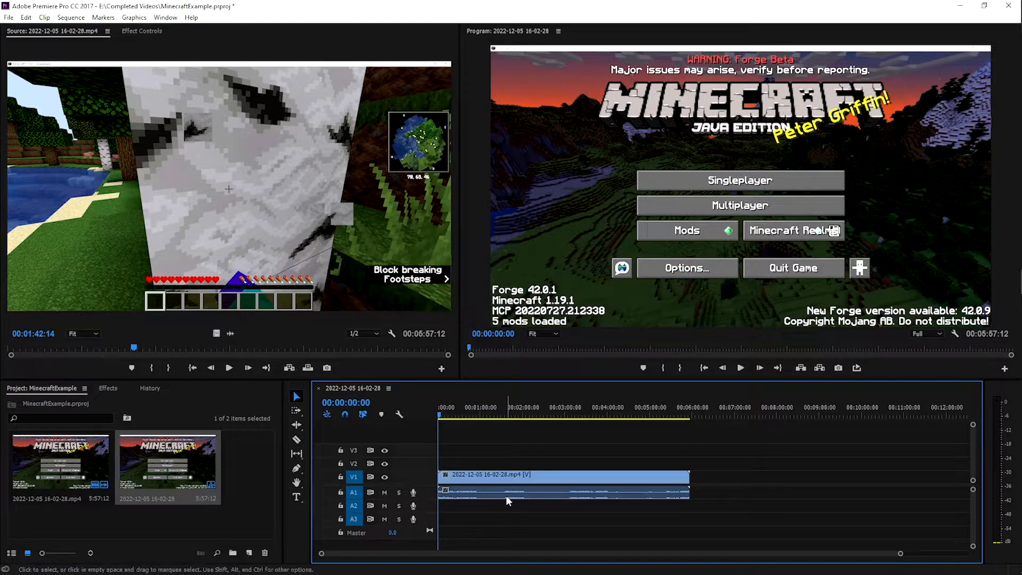
click(506, 494)
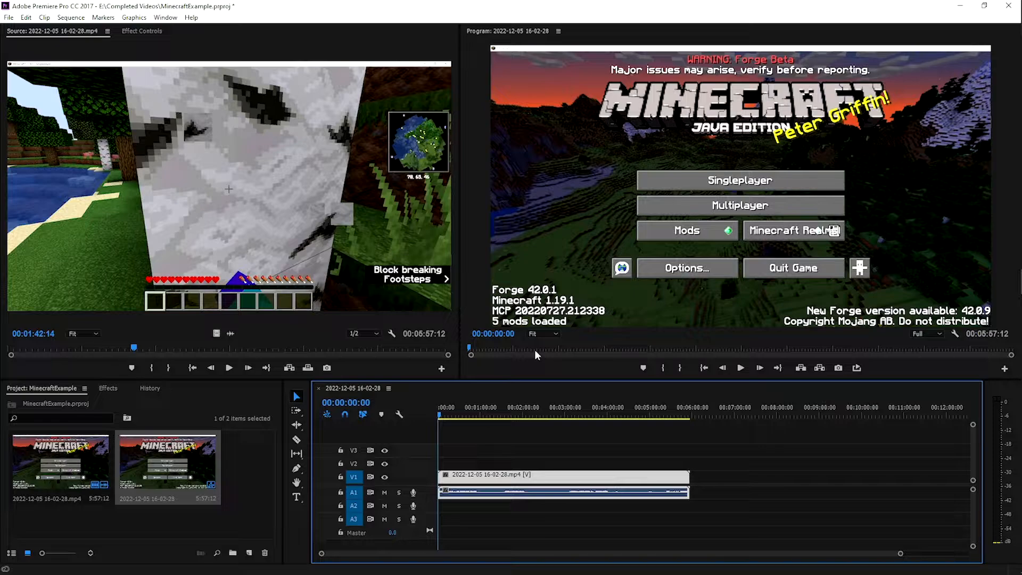
click(530, 426)
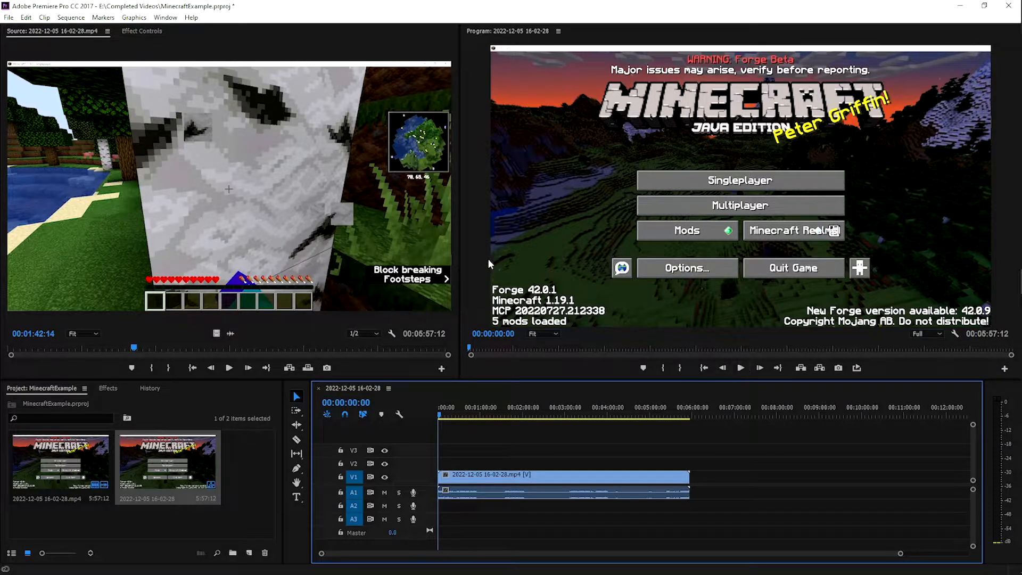
Play the sequence from its start and stop at about 00:00:56
click(741, 368)
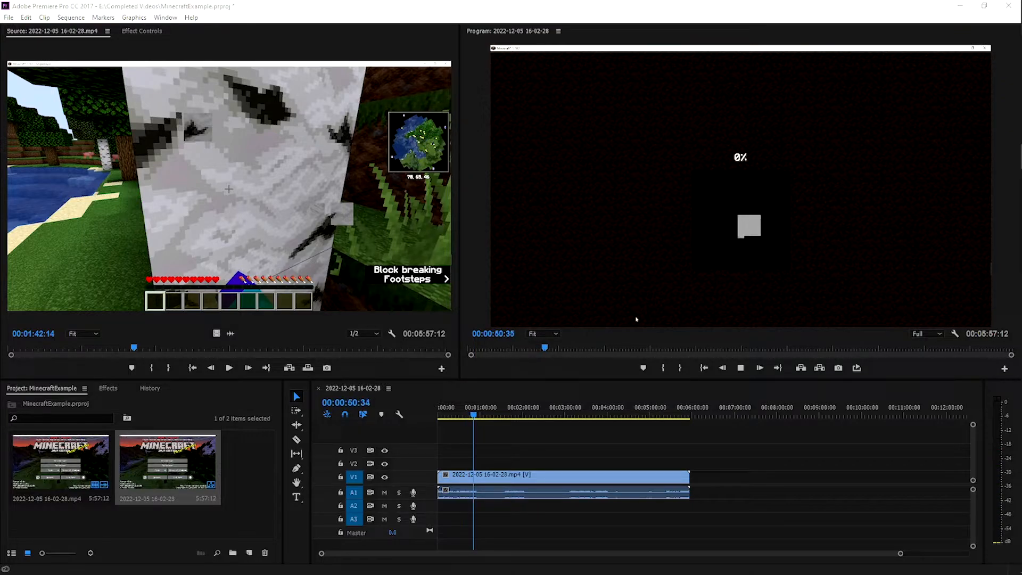
click(538, 445)
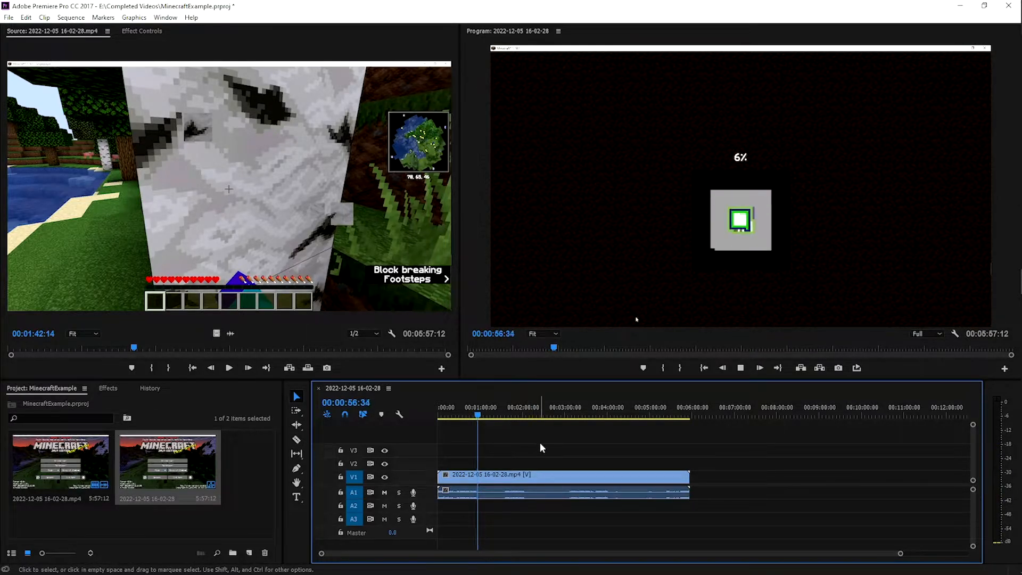
key(space)
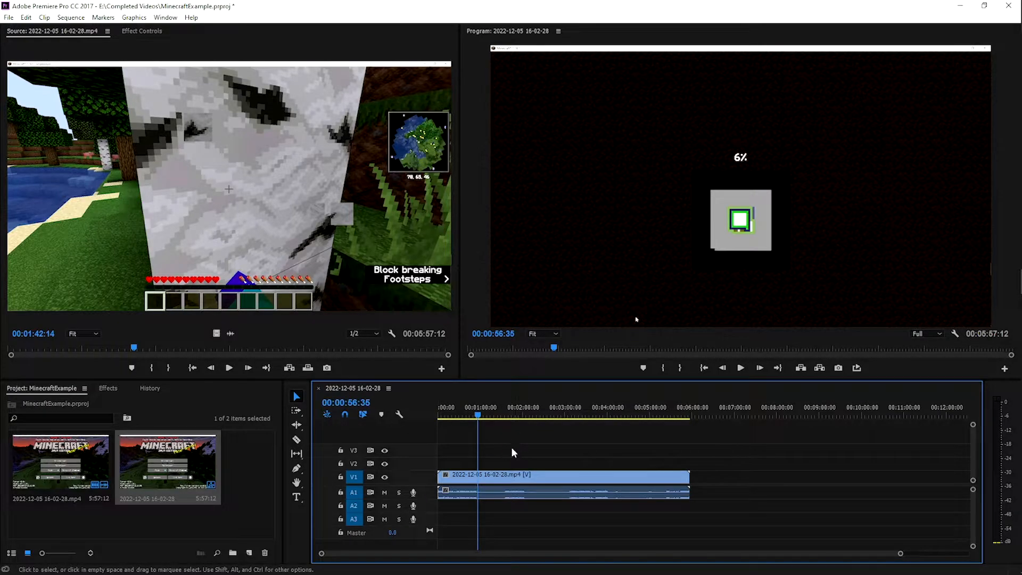
Examine the recording along the timeline at different zoom levels, comparing the silent and spoken stretches of the A1 waveform
scroll(521, 452, down, 2)
scroll(521, 451, up, 3)
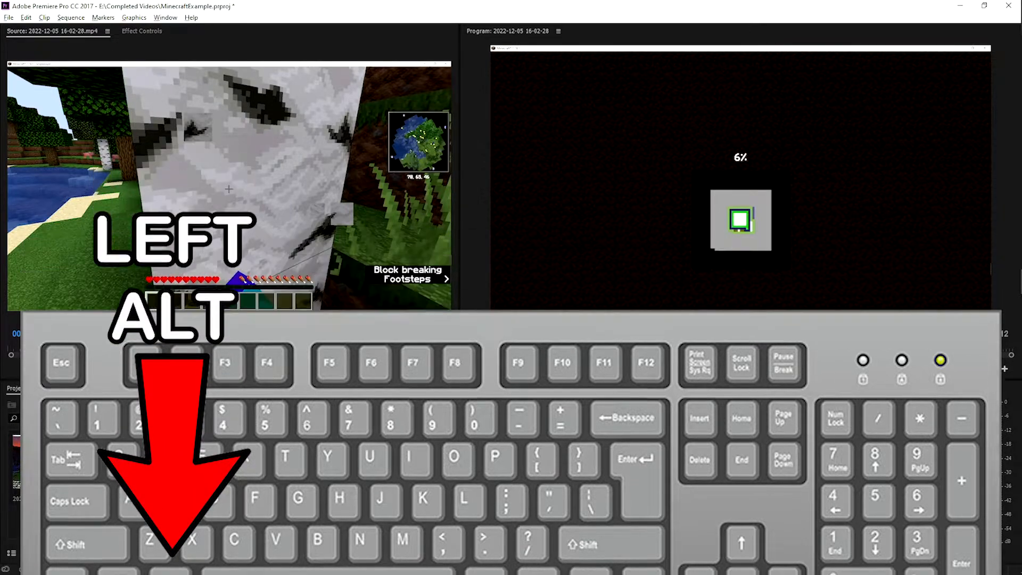
scroll(519, 449, down, 4)
scroll(519, 448, up, 5)
scroll(520, 449, down, 4)
scroll(519, 449, up, 3)
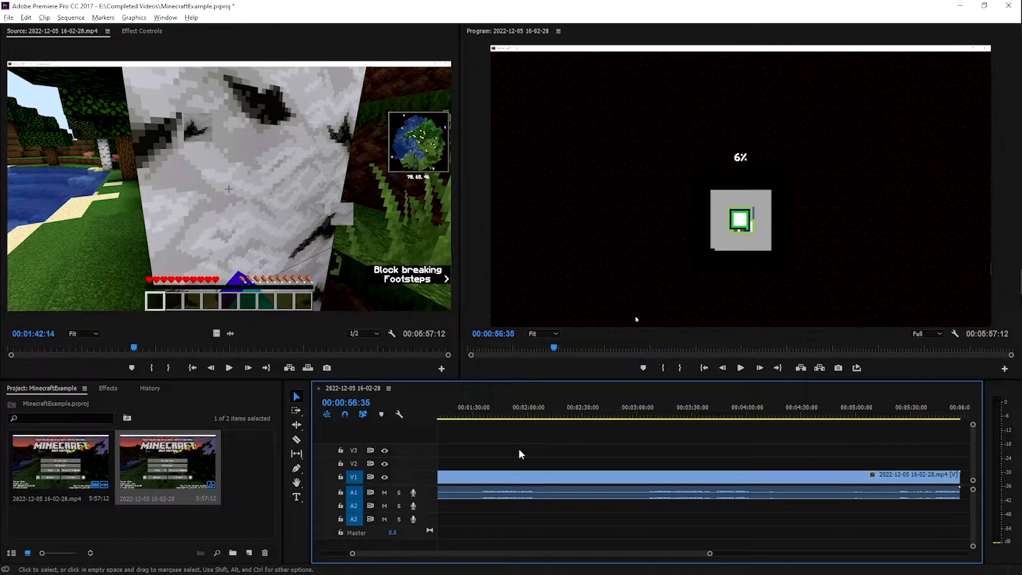
scroll(519, 449, down, 1)
drag(725, 555, 674, 548)
scroll(647, 493, down, 4)
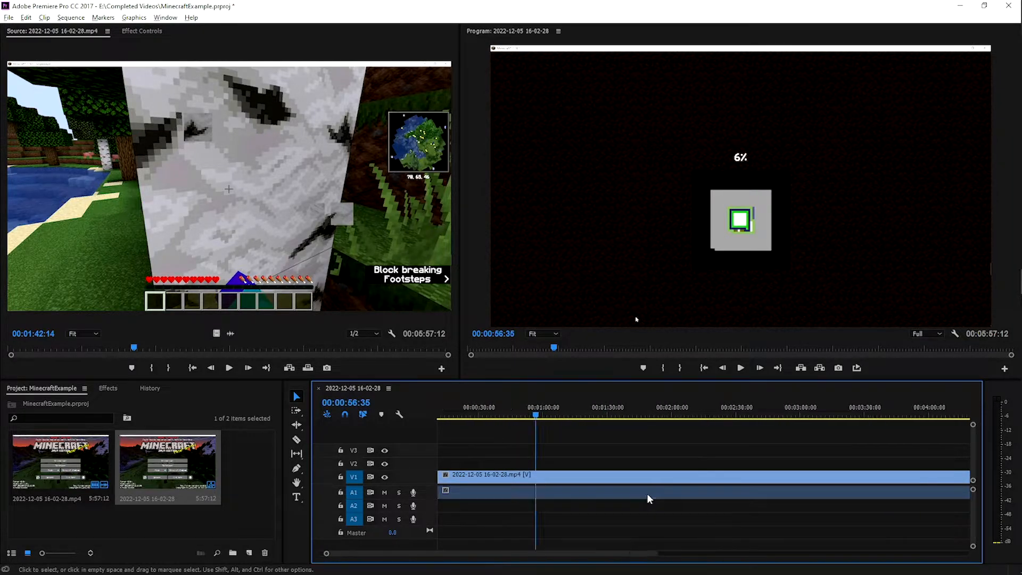
scroll(647, 494, up, 2)
scroll(650, 491, down, 3)
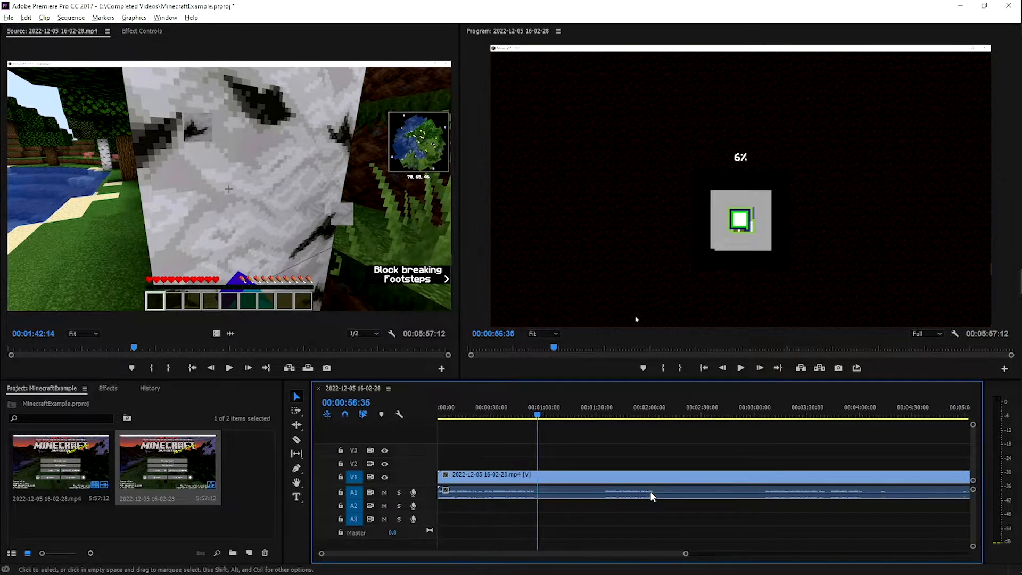
scroll(647, 488, up, 3)
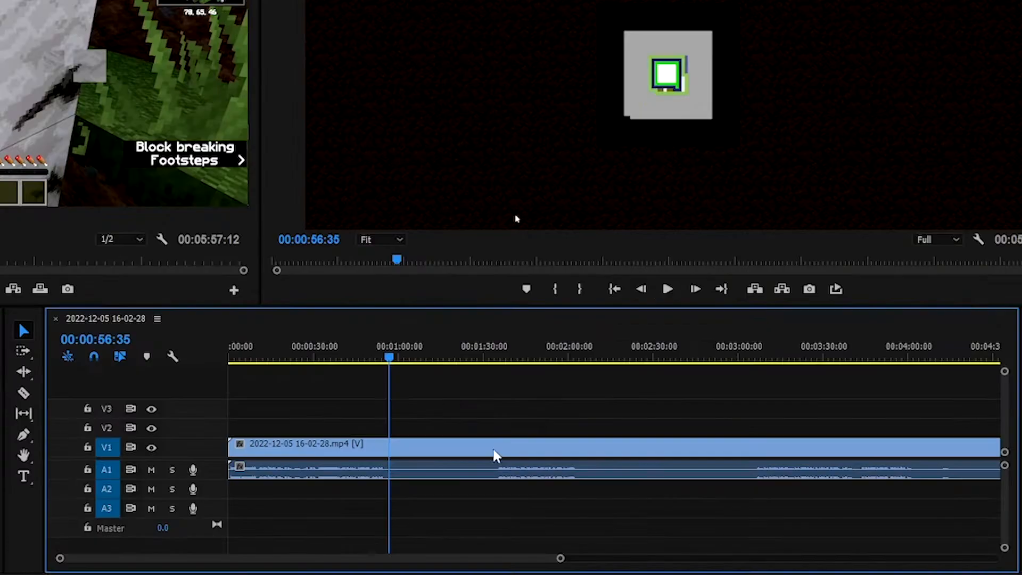
scroll(349, 486, up, 5)
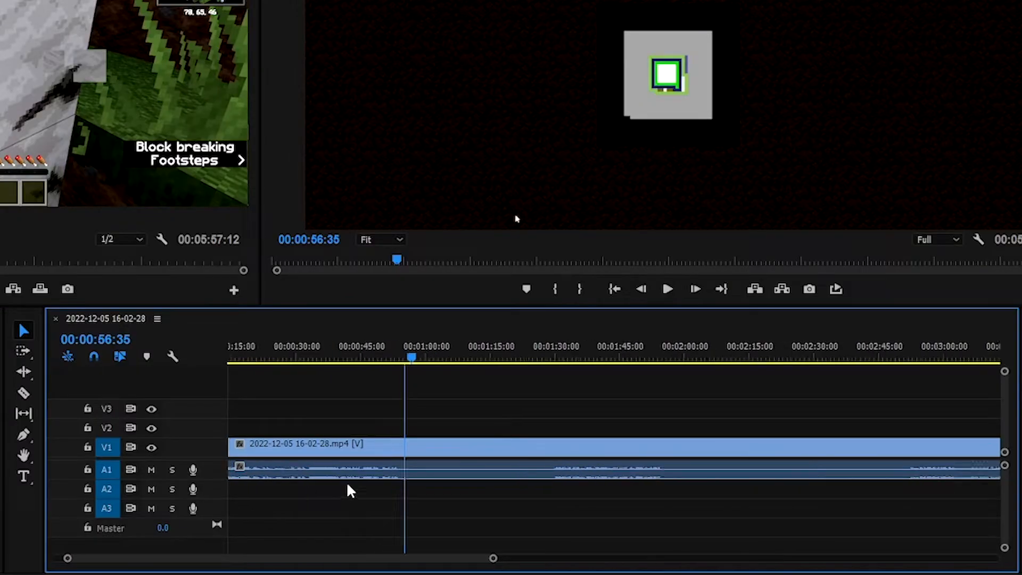
Mark both In and Out at 00:00:56:40, where the speech ends, and extract the marked frame
click(588, 354)
drag(602, 345, 502, 349)
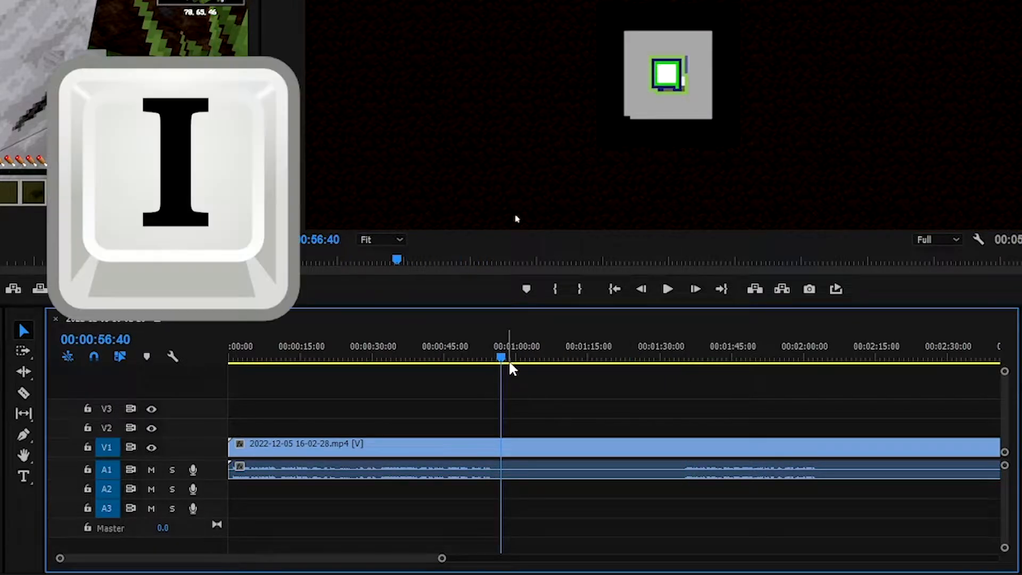
key(i)
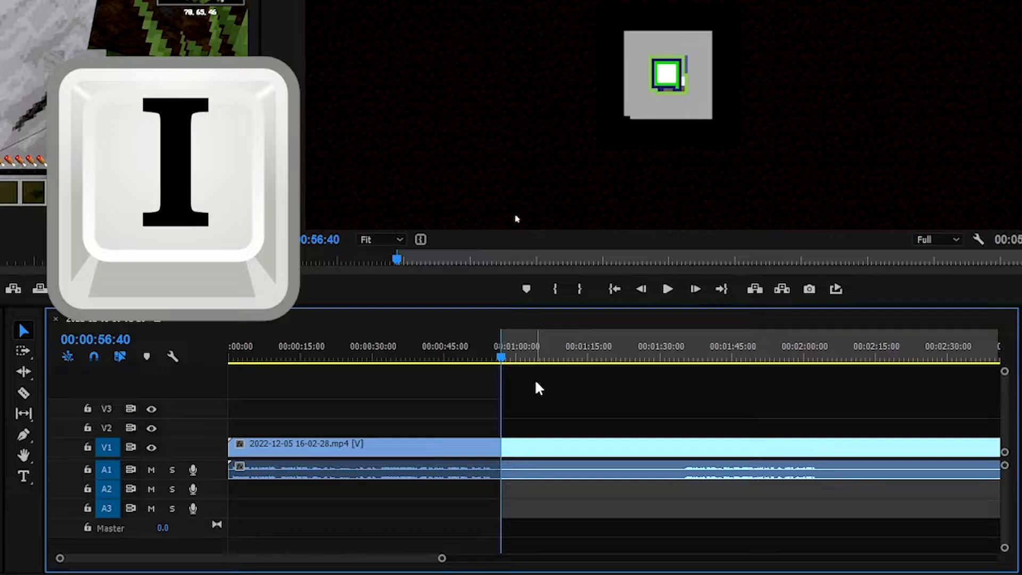
key(o)
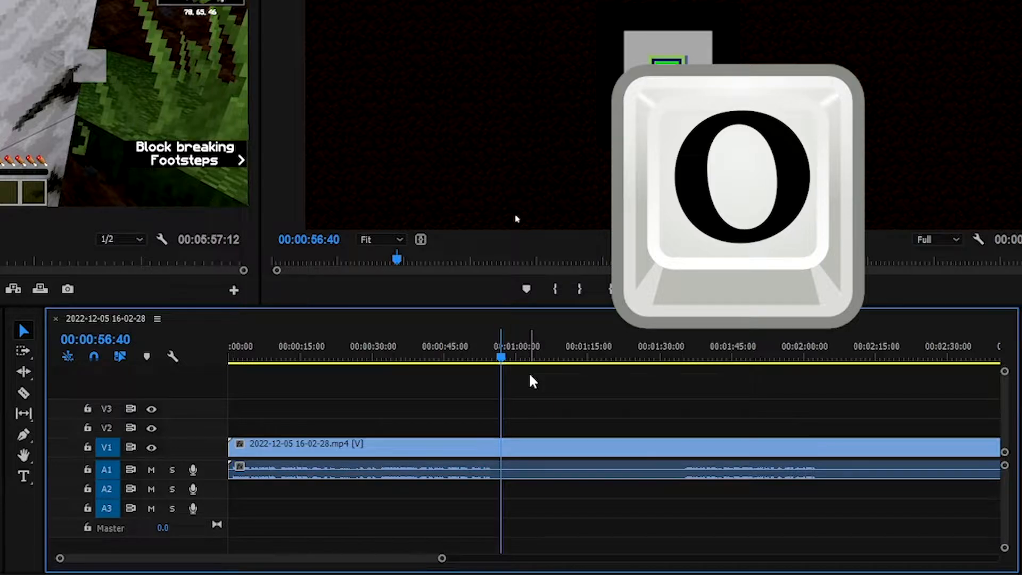
drag(533, 357, 555, 357)
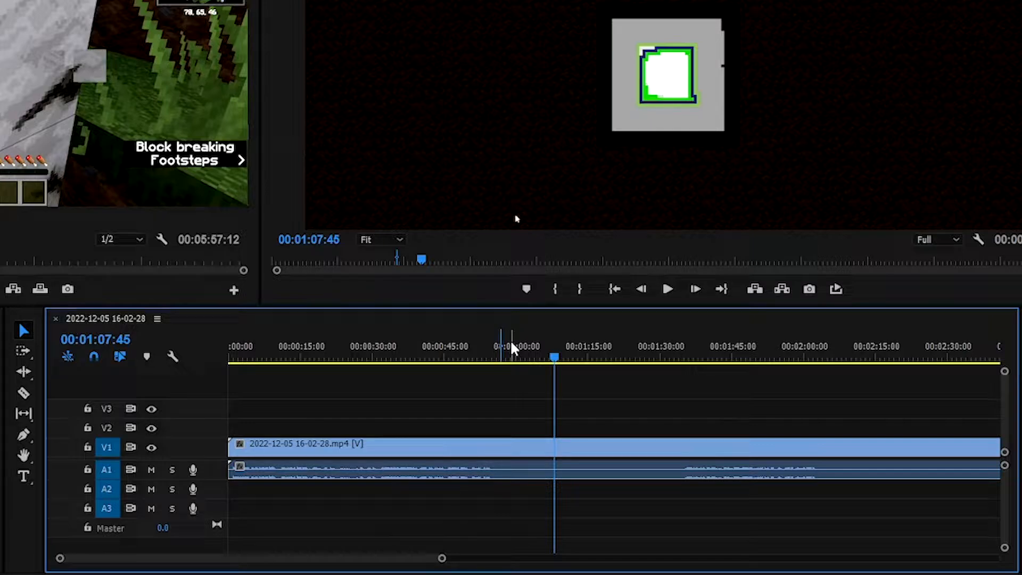
key(apostrophe)
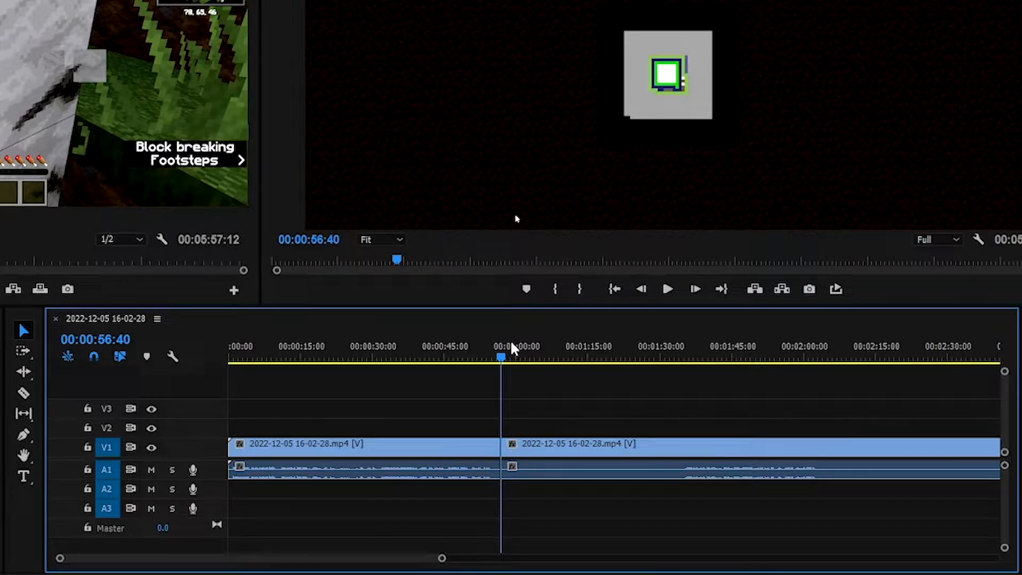
Try lifting the range from 00:01:08:05 to 00:01:30:46 out of the sequence, then undo the lift
click(554, 362)
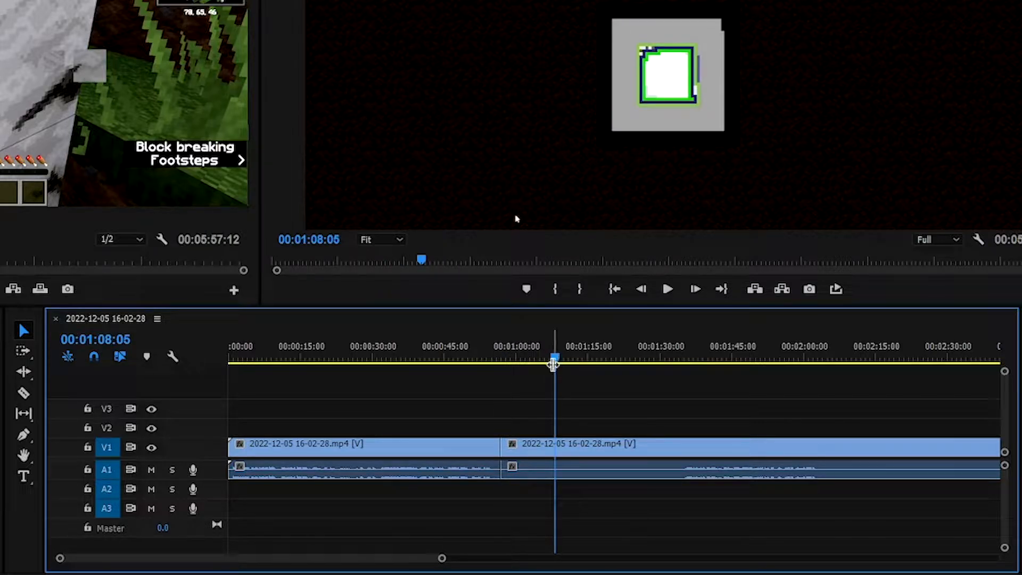
key(i)
scroll(511, 429, down, 4)
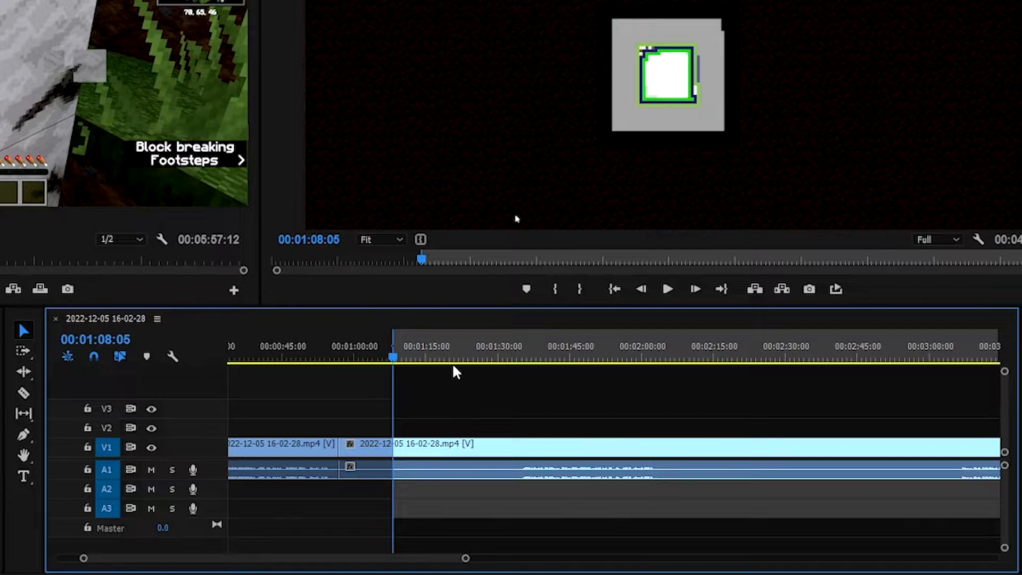
drag(457, 354, 503, 346)
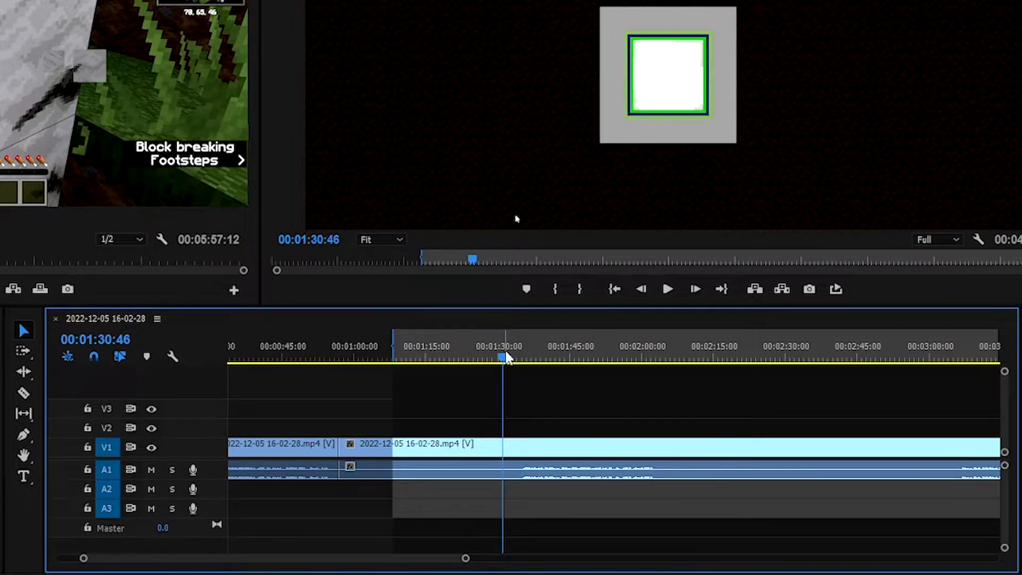
key(o)
key(semicolon)
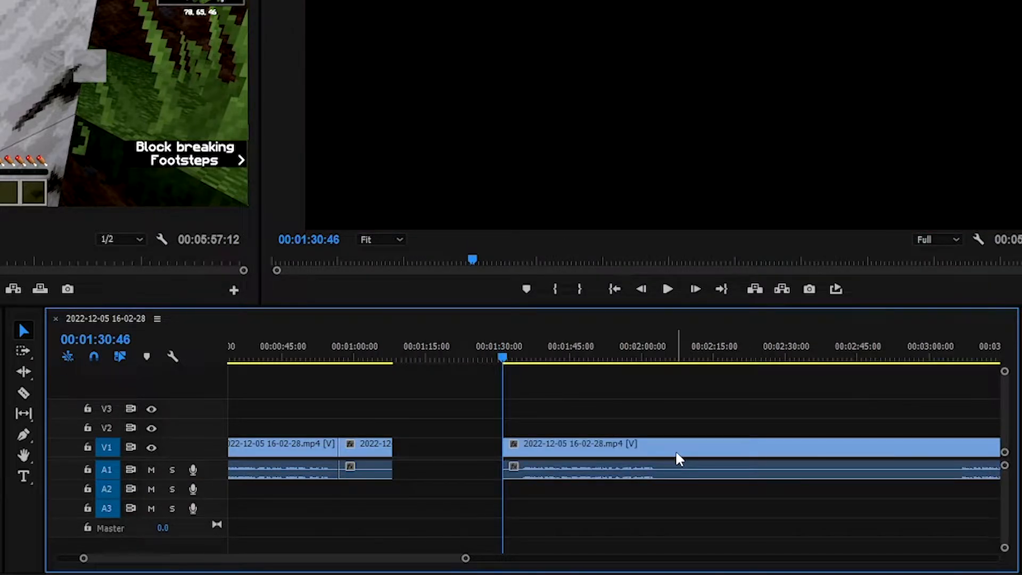
key(ctrl+z)
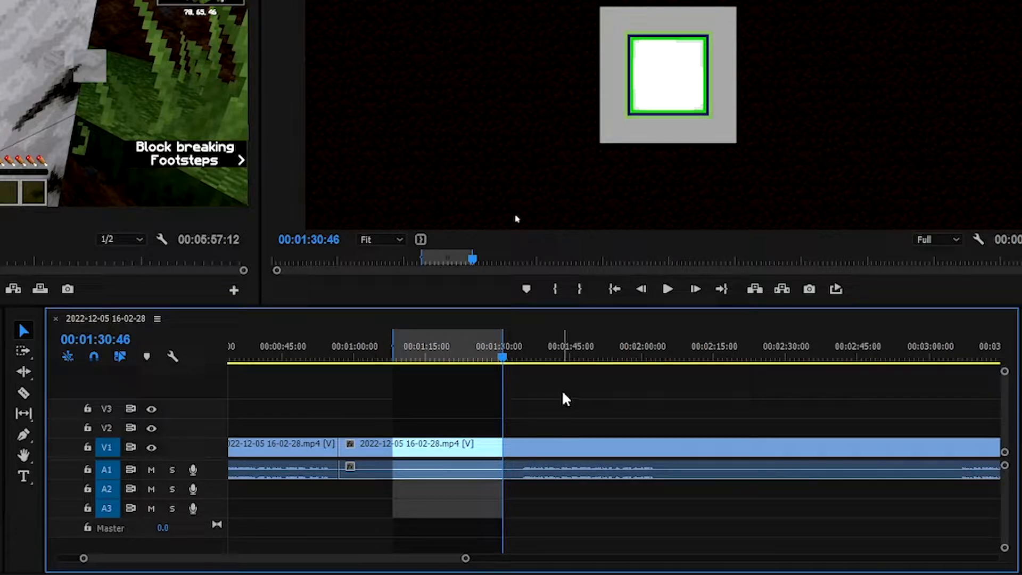
Find the start of the gameplay at 00:01:33:41 and clear the sequence's In and Out points
drag(453, 346, 420, 352)
scroll(358, 393, up, 3)
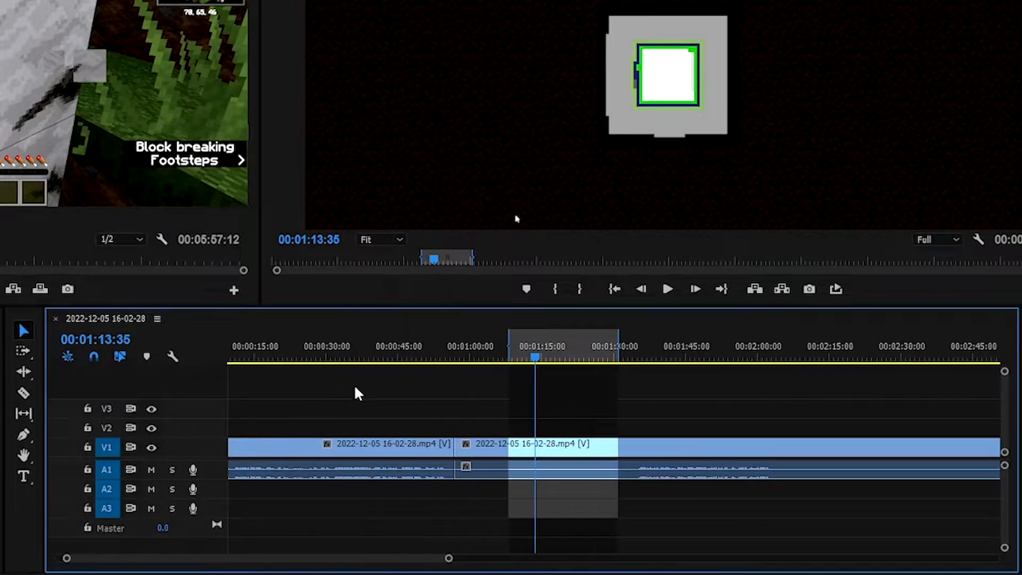
click(456, 346)
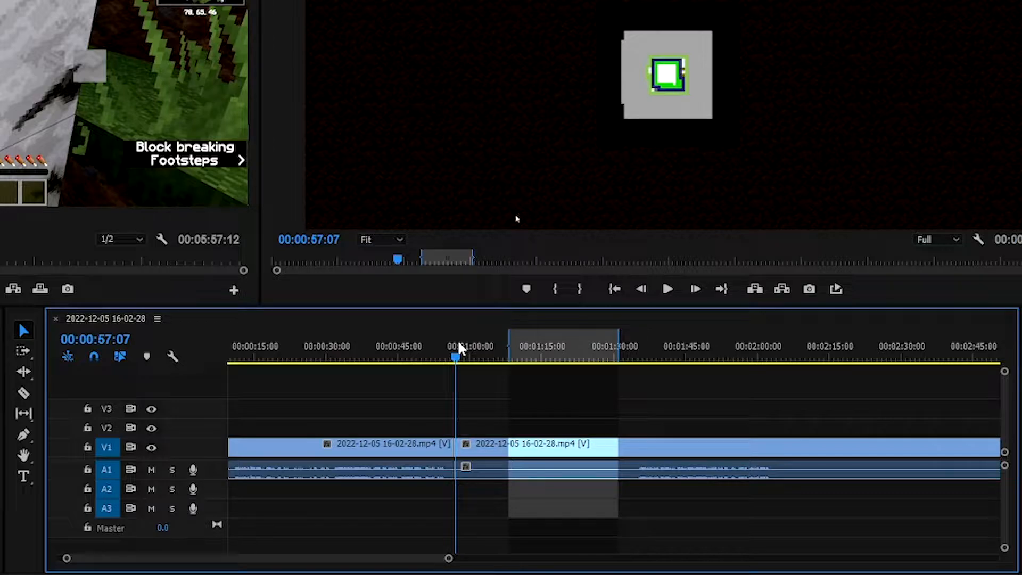
drag(458, 345, 456, 345)
drag(544, 354, 632, 357)
key(space)
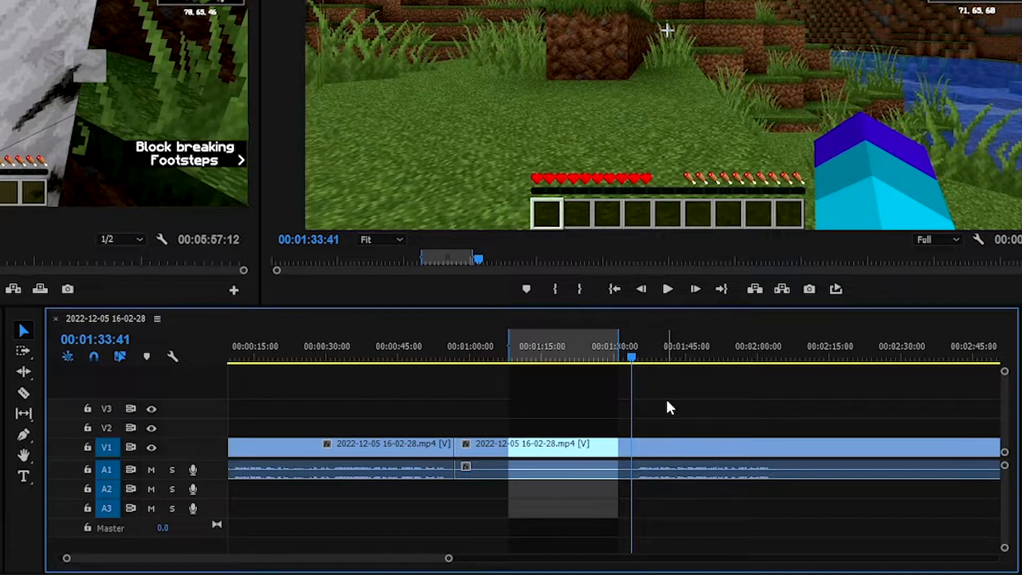
key(ctrl+shift+x)
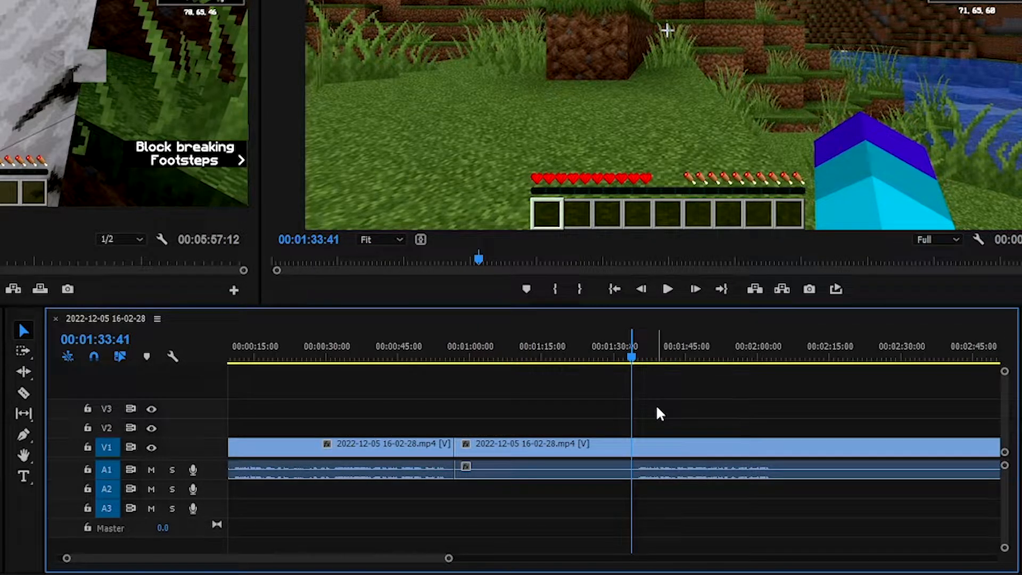
Split the clip at the playhead and delete the loading-screen segment between the two cuts, leaving its gap open
key(ctrl+k)
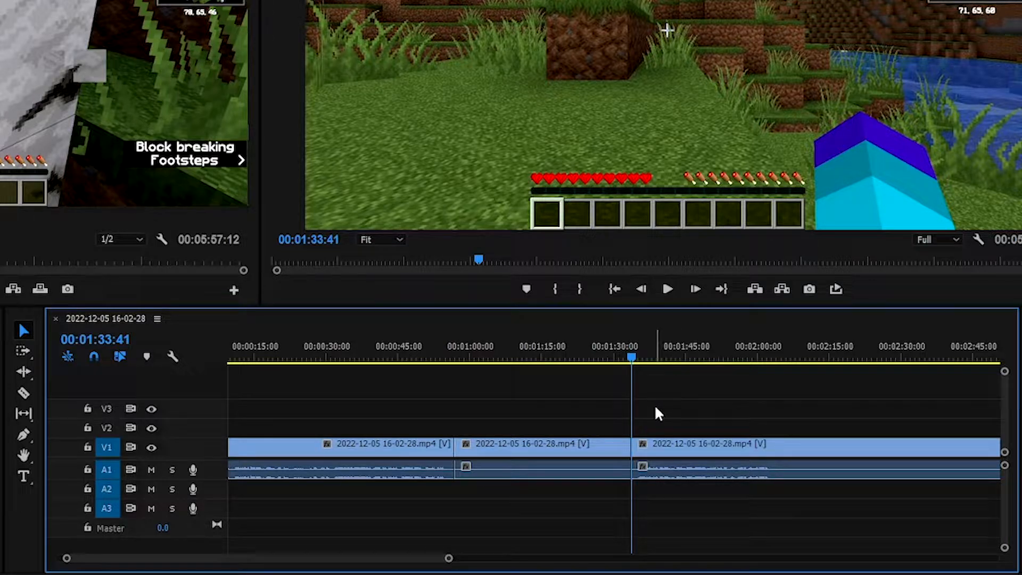
click(555, 448)
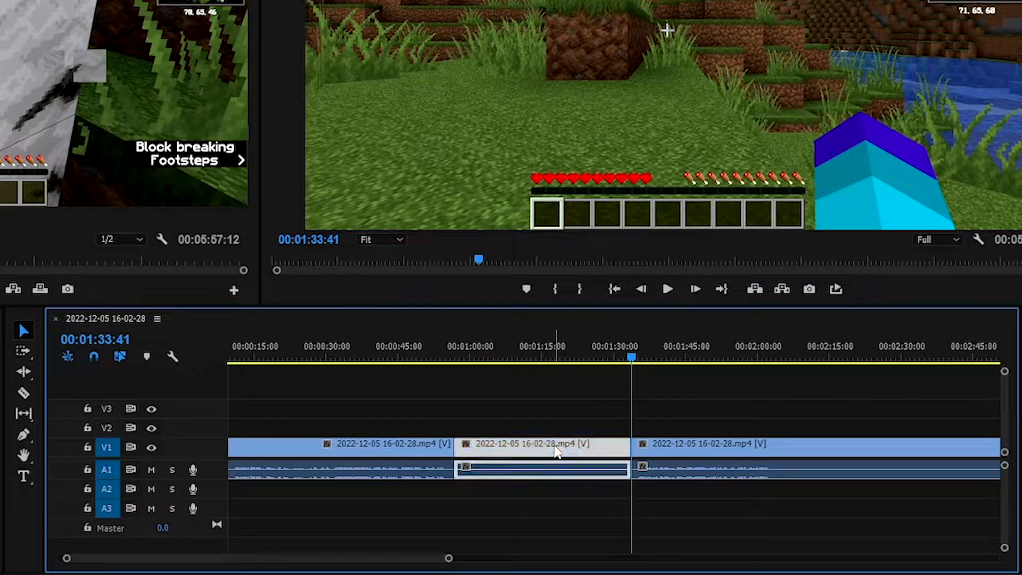
key(Delete)
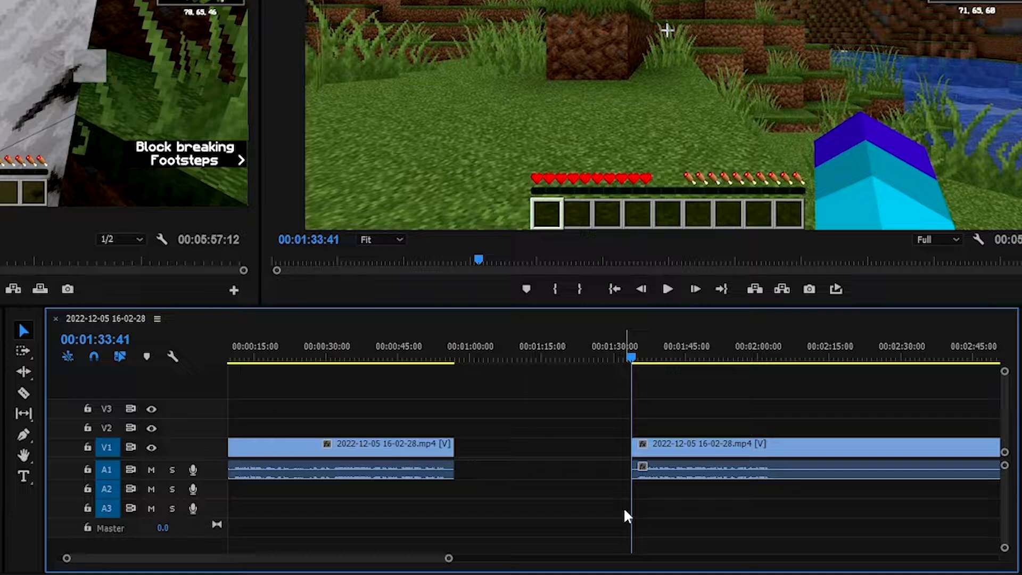
Undo the recent cuts and deletions back to the single uncut recording
key(ctrl+z)
key(ctrl+z)
key(ctrl+z)
key(ctrl+z)
key(ctrl+z)
key(ctrl+z)
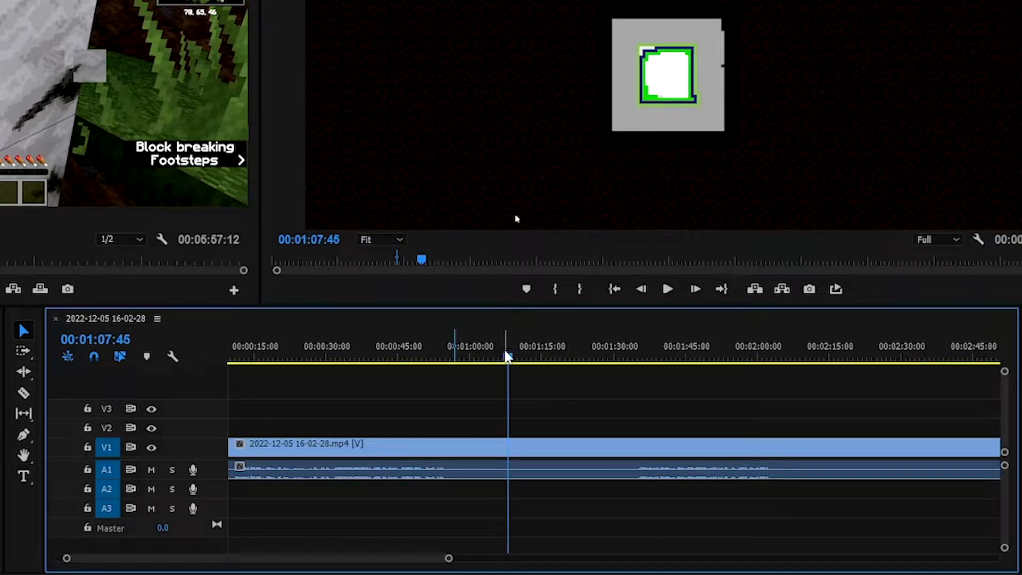
Lift the silent range from about 00:00:57 to 00:01:32:27 and move the following clip back against the first one
mouse_move(506, 355)
mouse_down()
mouse_move(457, 354)
mouse_move(627, 347)
mouse_up()
key(i)
key(o)
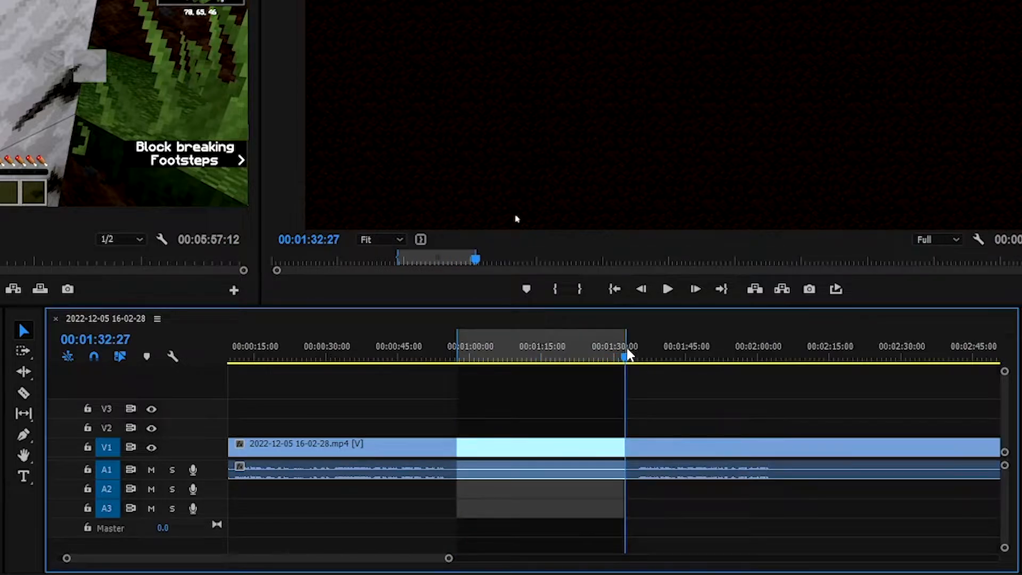
key(semicolon)
drag(651, 456, 522, 452)
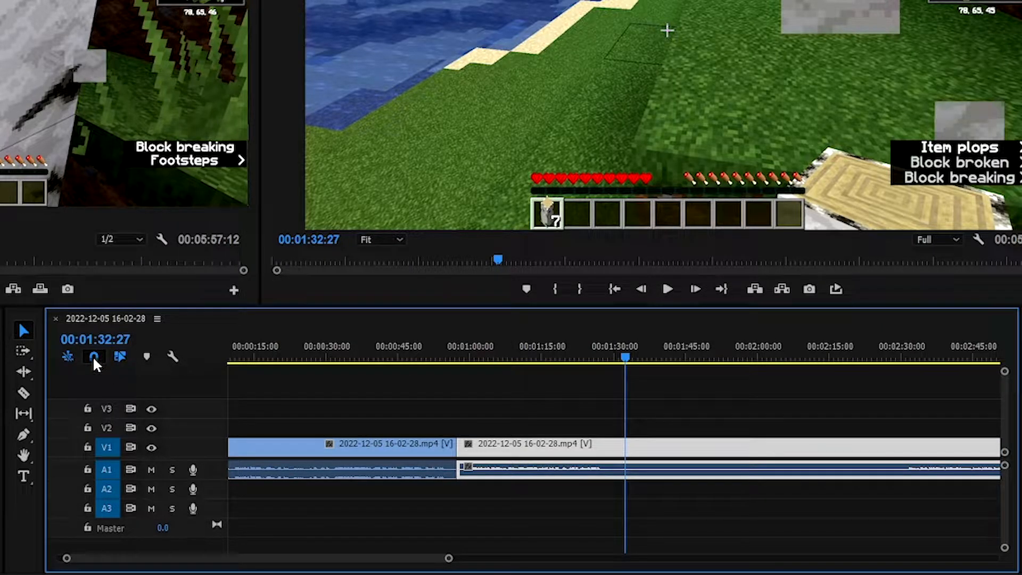
mouse_move(530, 445)
mouse_down()
mouse_move(685, 463)
mouse_move(532, 457)
mouse_move(521, 445)
mouse_up()
Turn off timeline snapping and shift the second clip slightly later, leaving a tiny gap after the first clip
scroll(454, 463, up, 5)
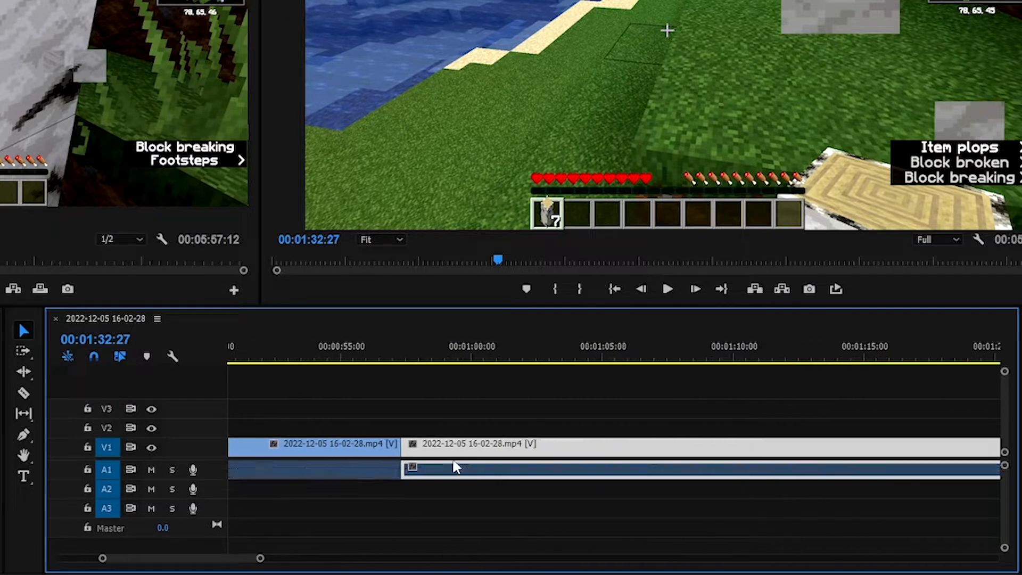
scroll(453, 467, up, 3)
click(95, 356)
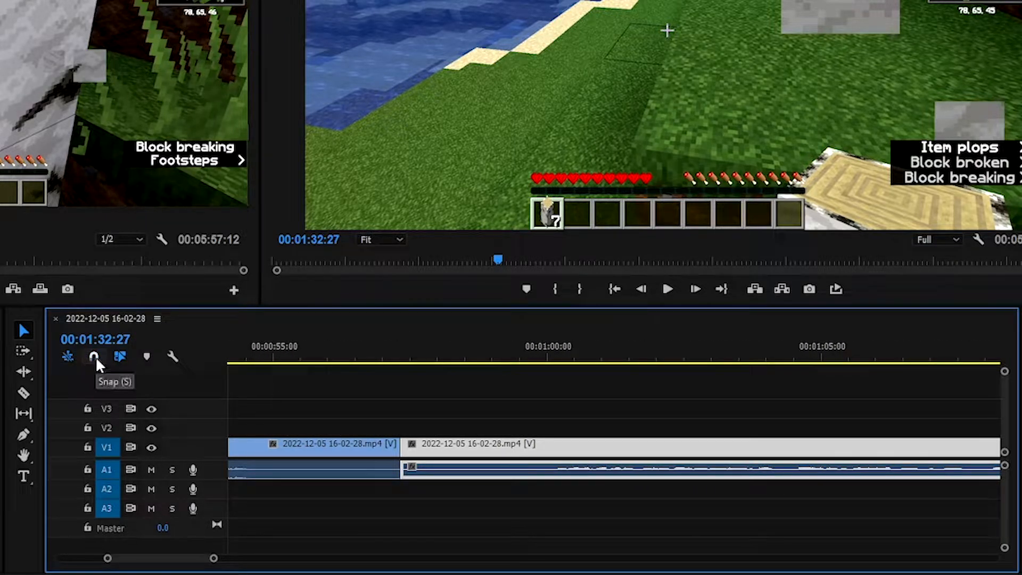
drag(414, 452, 418, 453)
Play the sequence across the join between the two clips, stopping at 00:00:57:35
click(389, 356)
key(space)
key(space)
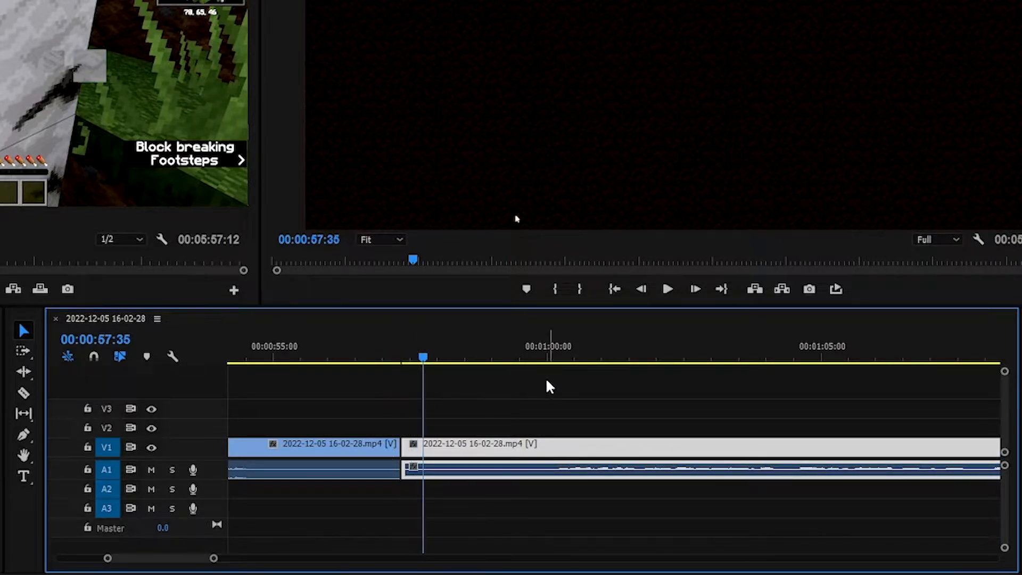
Re-enable timeline snapping and move the second clip back against the first one to close the tiny gap
scroll(517, 400, down, 3)
scroll(452, 444, down, 3)
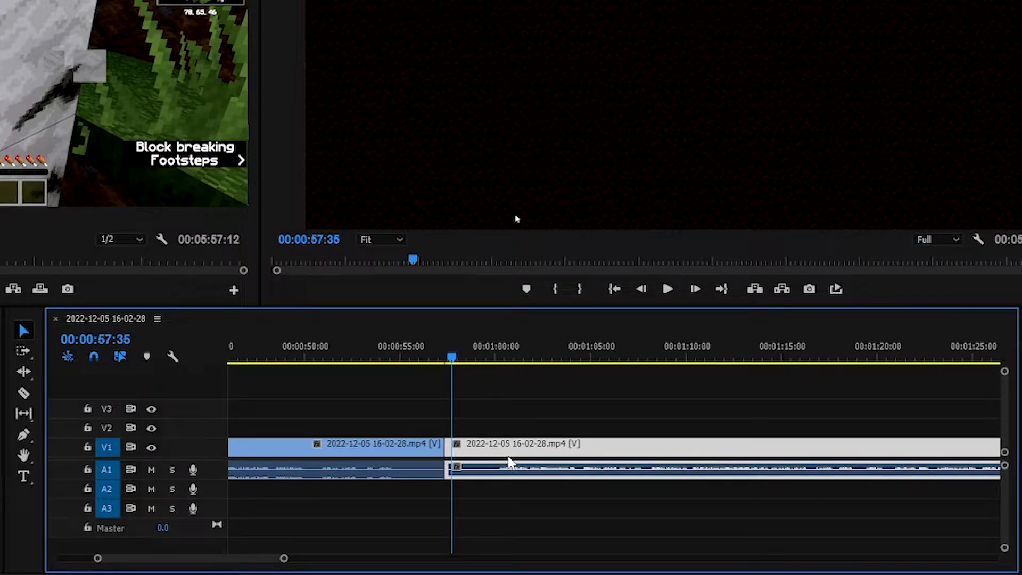
drag(524, 448, 519, 450)
click(500, 397)
Shorten the end of the first clip to just before 00:00:57:00, leaving a gap before the second clip
drag(434, 357, 372, 357)
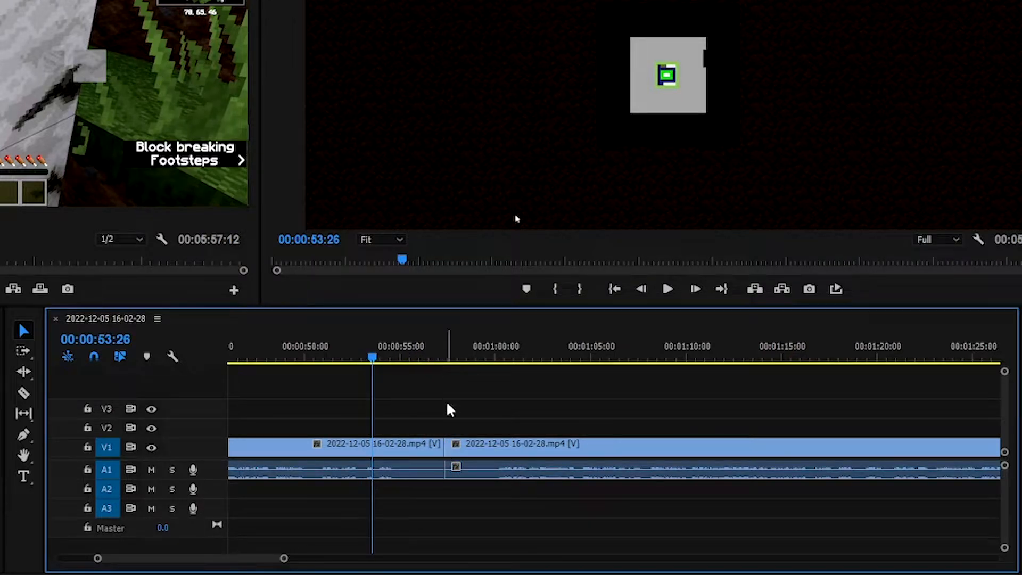
scroll(444, 401, left, 2)
scroll(535, 462, up, 4)
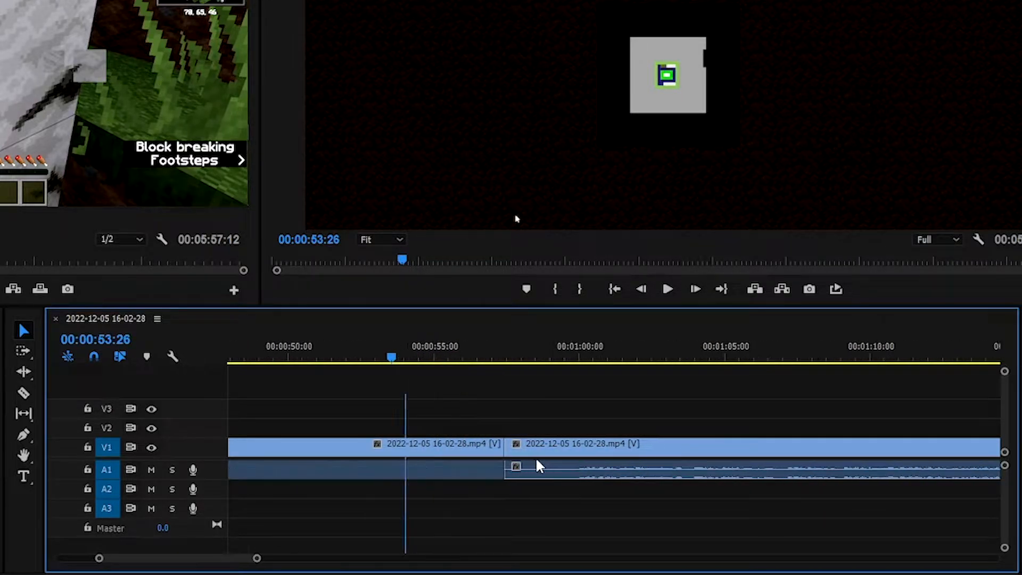
drag(377, 348, 449, 367)
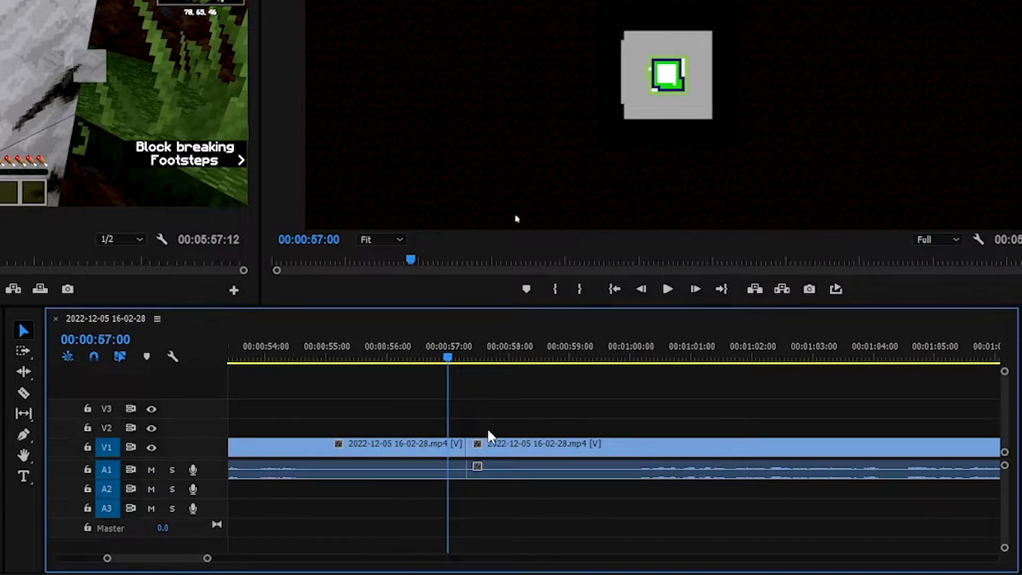
scroll(517, 464, down, 3)
click(416, 449)
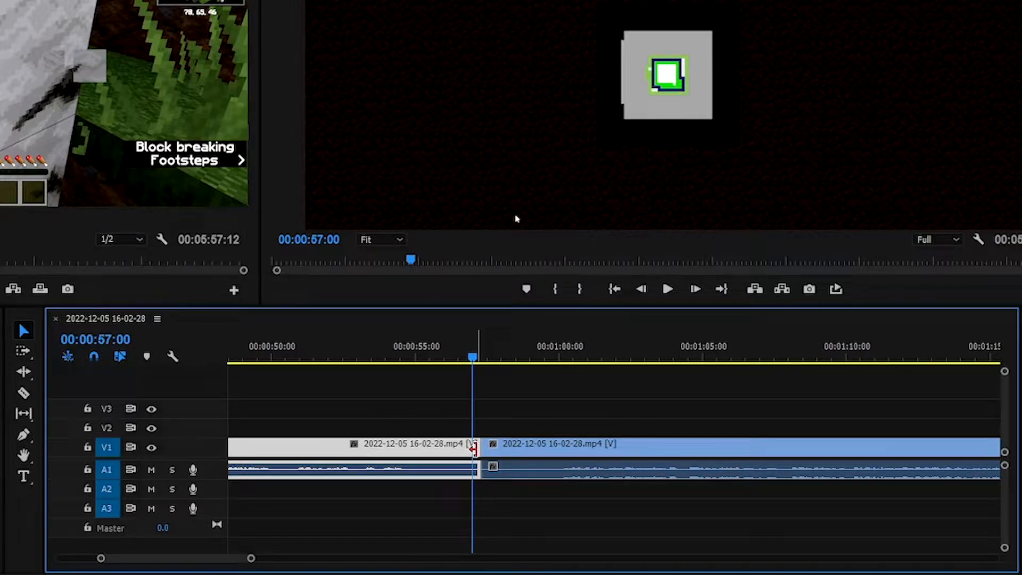
mouse_move(474, 448)
mouse_down()
mouse_move(413, 454)
mouse_move(458, 454)
mouse_up()
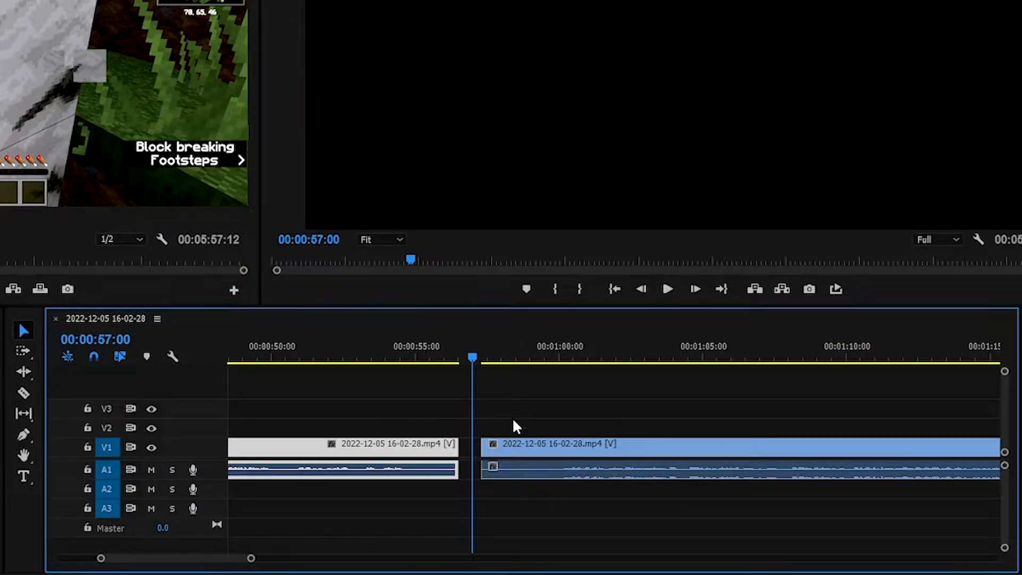
Undo the trim and the earlier clip edits back to the single uncut recording
click(512, 406)
key(ctrl+z)
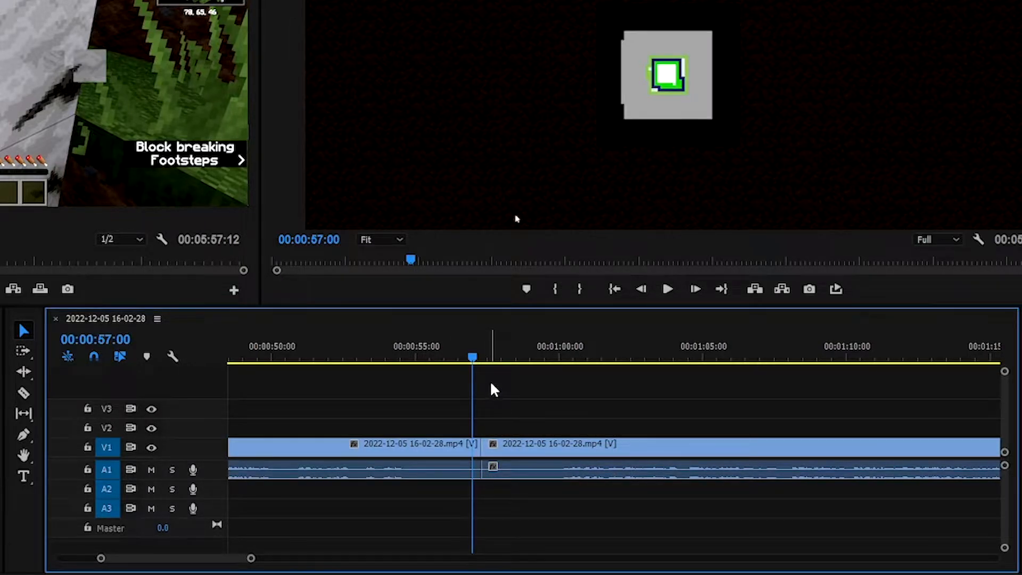
key(ctrl+z)
key(ctrl+z)
key(ctrl+z)
key(ctrl+z)
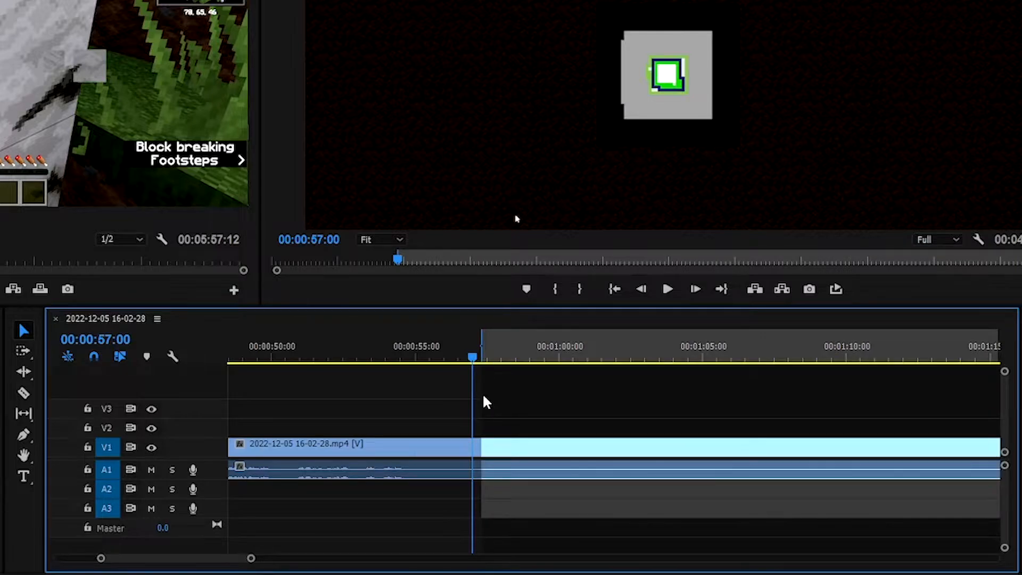
Split the recording at 00:01:12:12, inside the silent loading section
scroll(479, 426, down, 5)
click(492, 356)
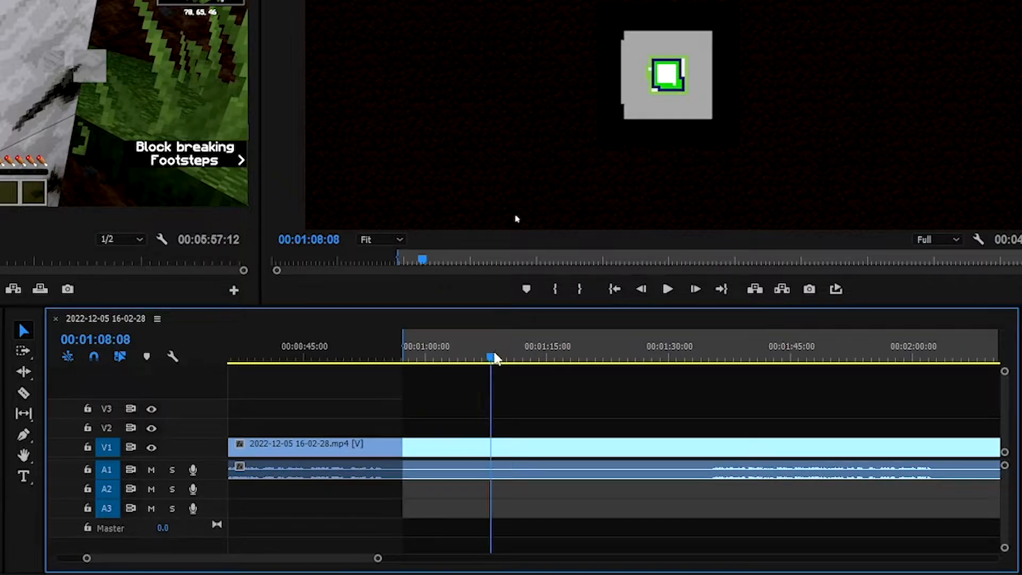
drag(492, 357, 525, 358)
key(i)
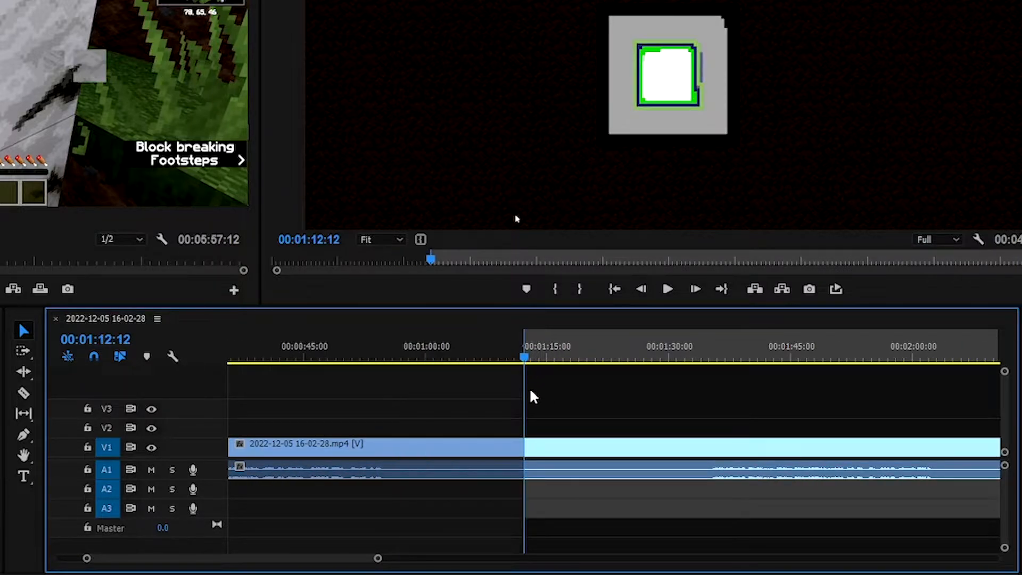
key(o)
key(ctrl+k)
Trim the silence from the first clip's end and the second clip's start, and bring the two clips together at about 00:00:57
click(505, 461)
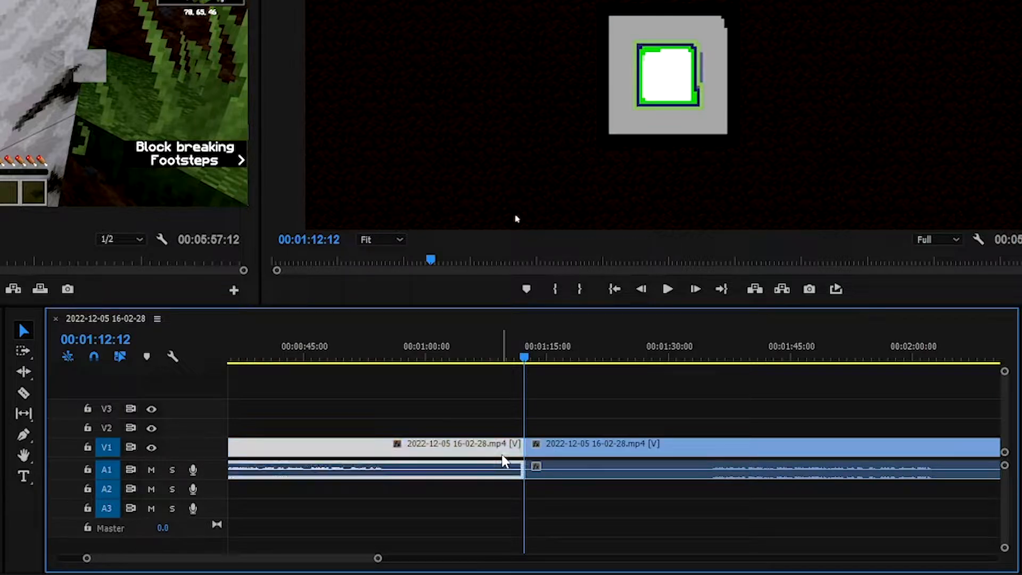
drag(508, 450, 397, 449)
drag(532, 447, 451, 465)
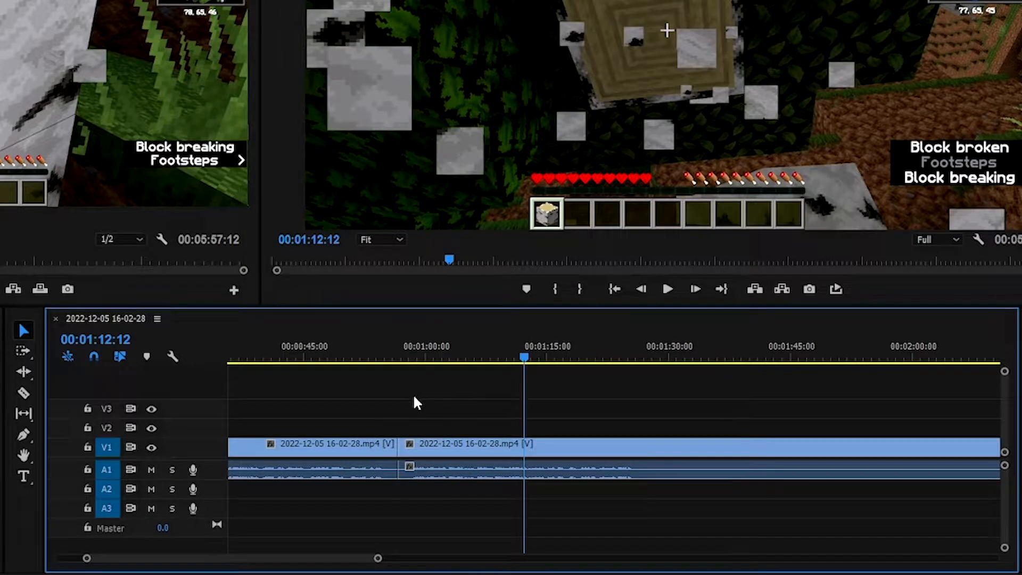
Shorten the first clip's end further to about 00:00:55 and move the second clip back flush against it
drag(401, 347, 372, 352)
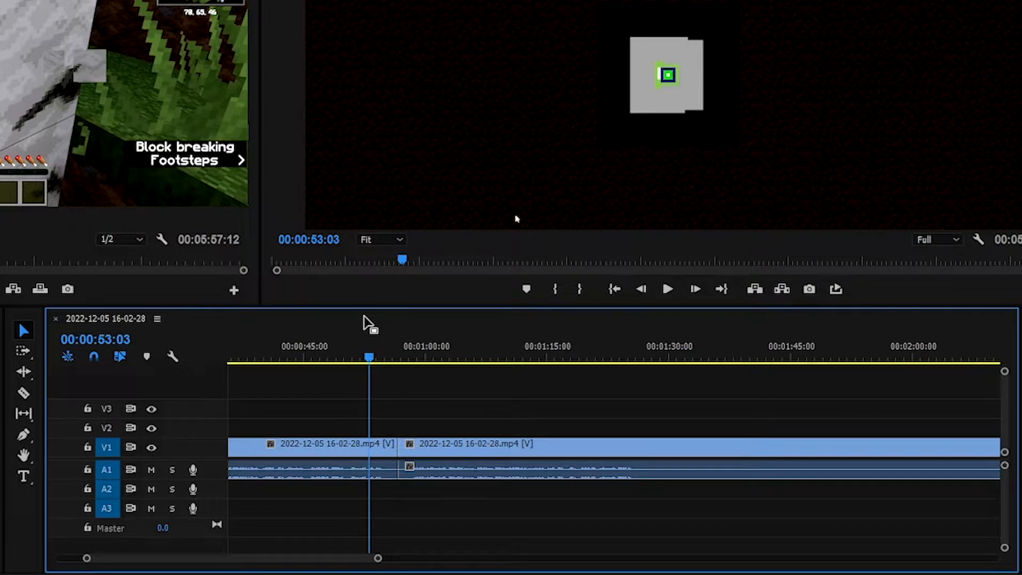
scroll(323, 484, down, 1)
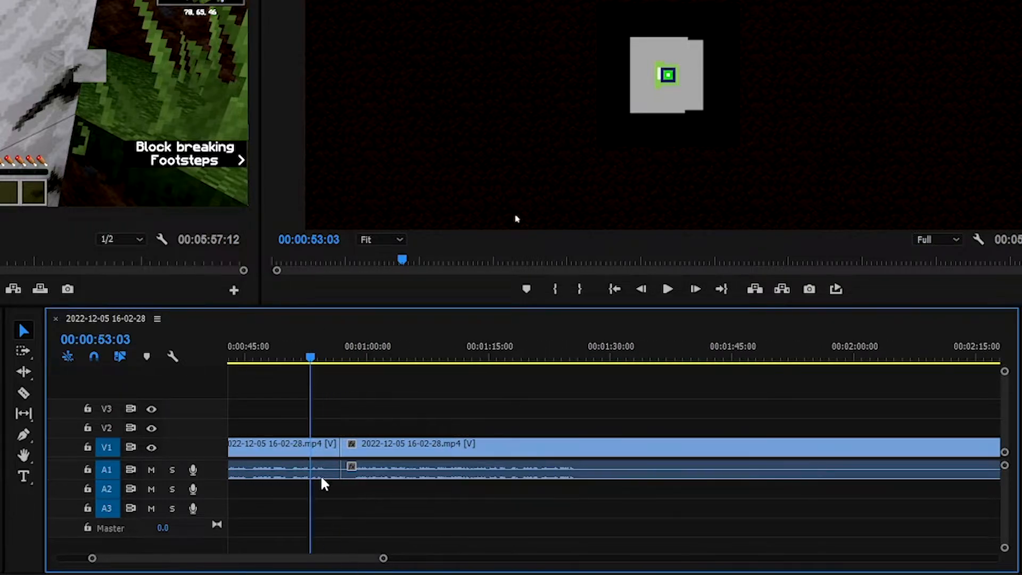
scroll(304, 408, up, 3)
scroll(485, 448, up, 2)
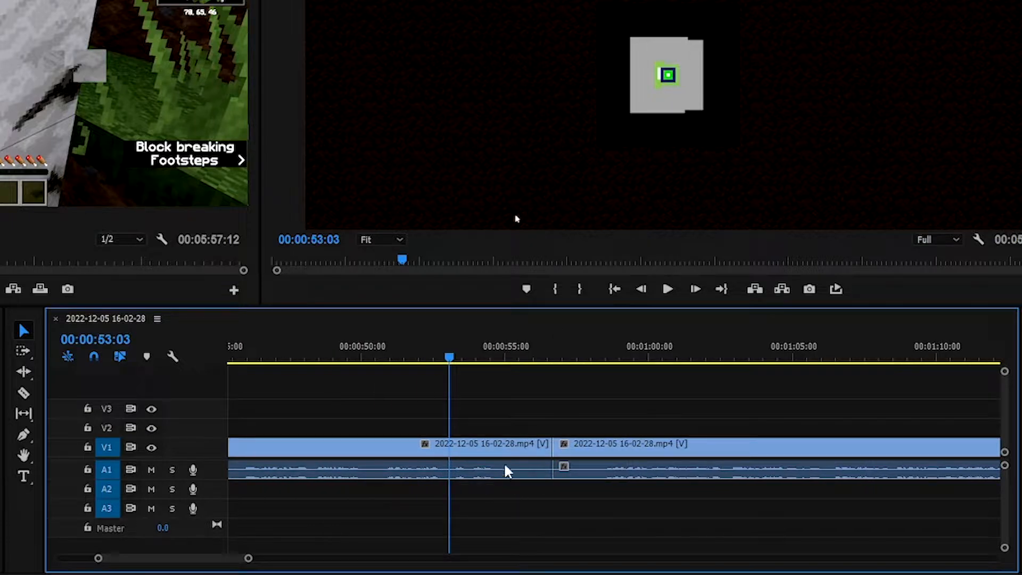
mouse_move(543, 450)
mouse_down()
mouse_move(508, 451)
mouse_move(598, 450)
mouse_move(554, 446)
mouse_up()
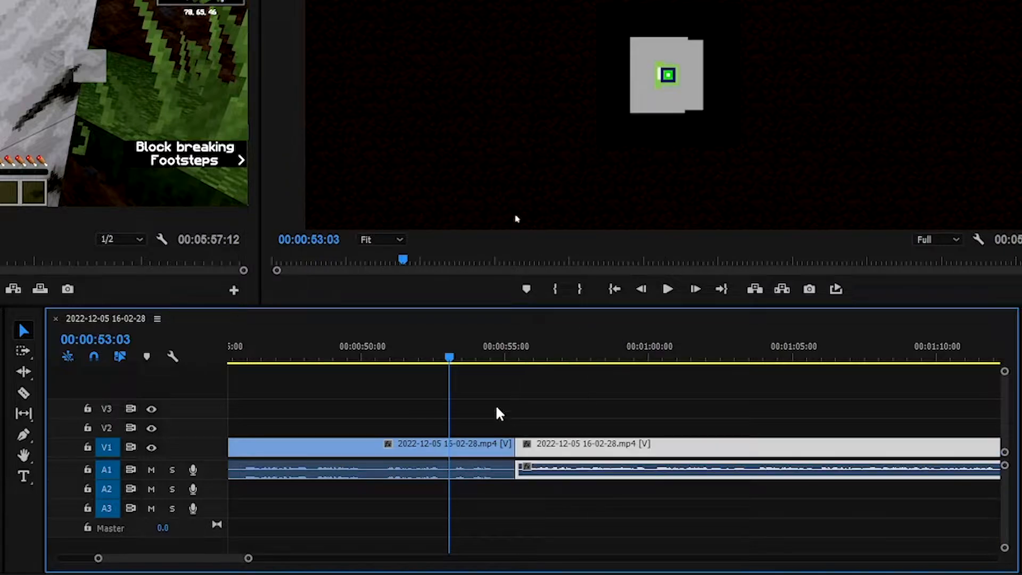
Play the sequence across the new join and onward, stopping at 00:01:23:04
drag(482, 335, 503, 340)
click(587, 354)
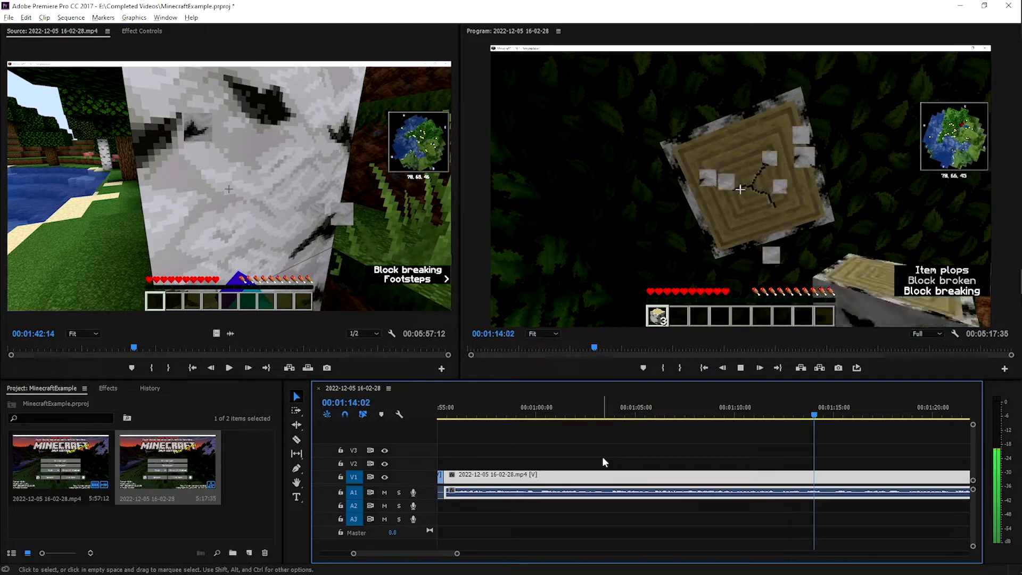
scroll(603, 458, down, 1)
scroll(606, 458, down, 6)
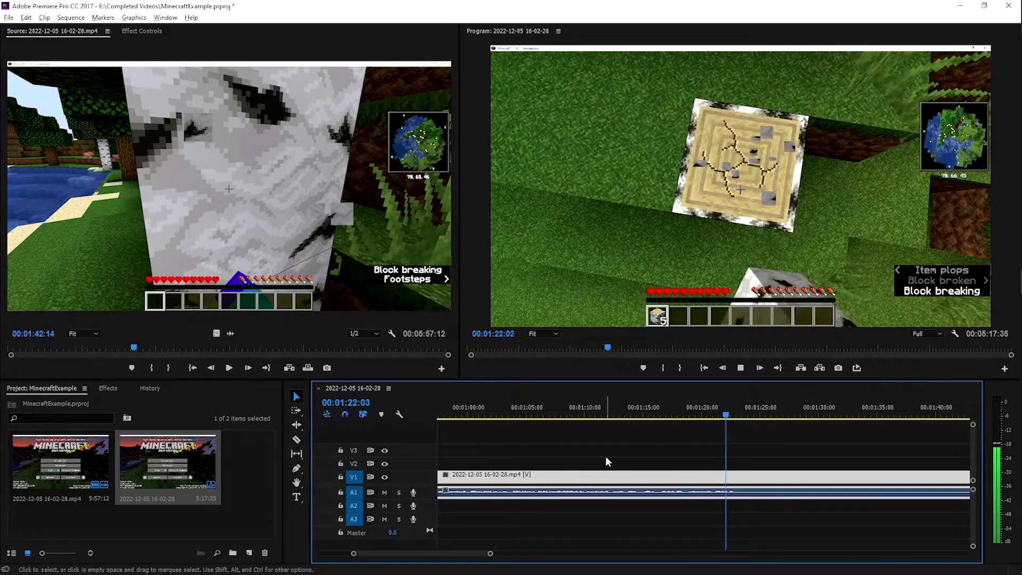
key(space)
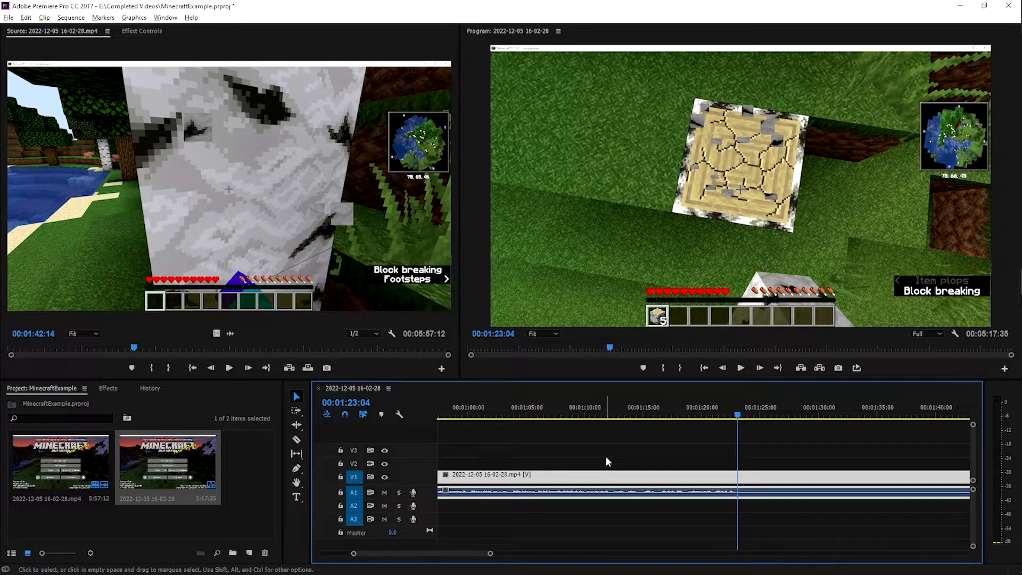
Set In and Out points at 00:01:23:30, where the talking stops, and extract that single frame to split the clip
click(665, 457)
scroll(687, 442, down, 2)
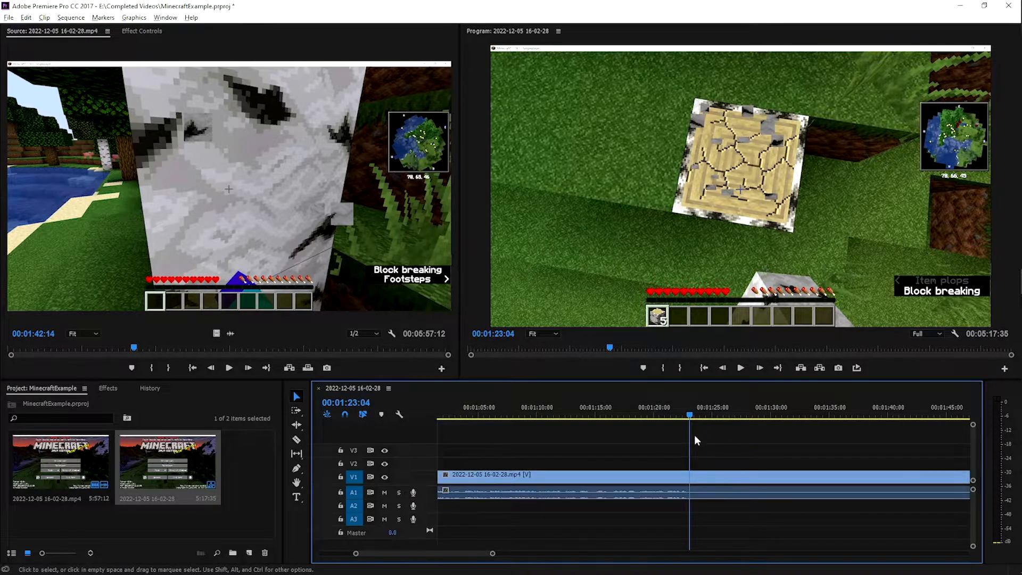
scroll(694, 434, down, 4)
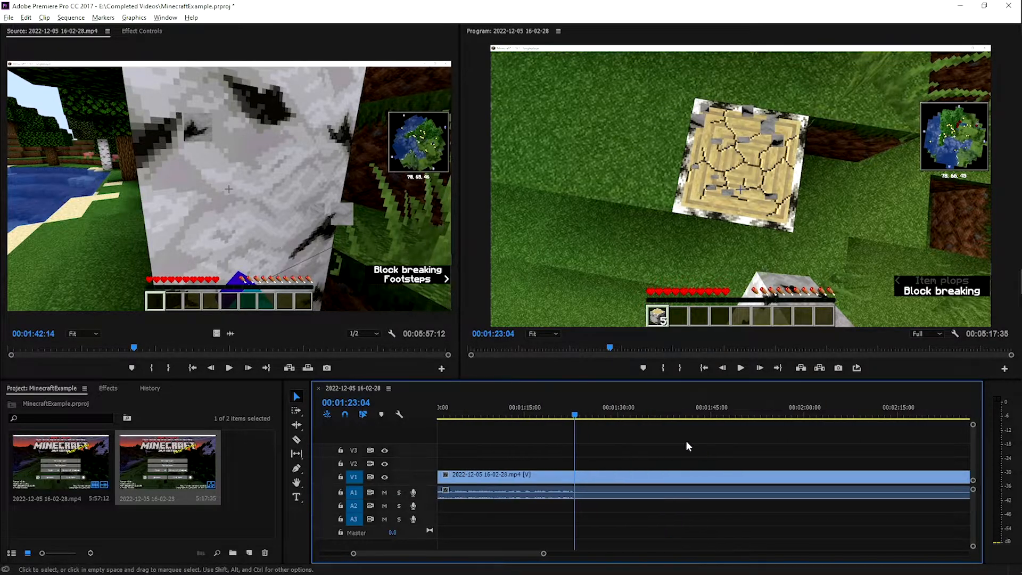
scroll(686, 440, down, 2)
mouse_move(633, 420)
mouse_down()
mouse_move(701, 422)
mouse_move(616, 417)
mouse_up()
scroll(614, 449, up, 3)
key(space)
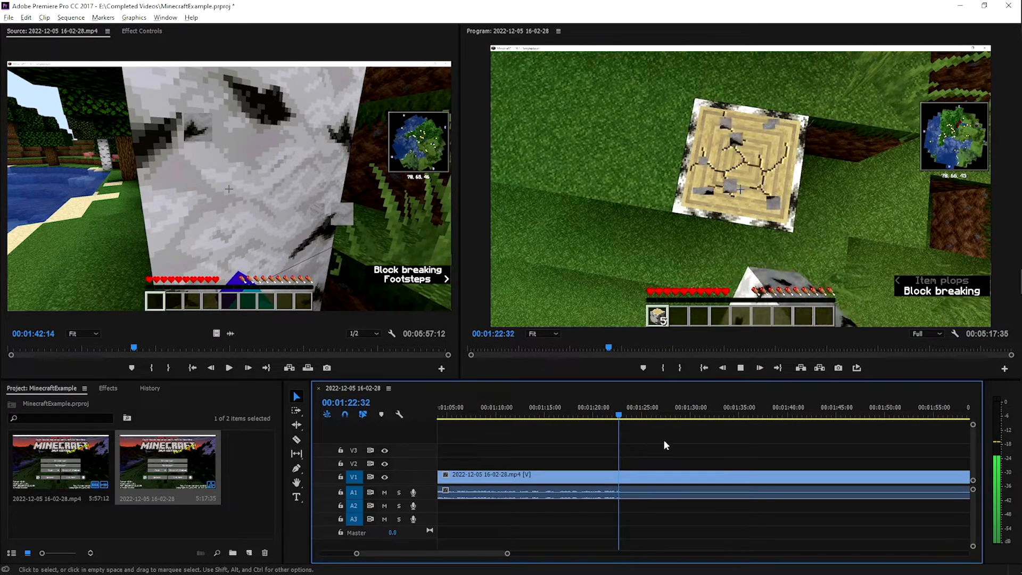
key(space)
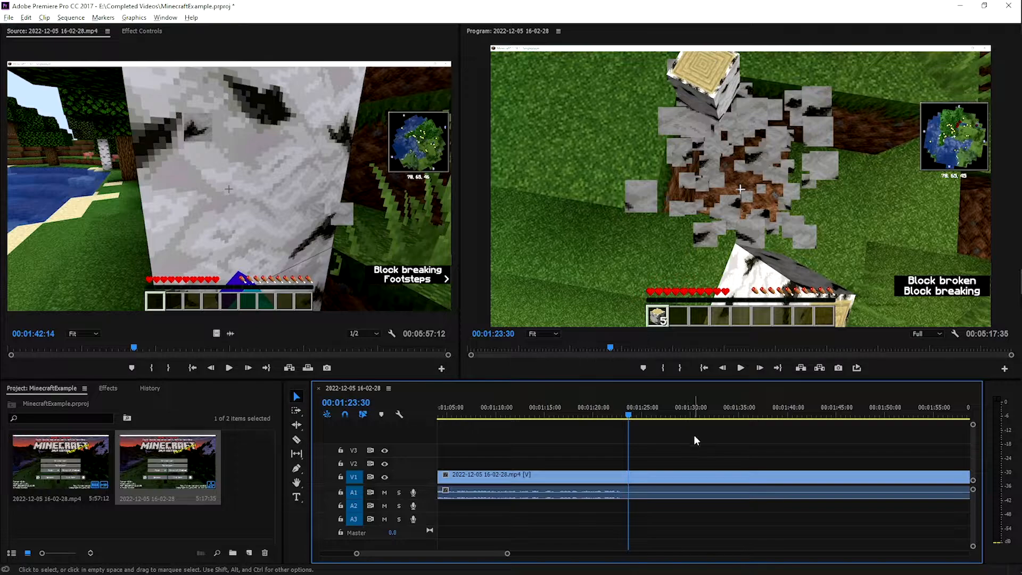
key(i)
key(o)
key(apostrophe)
Set In and Out points at 00:02:26:42, just before the talking resumes, and extract that frame to split the clip
scroll(652, 459, down, 2)
scroll(621, 460, down, 2)
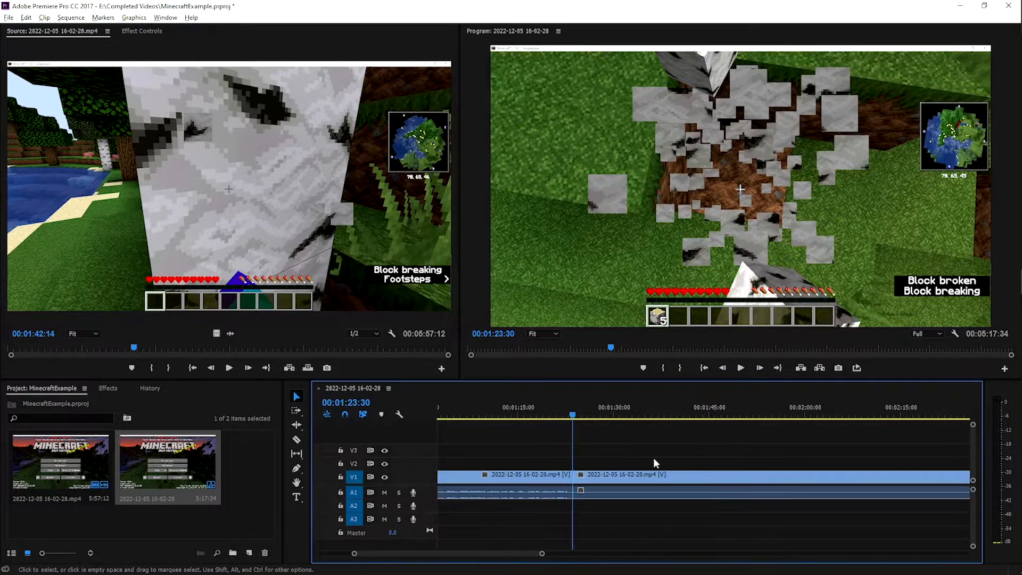
scroll(652, 460, down, 2)
drag(535, 415, 880, 429)
key(equal)
key(equal)
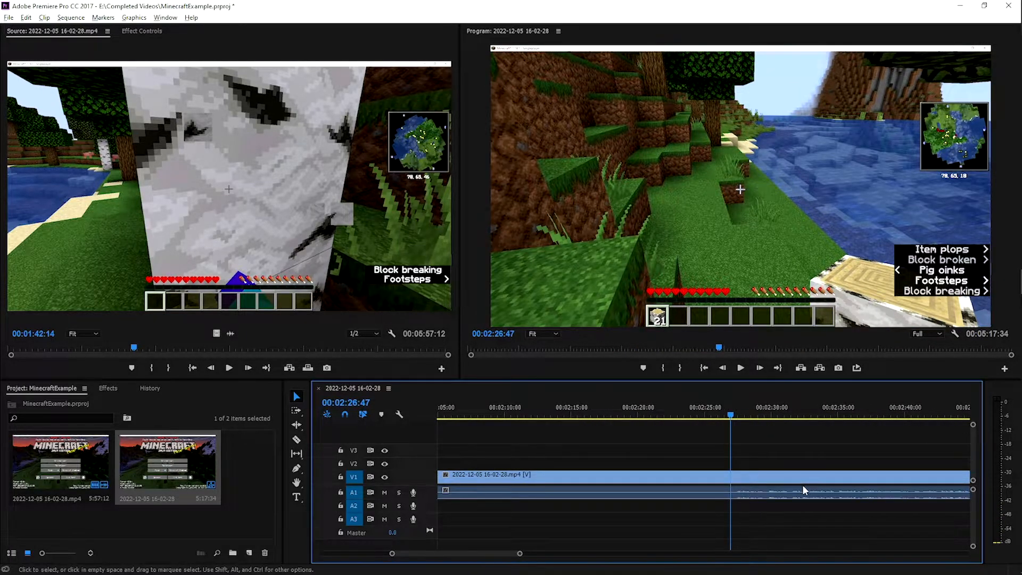
key(equal)
click(648, 415)
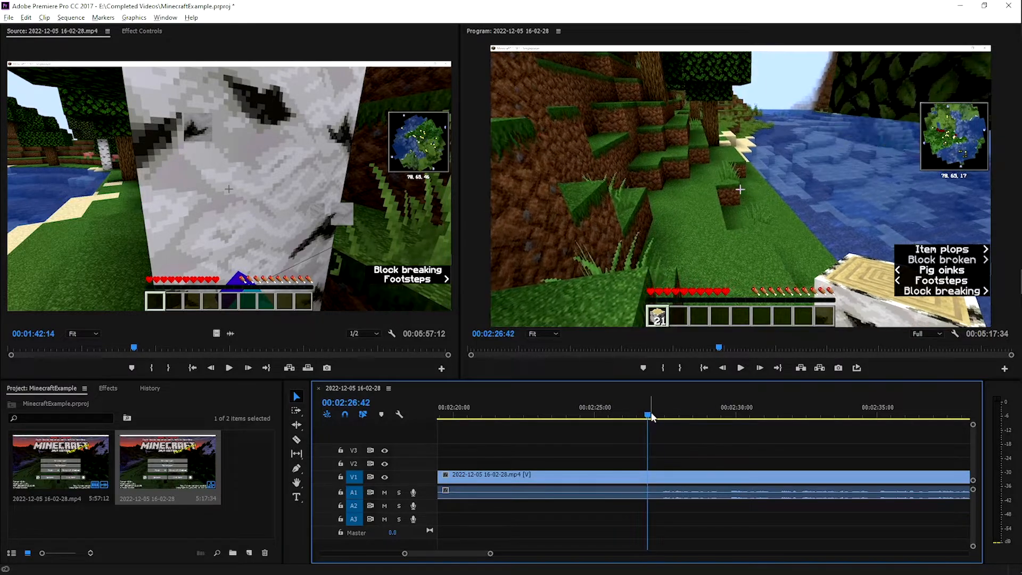
key(i)
key(o)
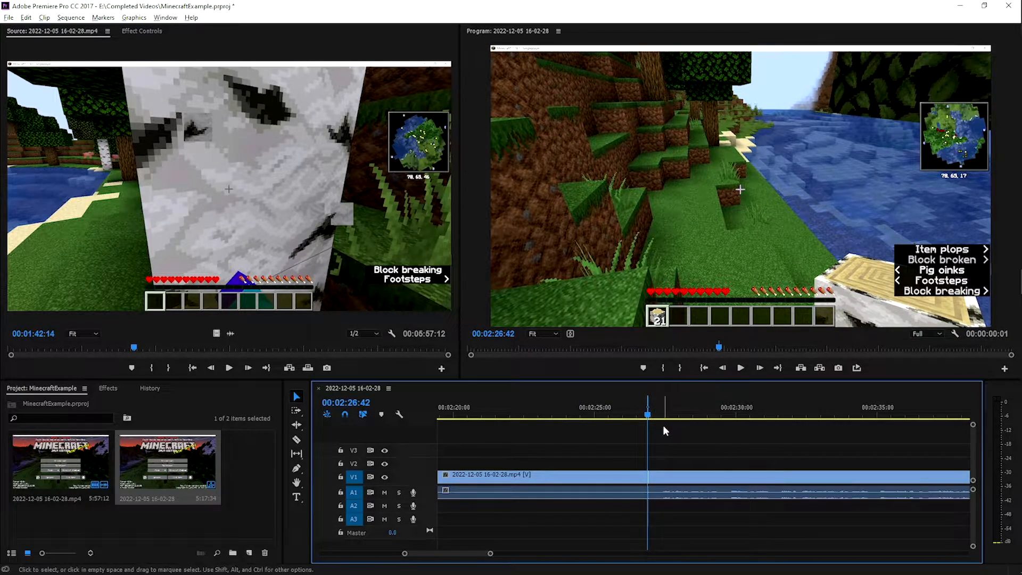
key(apostrophe)
key(ctrl+k)
Speed up the silent middle clip with the Rate Stretch Tool, compressing it to about 3 seconds so it ends near 00:01:27
key(minus)
key(minus)
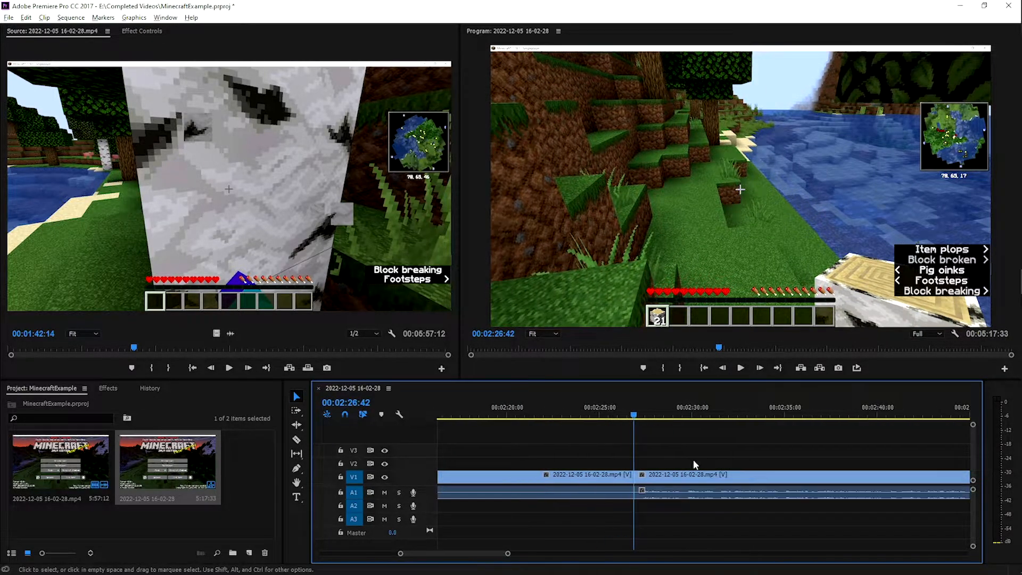
scroll(603, 454, up, 4)
scroll(605, 454, down, 1)
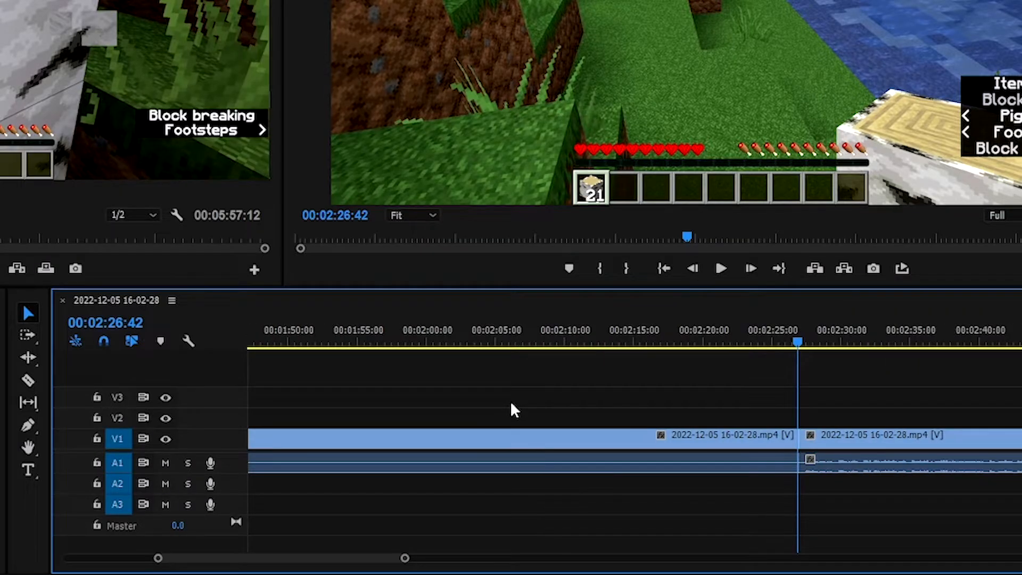
scroll(601, 455, up, 2)
scroll(508, 410, down, 3)
scroll(490, 413, up, 3)
scroll(476, 415, down, 1)
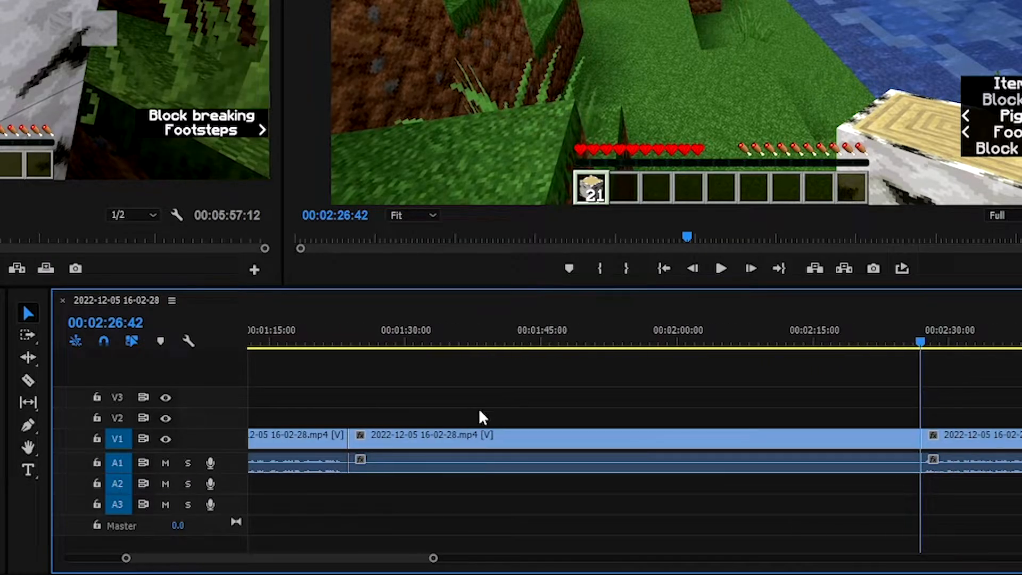
click(30, 356)
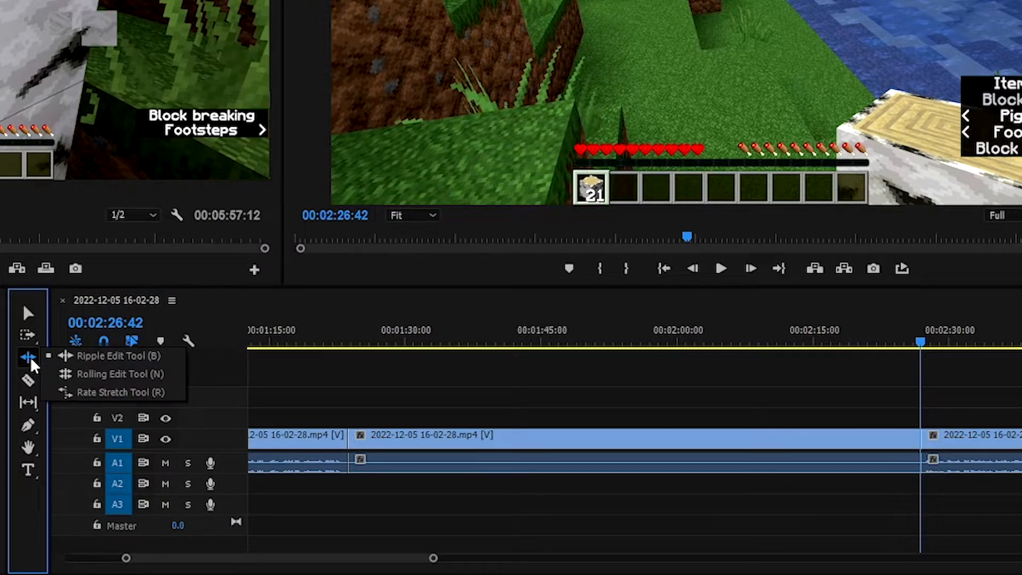
click(107, 394)
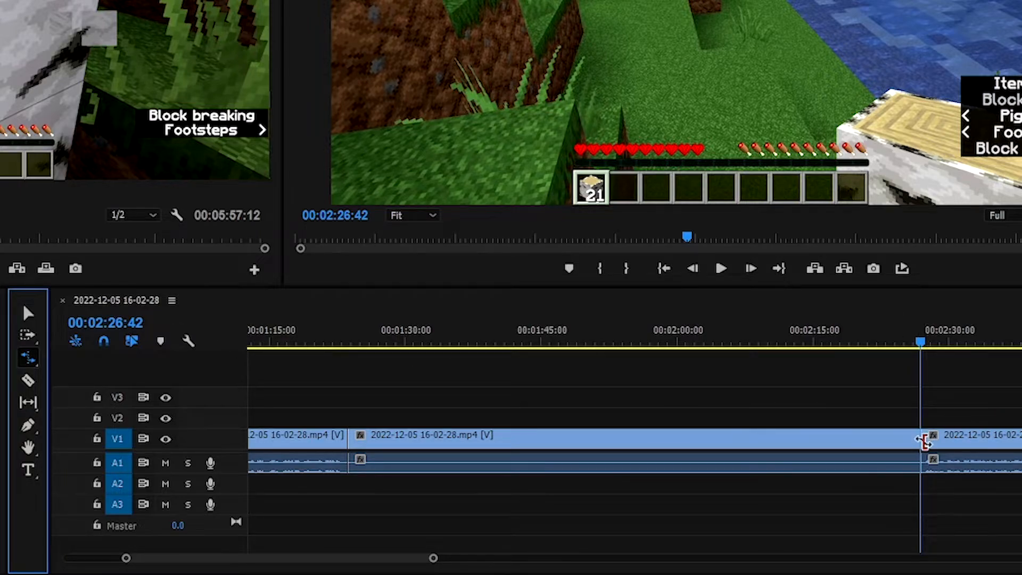
drag(917, 440, 597, 452)
drag(503, 451, 376, 456)
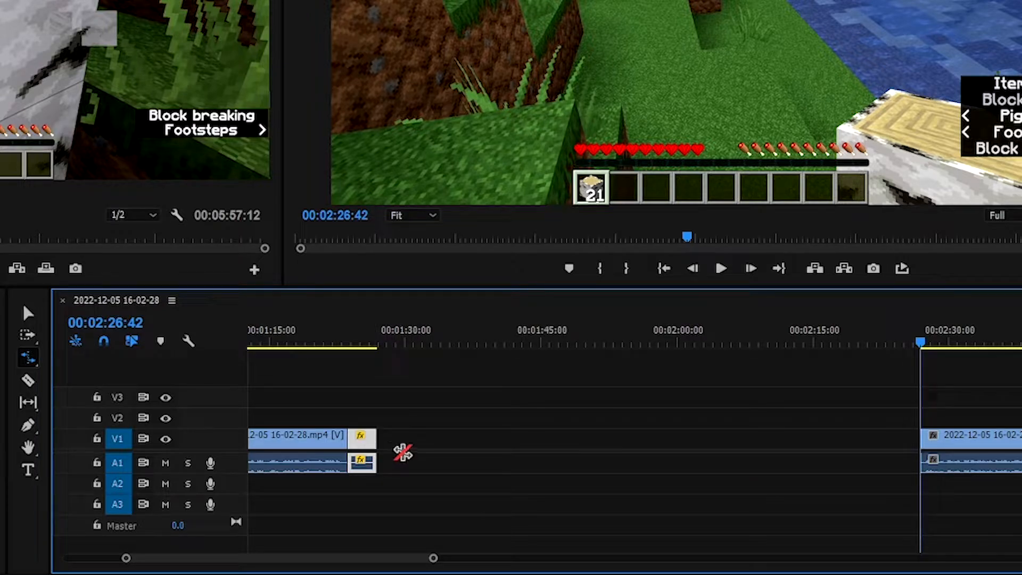
Switch back to the Selection Tool and move the following clip back against the end of the sped-up clip
click(27, 313)
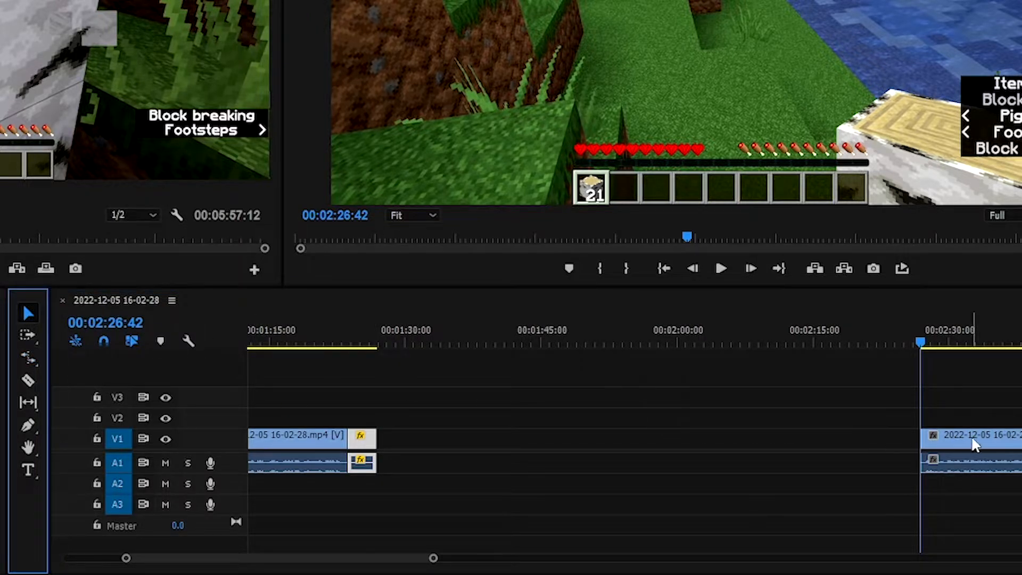
drag(974, 447, 418, 455)
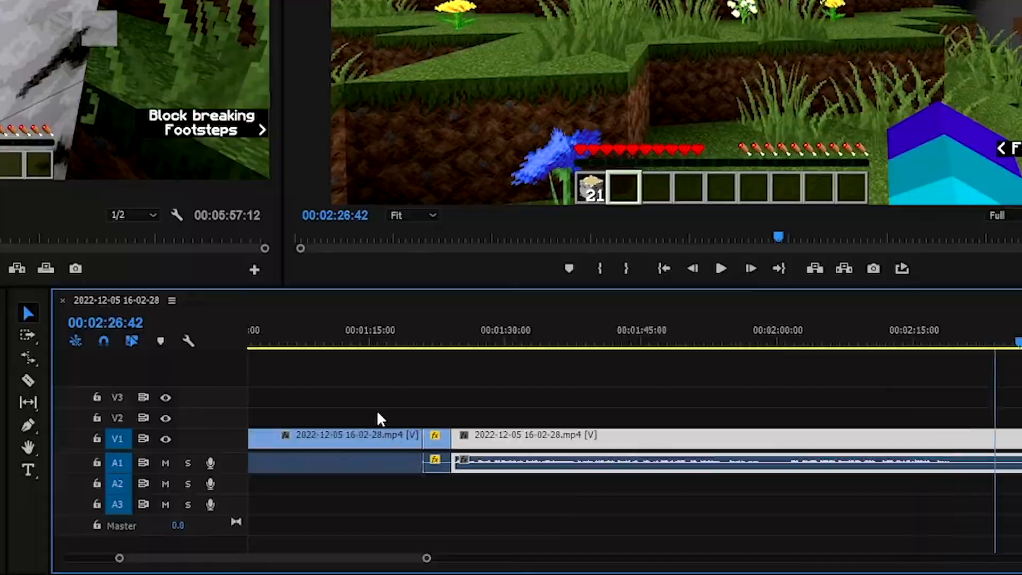
Play back the transition into the sped-up clip from about 00:01:23 and replay the fast section to review it
scroll(477, 447, up, 6)
scroll(608, 411, down, 2)
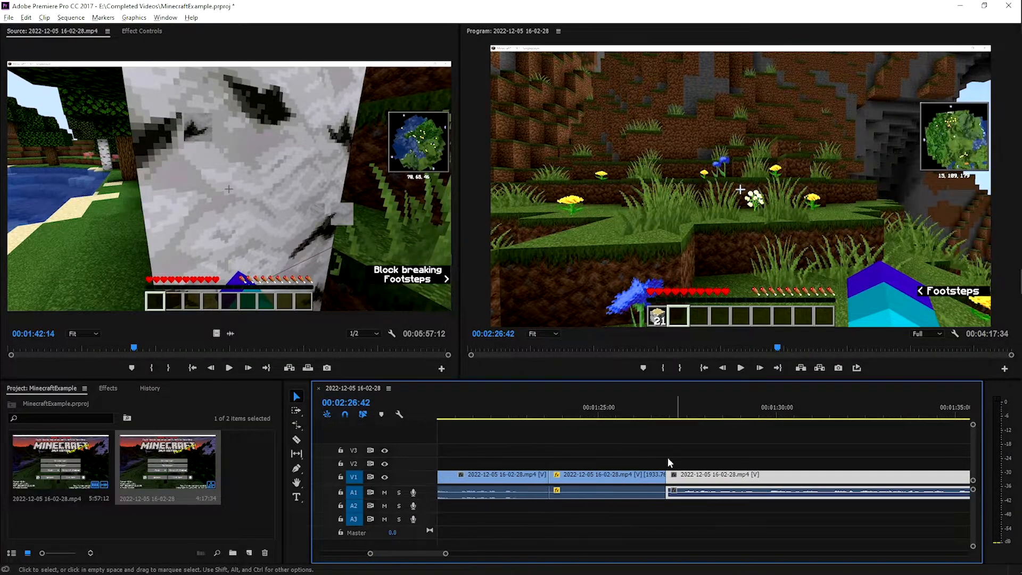
scroll(584, 421, up, 1)
click(565, 408)
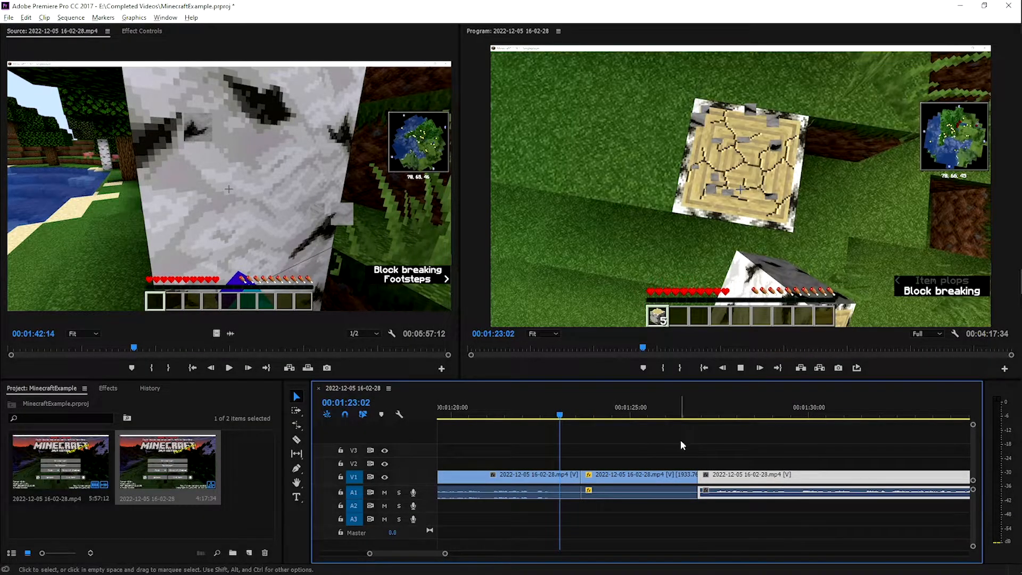
key(space)
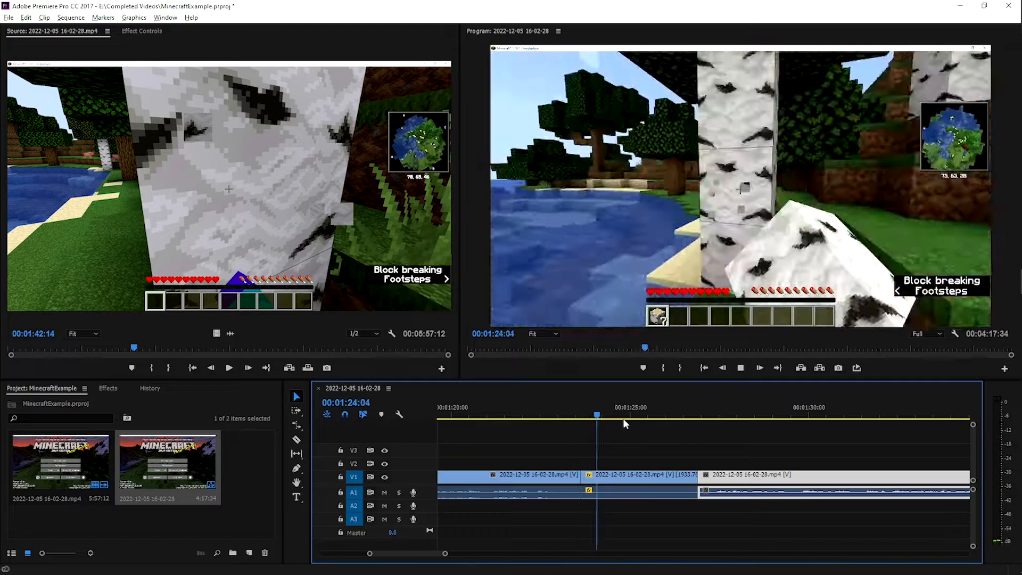
key(space)
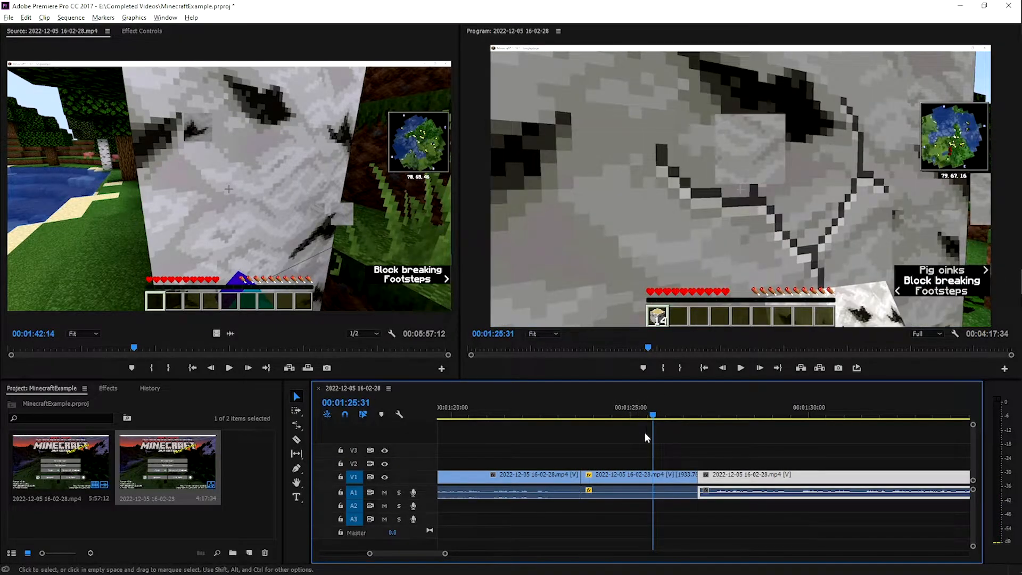
click(645, 433)
click(618, 413)
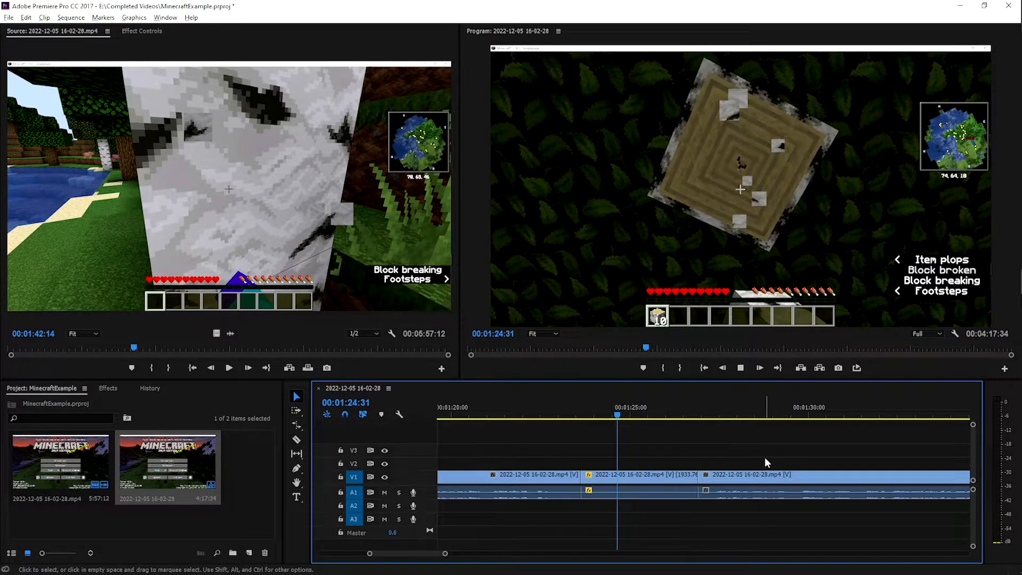
key(space)
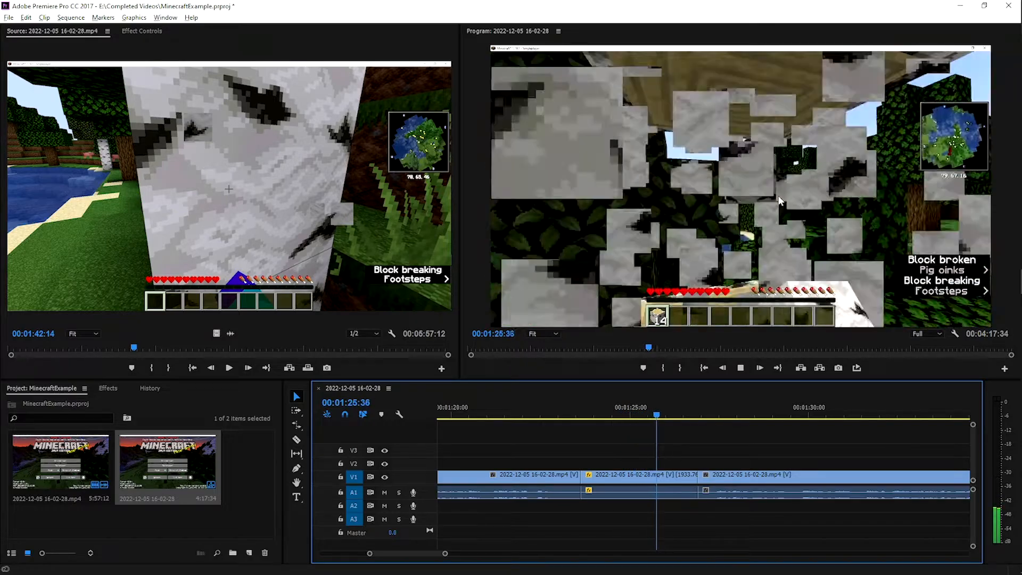
key(space)
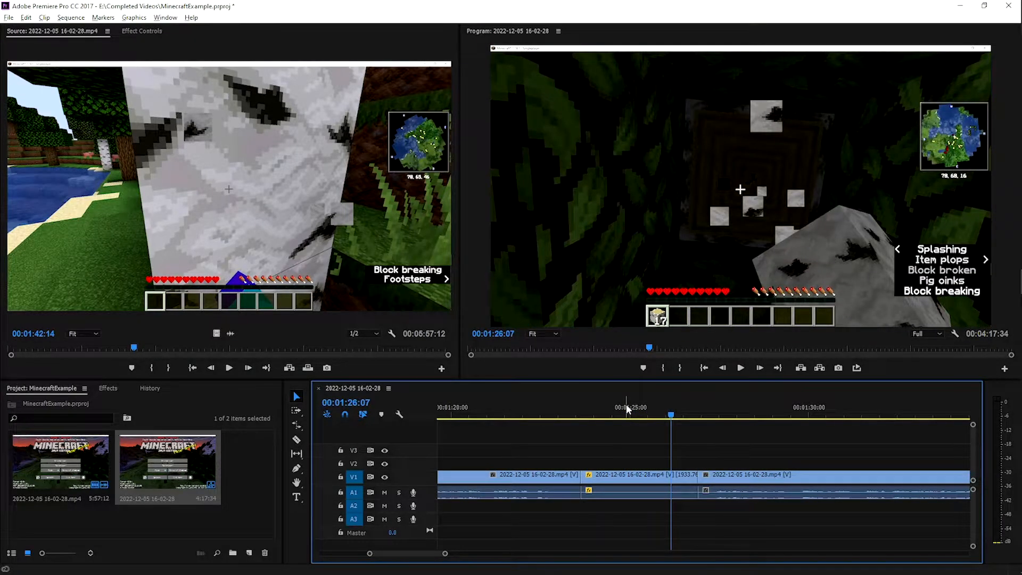
Set In and Out points around the sped-up clip, with the Out point at 00:01:27:07, and choose Render Effects In to Out
mouse_move(626, 404)
mouse_down()
mouse_move(575, 407)
mouse_move(709, 418)
mouse_up()
key(i)
key(o)
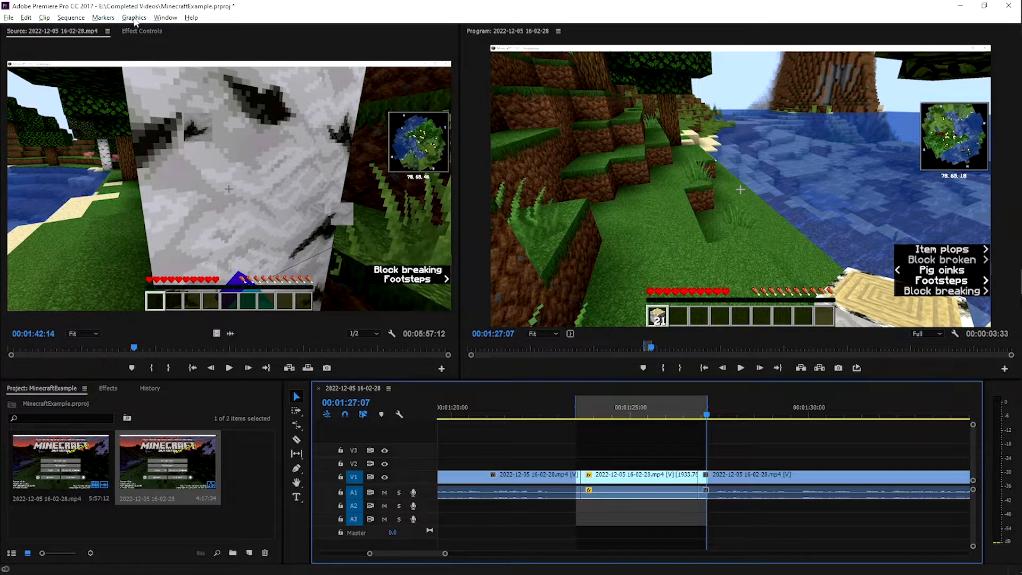
click(74, 18)
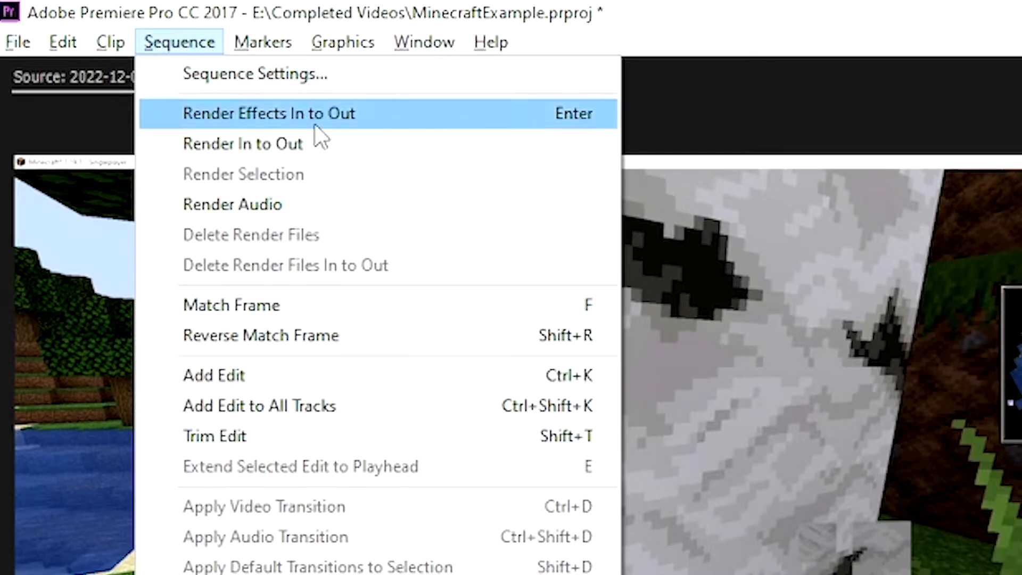
click(316, 124)
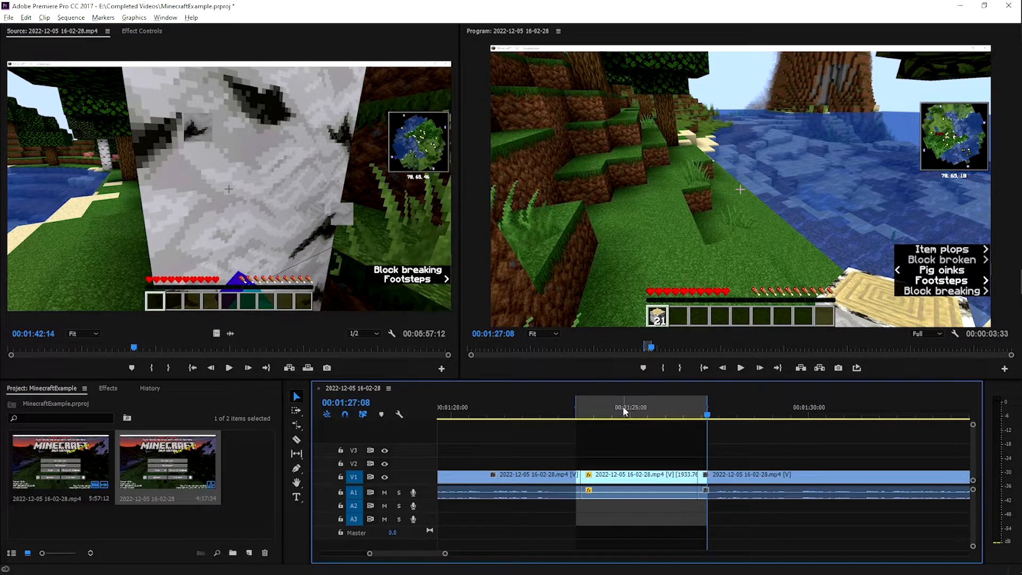
Play back from just before the sped-up clip through the following gameplay to find where the distant mountain section starts
drag(623, 406, 563, 417)
key(space)
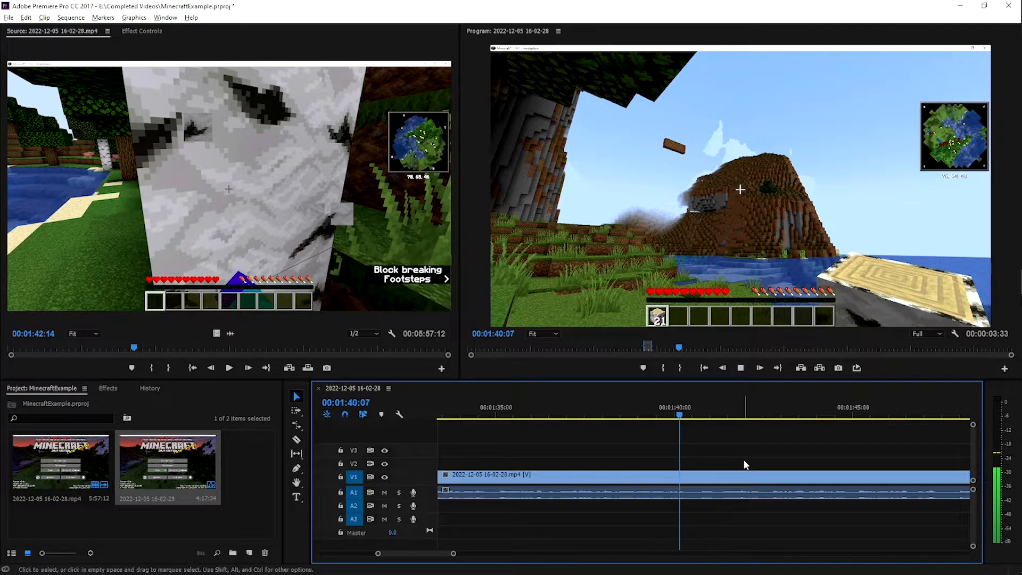
key(space)
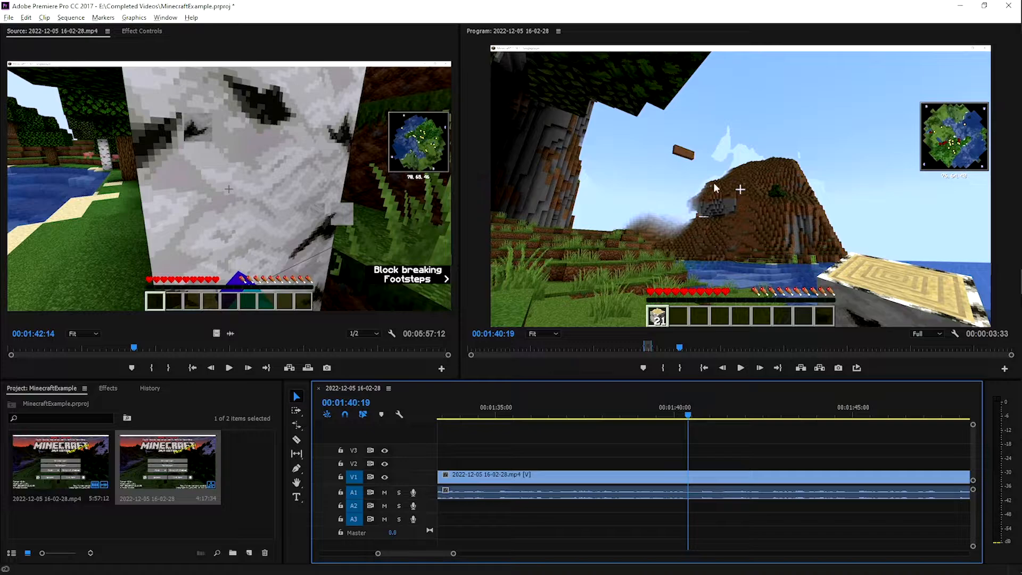
click(632, 410)
scroll(705, 445, up, 5)
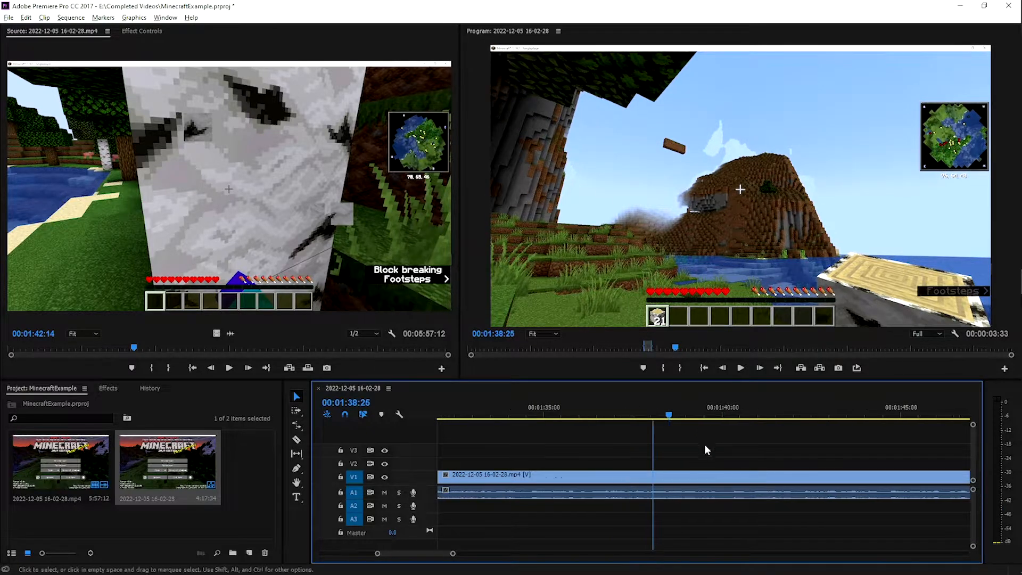
scroll(733, 442, down, 2)
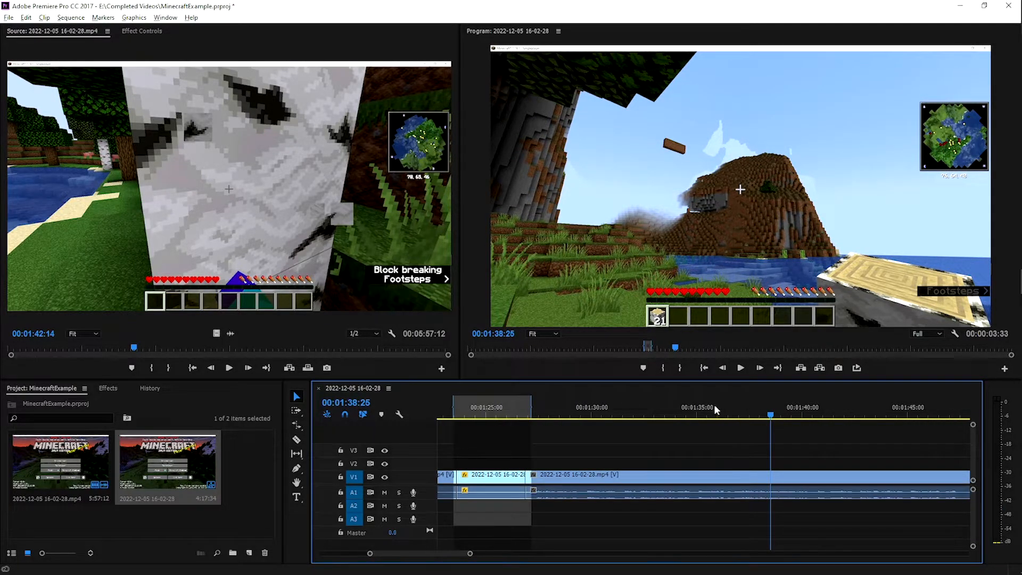
click(636, 409)
key(space)
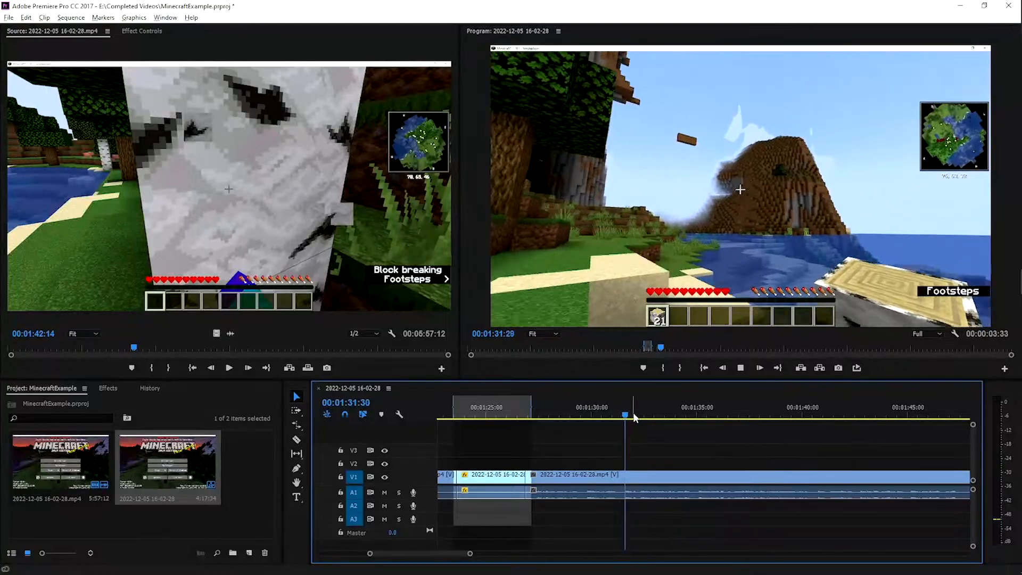
Set In and Out points at 00:01:31:40 and extract that single frame to split the clip where the mountain section starts
click(635, 415)
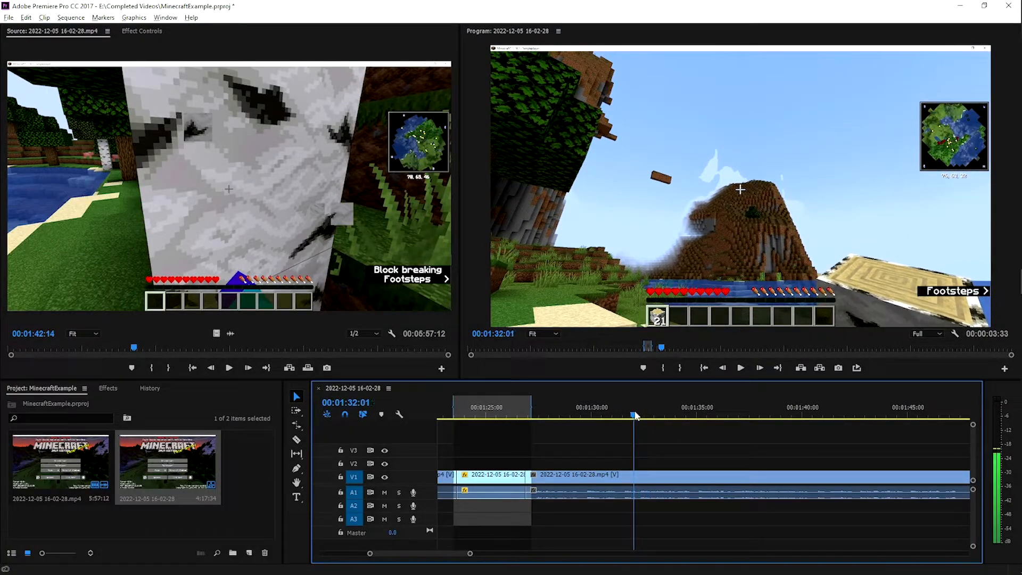
drag(633, 416, 631, 417)
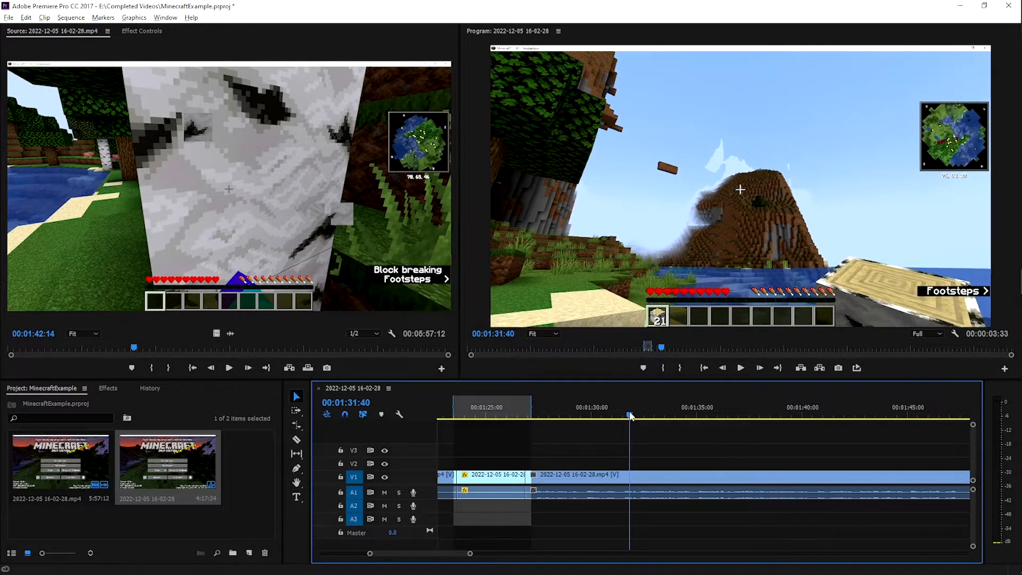
key(i)
key(o)
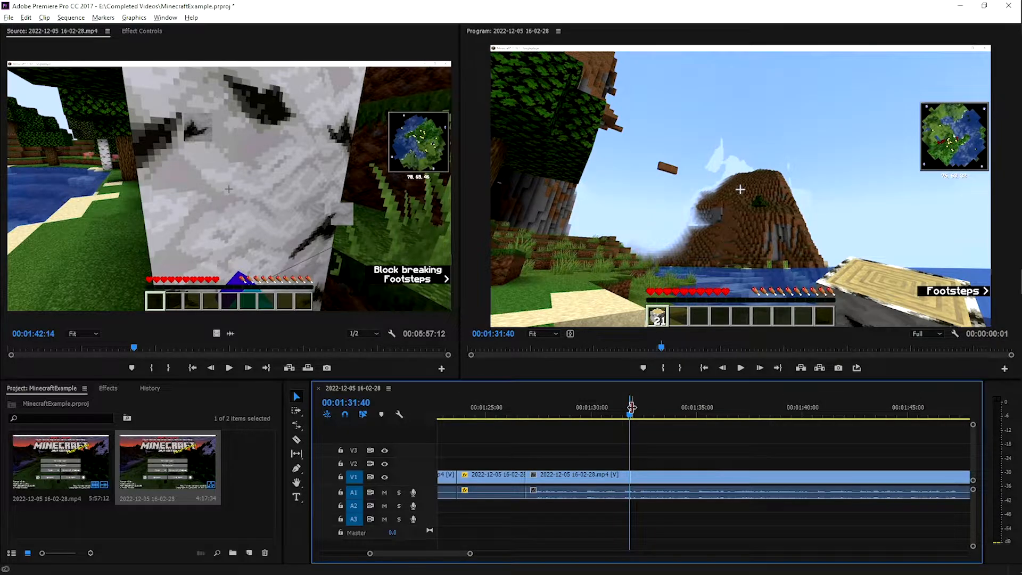
key(apostrophe)
key(equal)
key(equal)
key(equal)
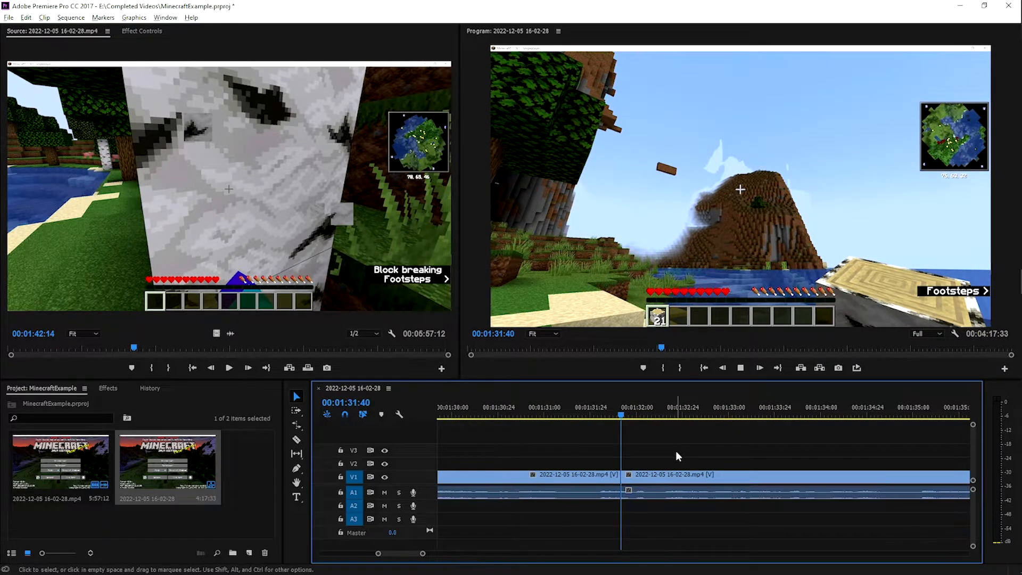
Play through the mountain section to its end and extract the single frame at 00:01:40:19 to split the clip there
key(space)
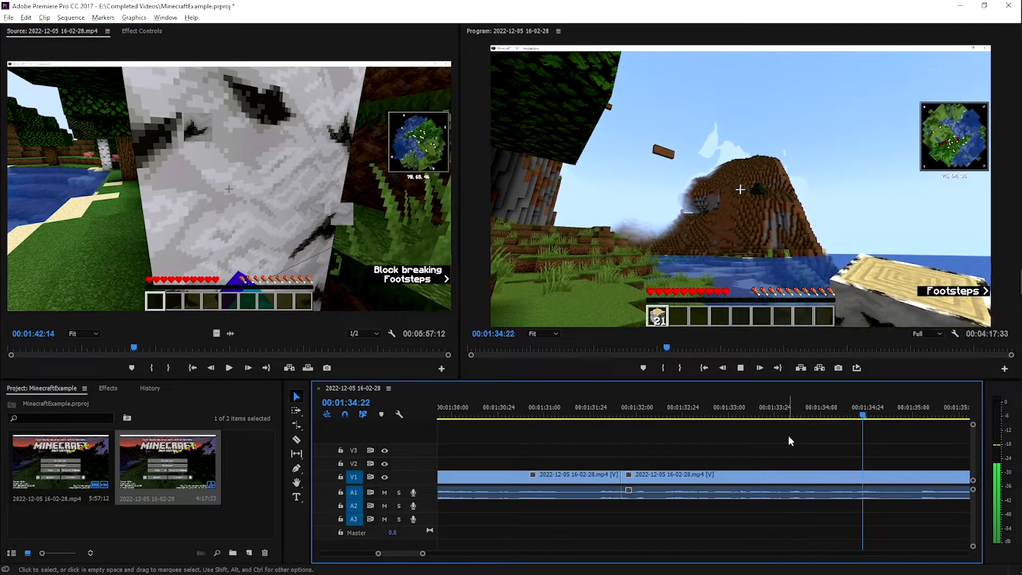
key(space)
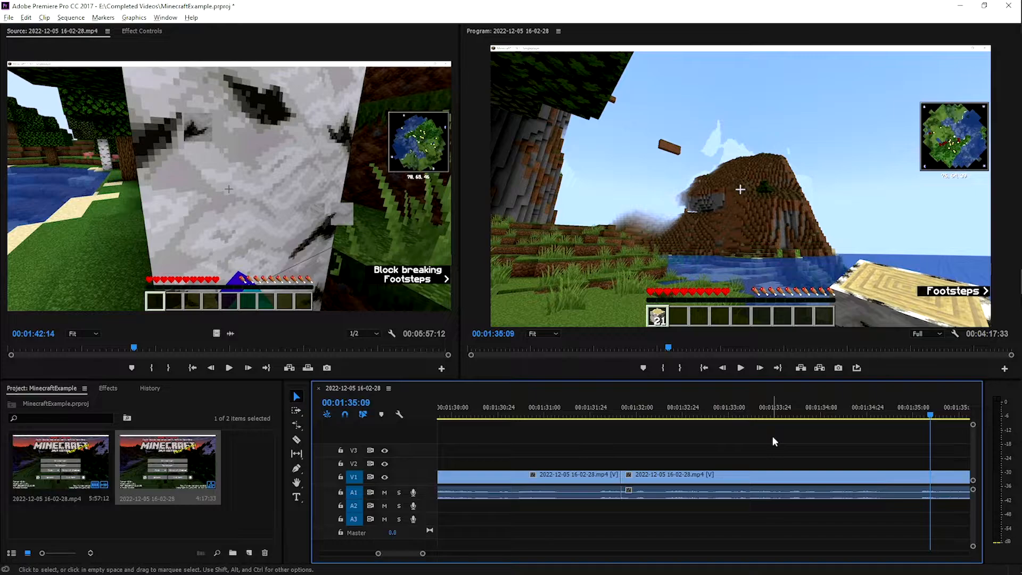
scroll(790, 439, down, 5)
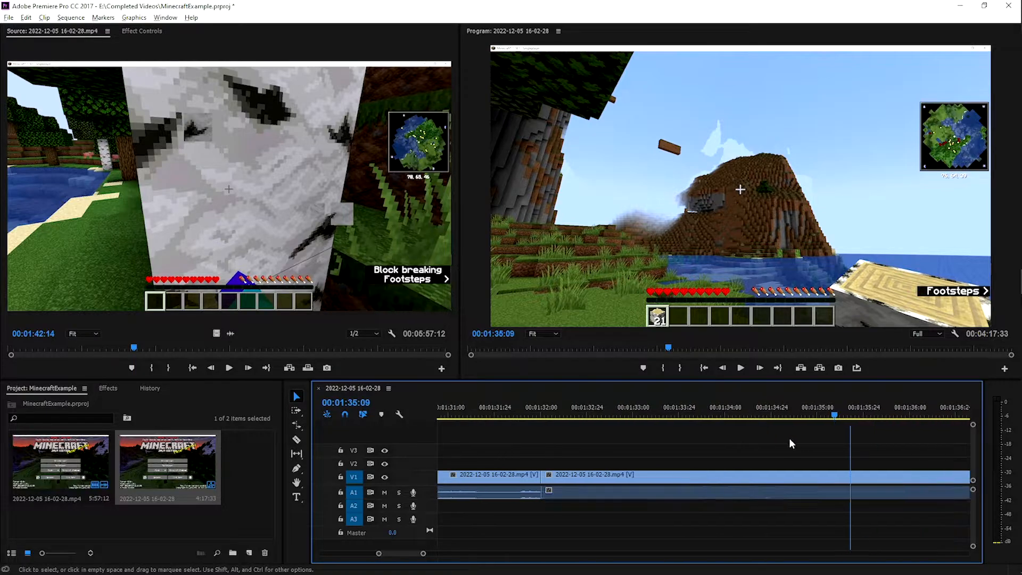
scroll(740, 457, down, 1)
key(space)
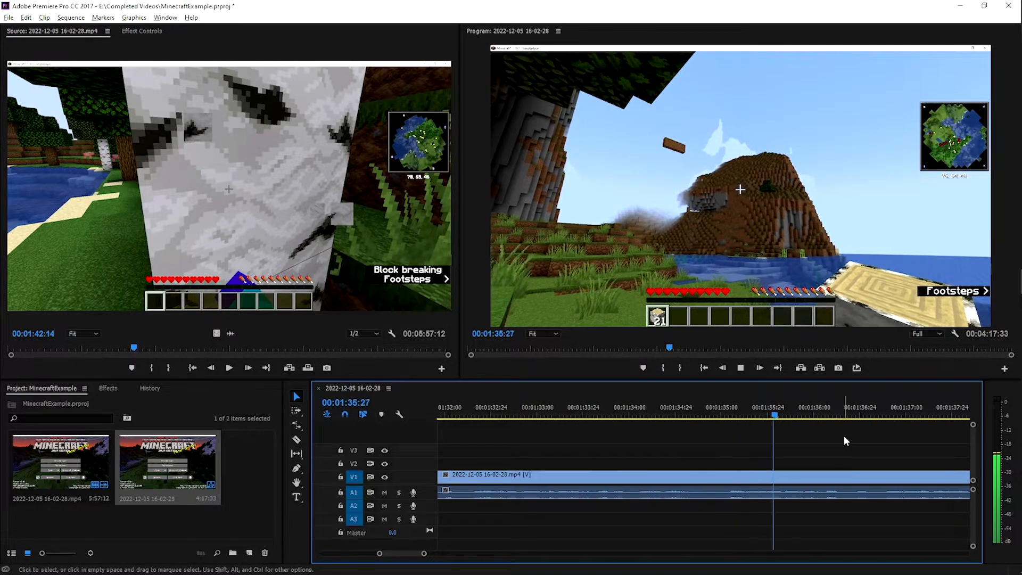
drag(838, 415, 513, 414)
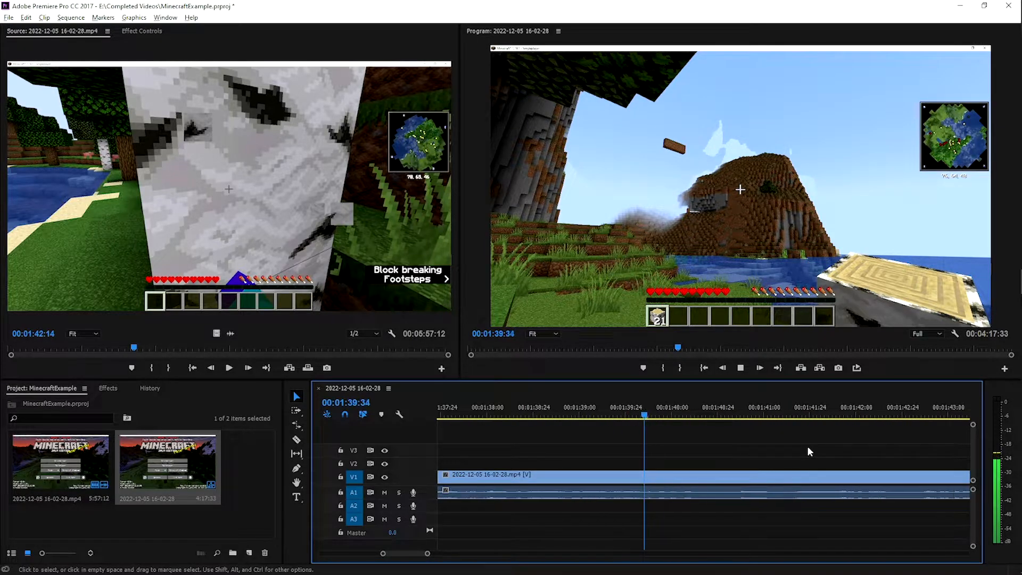
key(space)
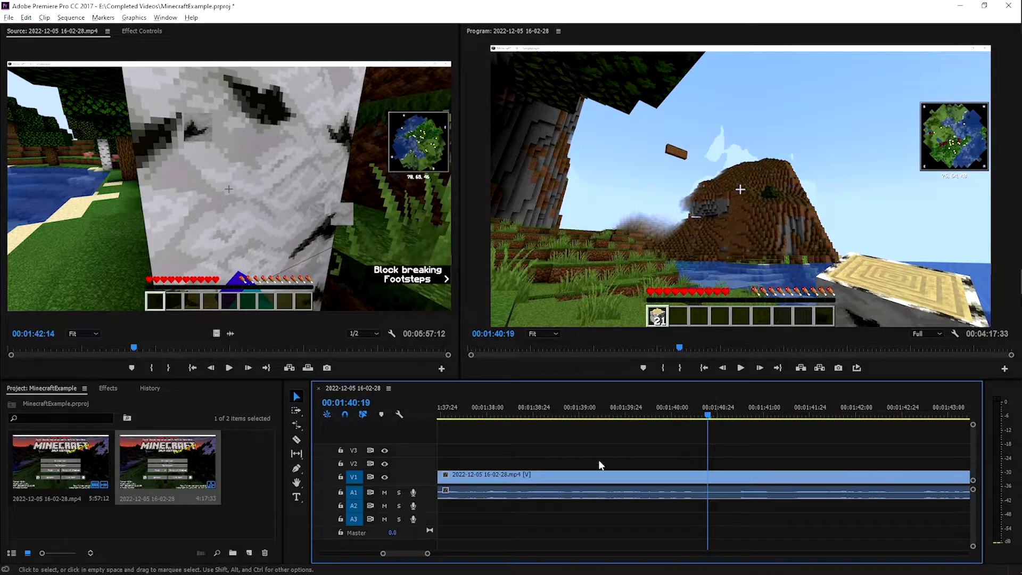
key(ctrl+k)
scroll(602, 453, down, 3)
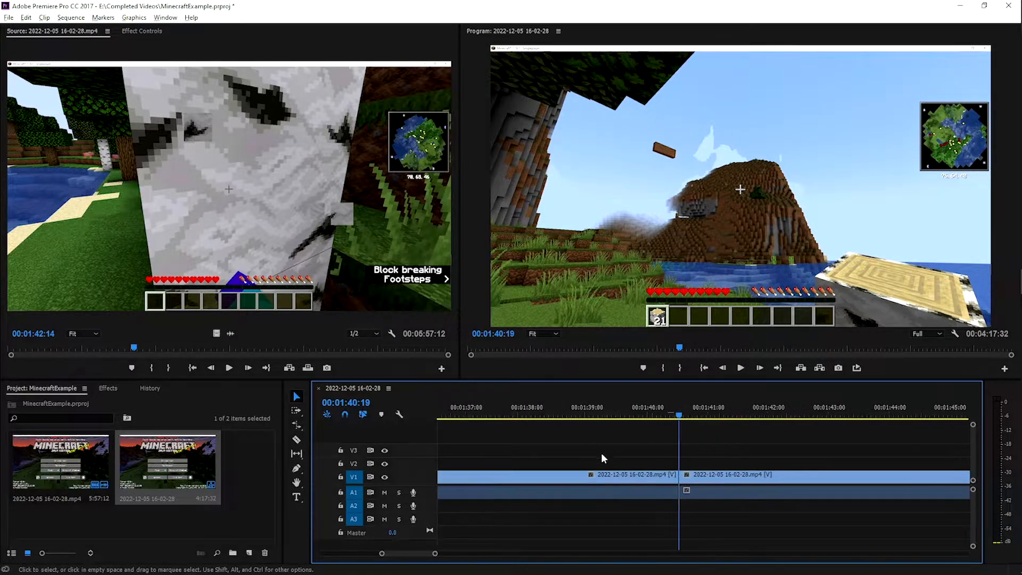
scroll(618, 452, up, 5)
scroll(621, 452, down, 3)
scroll(621, 451, up, 2)
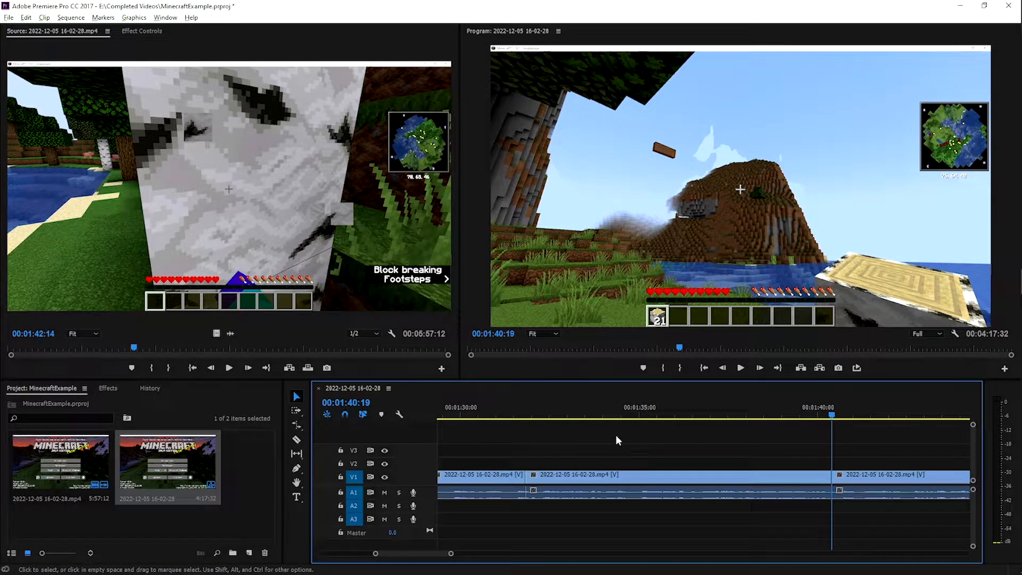
In the clip between the cuts at 00:01:31:40 and 00:01:40:19, zoom in on the mountain with Scale 361 and Position 790, 601
click(595, 413)
click(603, 473)
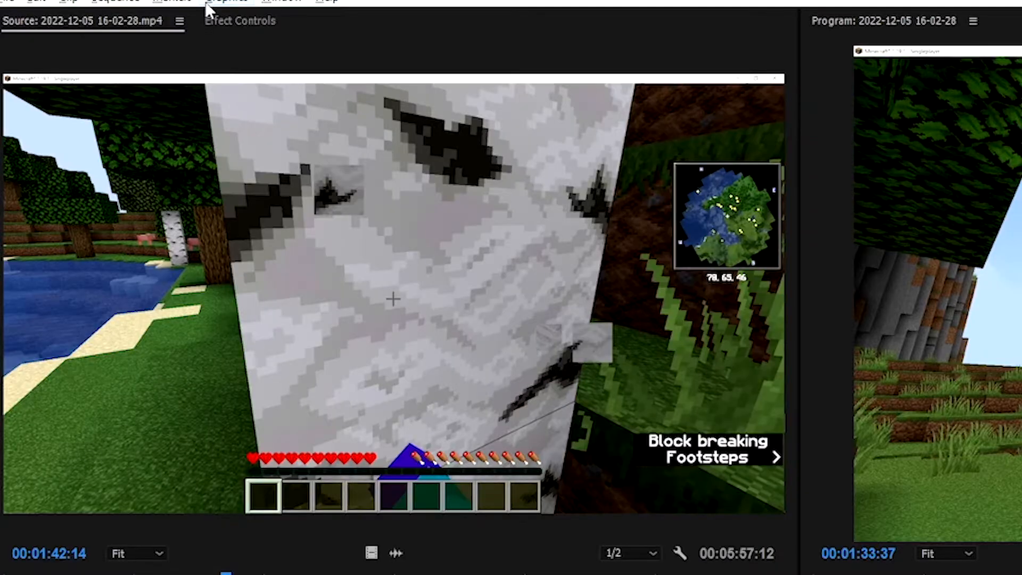
click(142, 30)
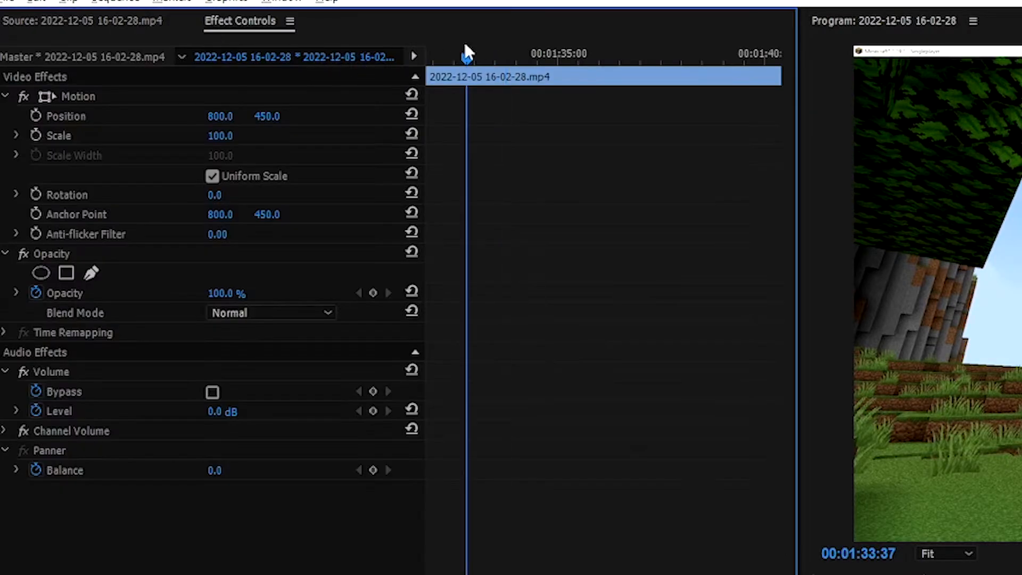
drag(465, 45, 429, 46)
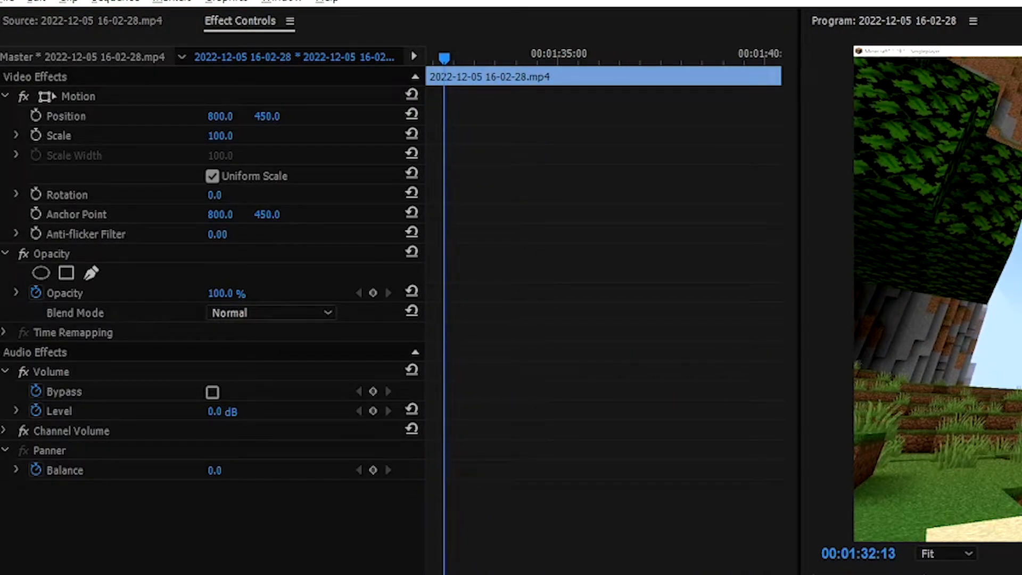
click(429, 52)
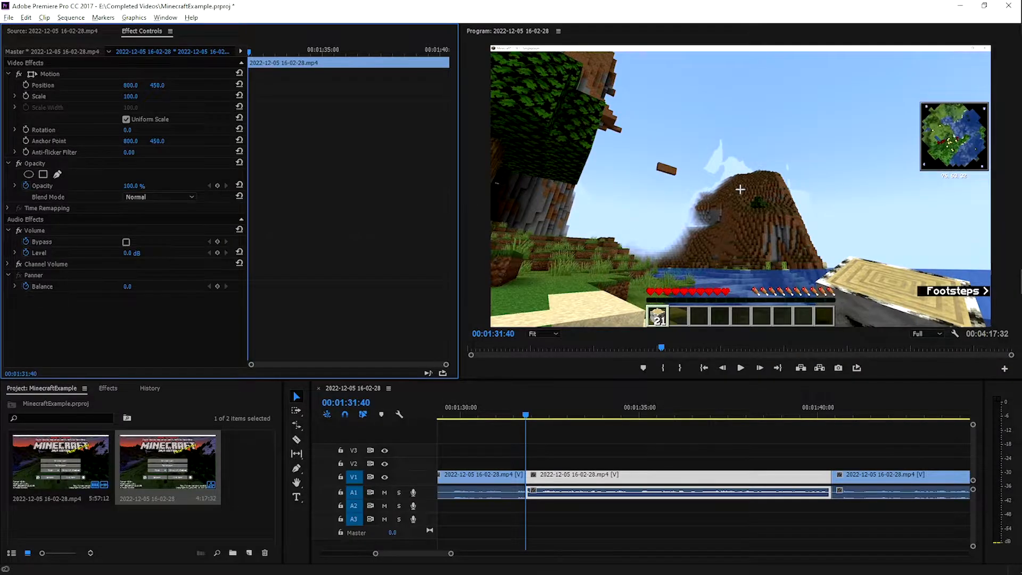
drag(130, 96, 269, 96)
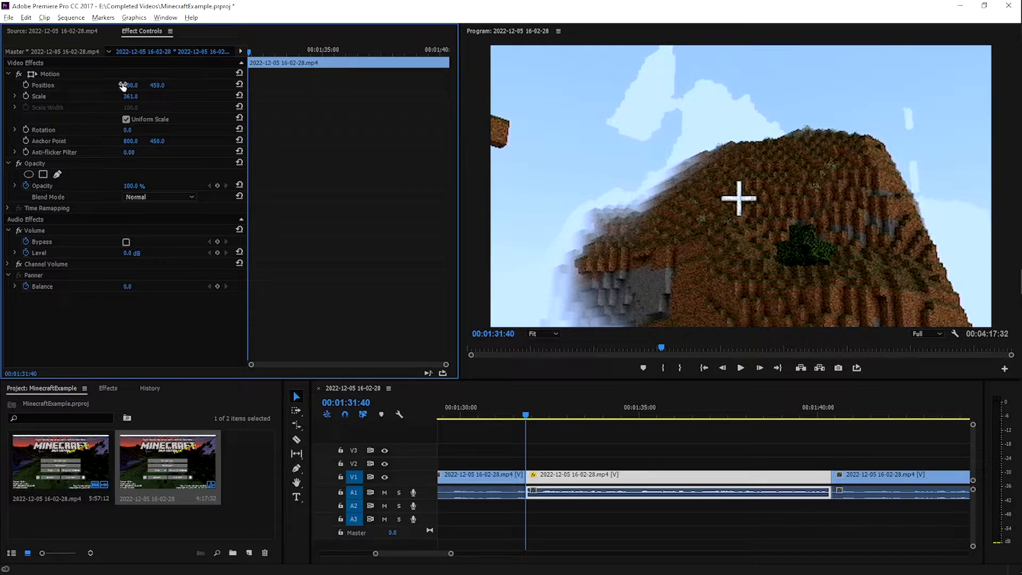
drag(132, 88, 235, 85)
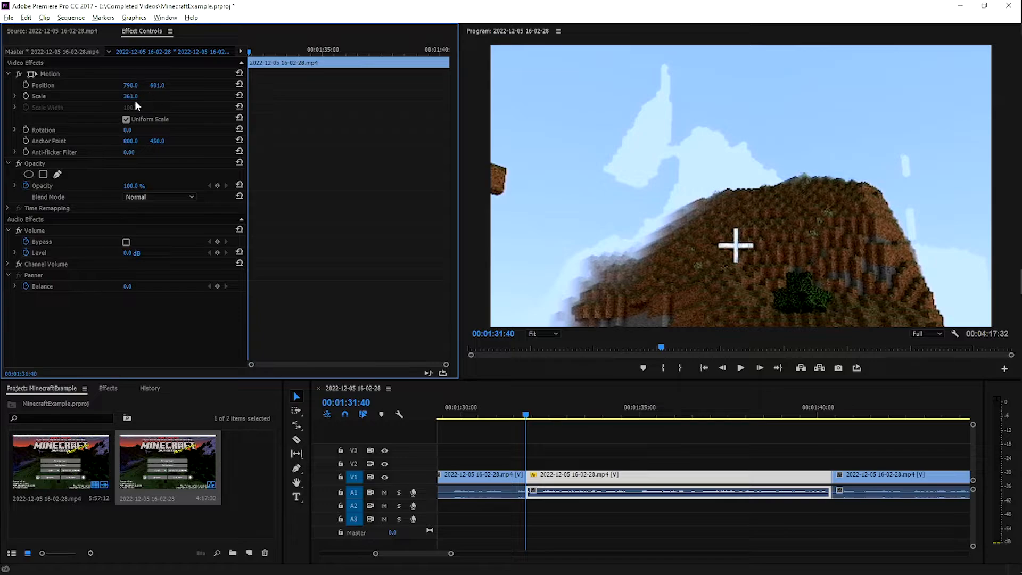
Play back from 00:01:30:11 through the cut into the zoomed-in mountain clip to review the abrupt zoom
click(605, 453)
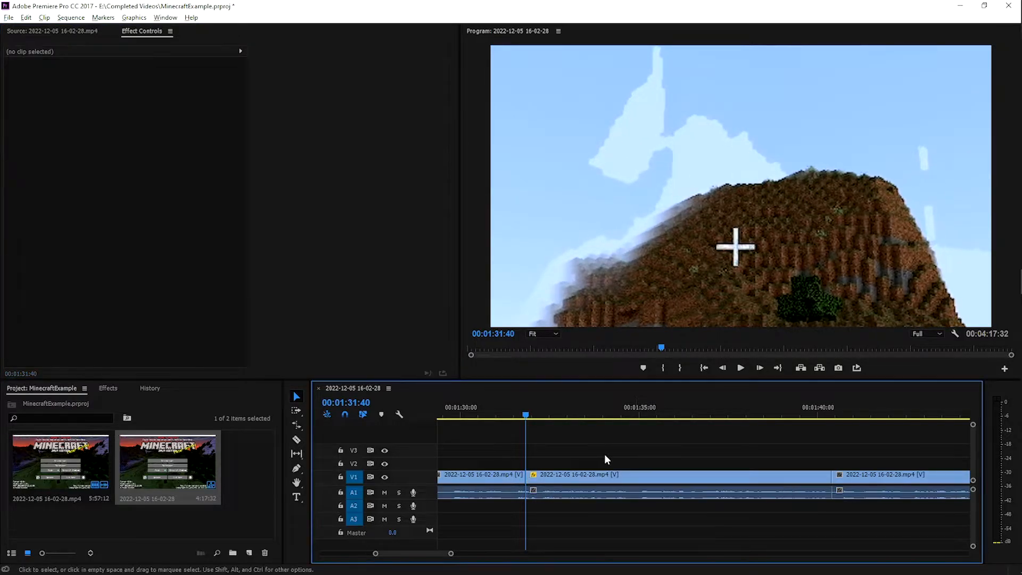
click(513, 415)
scroll(567, 421, up, 3)
click(566, 413)
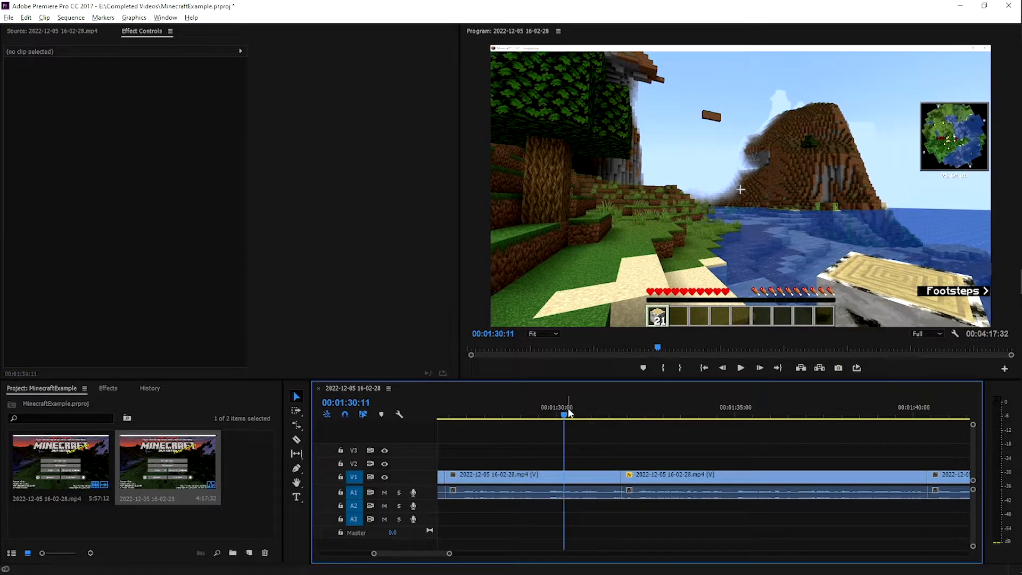
key(space)
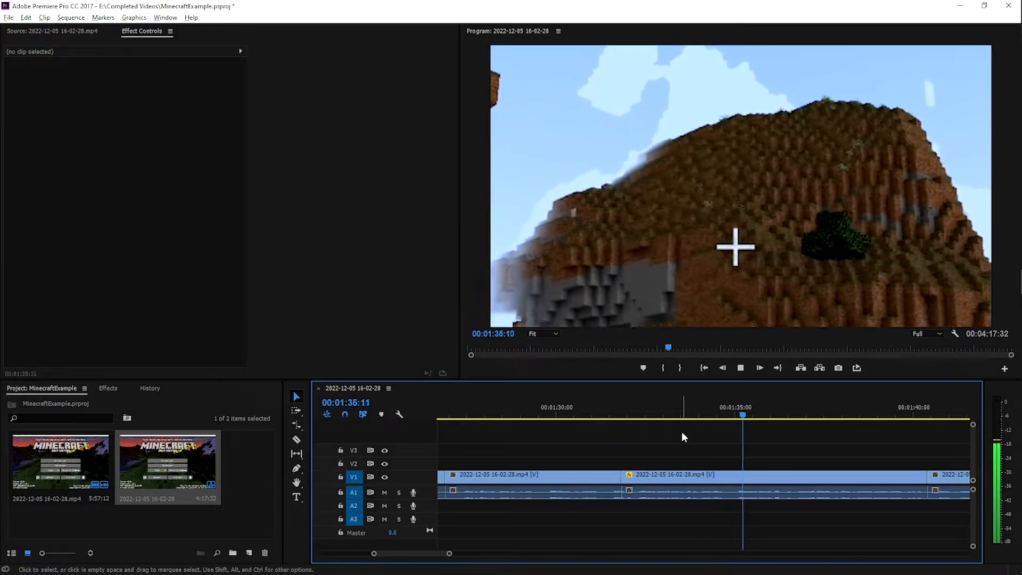
key(space)
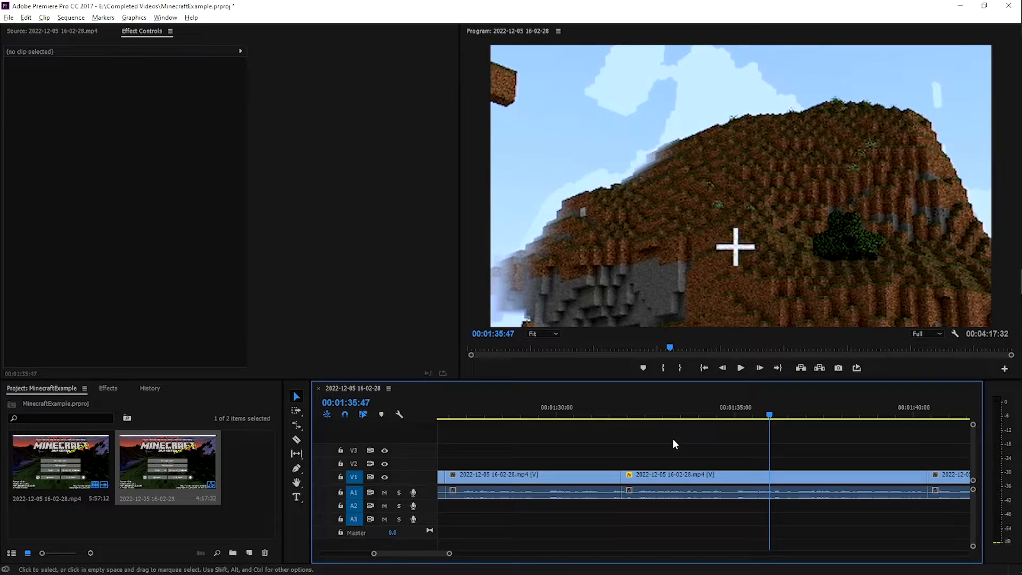
Reset the mountain clip's Position and Scale, and start keyframing both at the clip's start, 00:01:31:40
click(676, 481)
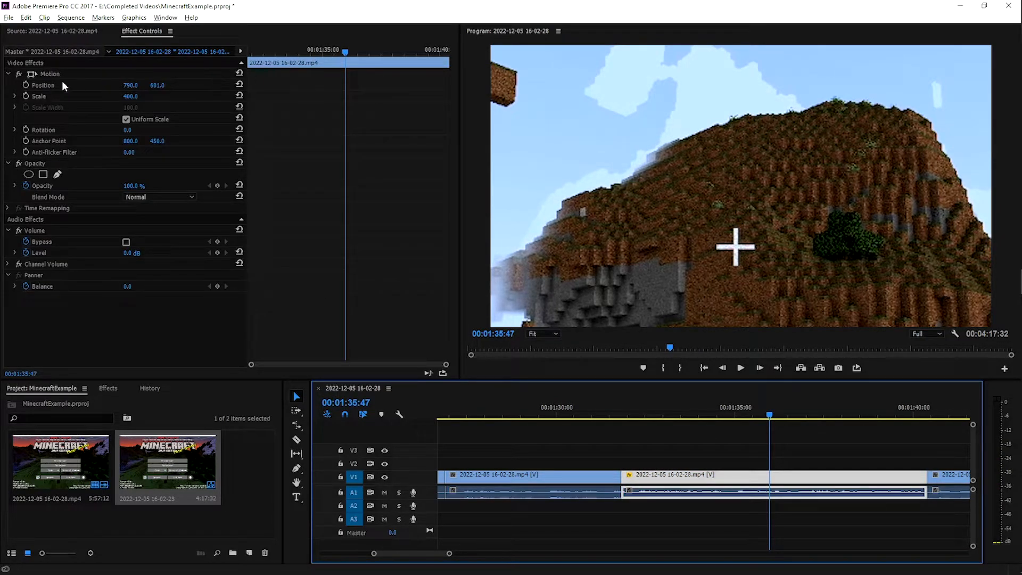
click(240, 85)
click(240, 95)
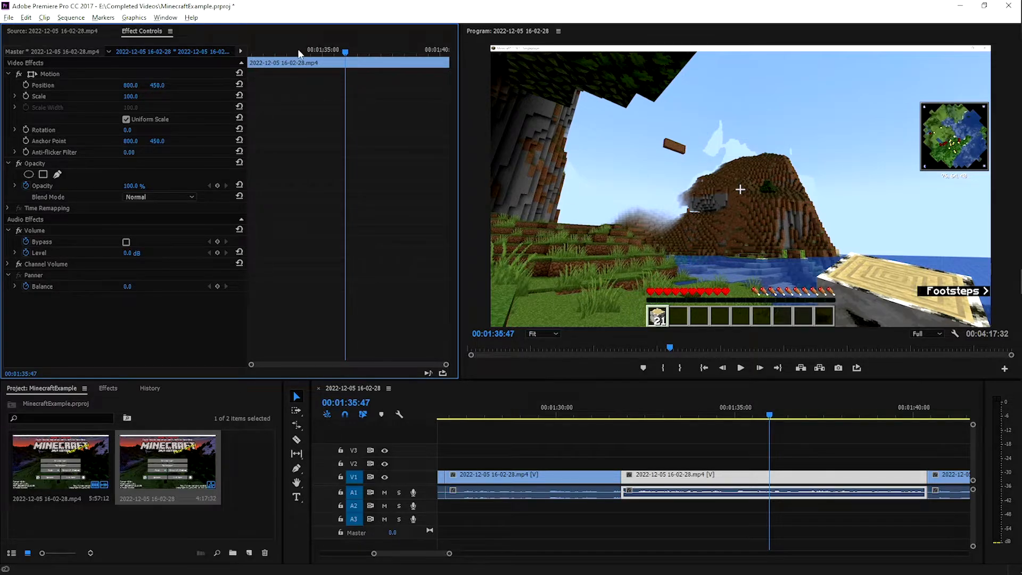
drag(299, 49, 164, 49)
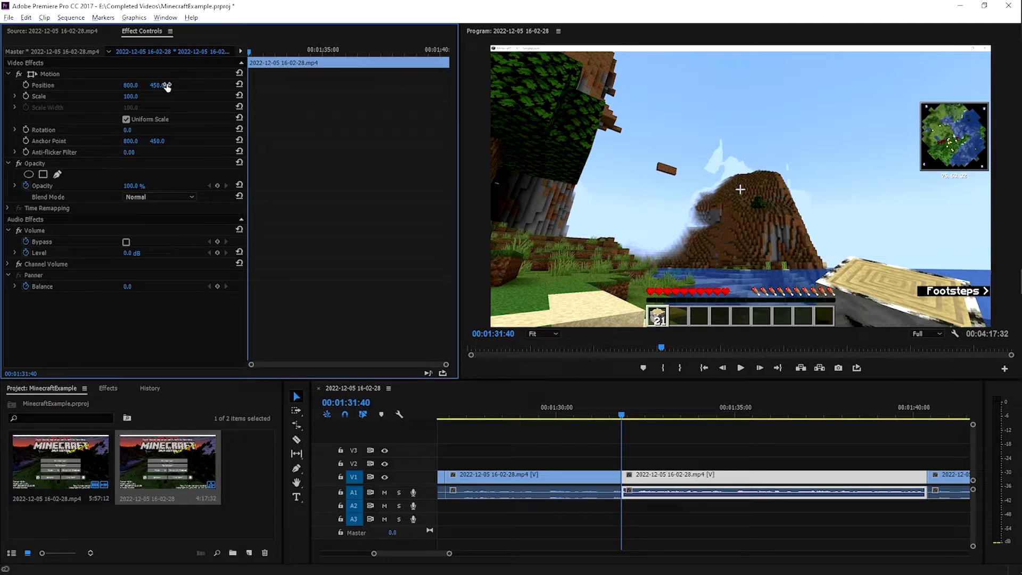
click(26, 85)
click(24, 96)
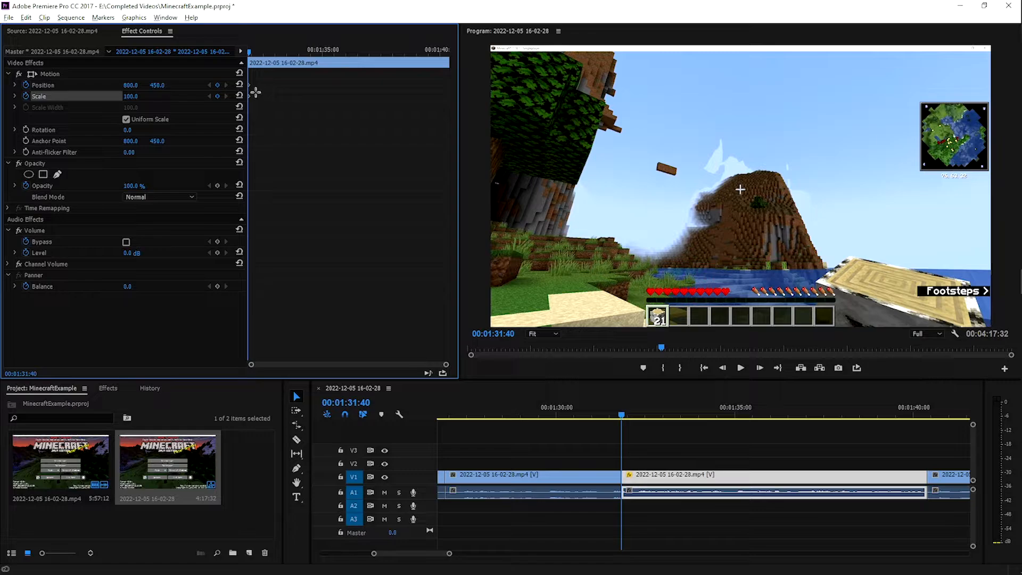
At 00:01:32:34 in the mountain clip, add zoom-in keyframes with Scale 459 and Position 848, 798
drag(265, 51, 232, 65)
click(256, 60)
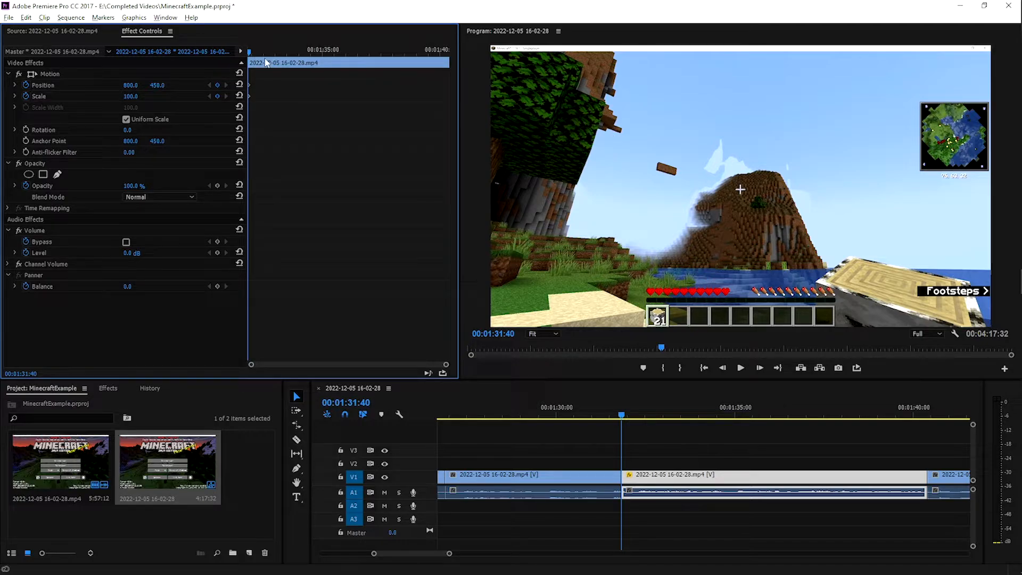
key(space)
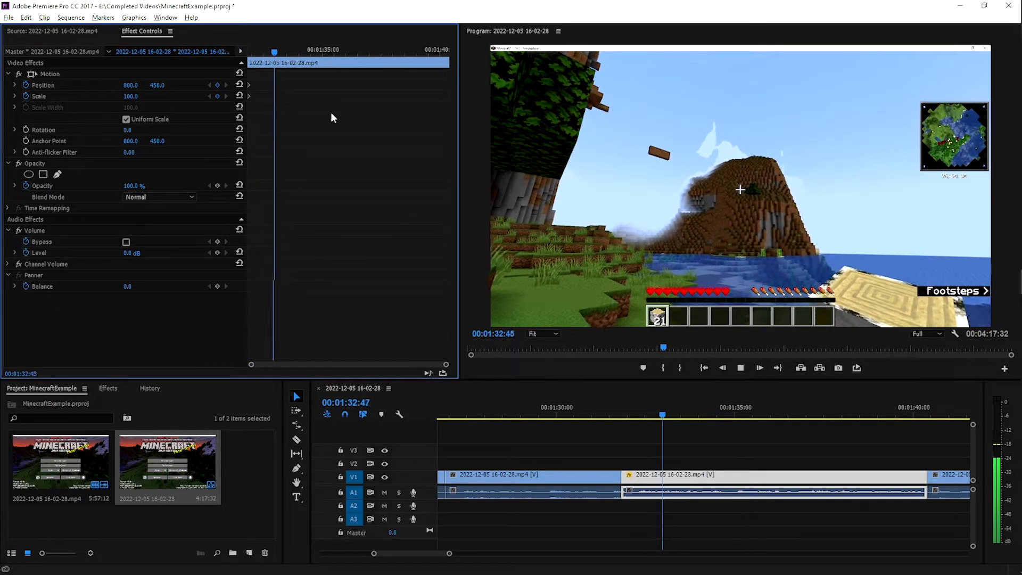
click(270, 53)
mouse_move(272, 55)
mouse_down()
mouse_move(262, 58)
mouse_move(270, 62)
mouse_up()
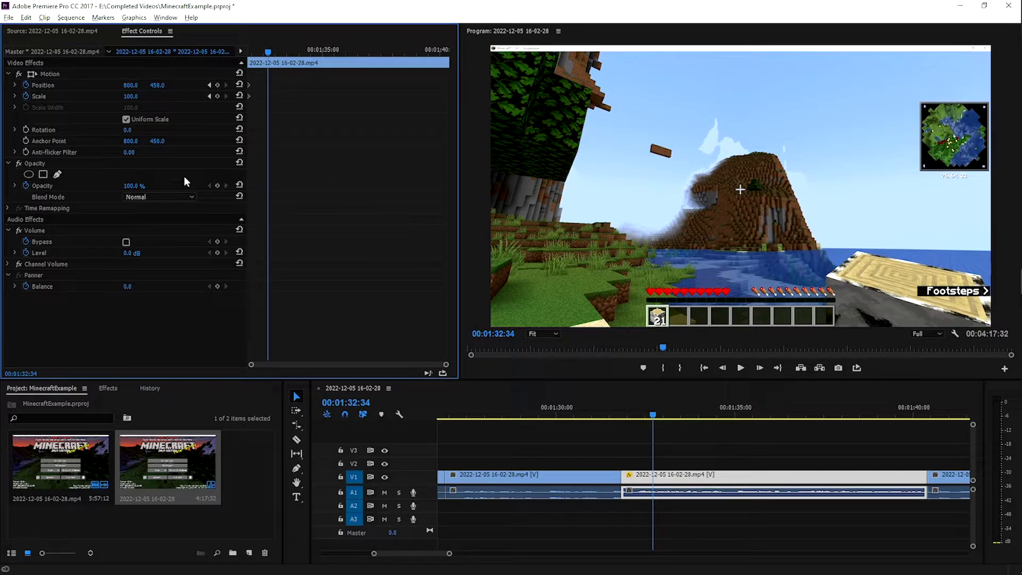
drag(128, 95, 189, 97)
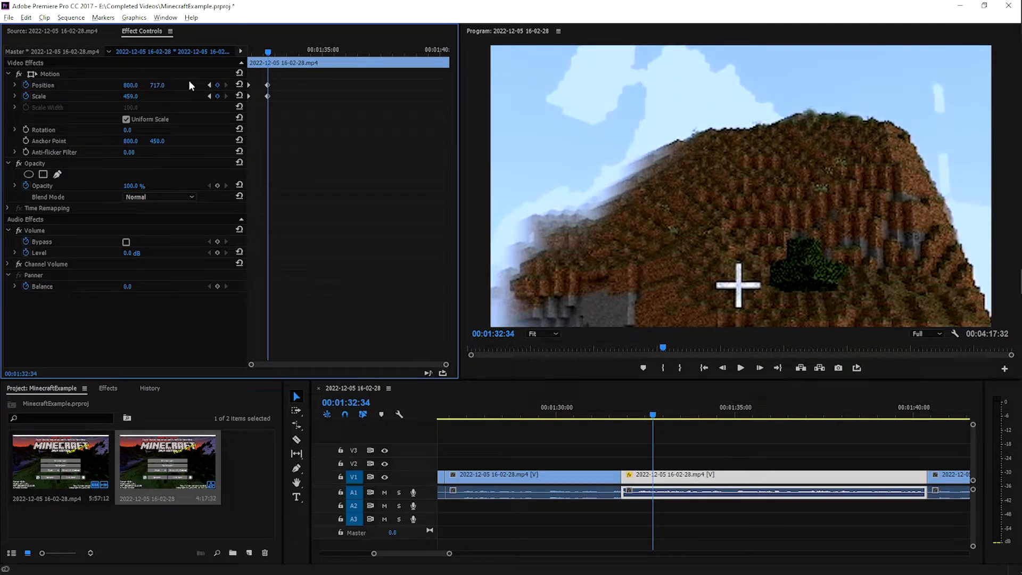
drag(131, 86, 213, 80)
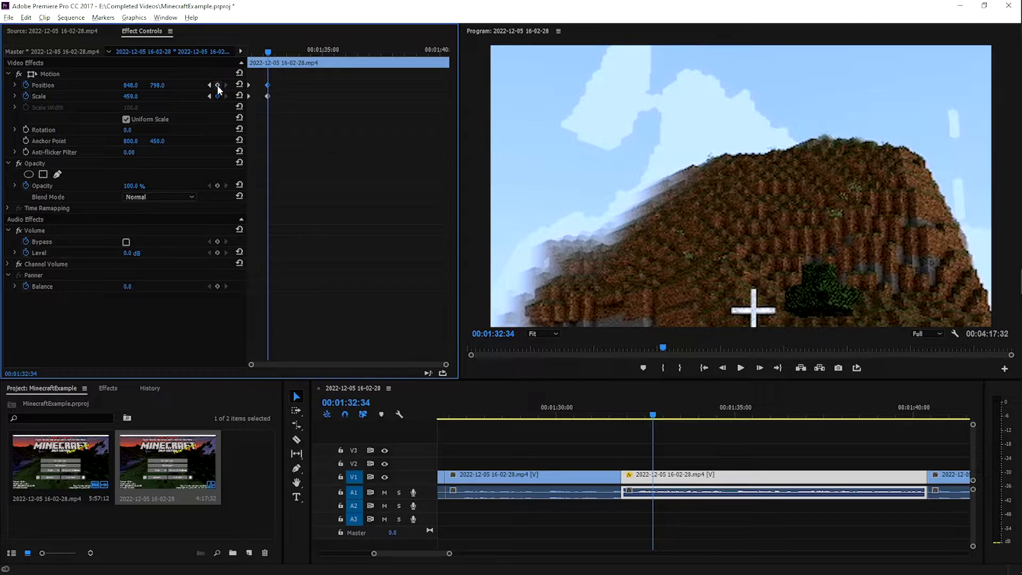
Move the zoomed-in Position and Scale keyframes to about half a second into the mountain clip and play the faster zoom
click(266, 53)
drag(266, 53, 218, 59)
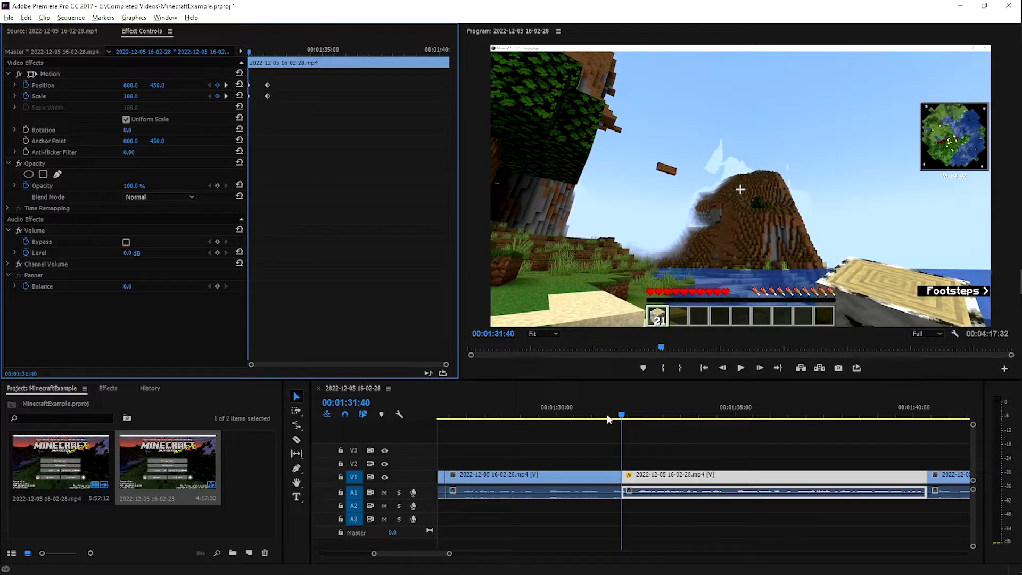
drag(288, 115, 261, 89)
key(space)
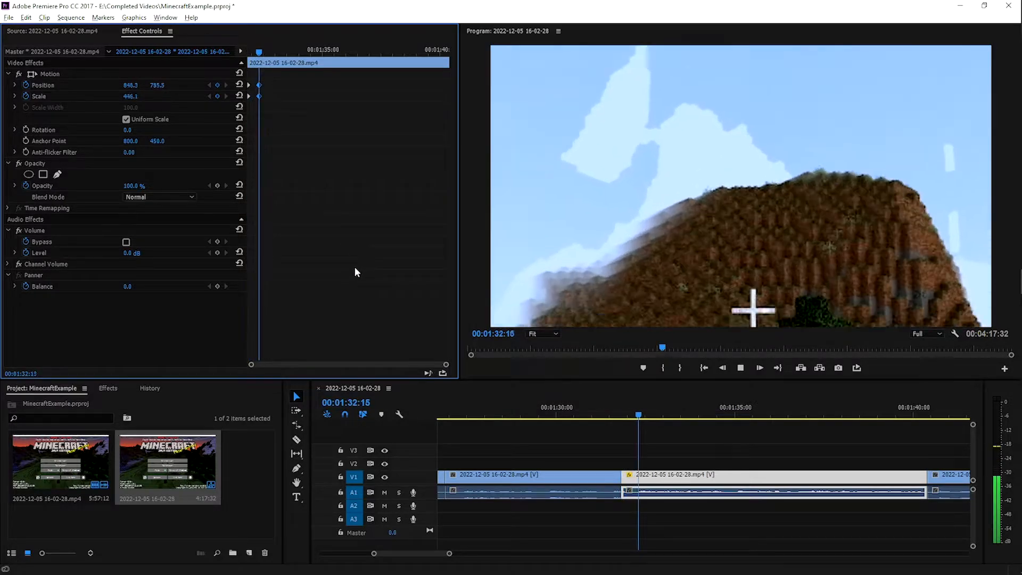
key(space)
Move the zoomed-in Position and Scale keyframes to about two seconds into the mountain clip and play the slower zoom from the clip's start
drag(260, 84, 295, 94)
drag(272, 52, 193, 52)
key(space)
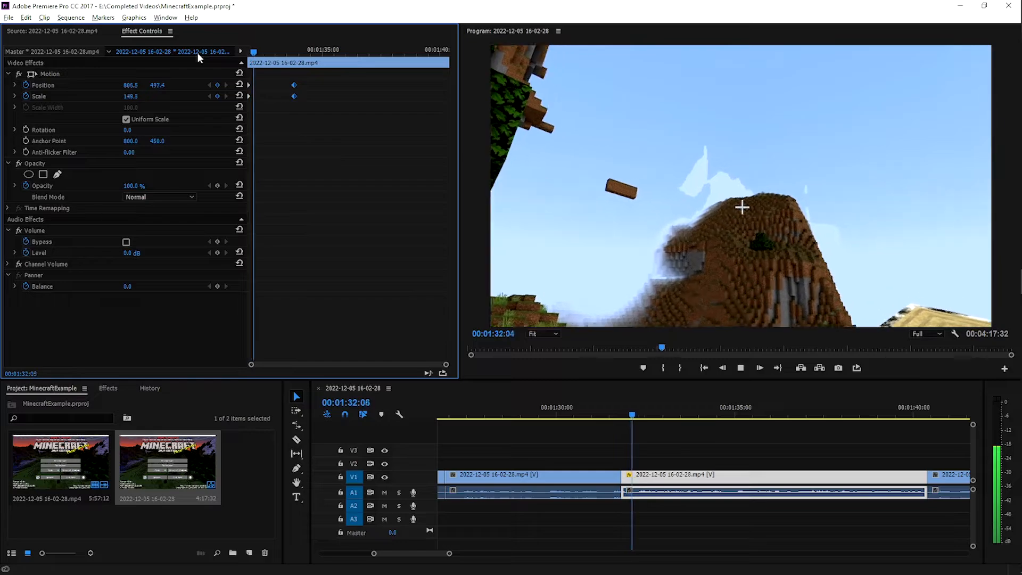
key(space)
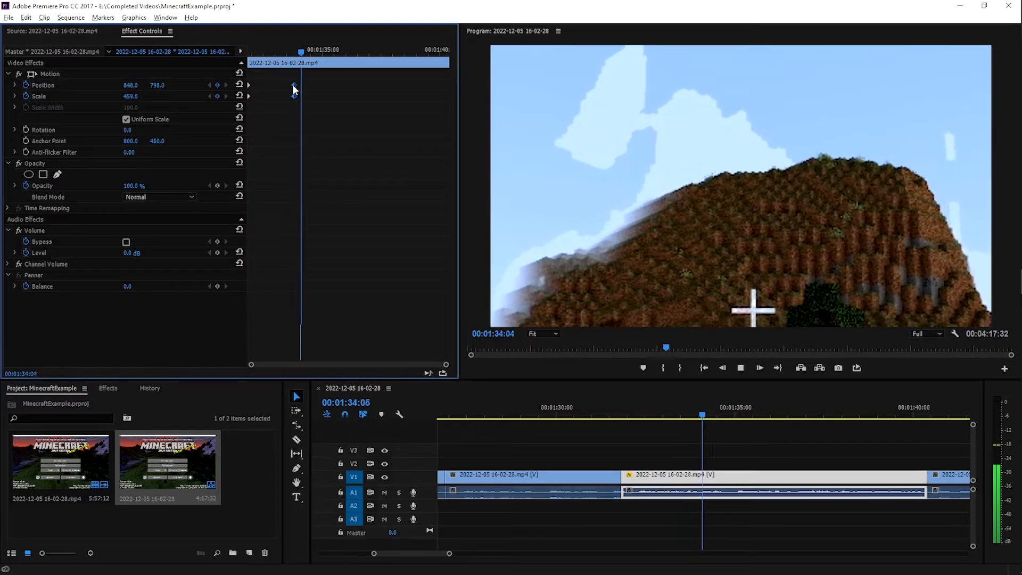
drag(264, 50, 229, 75)
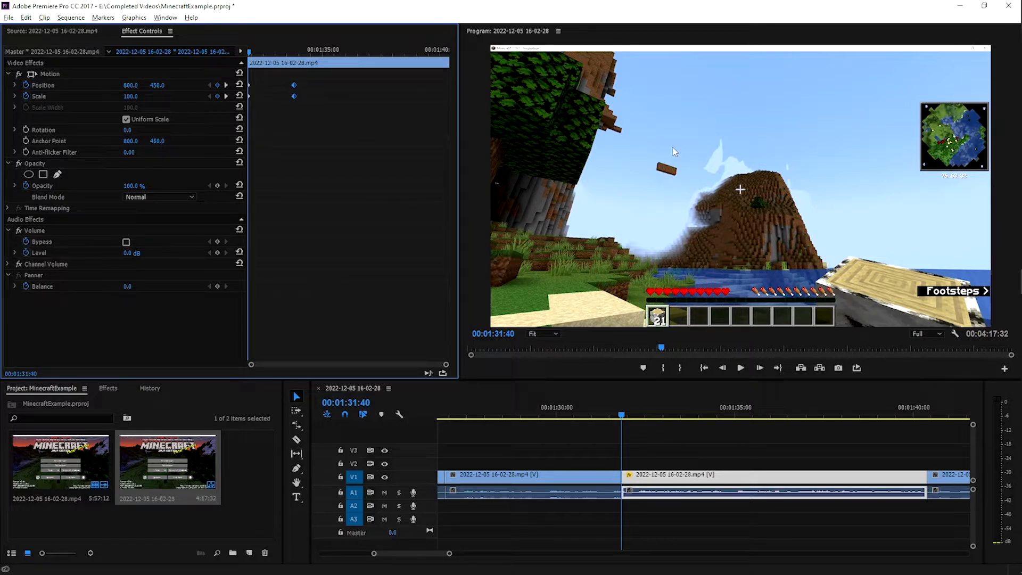
key(space)
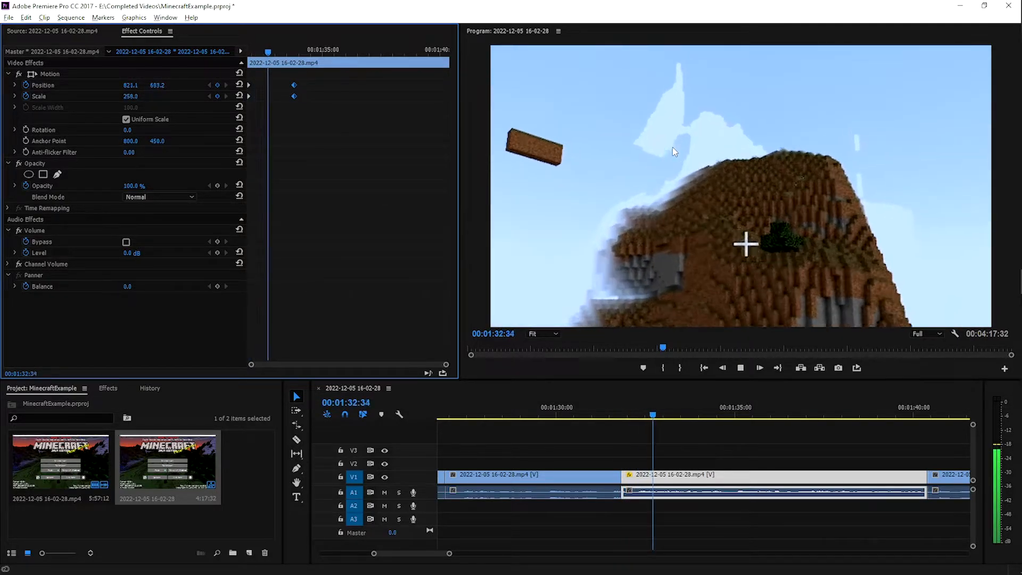
key(space)
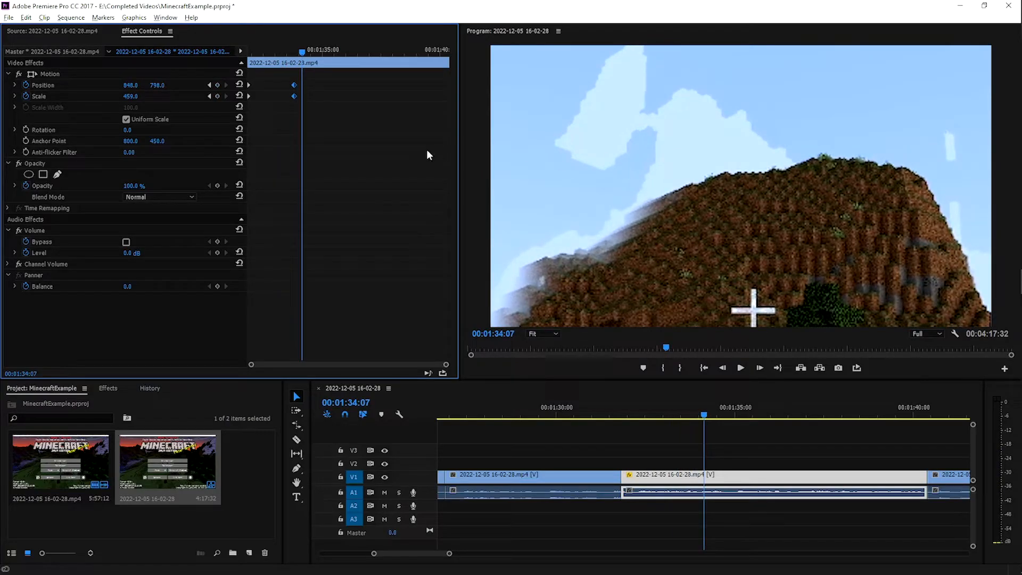
Hold the zoom by adding keyframes with Scale 459 and Position 848, 798 at 00:01:38:26
click(341, 84)
drag(302, 52, 407, 49)
drag(308, 108, 274, 65)
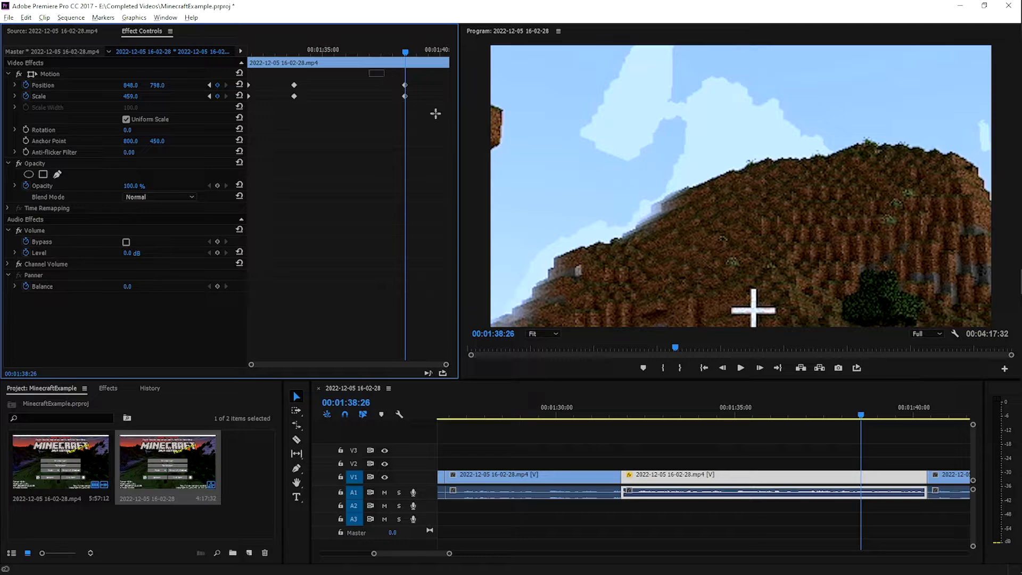
drag(440, 118, 371, 70)
At 00:01:40:06, reset Scale to 100 and Position to 800, 450 to keyframe the zoom back out
drag(415, 55, 445, 56)
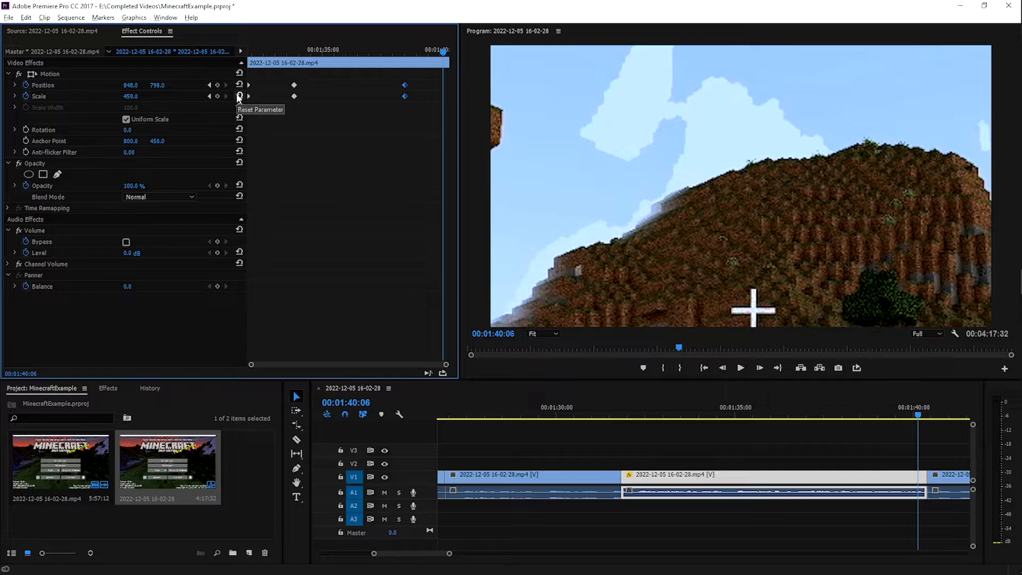
click(239, 95)
click(239, 84)
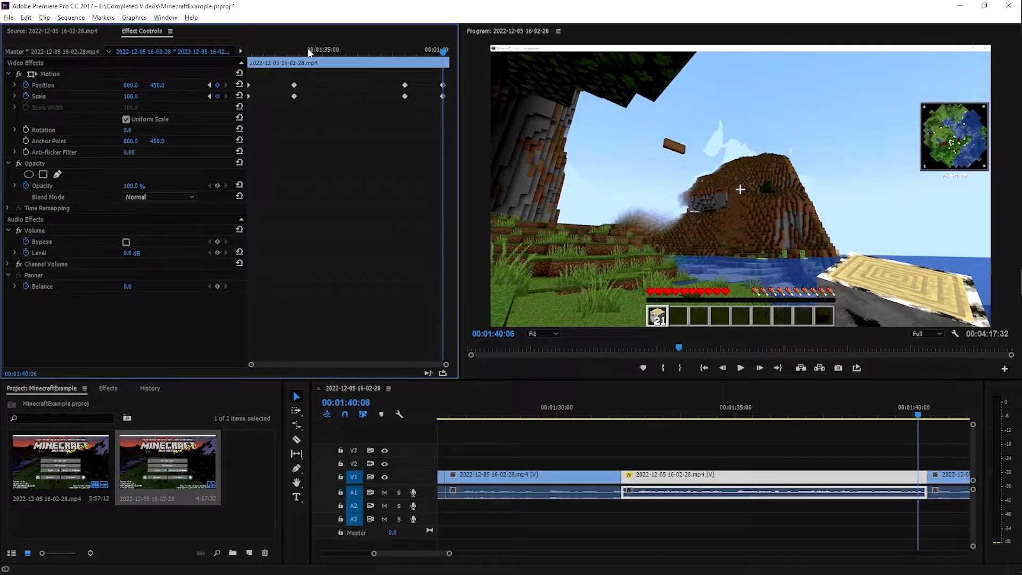
Expand the Scale and Position keyframe graphs and scrub through the mountain clip from start to end
click(14, 97)
click(14, 85)
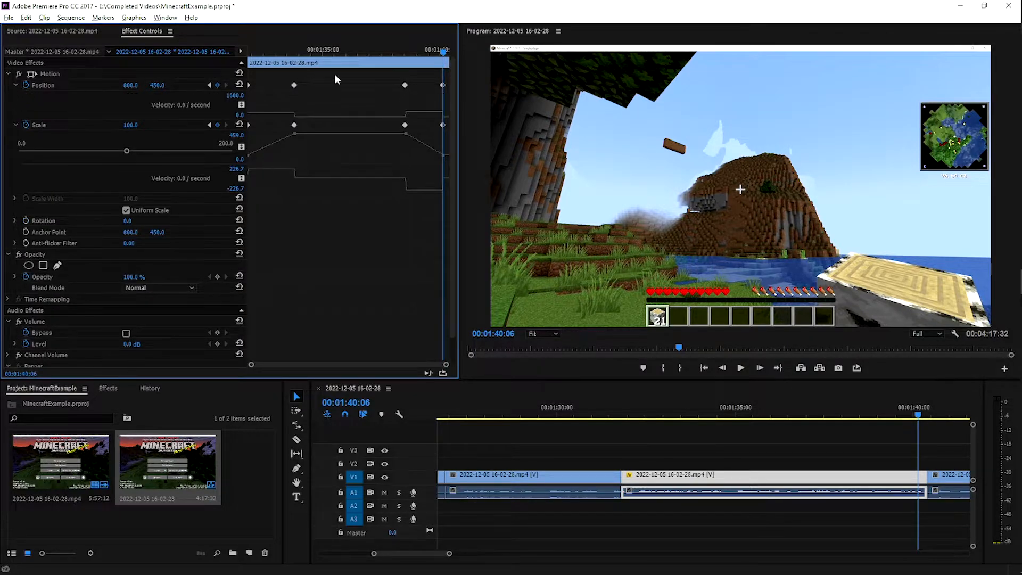
click(249, 49)
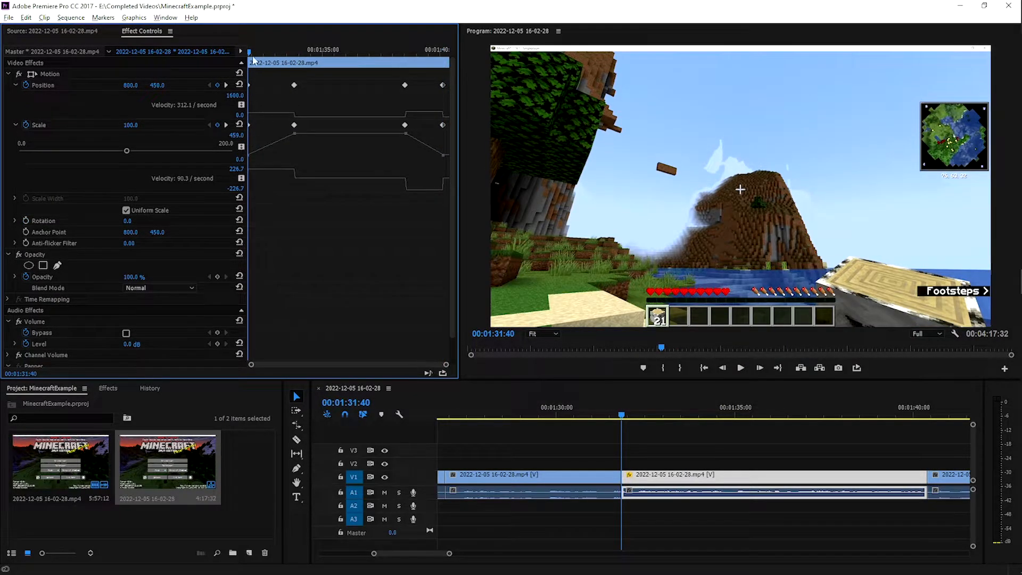
drag(250, 52, 446, 84)
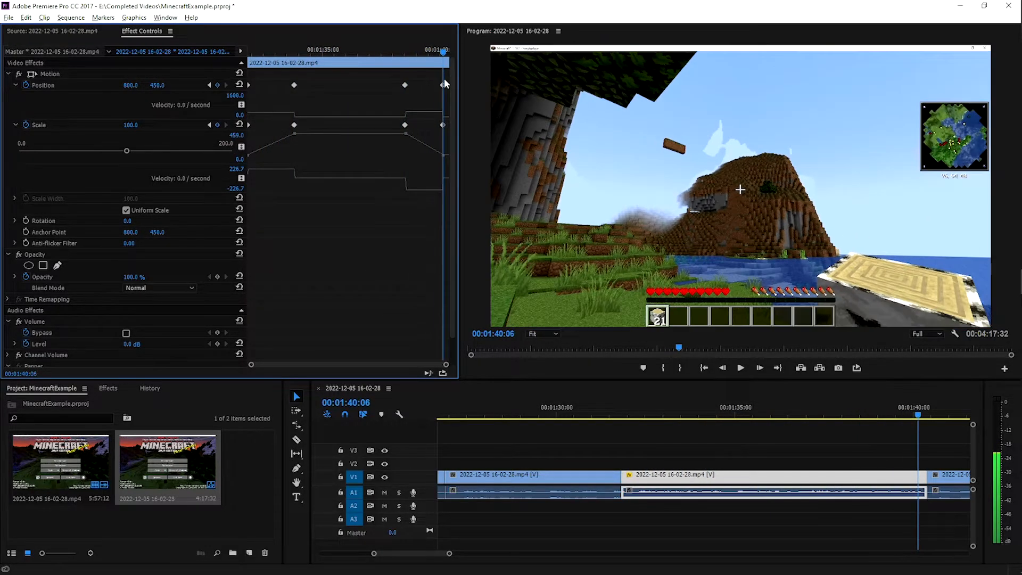
Play the keyframed zoom repeatedly from around the mountain clip's start to its end to check the zoom in, hold and zoom out
click(616, 410)
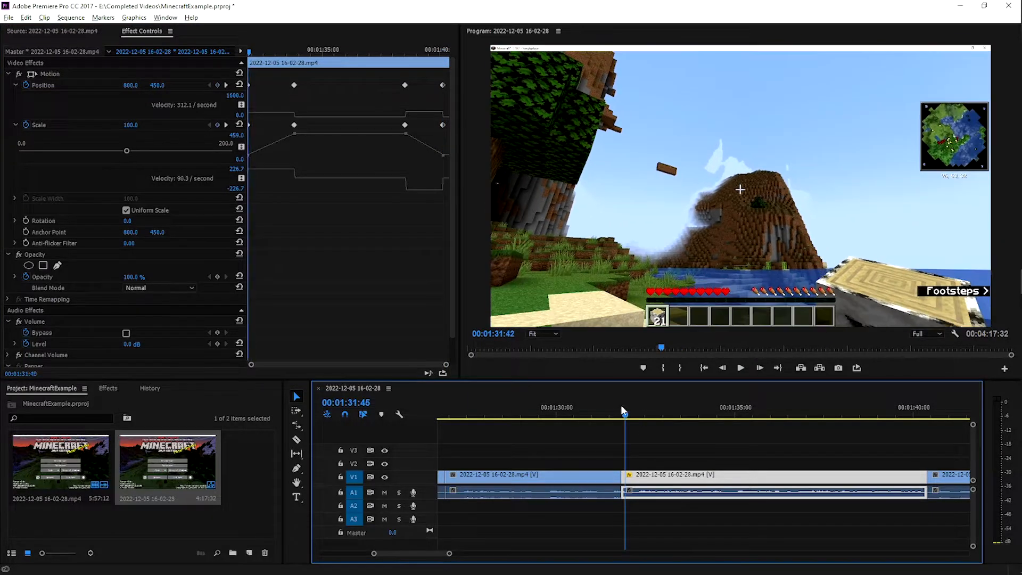
key(space)
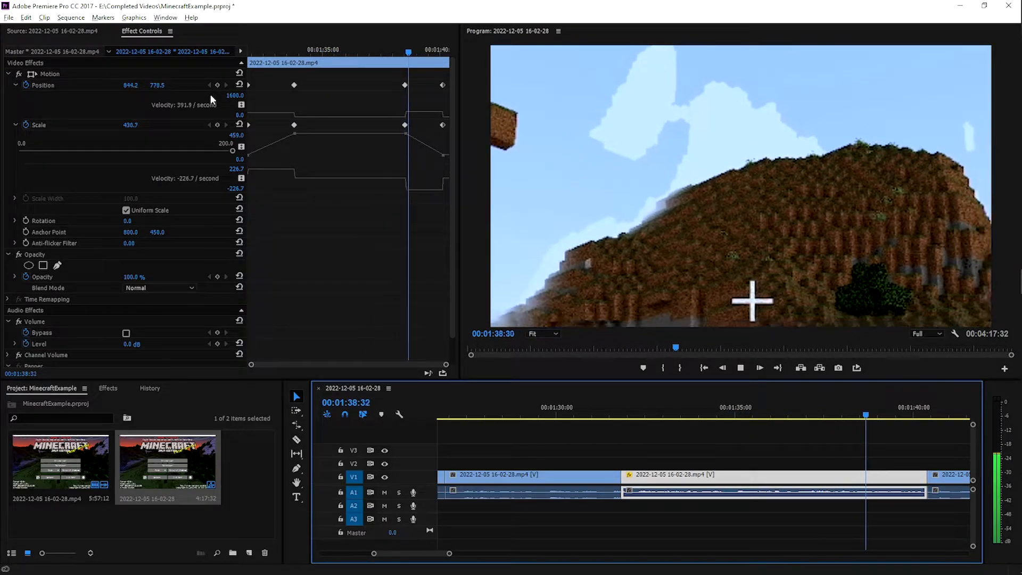
key(space)
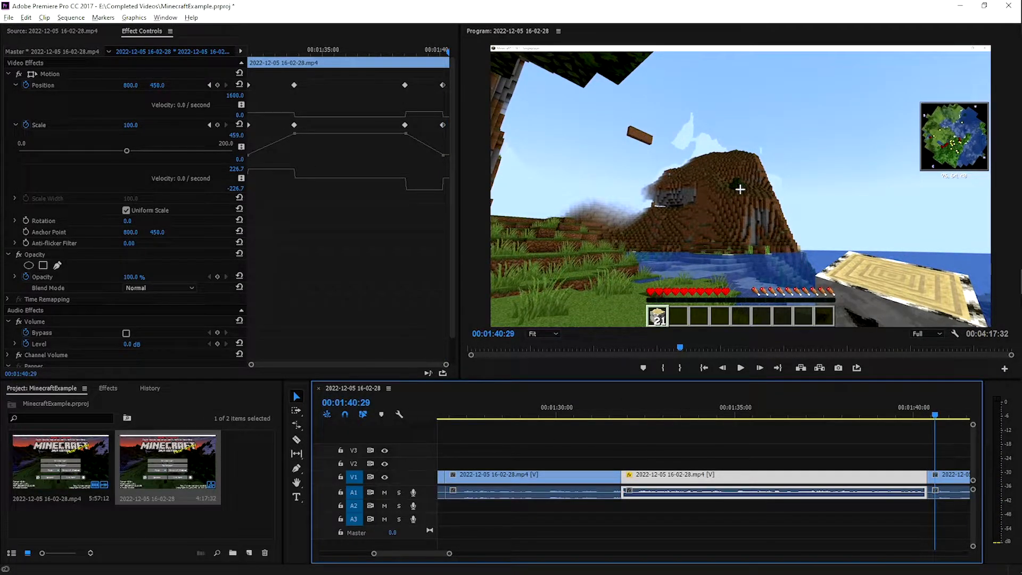
click(610, 444)
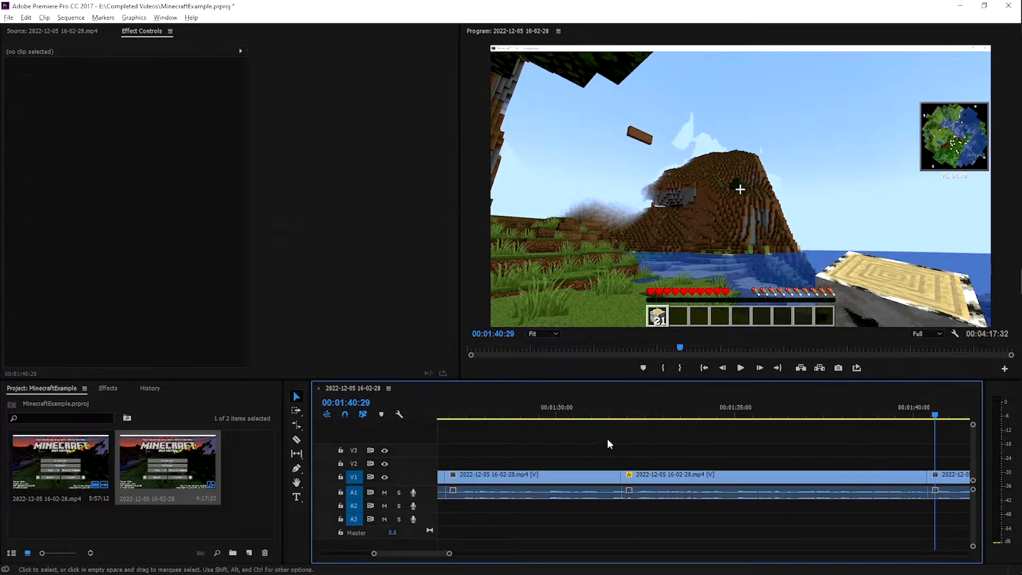
drag(625, 418, 619, 418)
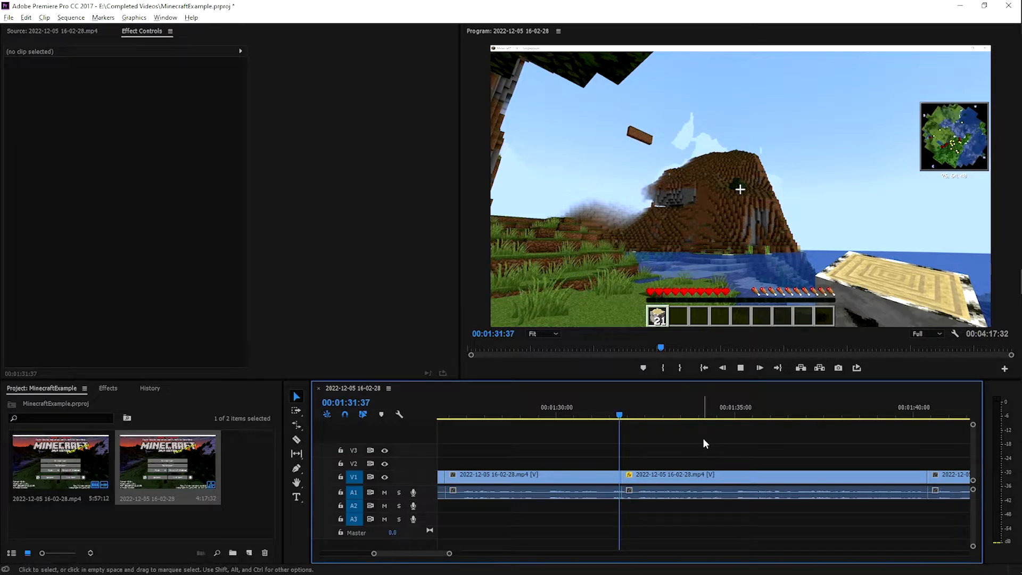
key(space)
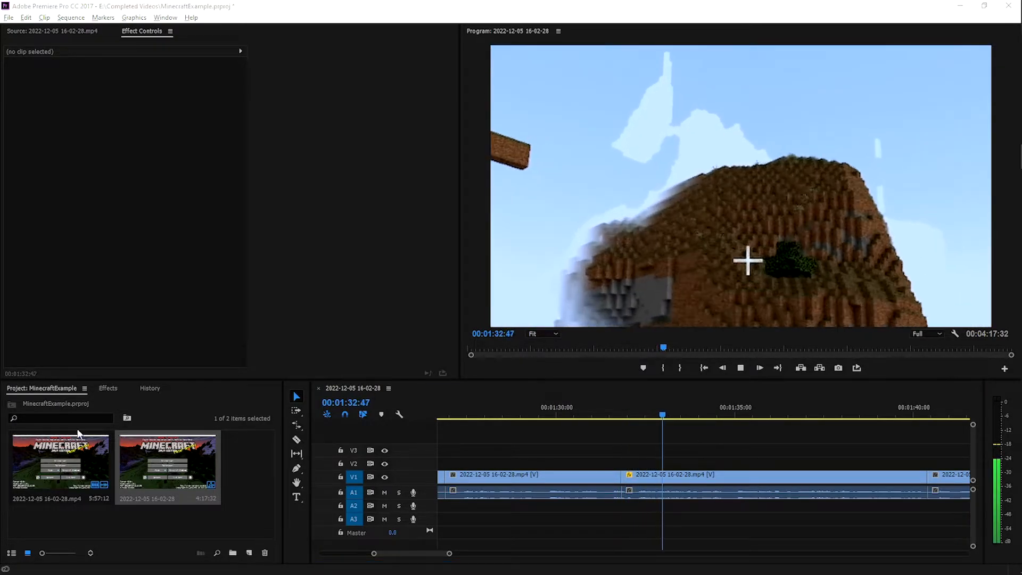
key(space)
click(614, 408)
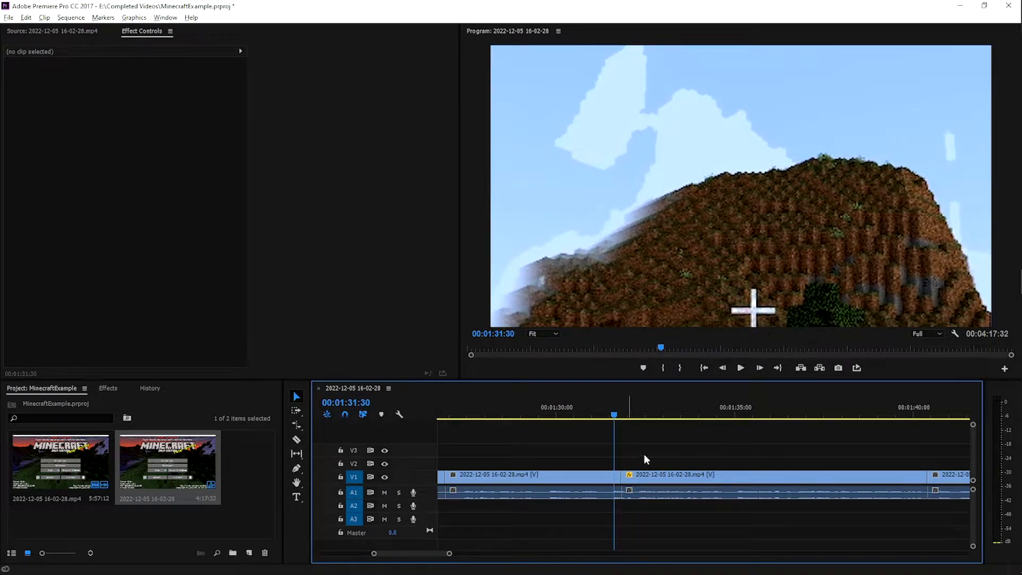
click(660, 475)
click(658, 438)
key(space)
click(643, 474)
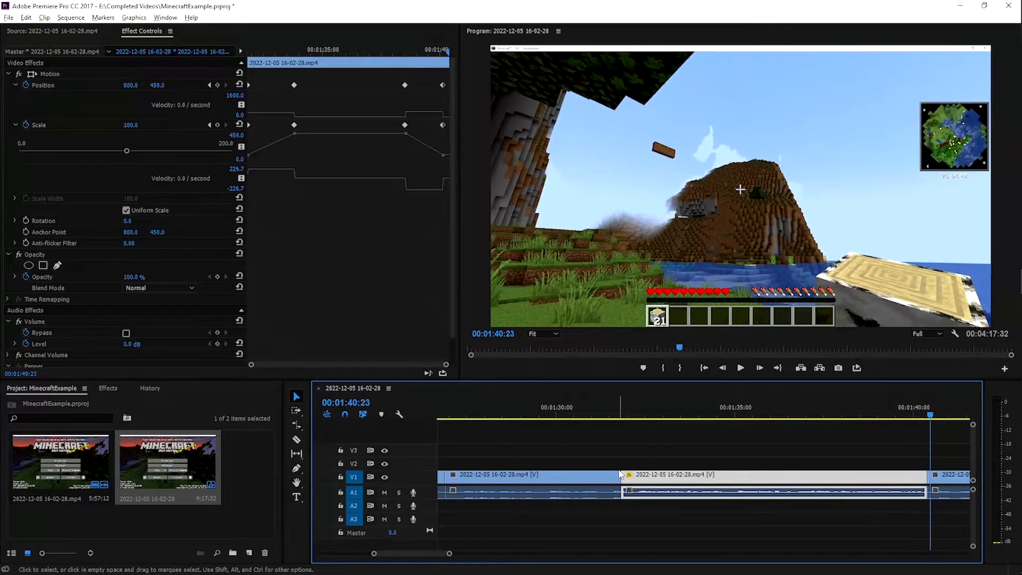
key(space)
click(674, 436)
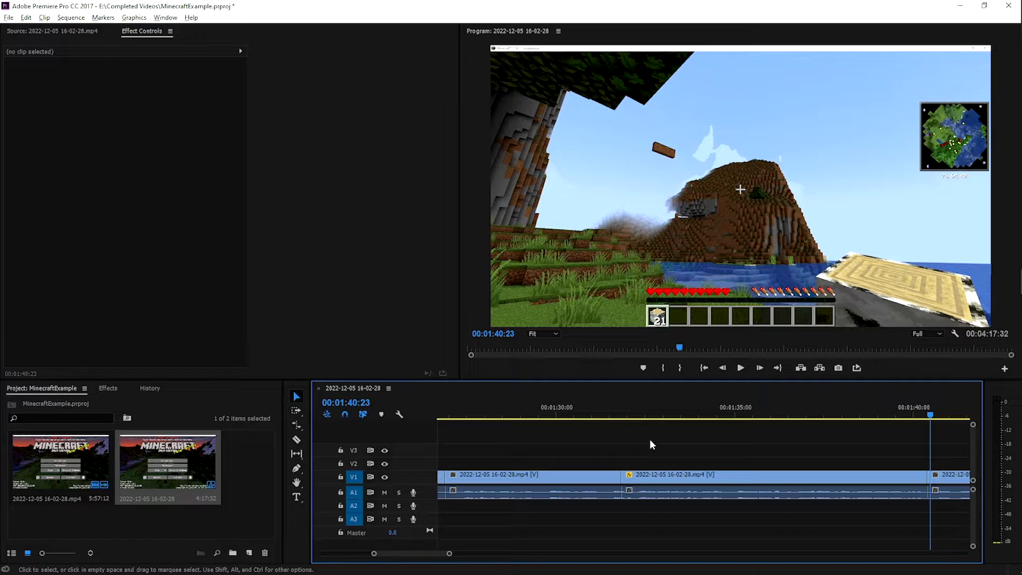
Check the interpolation and easing options of the mountain clip's second Scale keyframe
click(659, 416)
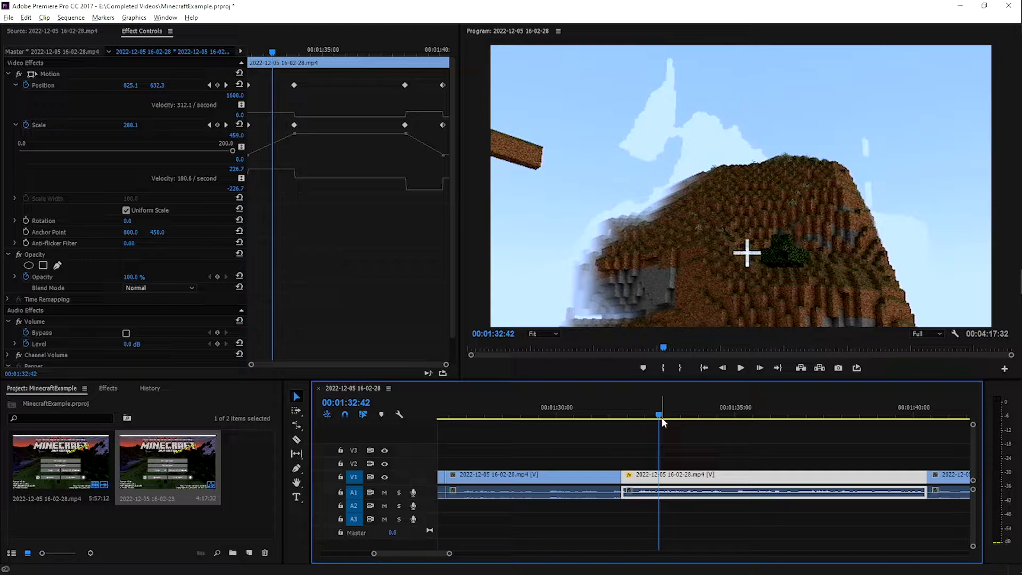
right_click(295, 126)
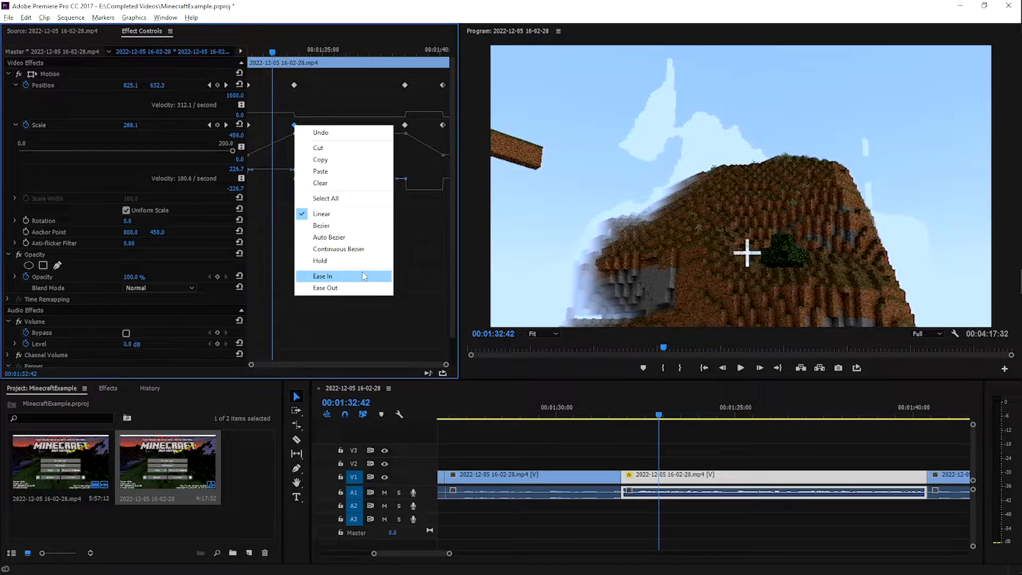
click(626, 442)
Scrub and play through the held zoom on the mountain, stopping at 00:01:37:02
scroll(634, 438, down, 3)
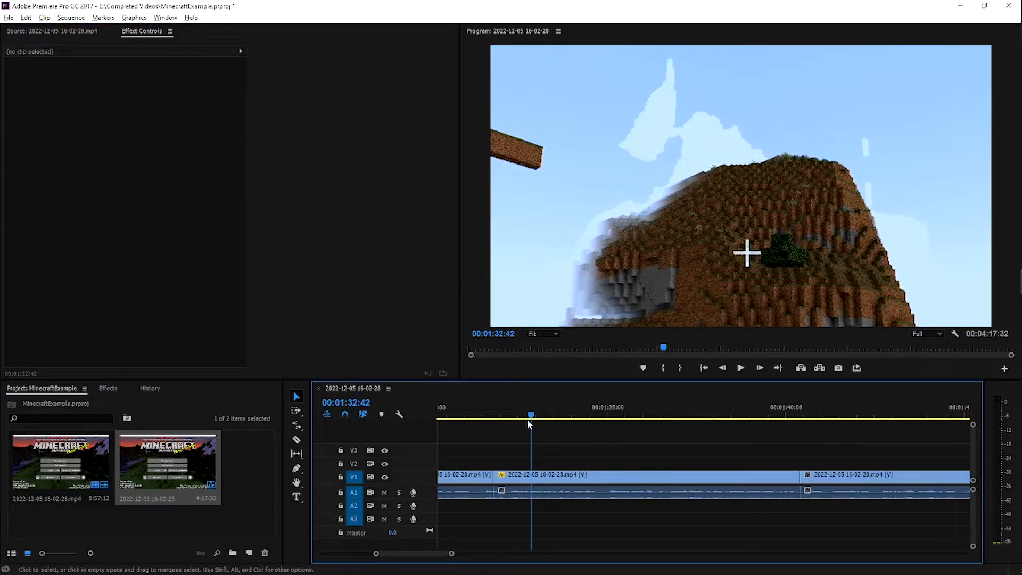
drag(528, 422, 650, 418)
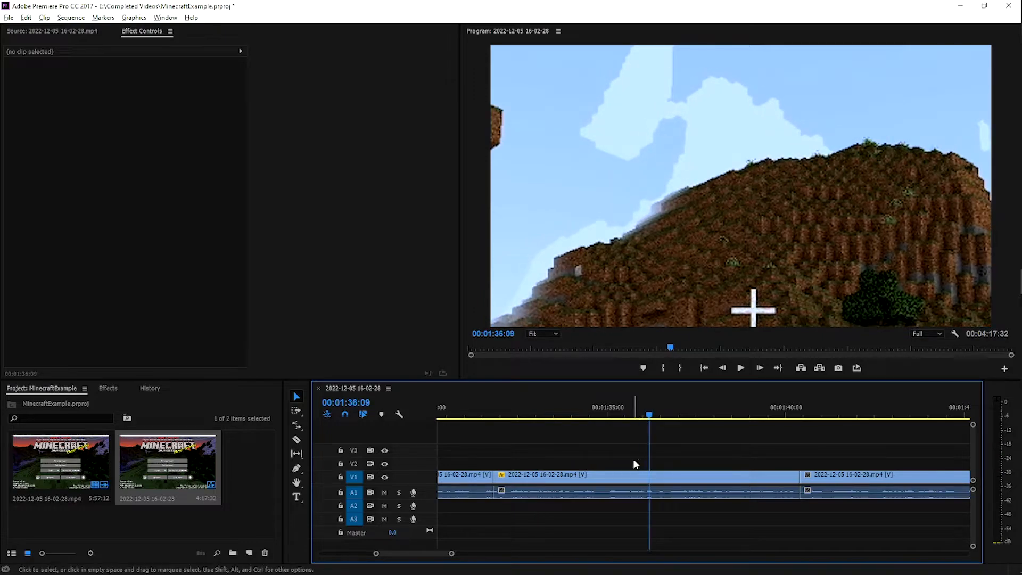
scroll(634, 445, down, 4)
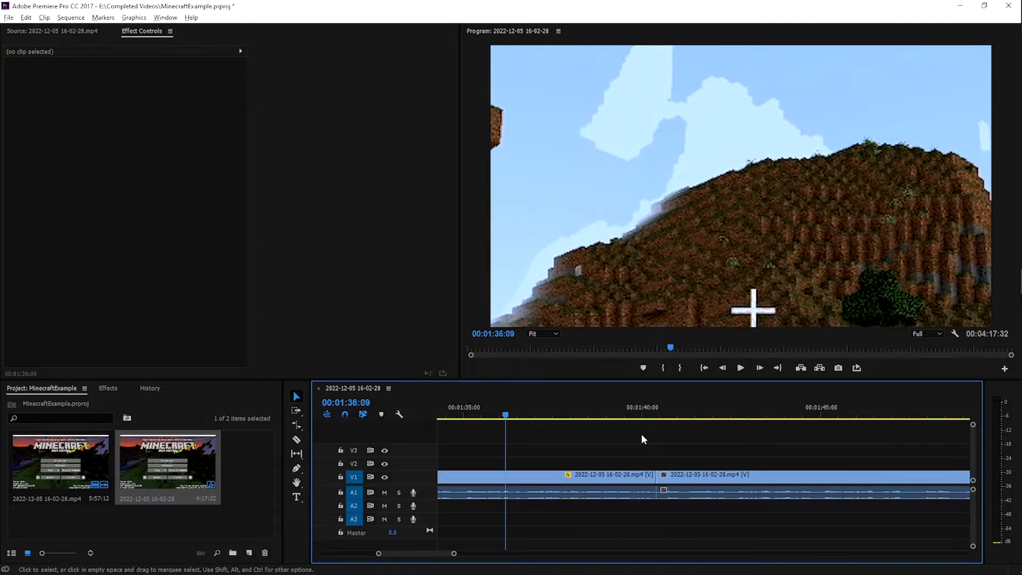
scroll(626, 445, up, 2)
scroll(652, 438, up, 2)
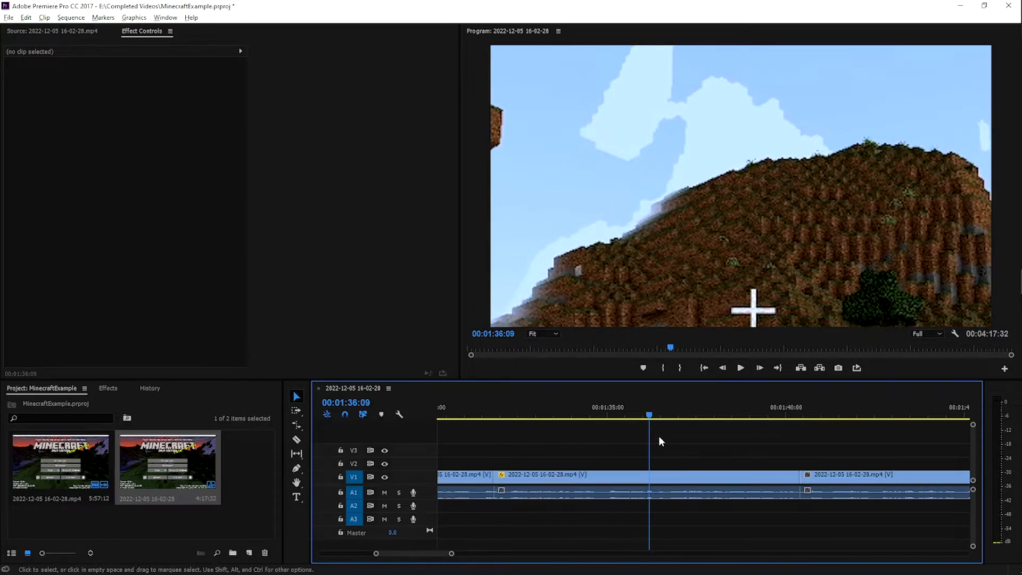
scroll(659, 435, up, 2)
click(639, 418)
key(space)
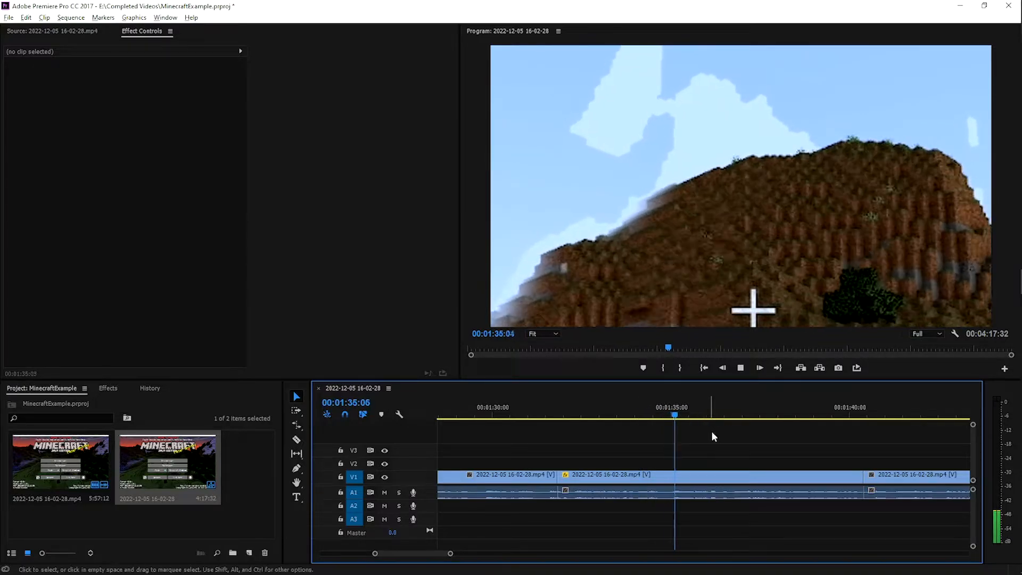
key(space)
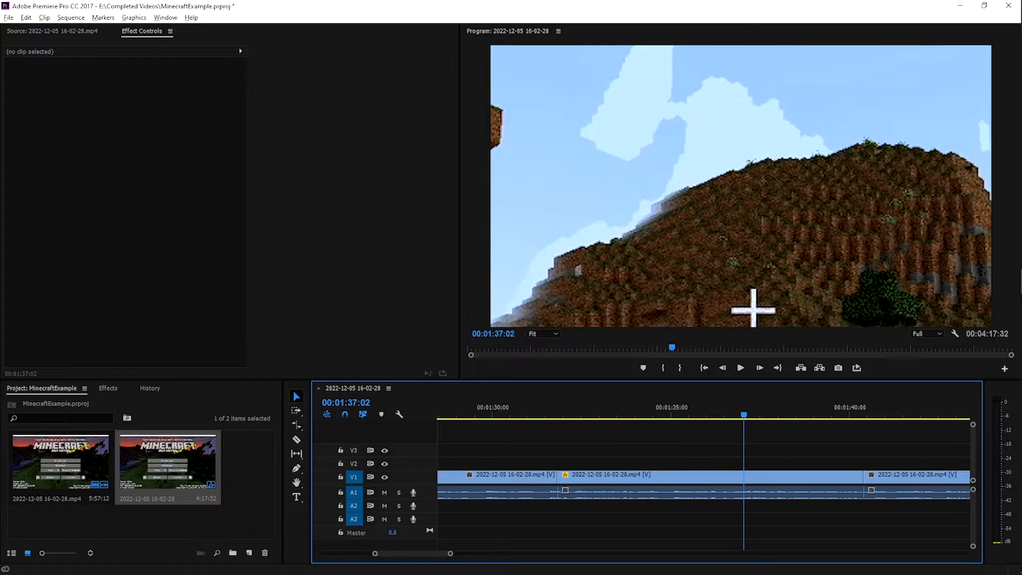
Import arrow.png into the project alongside the Minecraft recording
key(alt+Tab)
drag(656, 69, 0, 157)
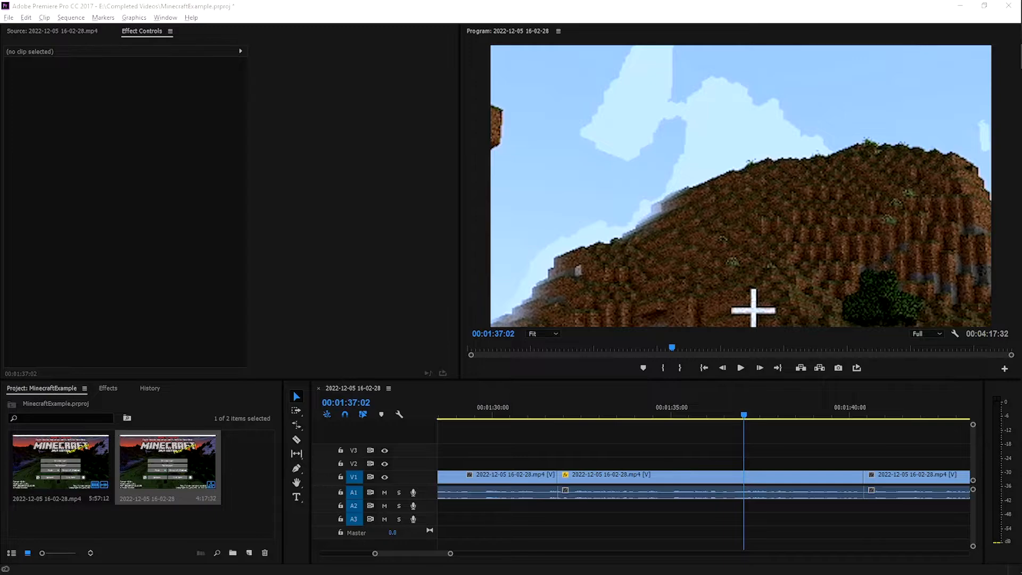
drag(1, 307, 252, 468)
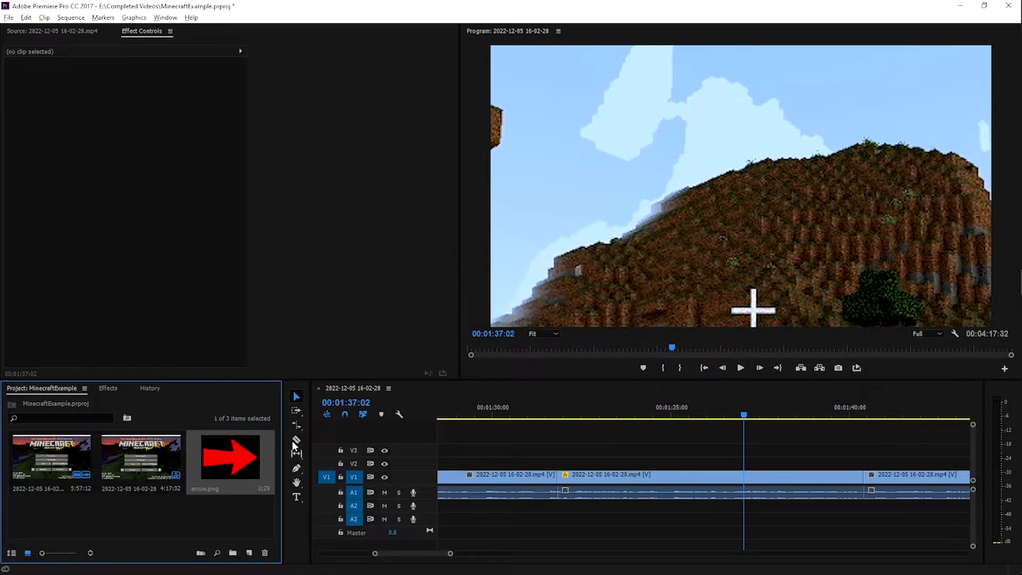
click(215, 495)
click(209, 460)
click(189, 528)
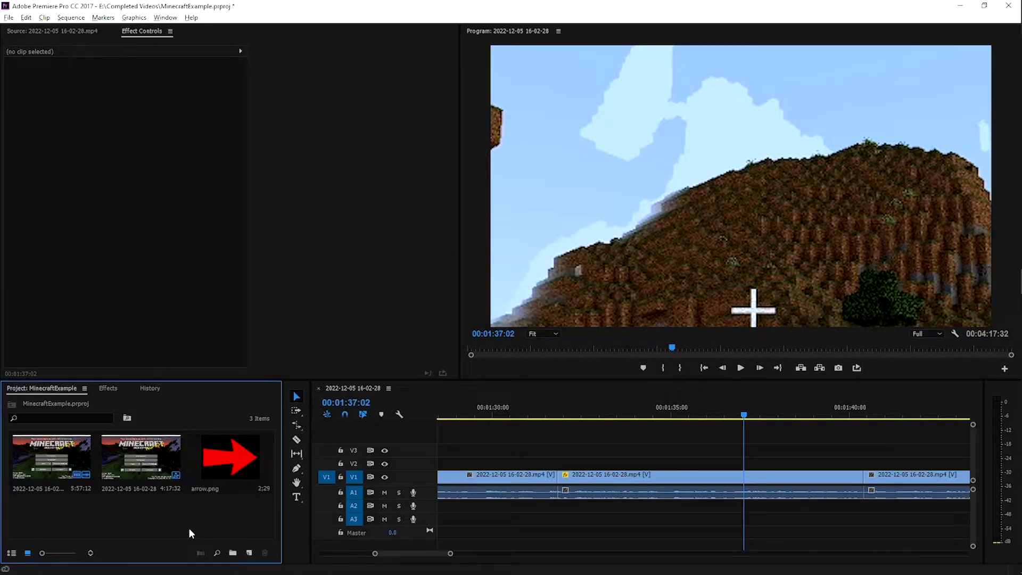
Place arrow.png on track V2 above the mountain clip, starting at 00:01:32:30
click(236, 488)
click(807, 441)
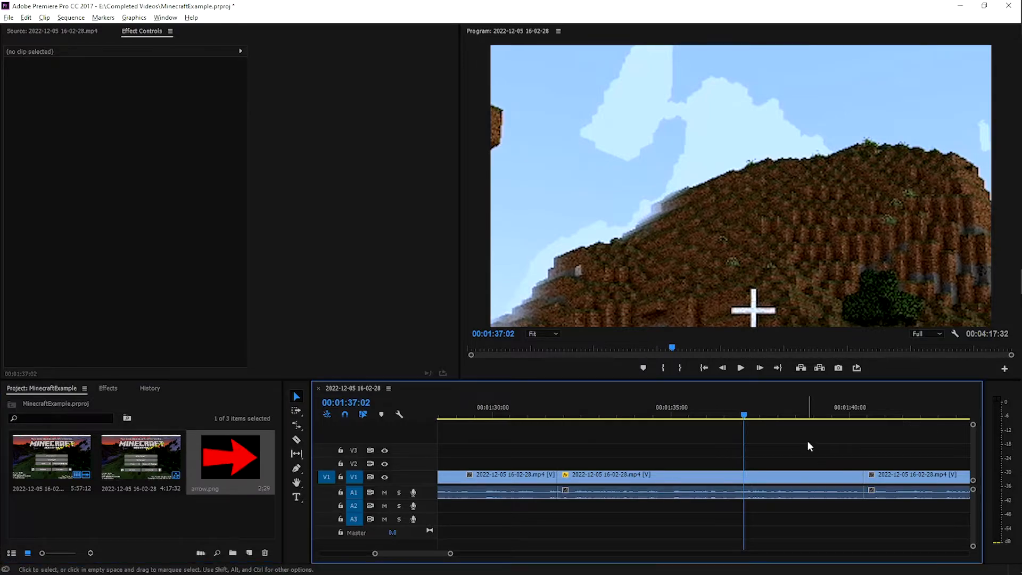
drag(718, 416, 586, 416)
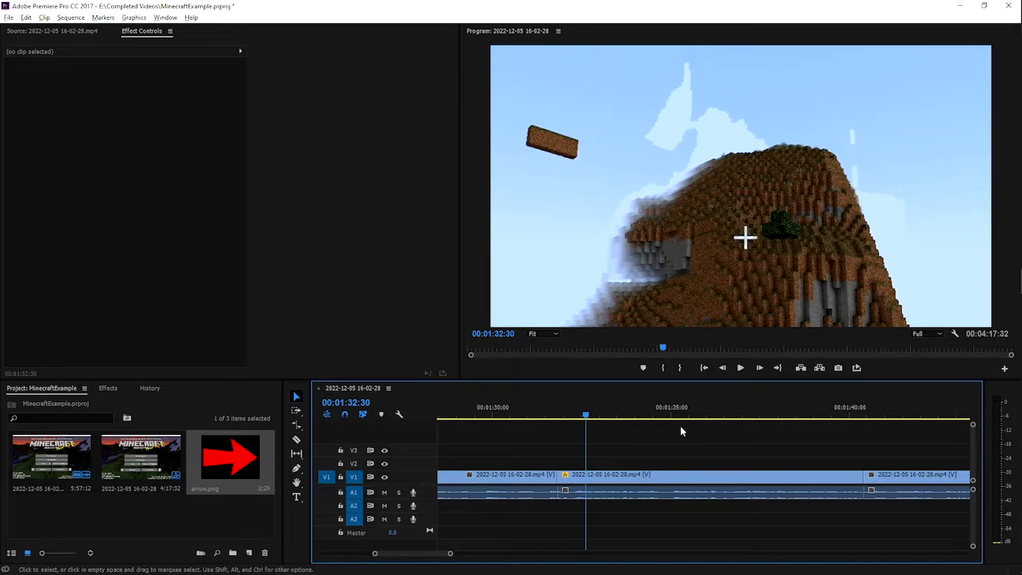
click(233, 459)
drag(234, 460, 585, 466)
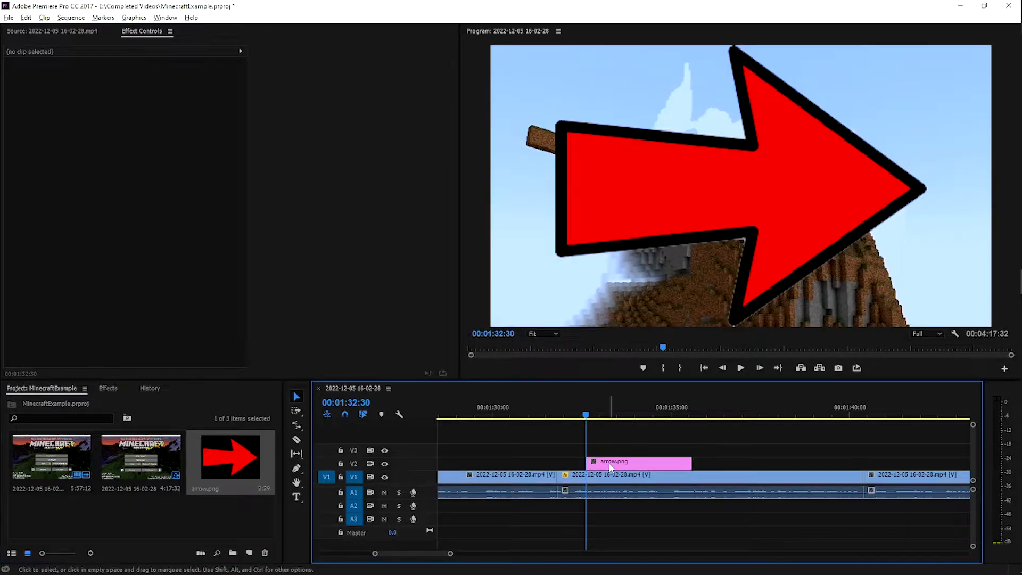
Move the arrow.png clip on V2 to start at 00:01:34:30 and play its beginning
key(space)
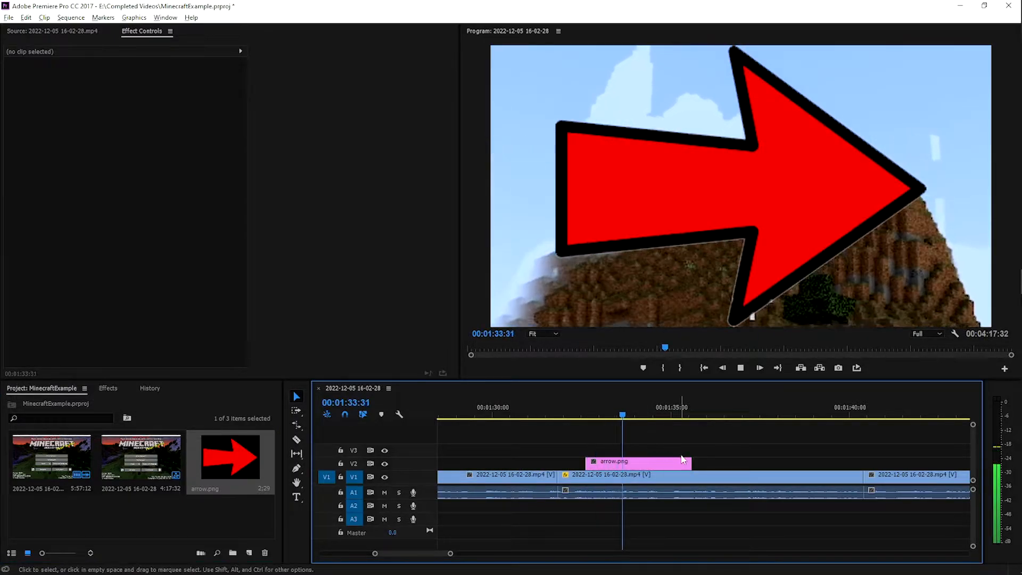
key(space)
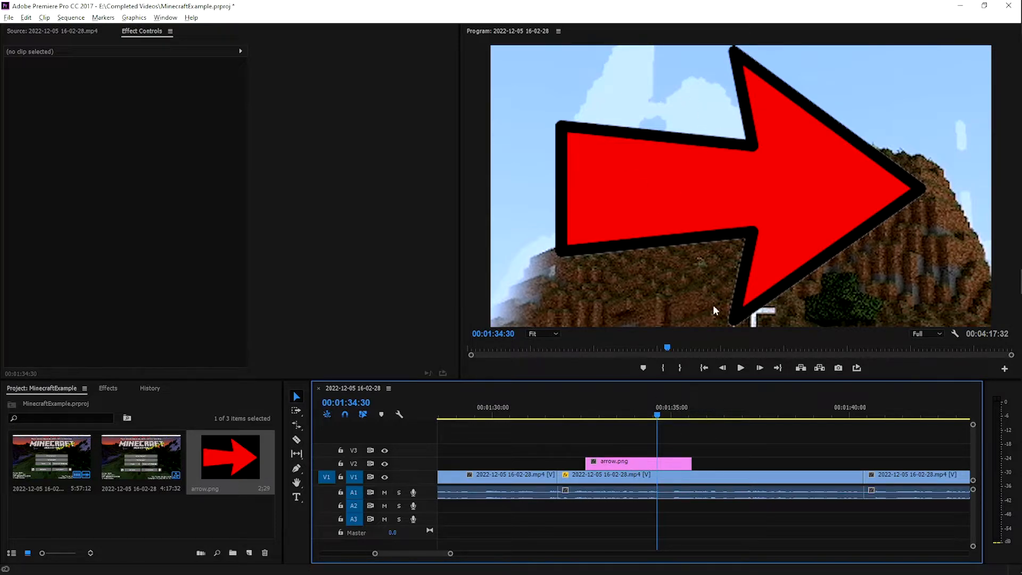
drag(595, 463, 666, 465)
mouse_move(660, 412)
mouse_down()
mouse_move(650, 413)
mouse_move(668, 416)
mouse_up()
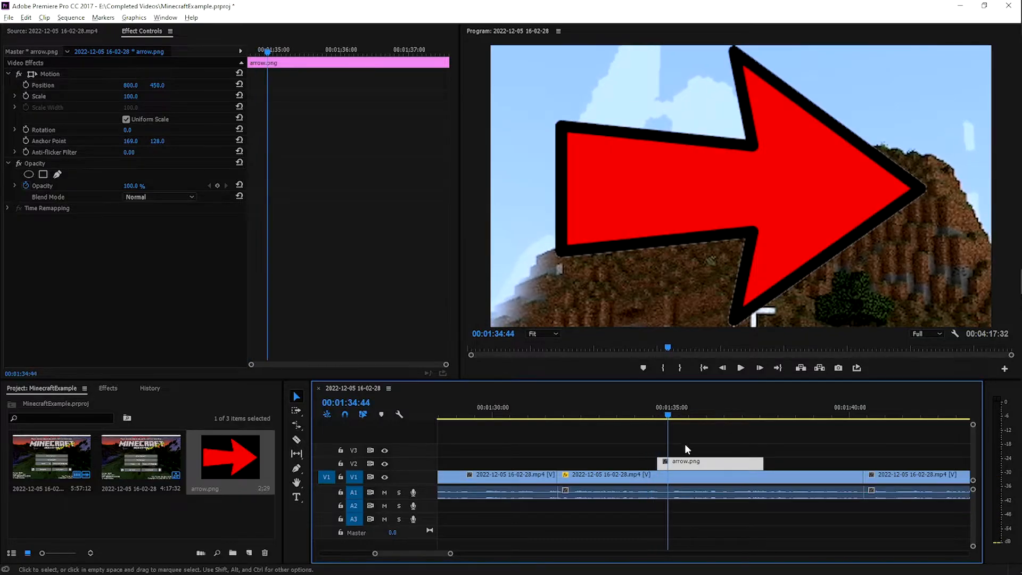
click(651, 414)
key(space)
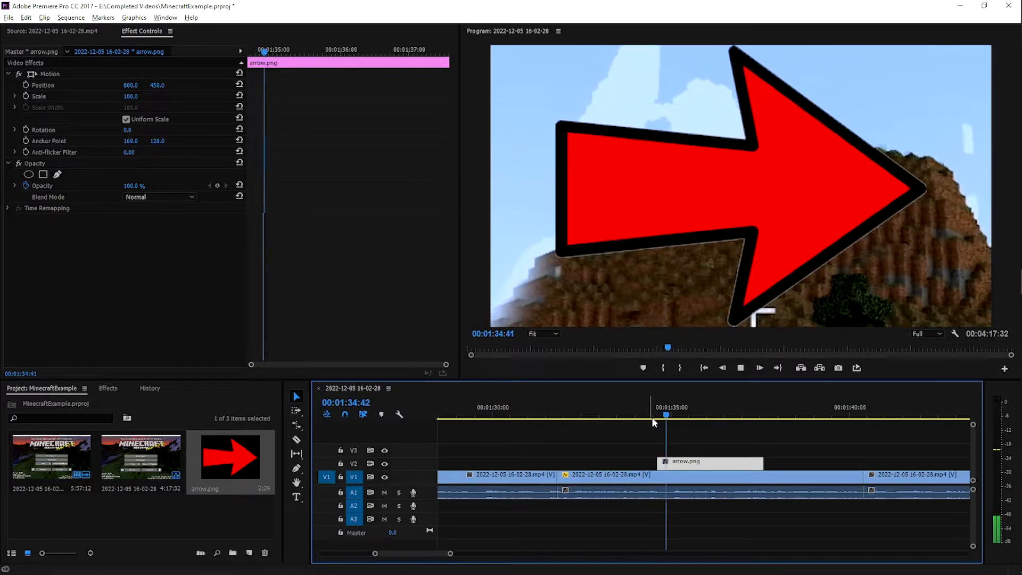
key(space)
Set the arrow's Rotation to 27°, Scale to 56 and Position to 331, 180, and play it over the mountain
drag(280, 52, 247, 53)
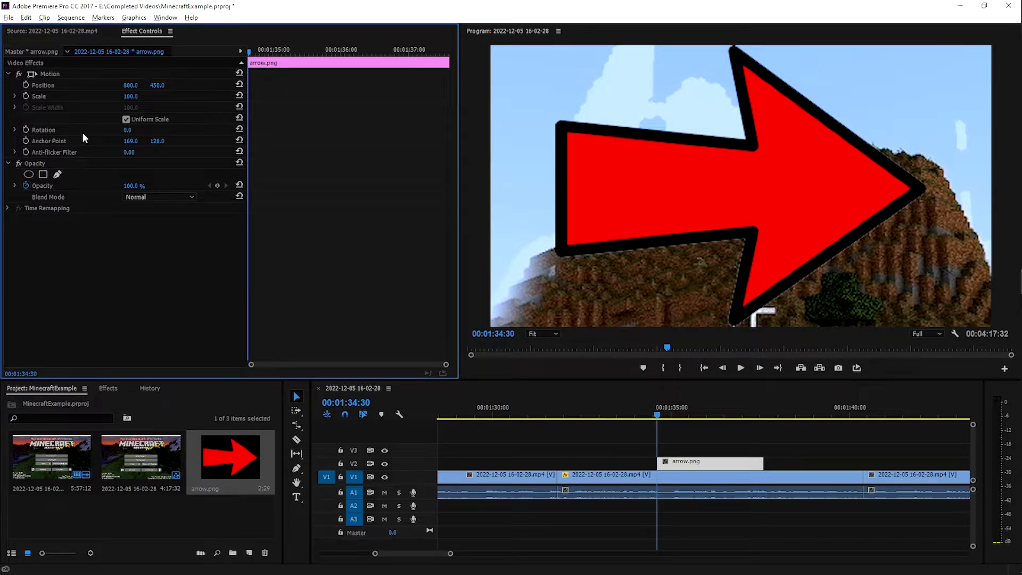
drag(122, 129, 150, 130)
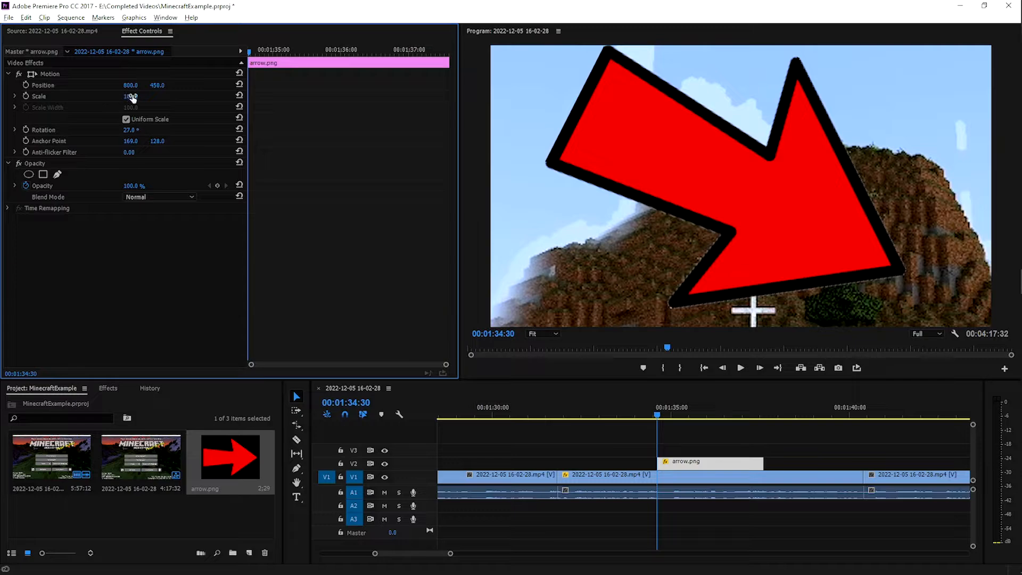
drag(130, 96, 88, 85)
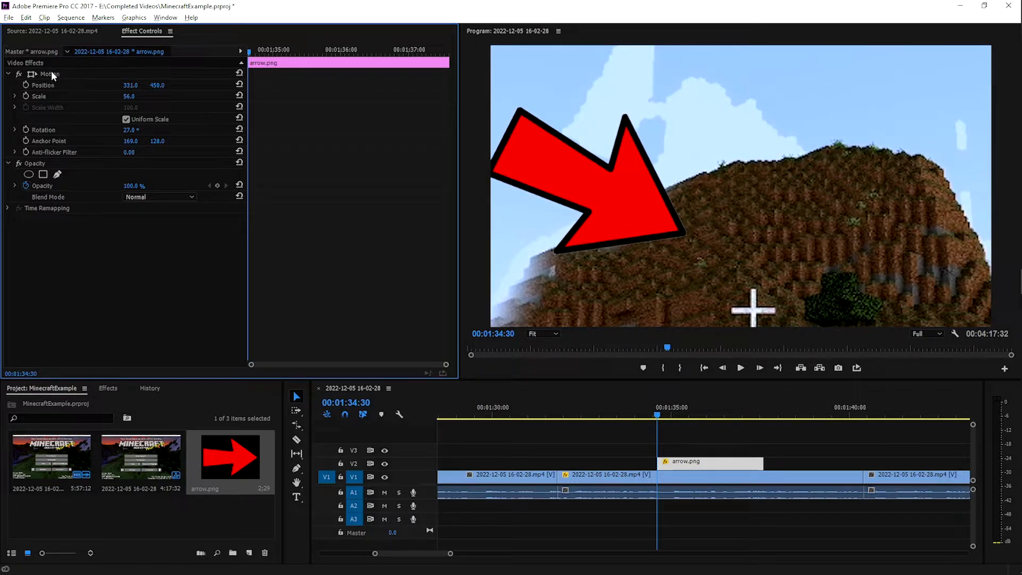
drag(159, 85, 98, 86)
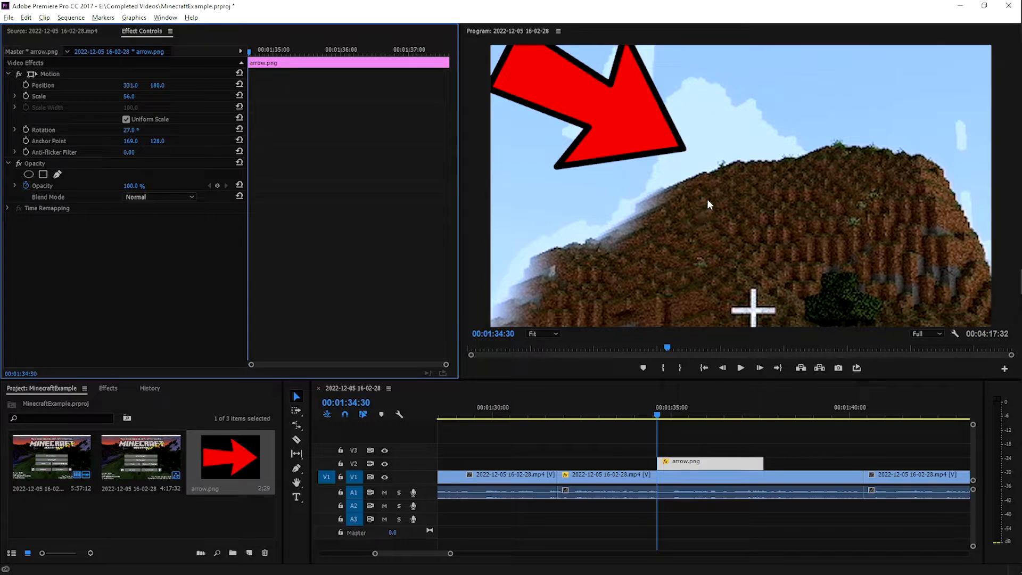
click(653, 414)
key(space)
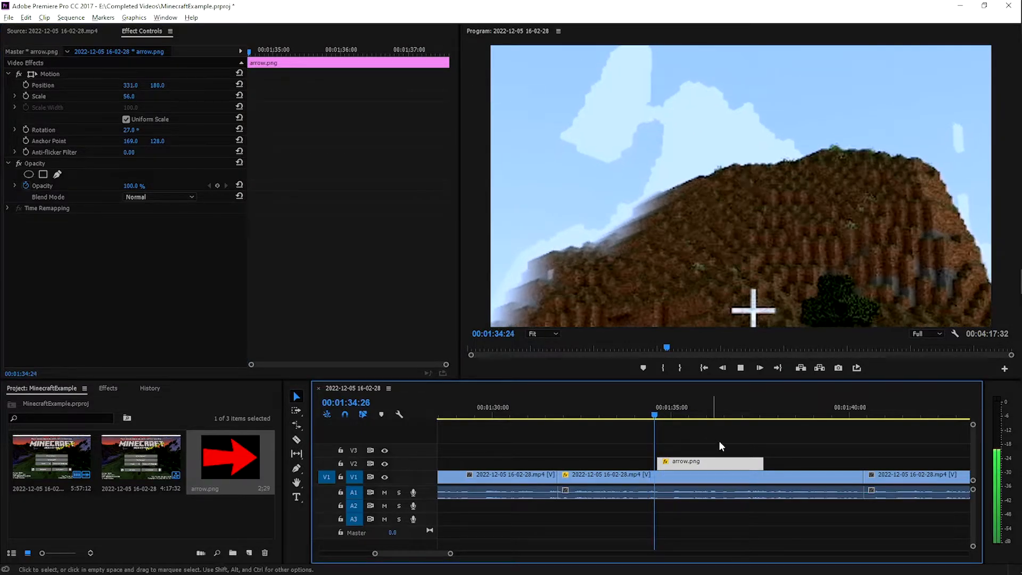
key(space)
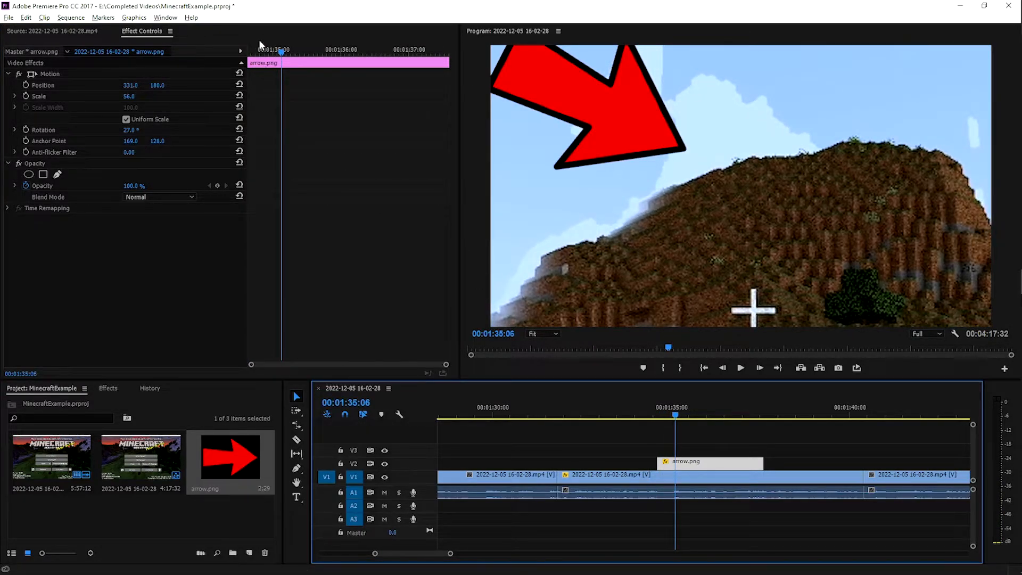
Enable Position, Scale and Rotation keyframes at the arrow clip's start and shift all three slightly further into the clip
drag(269, 52, 232, 57)
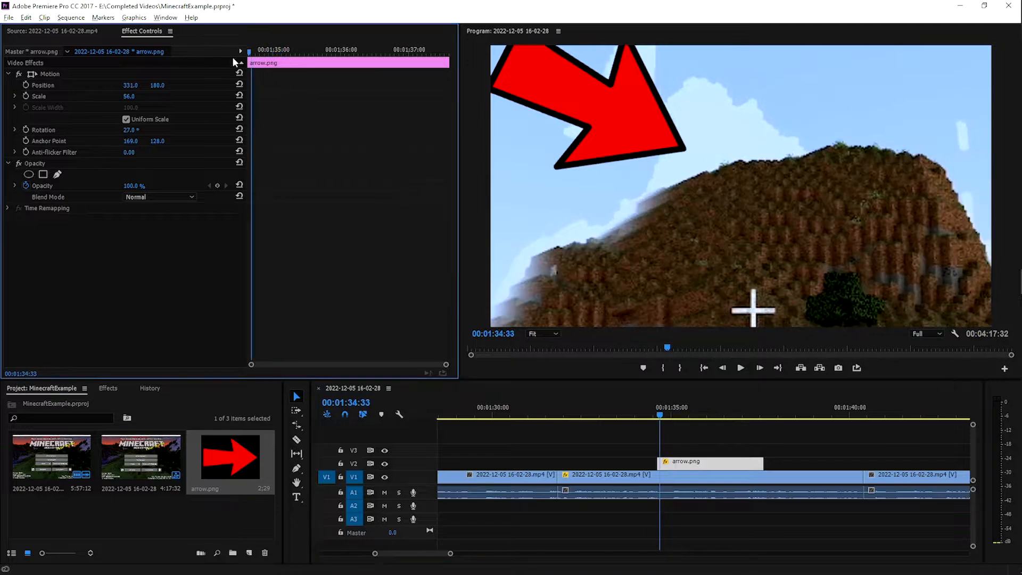
click(25, 84)
click(25, 96)
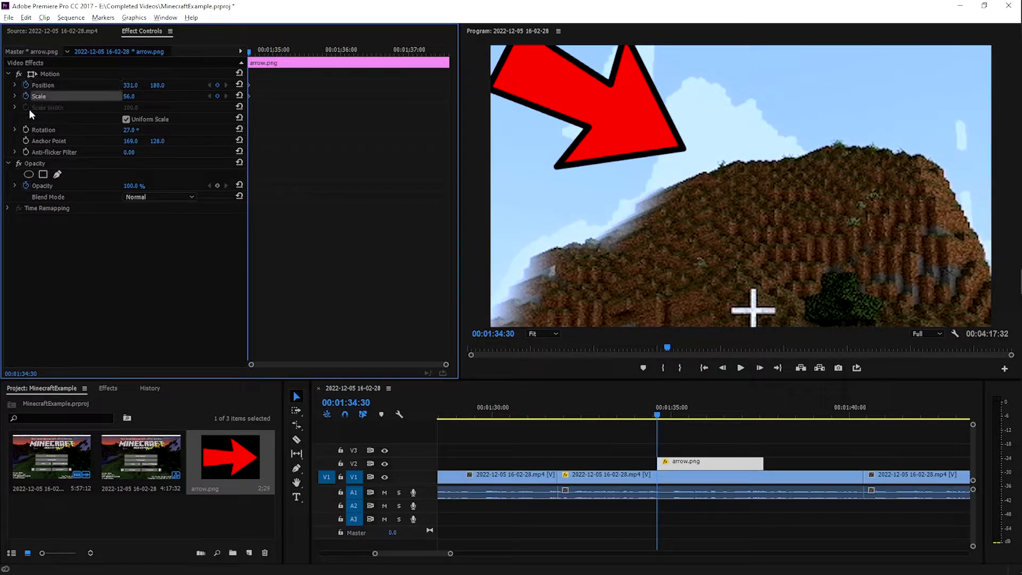
click(25, 129)
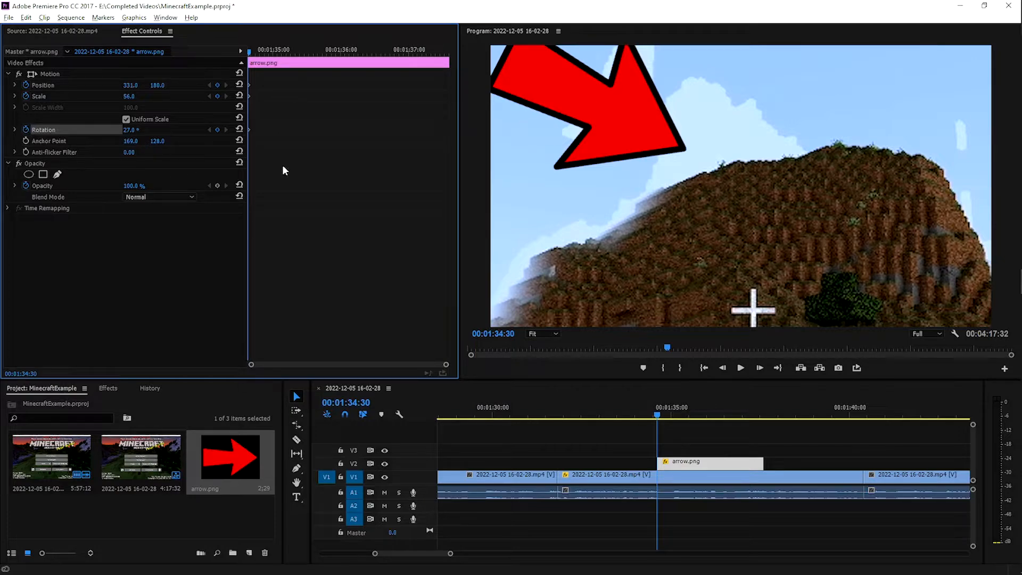
drag(283, 166, 293, 99)
click(268, 114)
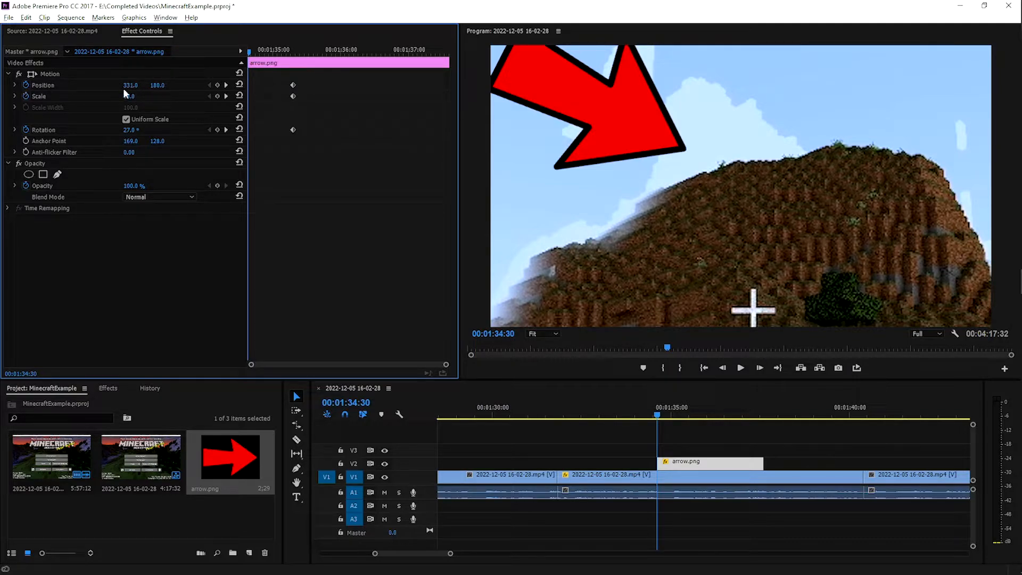
Try sliding the arrow in from off screen with Position X at -273 at the clip's start, and play the movement
drag(130, 85, 5, 86)
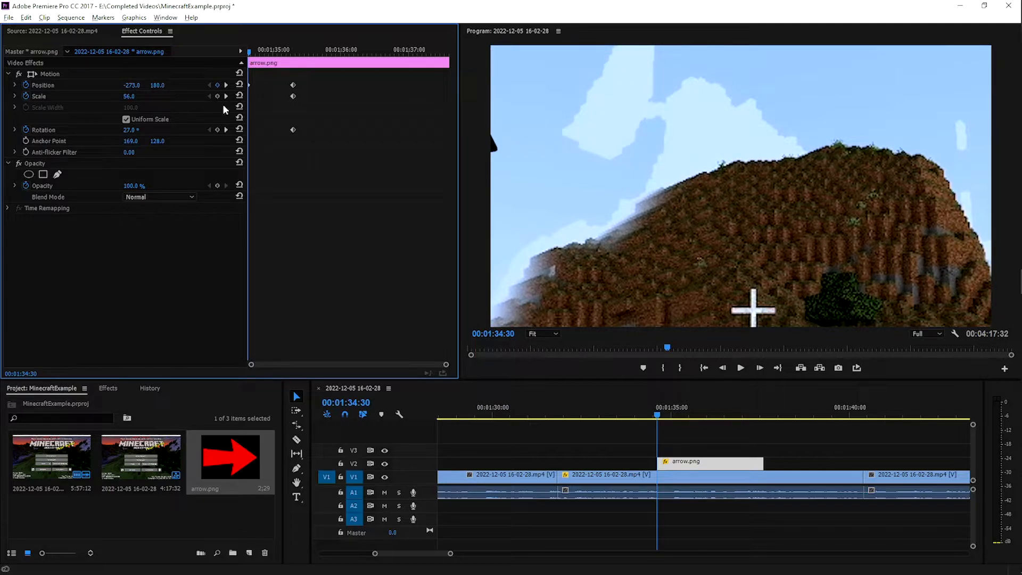
drag(163, 85, 121, 85)
key(space)
key(space)
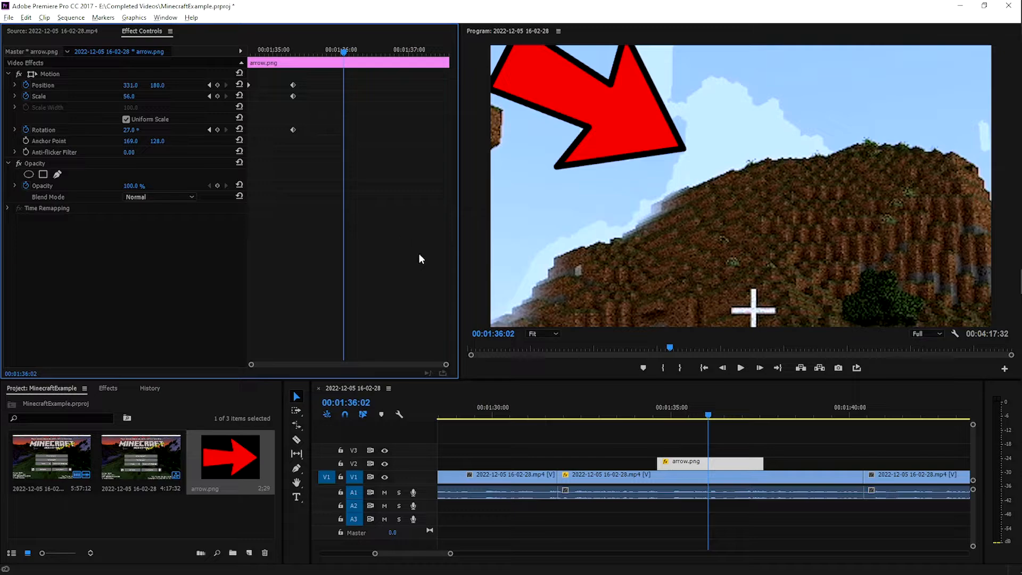
drag(326, 171, 219, 36)
Try to turn off keyframing for the arrow clip's Rotation
click(614, 426)
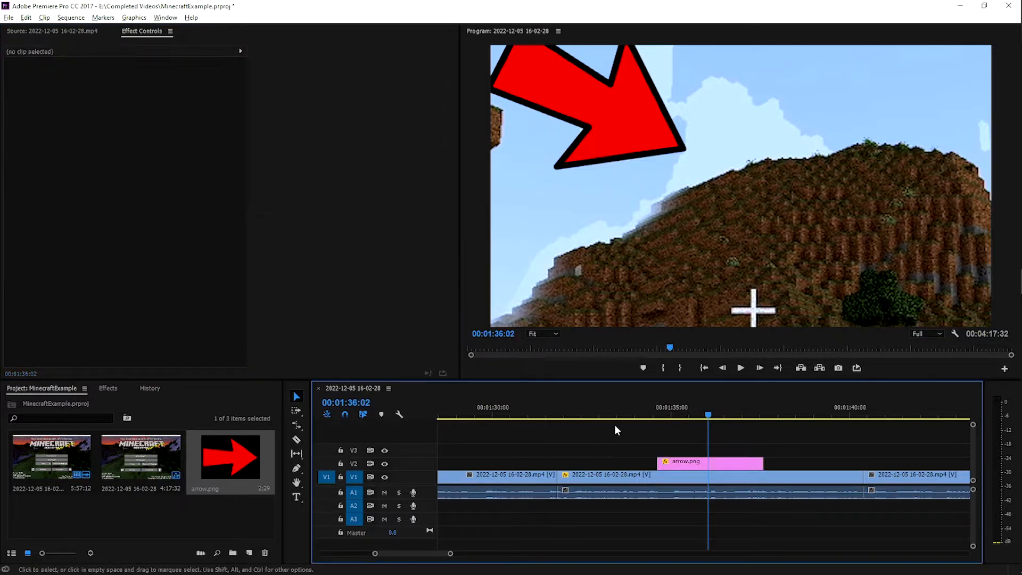
click(638, 409)
click(685, 464)
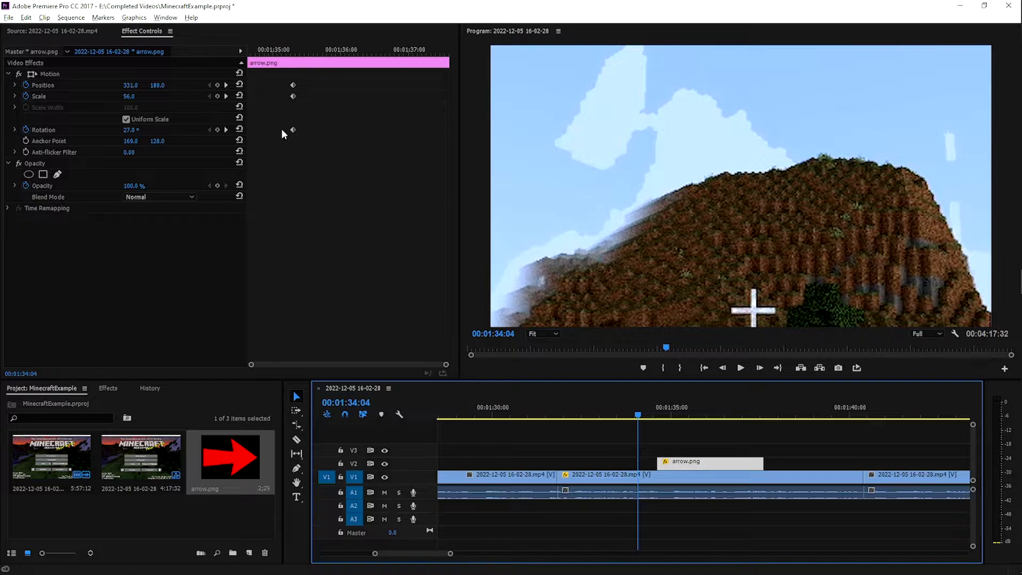
click(26, 130)
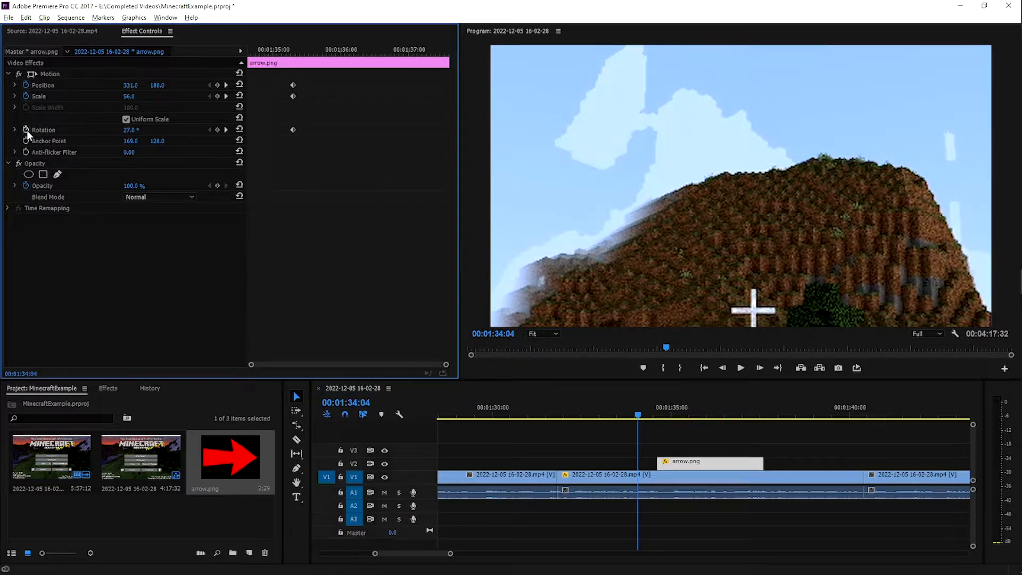
click(597, 305)
Play the arrow over the mountain up to 00:01:37:05 and select the arrow clip
click(580, 438)
key(space)
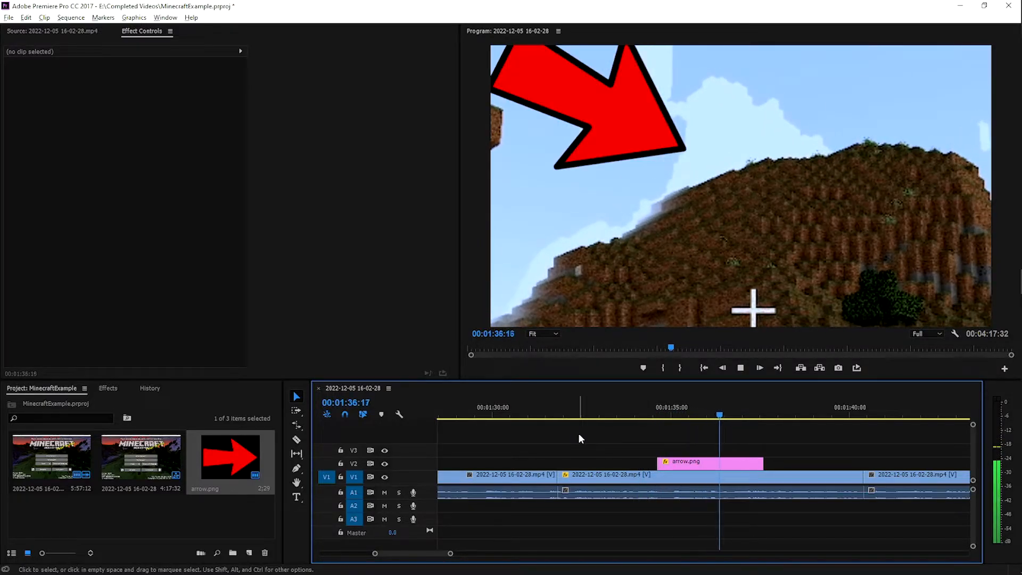
key(space)
click(720, 467)
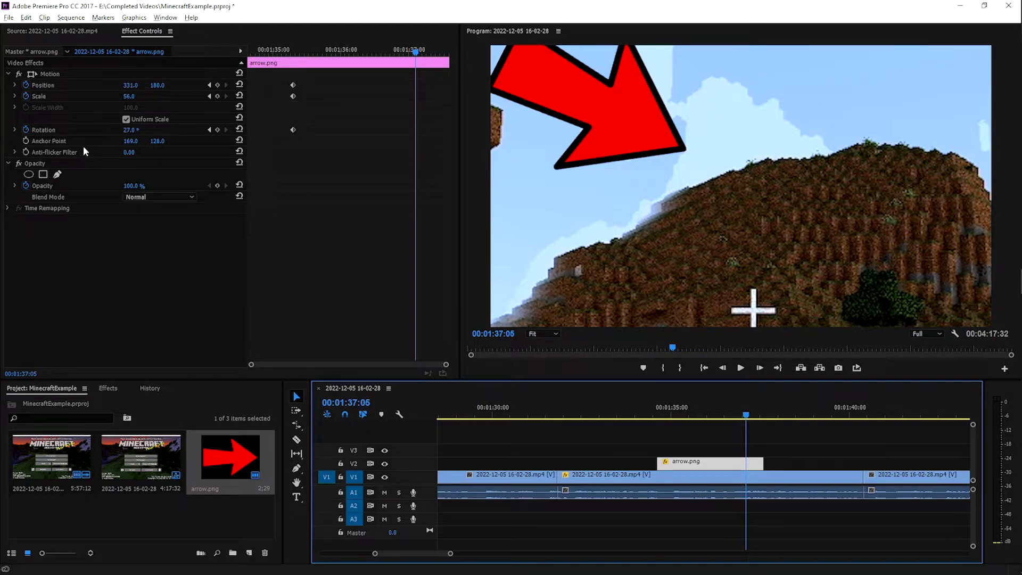
Move the arrow clip's Position, Scale and Rotation keyframes back to the clip's very start
drag(336, 109, 325, 179)
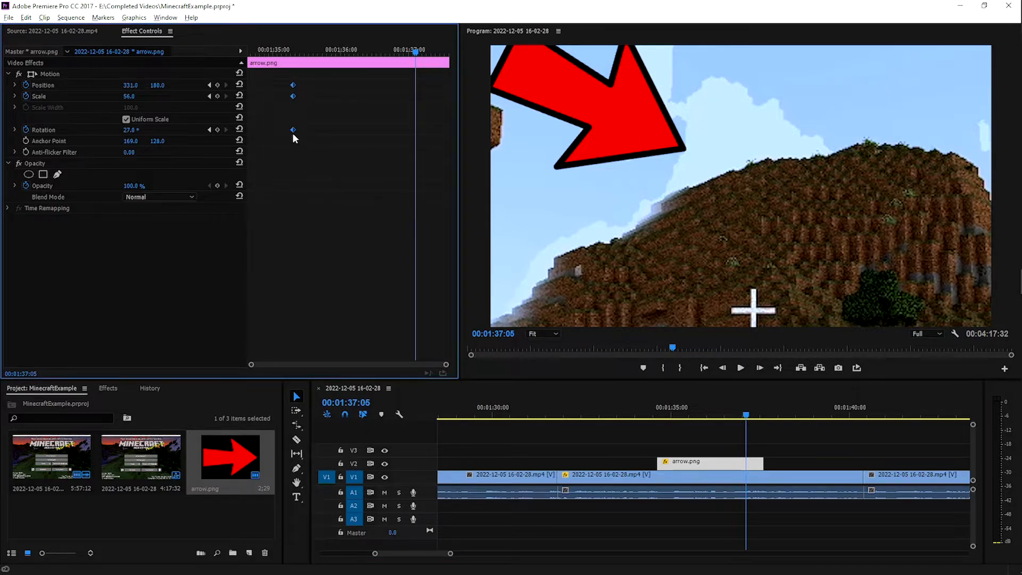
drag(293, 130, 240, 151)
drag(281, 52, 417, 53)
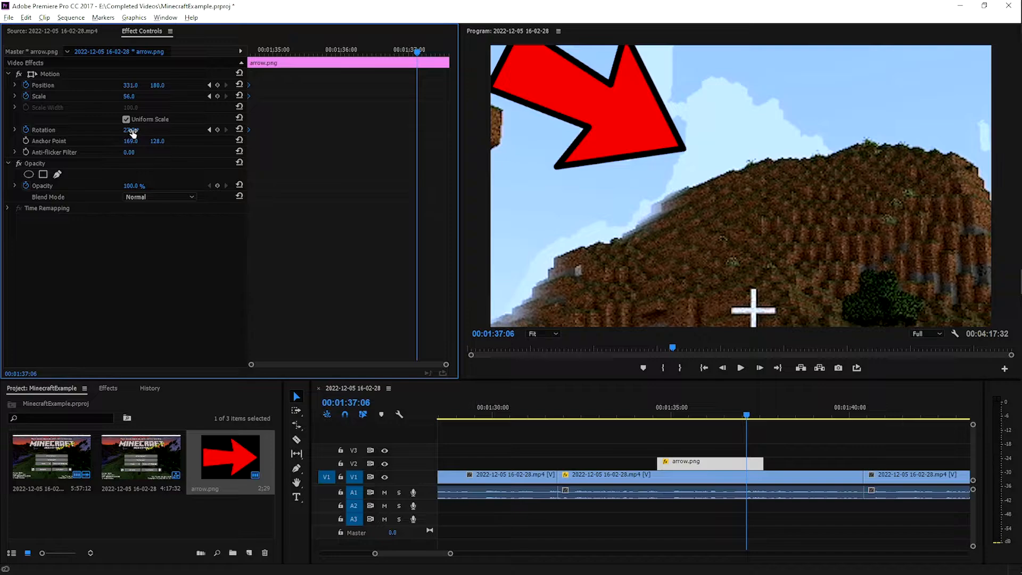
Try a Rotation of 131° and a Scale of 62 for the arrow at 00:01:37:06
drag(133, 133, 190, 133)
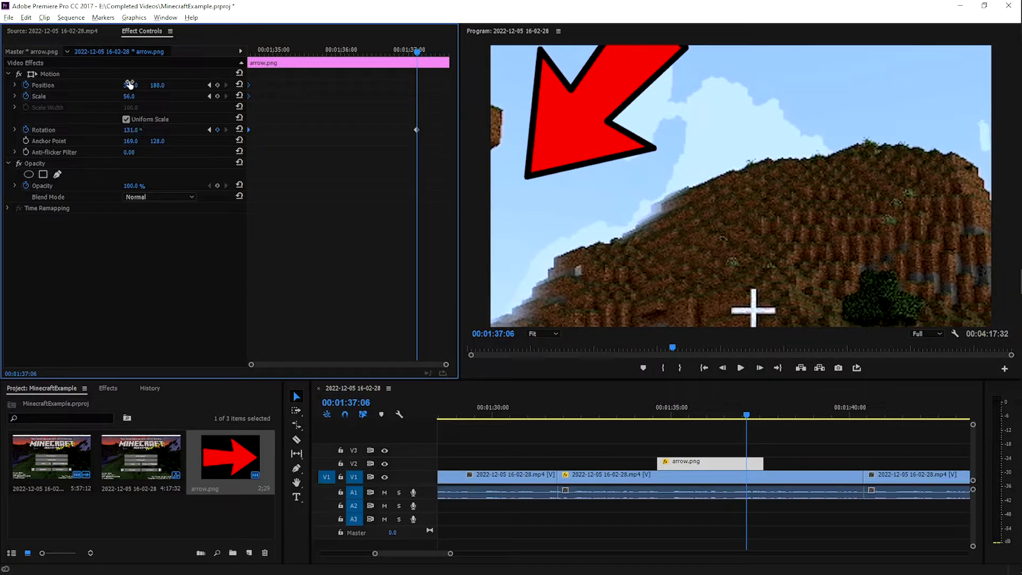
mouse_move(129, 101)
mouse_down()
mouse_move(160, 102)
mouse_move(148, 107)
mouse_up()
click(132, 96)
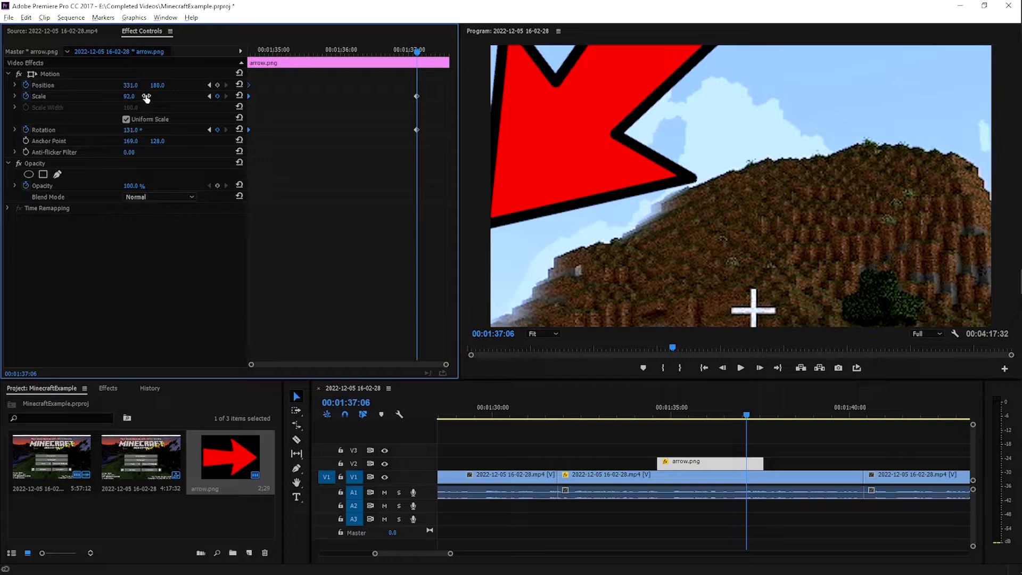
text(100)
key(Return)
mouse_move(144, 102)
mouse_down()
mouse_move(91, 102)
mouse_move(124, 102)
mouse_up()
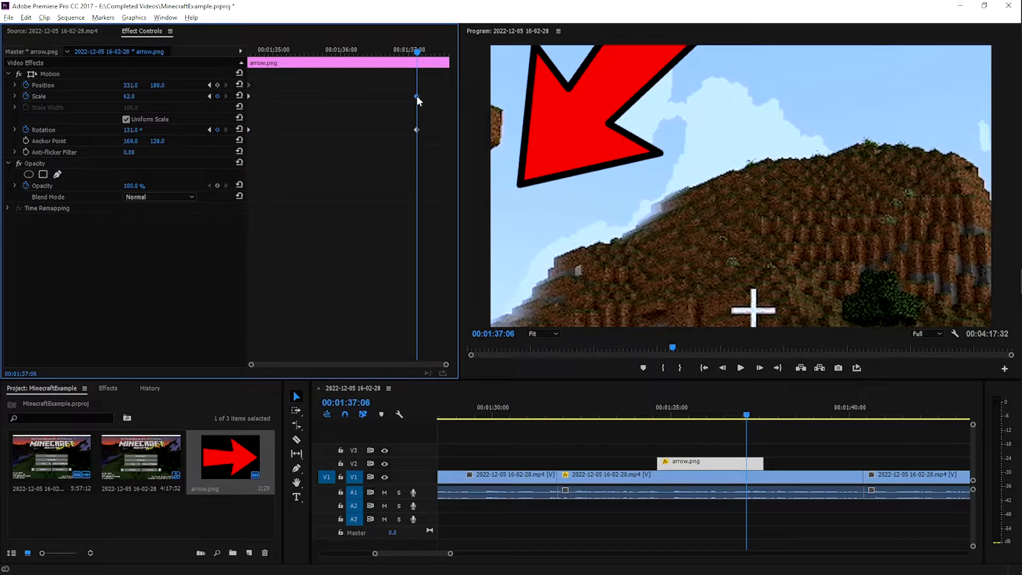
click(134, 97)
Compare the arrow at its first and last Scale keyframes by moving the playhead between them
click(247, 95)
drag(295, 52, 248, 53)
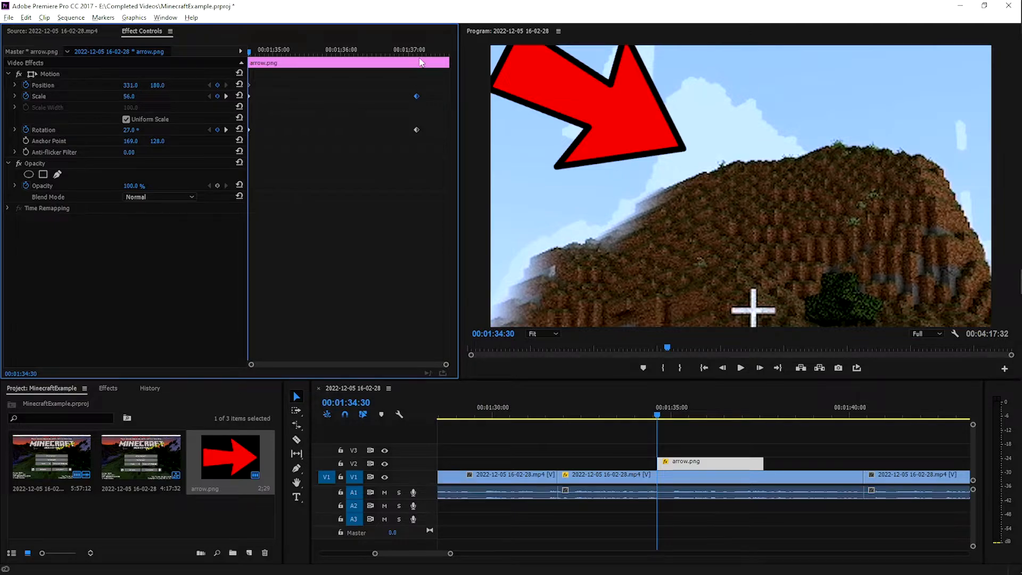
mouse_move(419, 51)
mouse_down()
mouse_move(406, 52)
mouse_move(416, 52)
mouse_up()
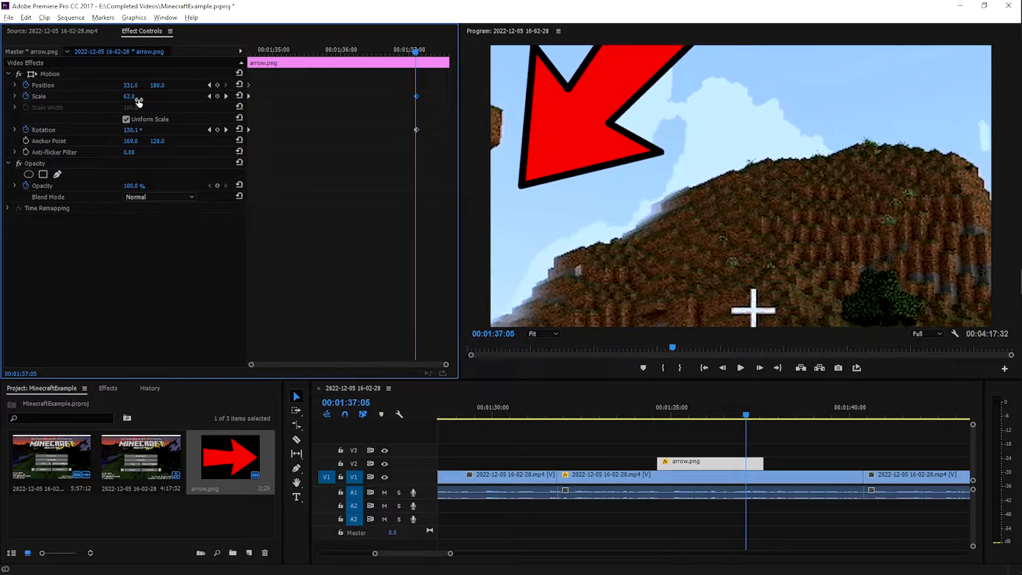
click(226, 97)
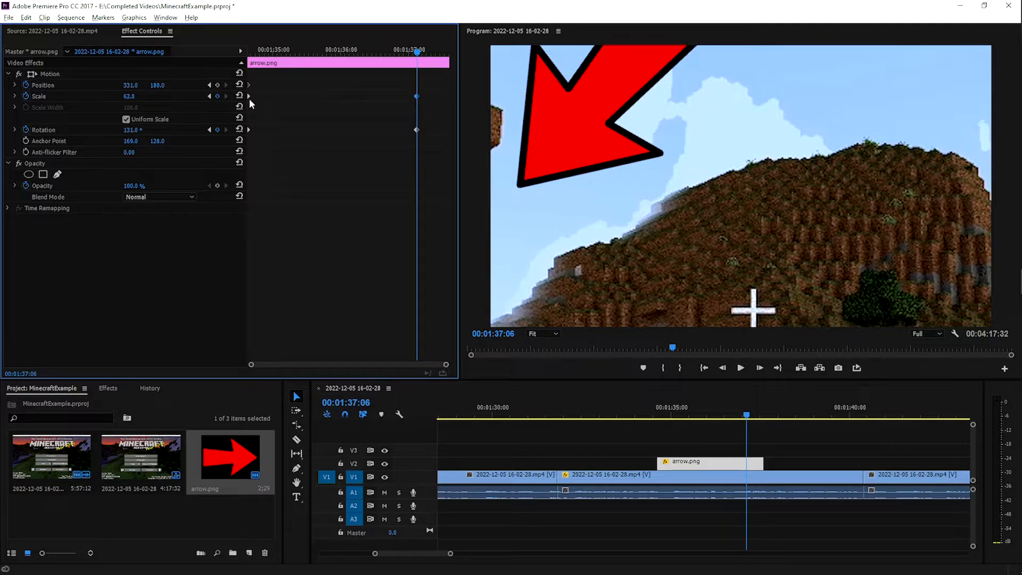
click(208, 96)
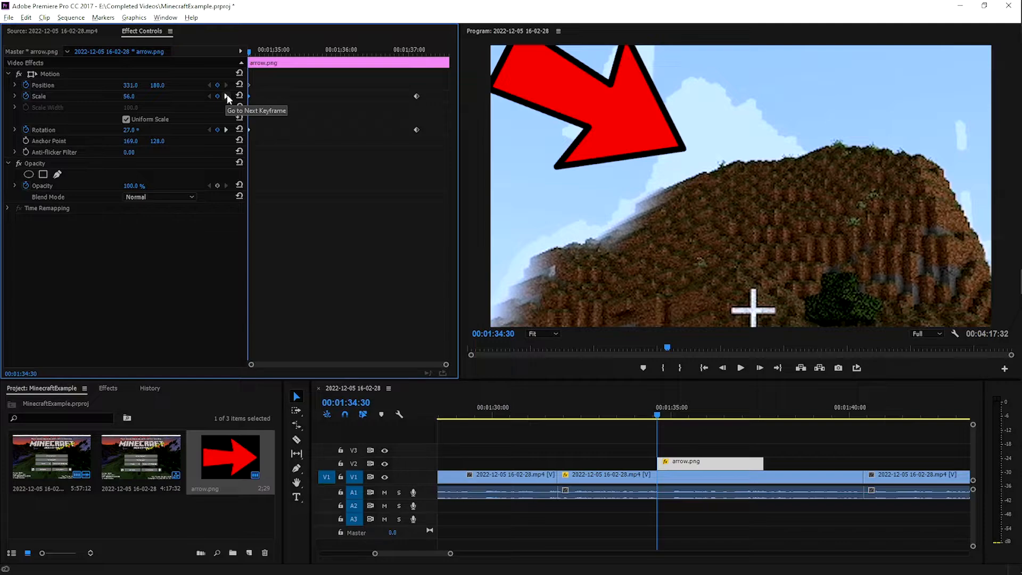
Try a Scale keyframe of 500 for the arrow at 00:01:35:28, and delete that keyframe
click(312, 52)
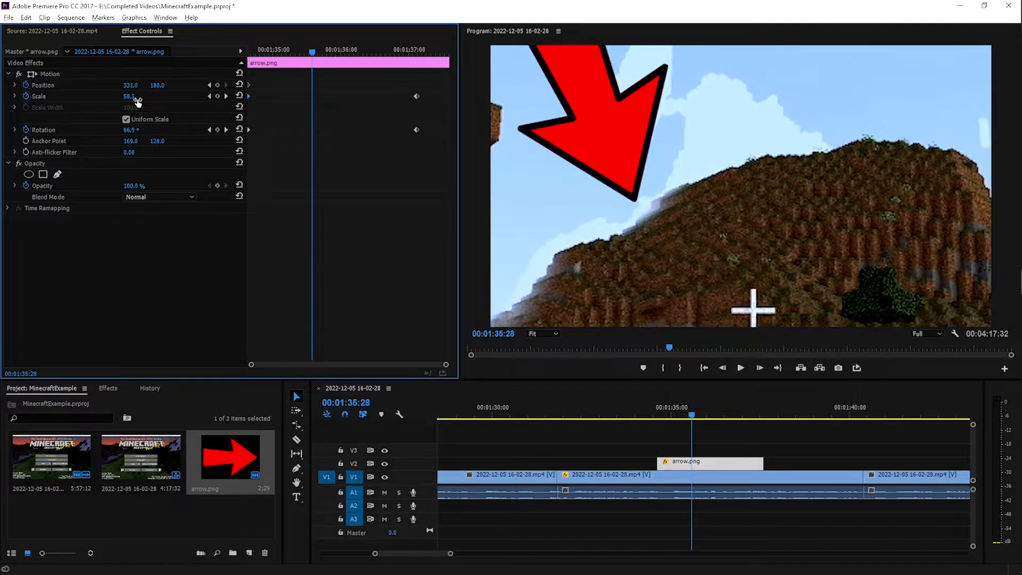
click(130, 96)
text(500)
key(Return)
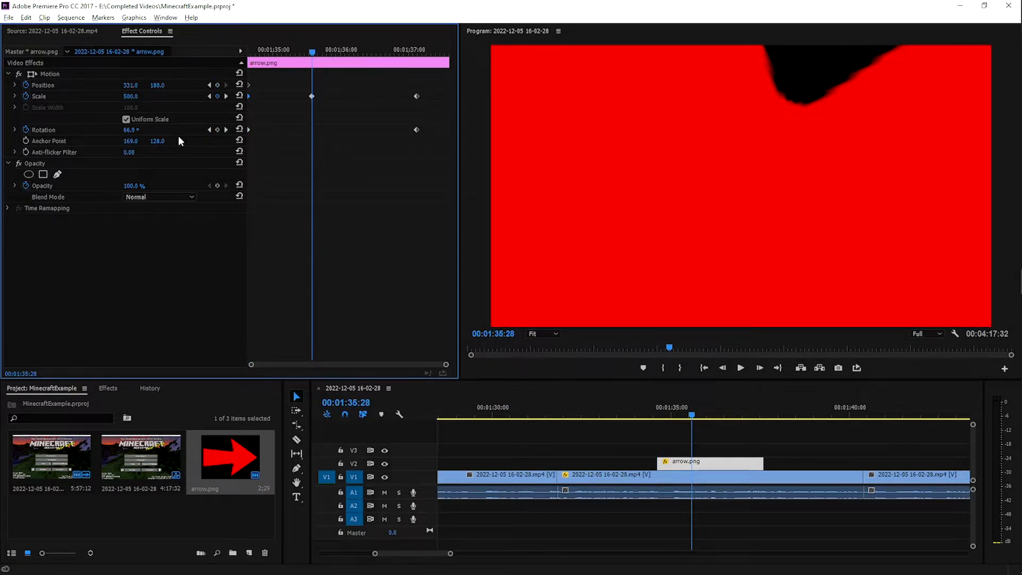
click(312, 96)
key(Delete)
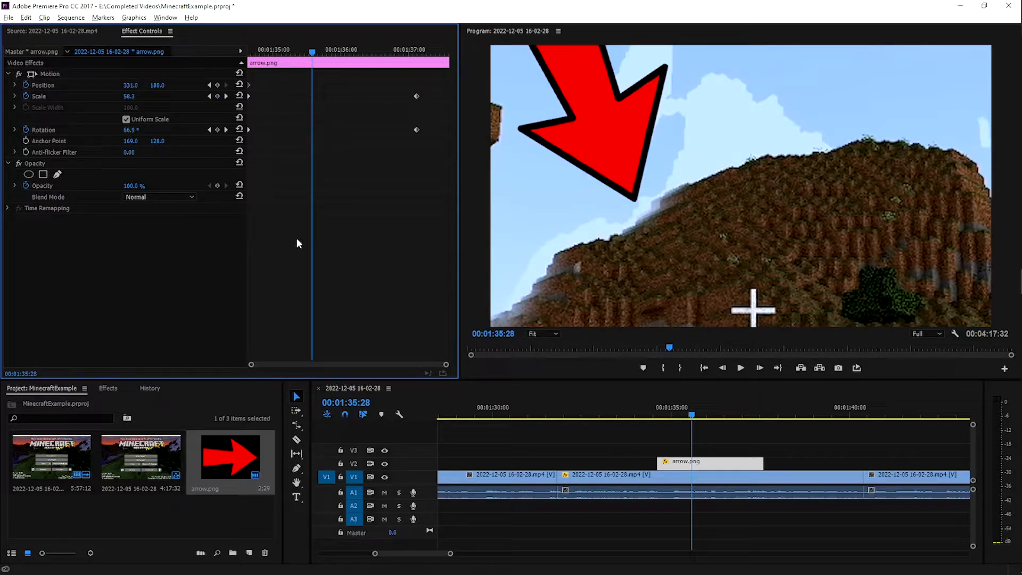
Set the arrow's Scale to 56 at its last keyframe at 00:01:37:06
click(225, 96)
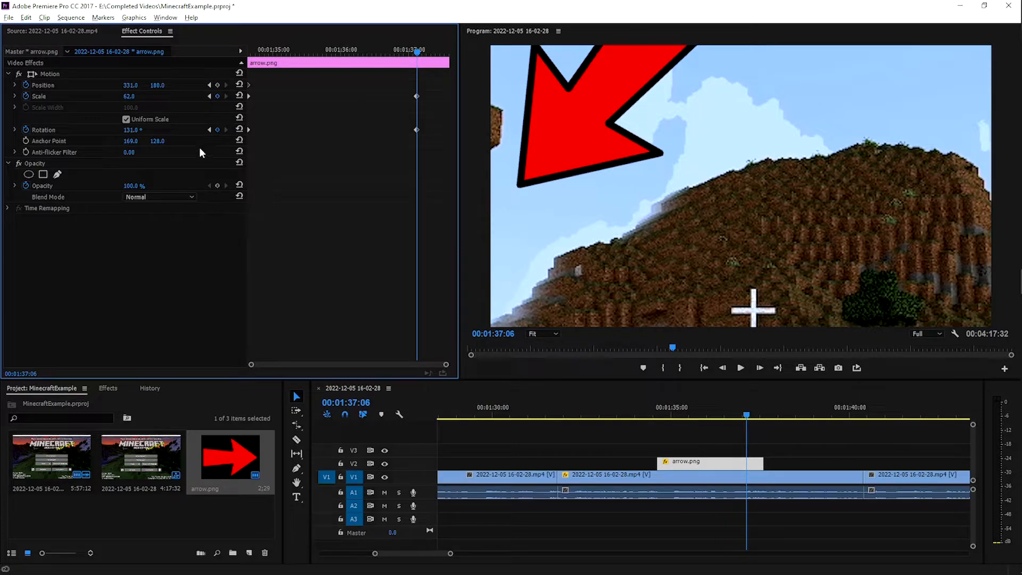
click(137, 97)
text(52)
key(Return)
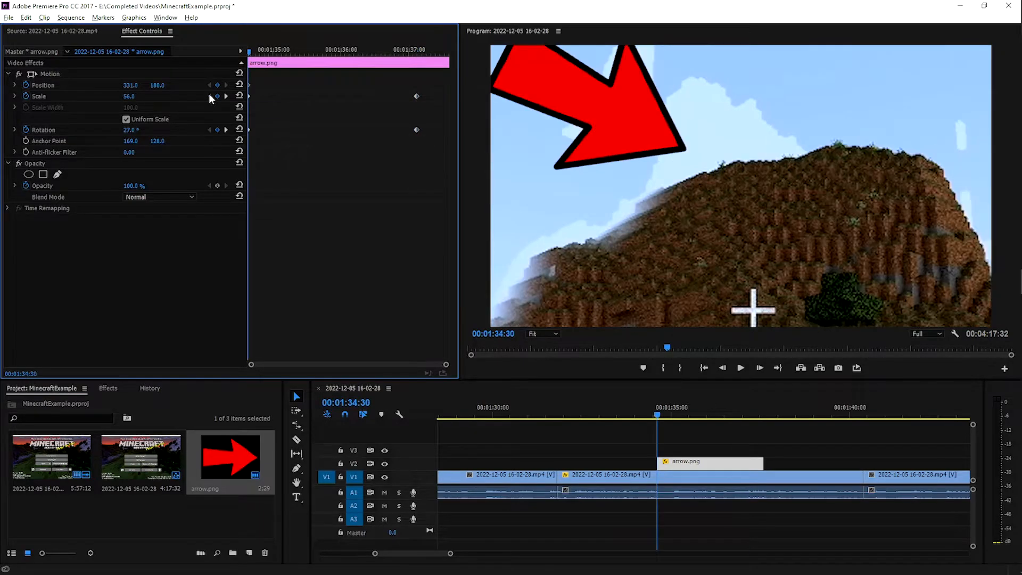
click(131, 97)
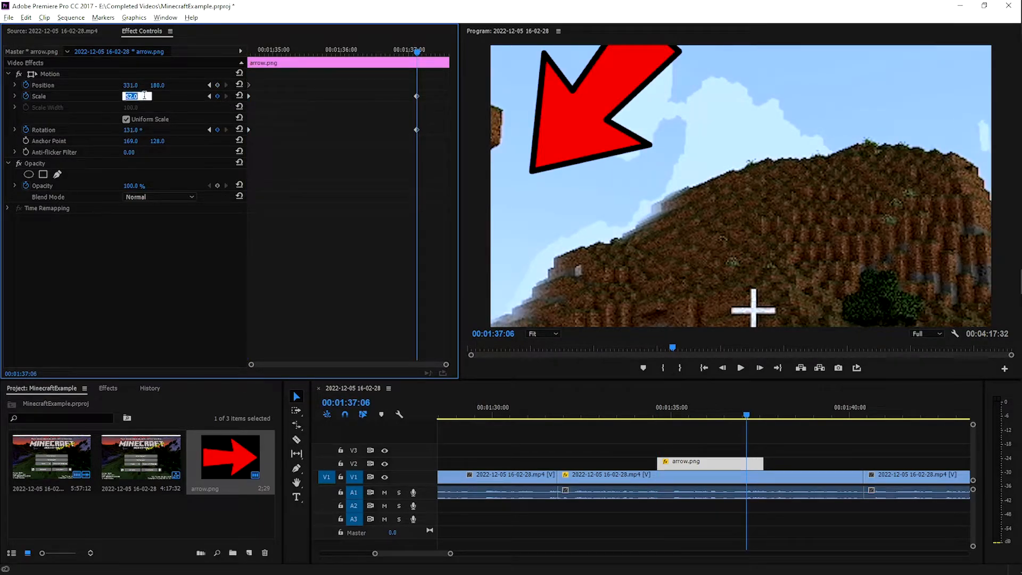
text(56)
key(Return)
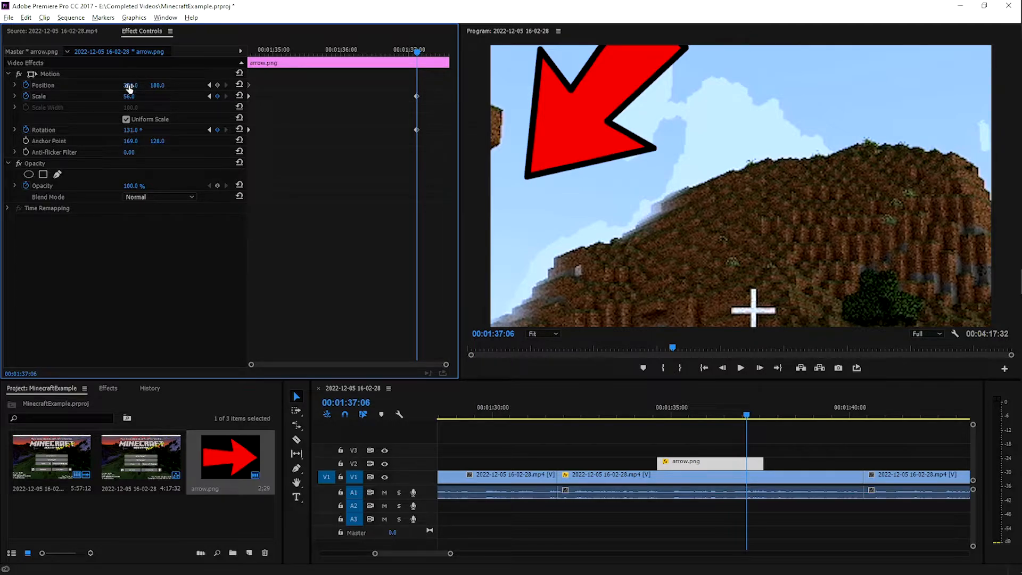
Set the arrow's Position to 1132, 605 and Rotation to 215° at 00:01:37:06, and play the animation
drag(128, 85, 377, 86)
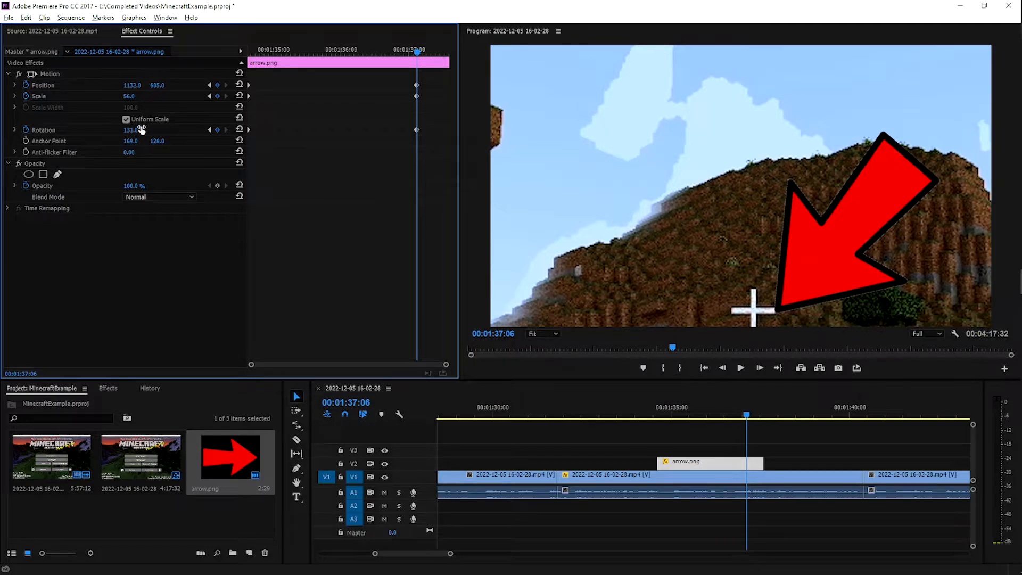
drag(141, 129, 247, 212)
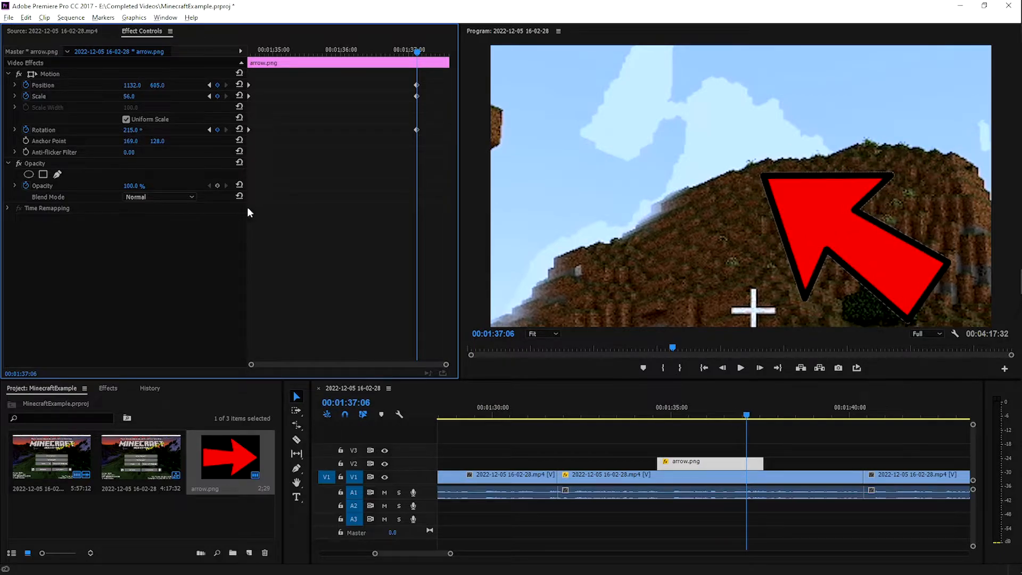
mouse_move(629, 415)
mouse_down()
mouse_move(659, 404)
mouse_move(657, 417)
mouse_move(634, 426)
mouse_up()
key(space)
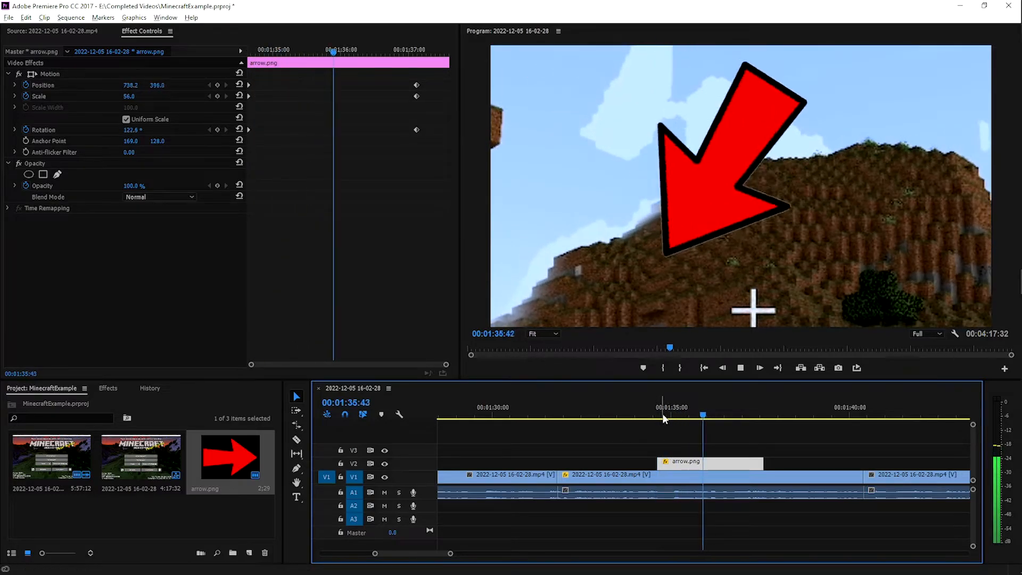
key(space)
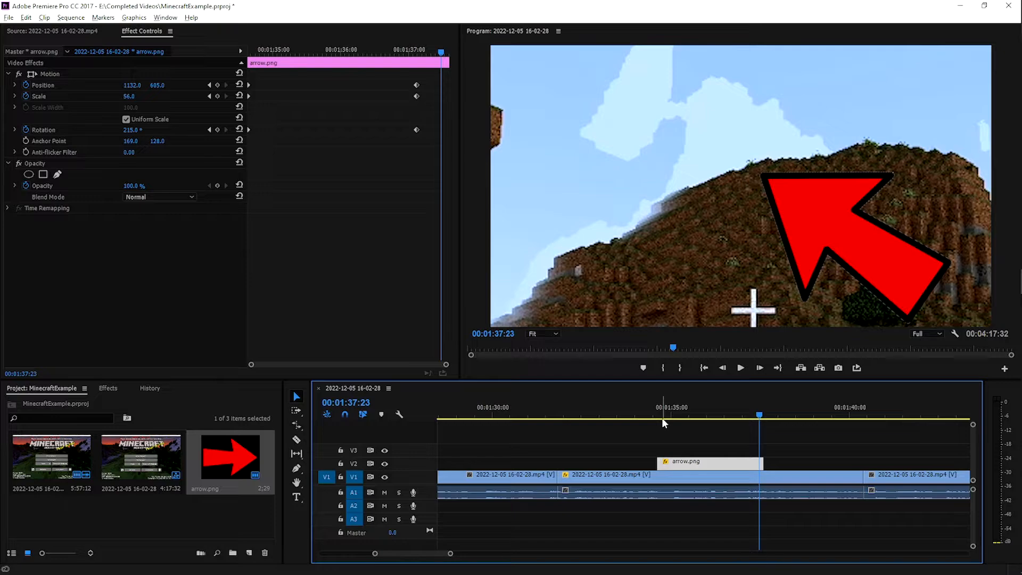
Return the playhead to the start of the sequence and briefly play the opening footage
click(605, 436)
scroll(626, 430, up, 2)
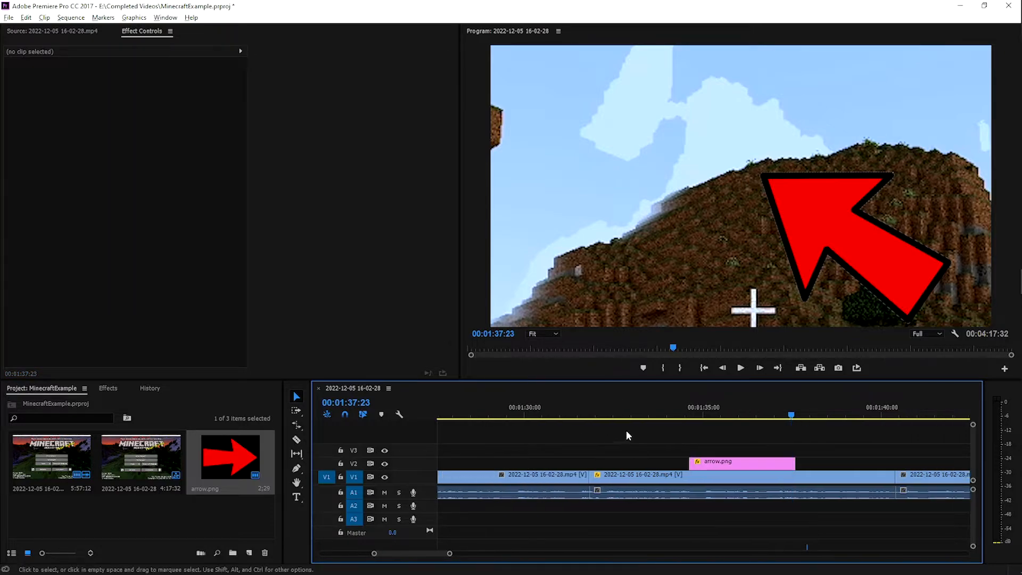
scroll(630, 428, down, 1)
scroll(631, 429, down, 2)
scroll(553, 431, up, 3)
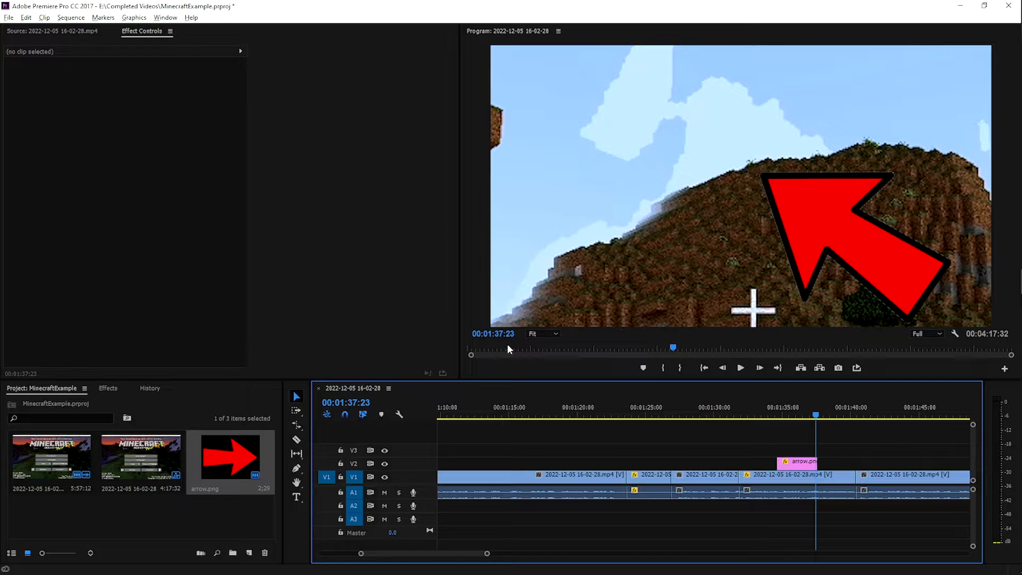
drag(501, 347, 464, 348)
click(536, 444)
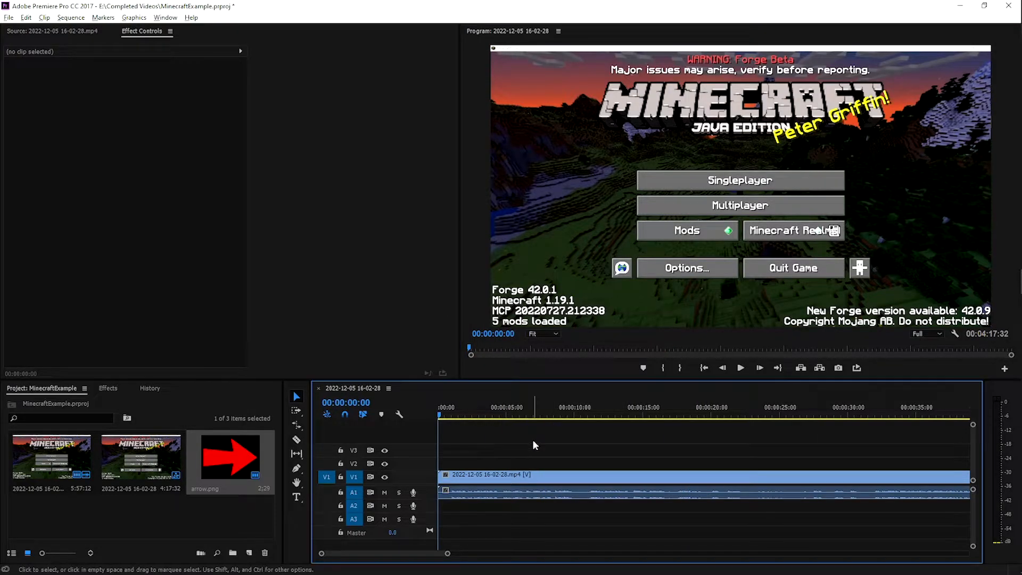
key(space)
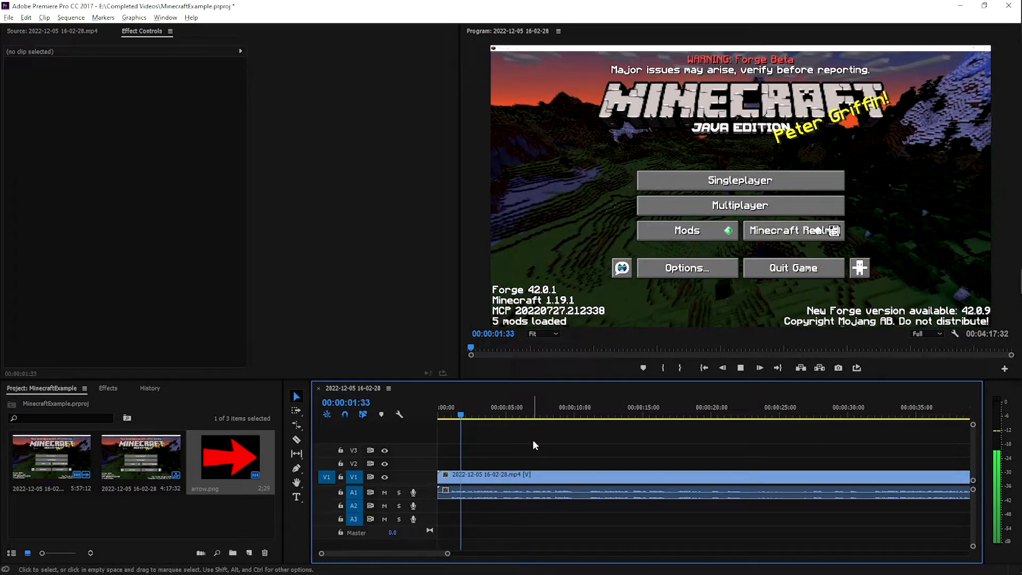
key(space)
key(minus)
key(minus)
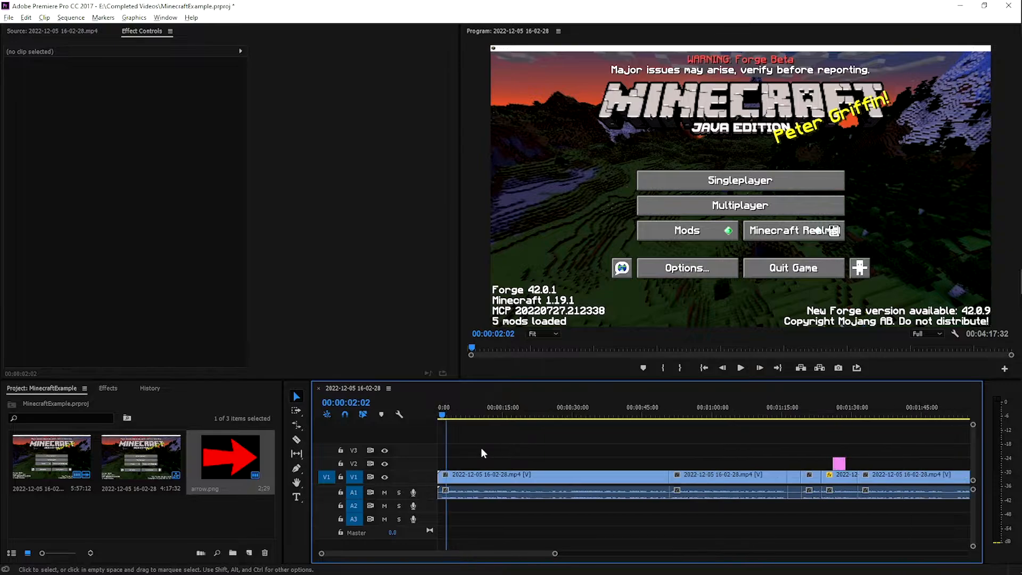
key(equal)
key(equal)
key(equal)
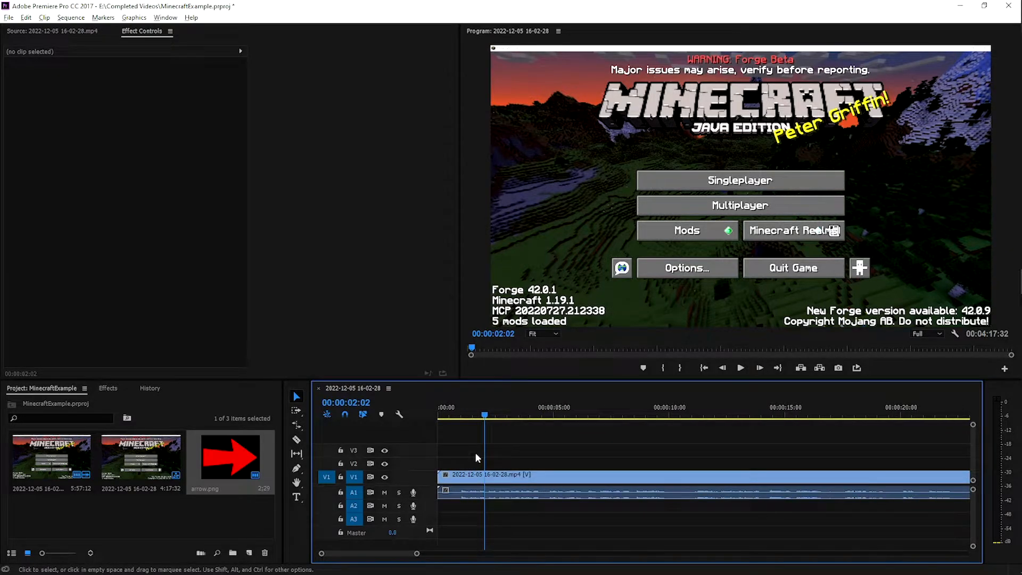
Add a text graphic reading "(This is a Tutorial Example)" over the Minecraft menu at the sequence's start, and save the project
click(459, 480)
mouse_move(440, 479)
mouse_down()
mouse_move(457, 486)
mouse_move(440, 485)
mouse_up()
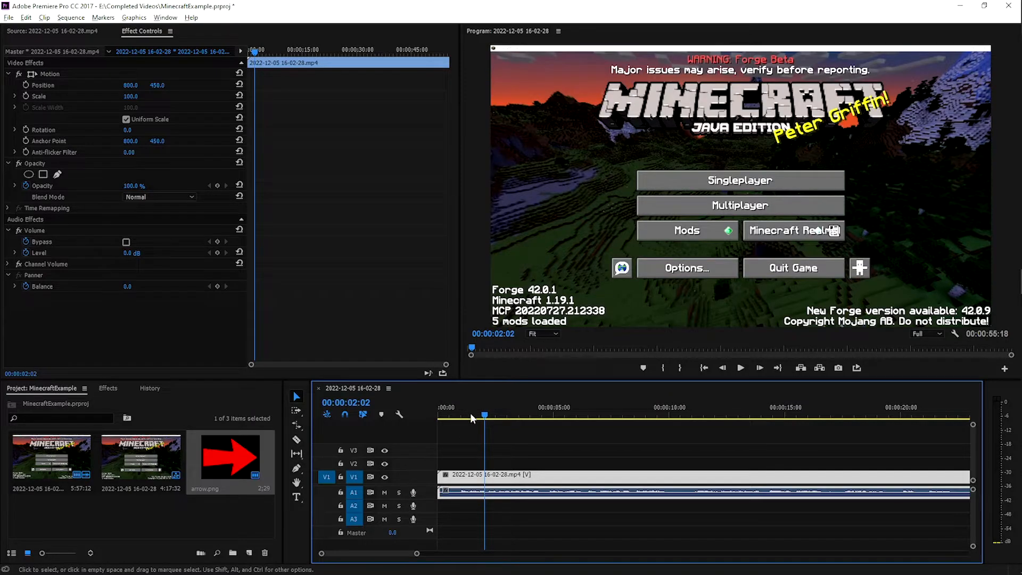
key(Home)
click(297, 497)
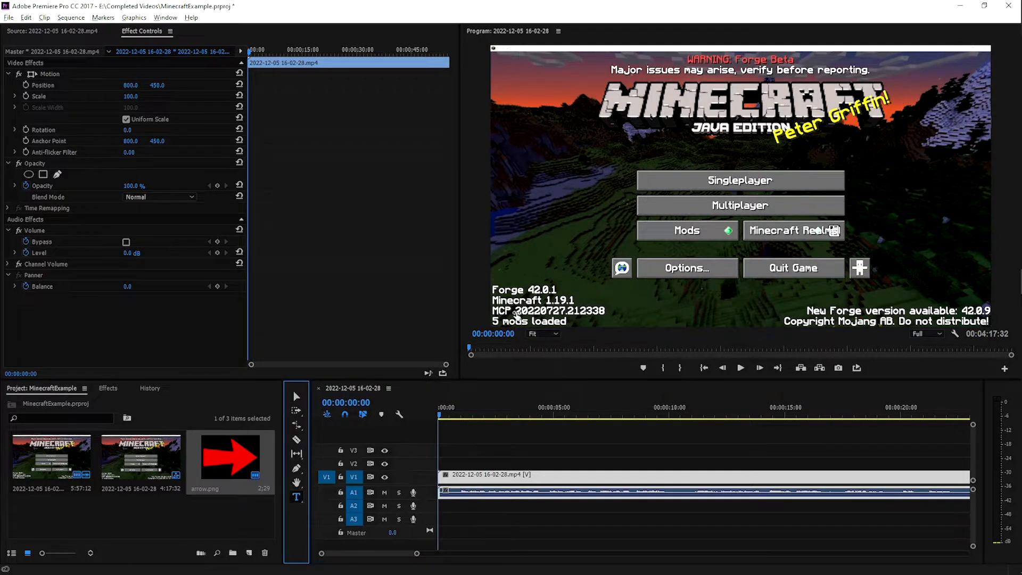
click(554, 161)
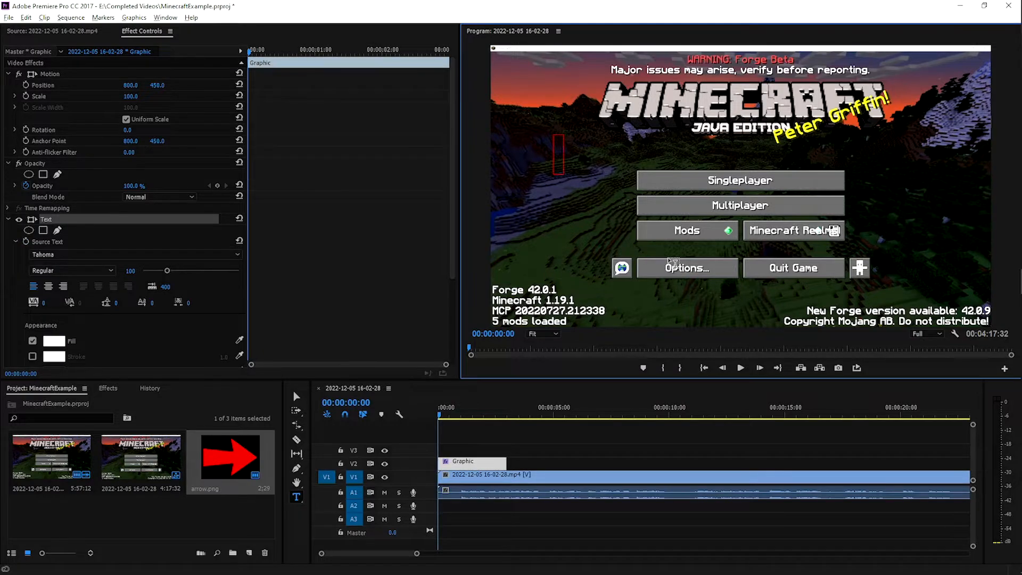
text((This is a Tutorial))
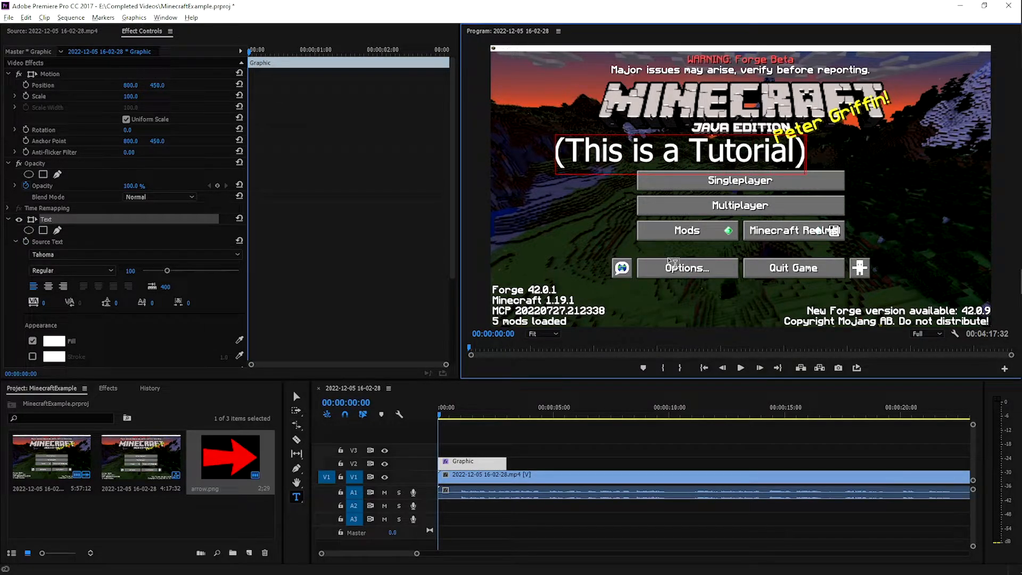
key(BackSpace)
text(Example)
key(ctrl+s)
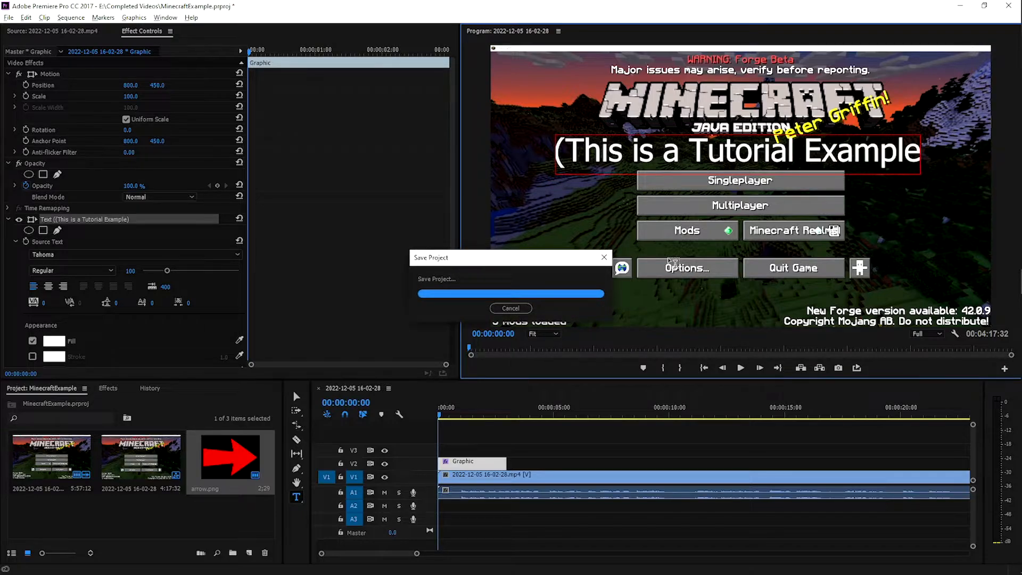
text())
Try the Tw Cen MT Condensed Extra Bold font and centred alignment on the title text, and restore left alignment
key(ctrl+a)
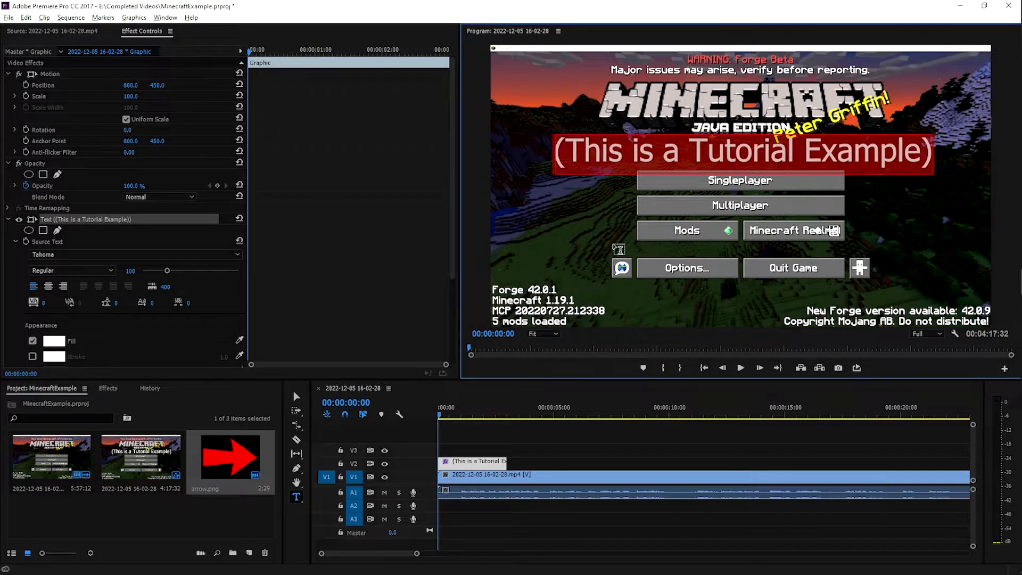
click(733, 140)
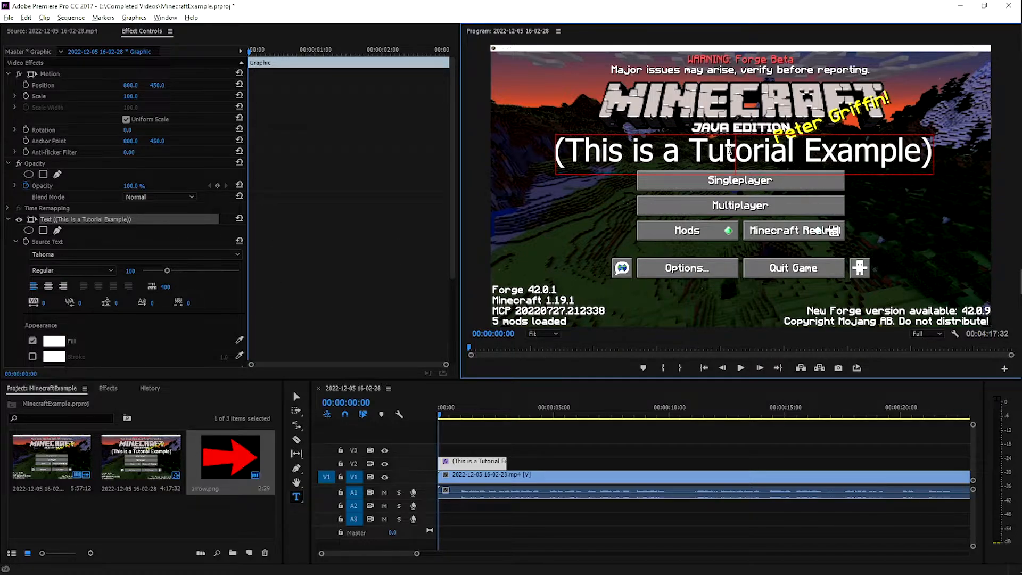
scroll(103, 261, down, 1)
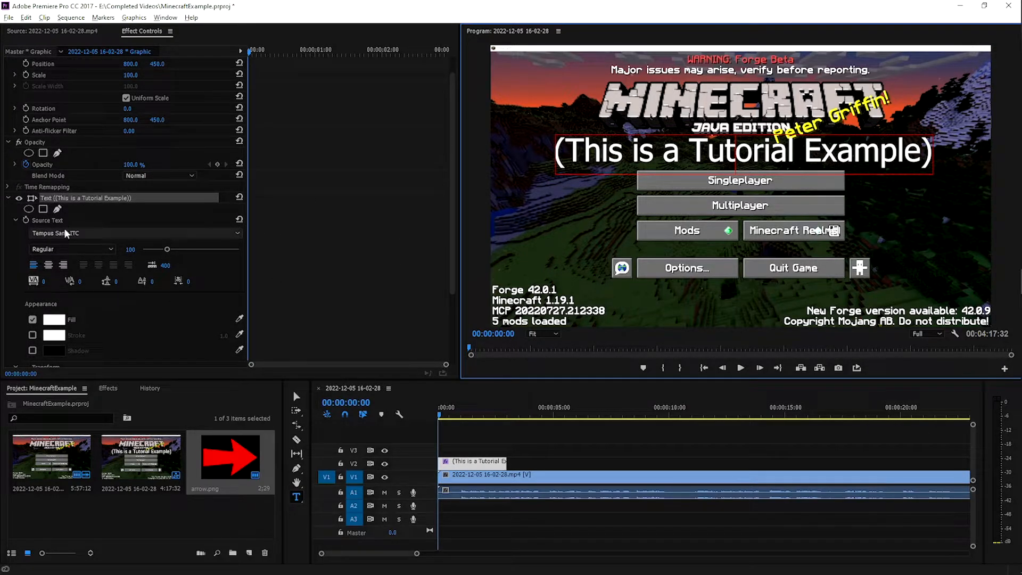
scroll(65, 231, down, 6)
scroll(61, 260, down, 3)
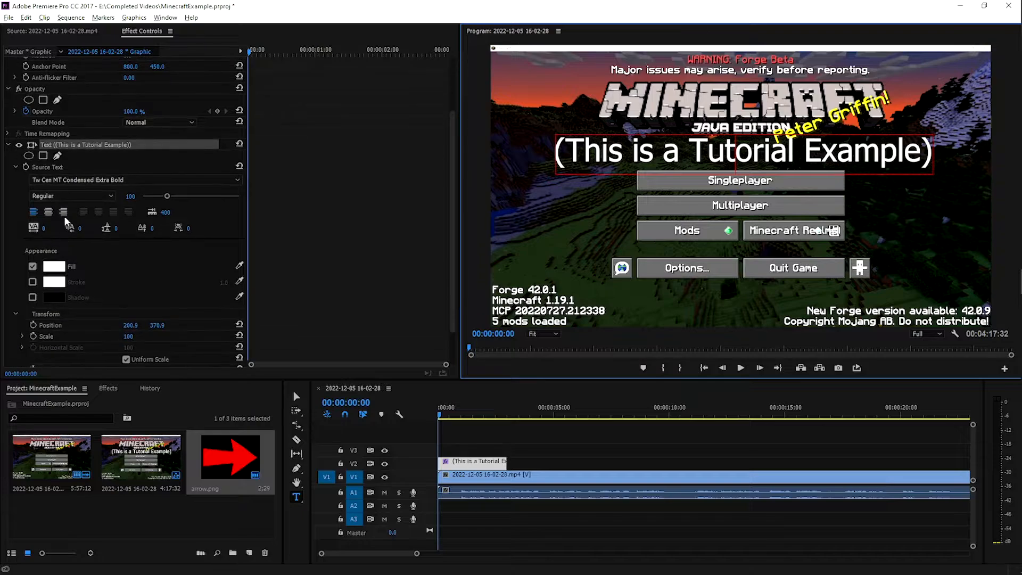
click(48, 212)
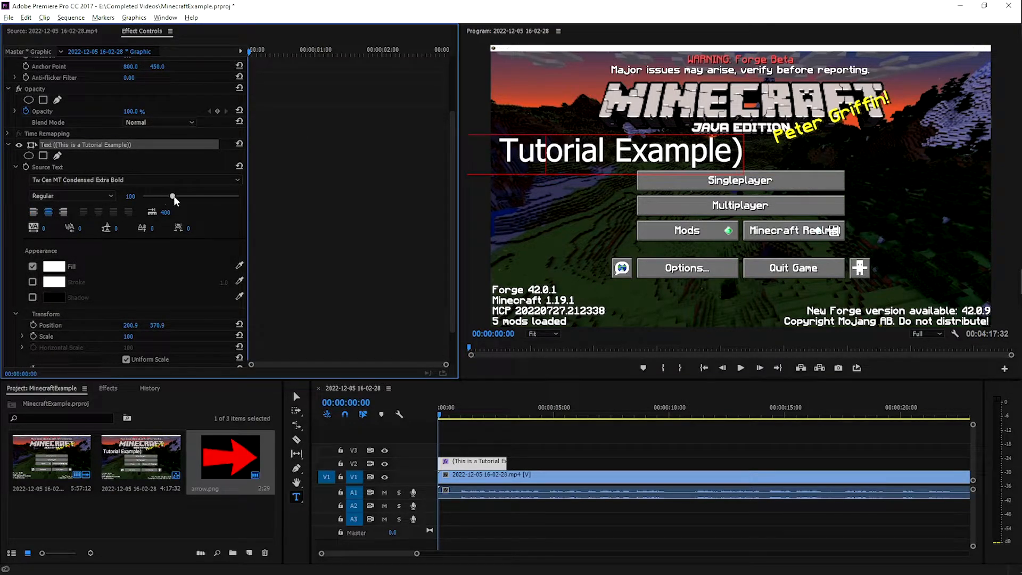
click(34, 211)
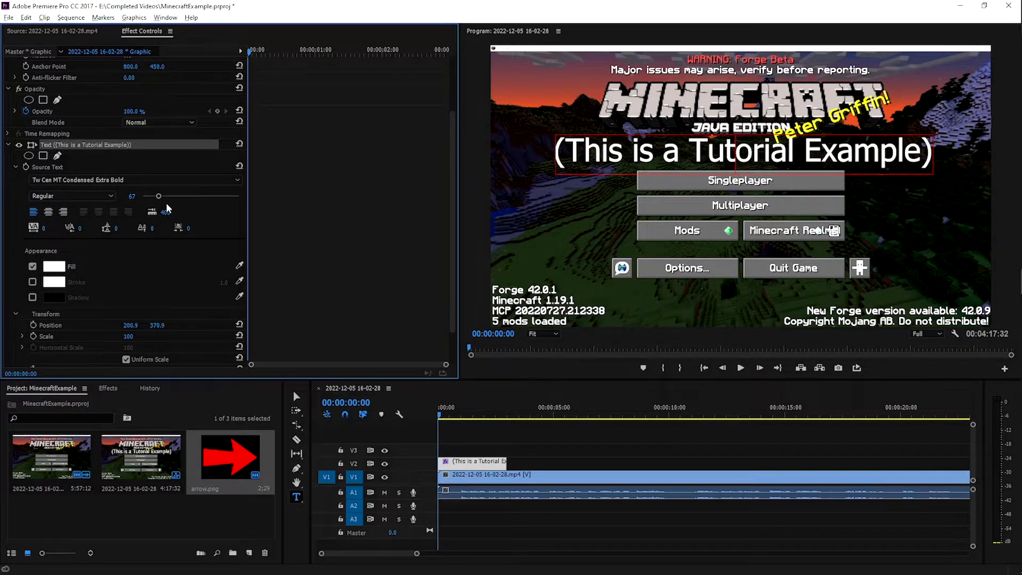
Try a red fill, font size 163 and the Wide Latin font for the title text
click(56, 270)
drag(482, 289, 531, 239)
click(630, 238)
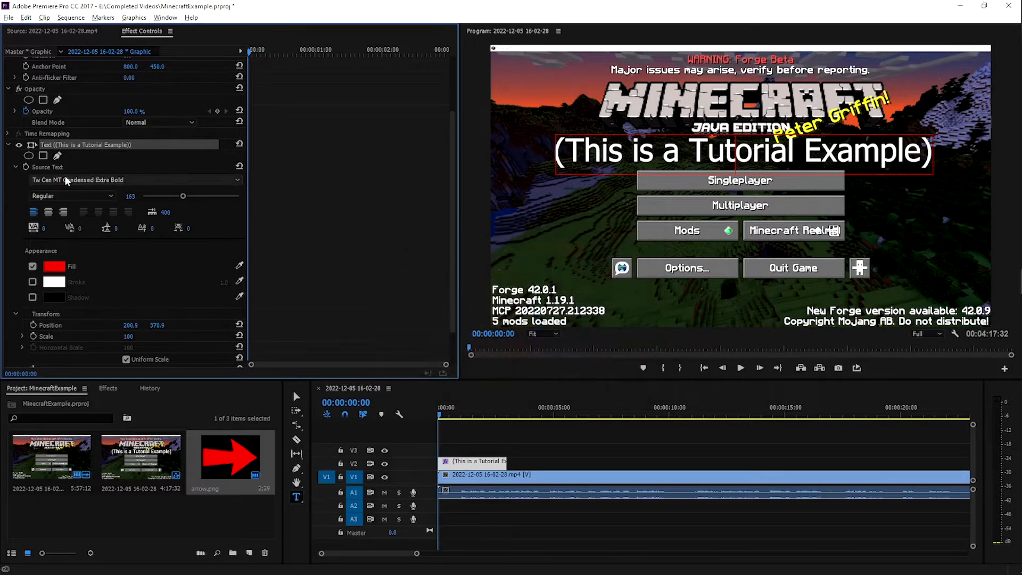
scroll(67, 178, down, 6)
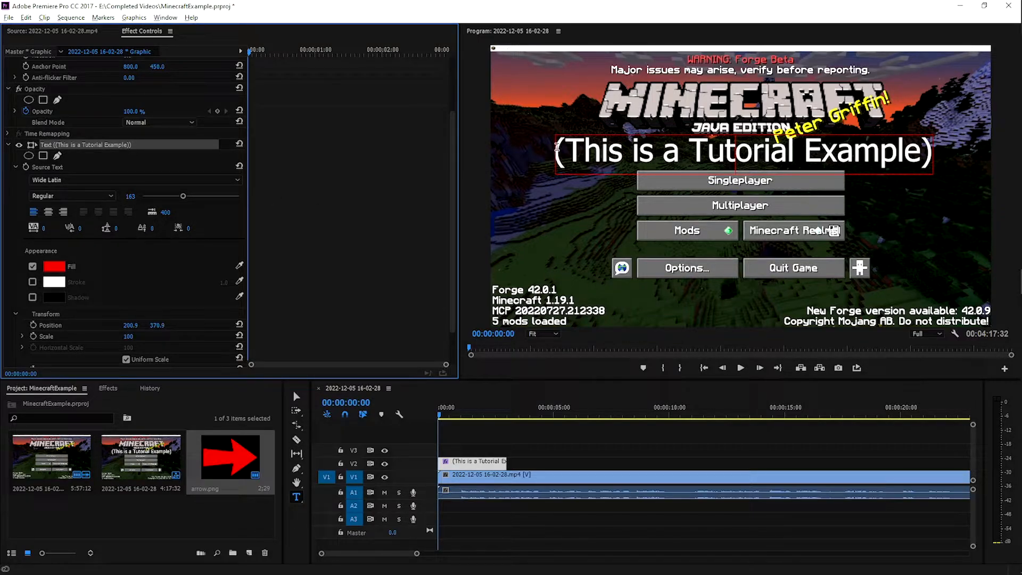
Select the whole "(This is a Tutorial Example)" text and set its font to Arial Rounded MT Bold
drag(557, 147, 939, 158)
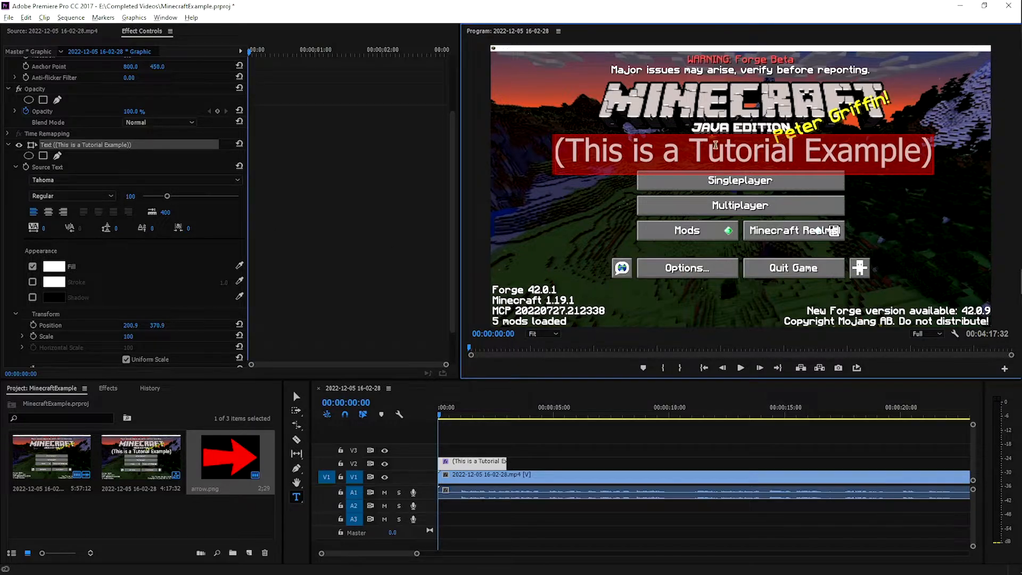
click(716, 145)
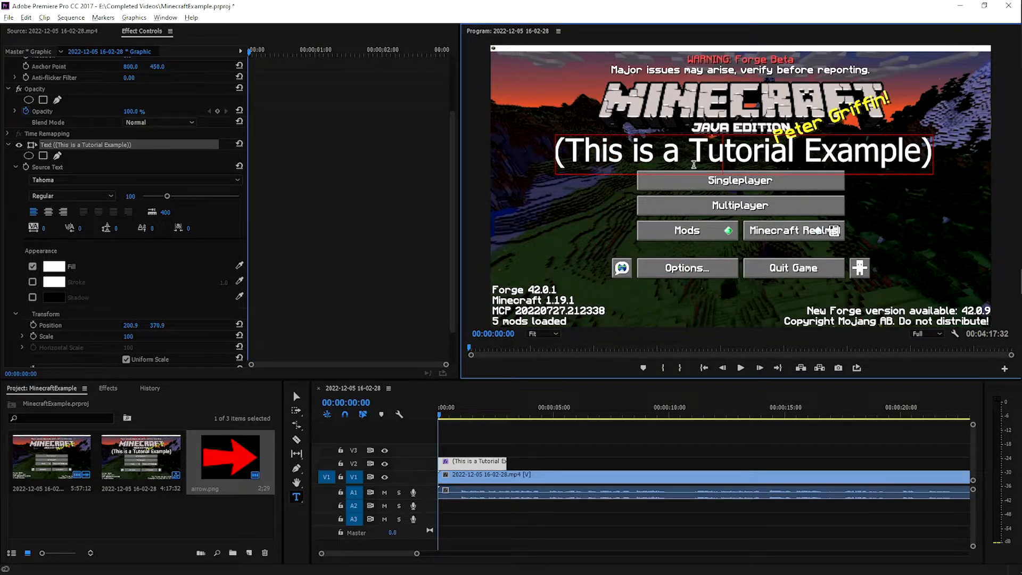
key(ctrl+a)
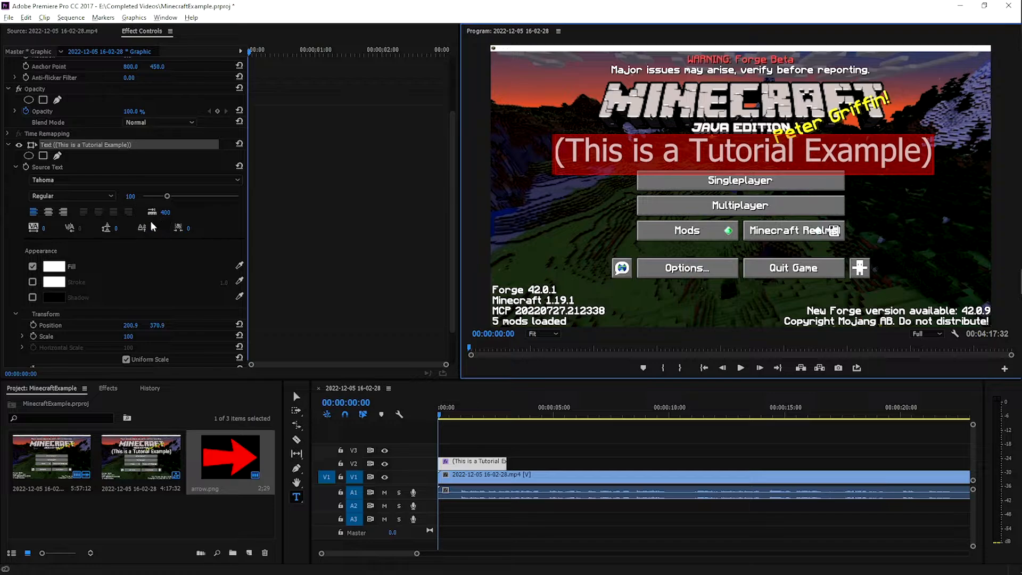
click(85, 180)
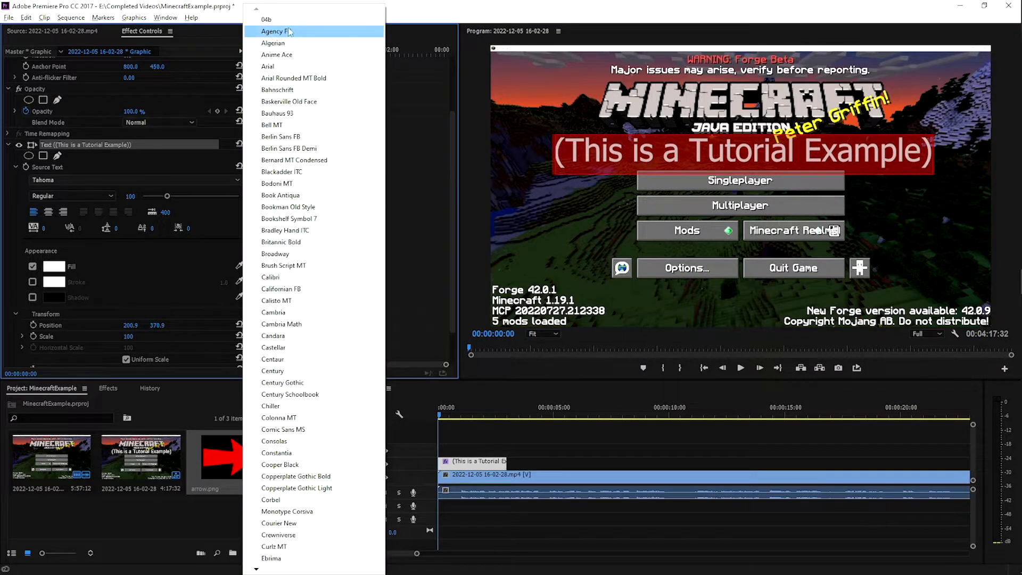
click(296, 78)
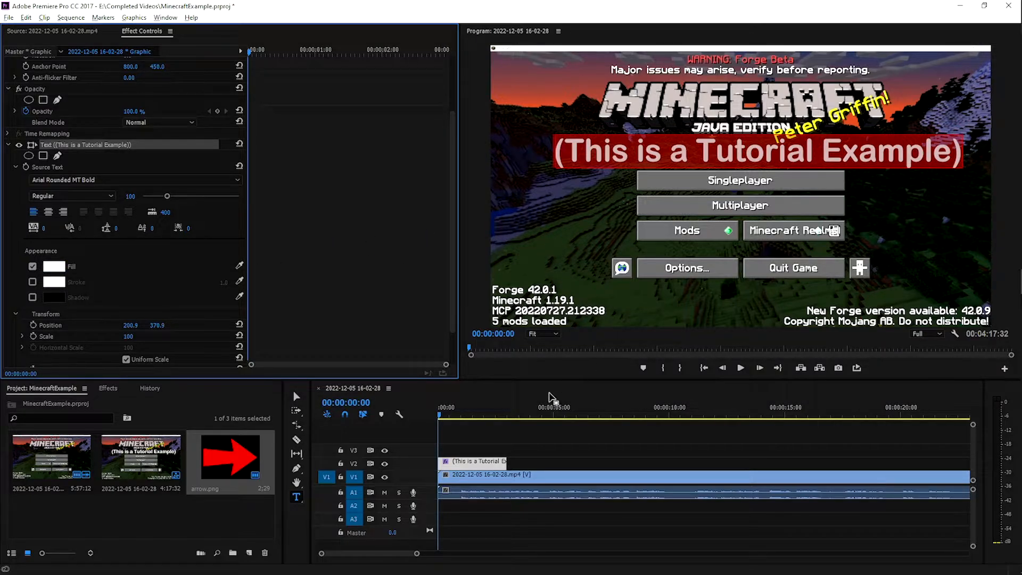
click(554, 447)
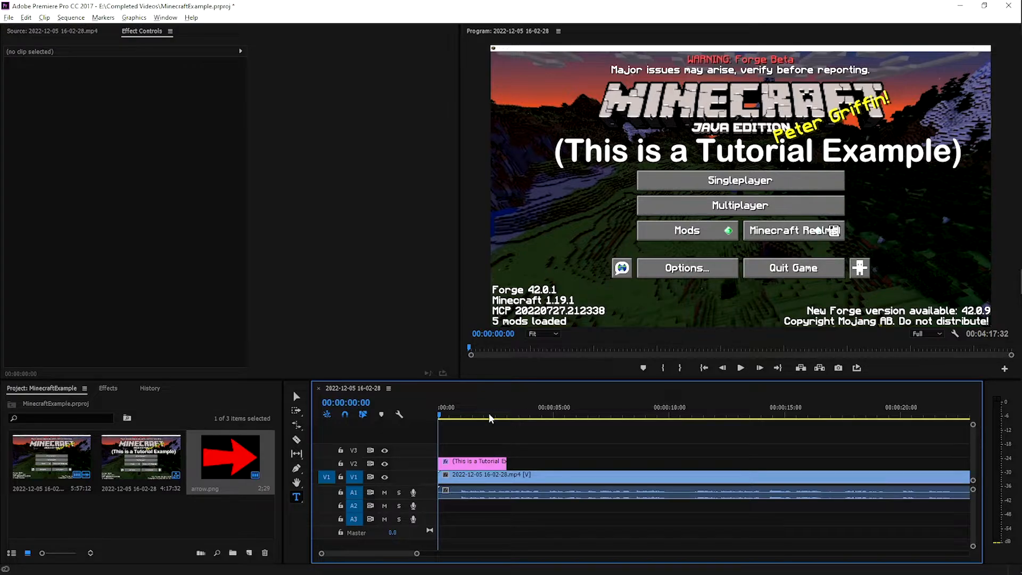
Move the title graphic up over the Minecraft logo by setting its Motion Position to 765, 303
click(473, 463)
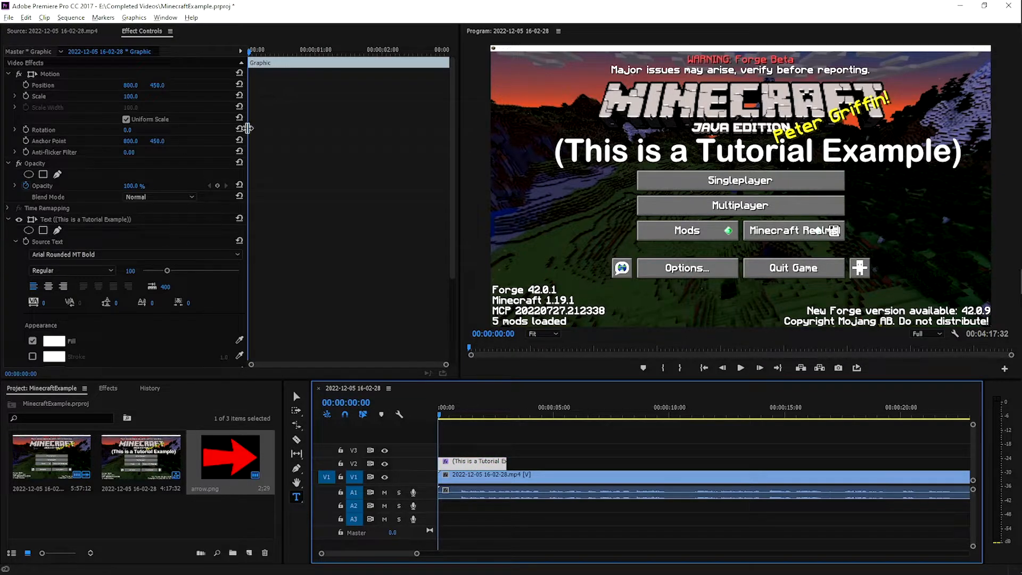
drag(132, 86, 49, 86)
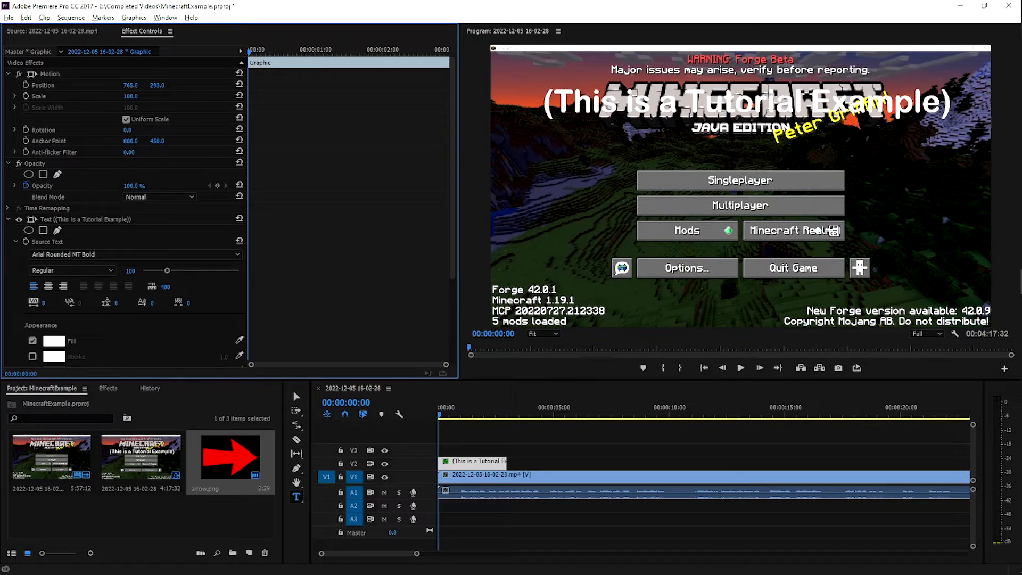
click(541, 428)
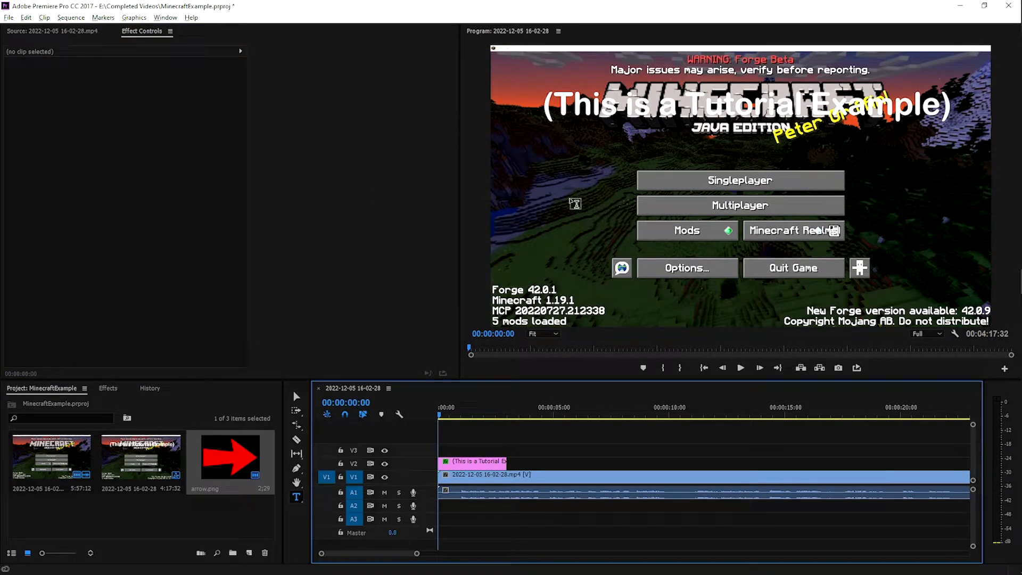
click(478, 465)
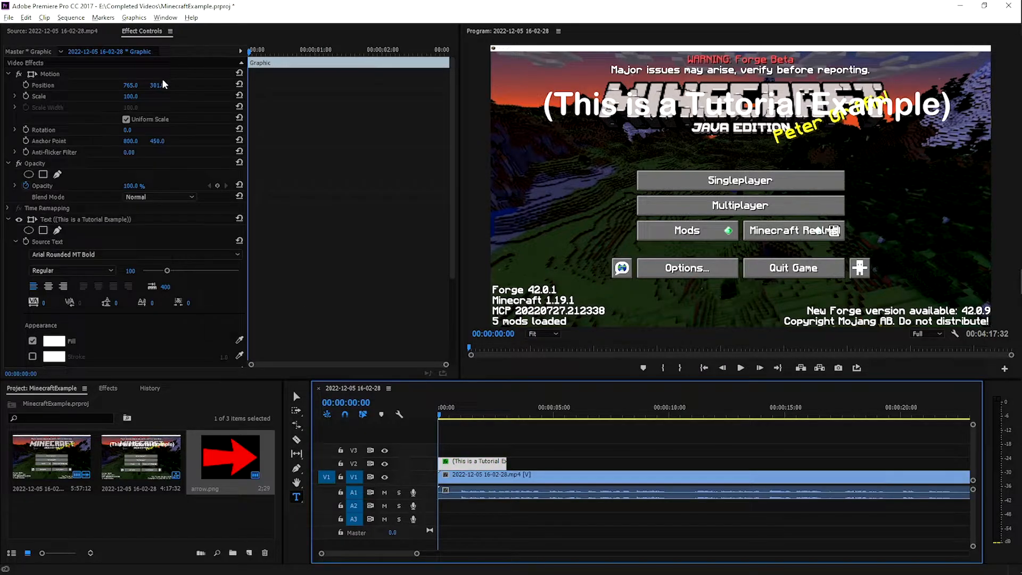
mouse_move(157, 85)
mouse_down()
mouse_move(477, 85)
mouse_move(156, 85)
mouse_up()
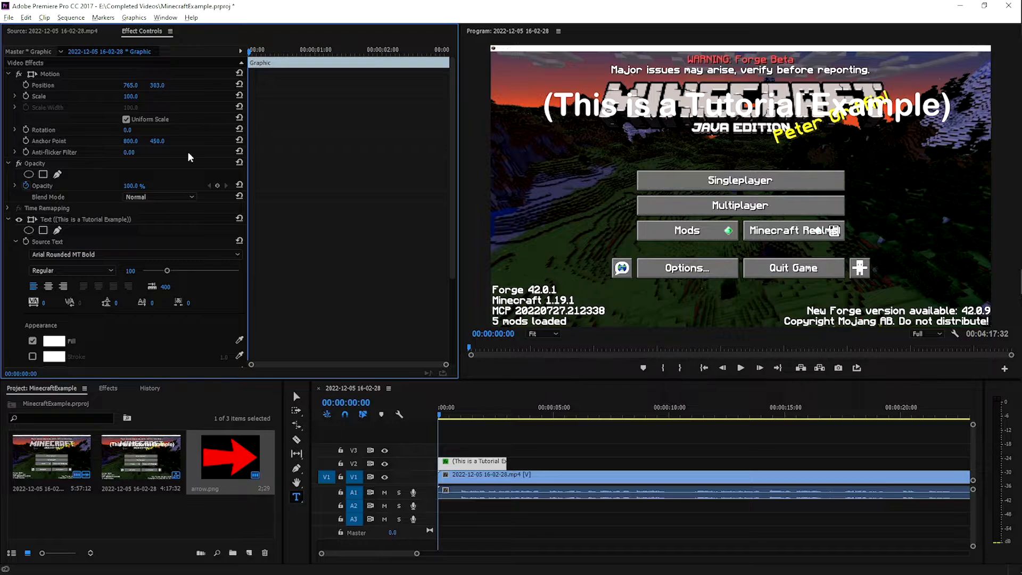
Try a black fill on the title text and restore the fill to white
scroll(152, 331, down, 1)
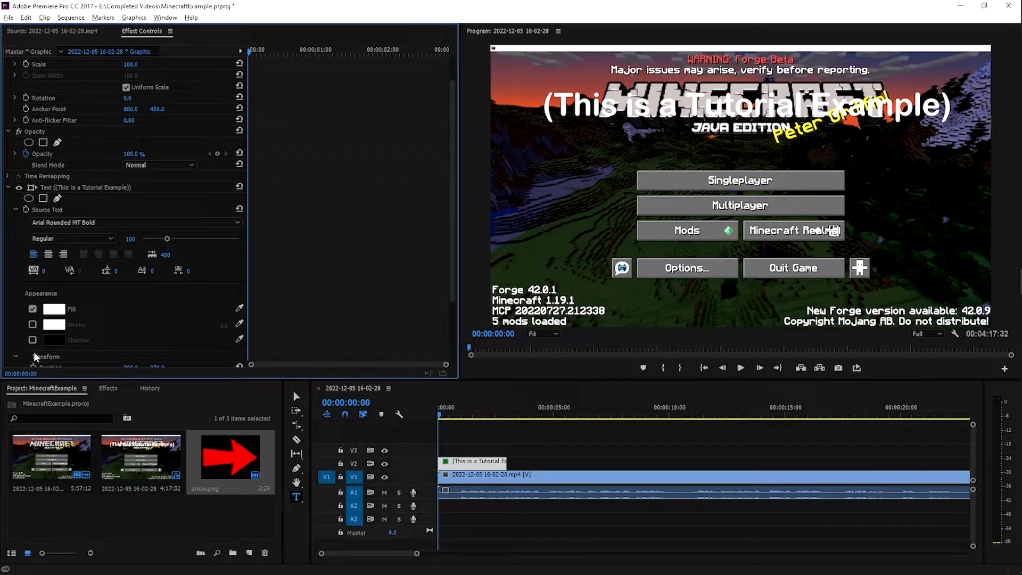
click(49, 314)
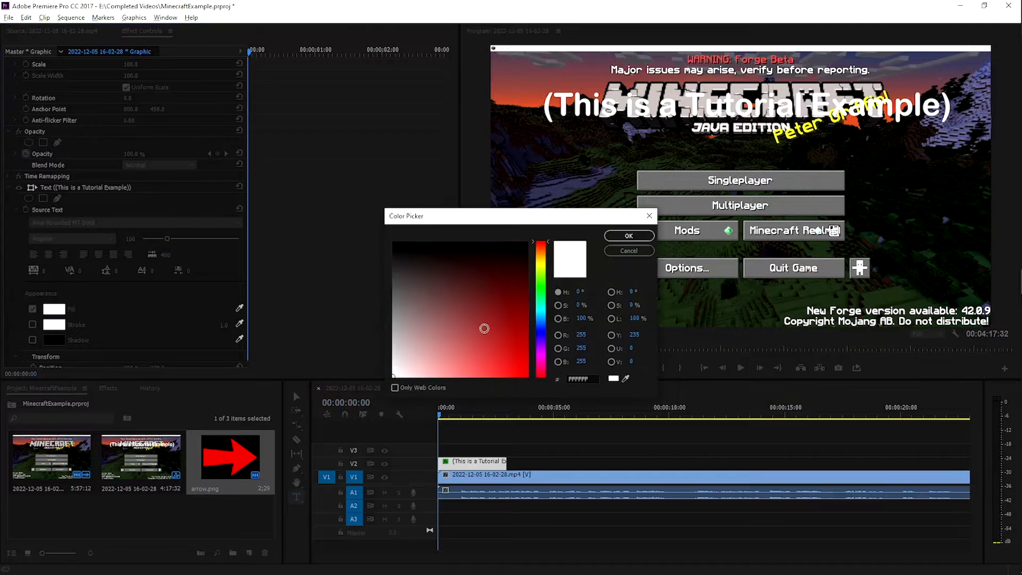
drag(483, 328, 388, 382)
click(625, 236)
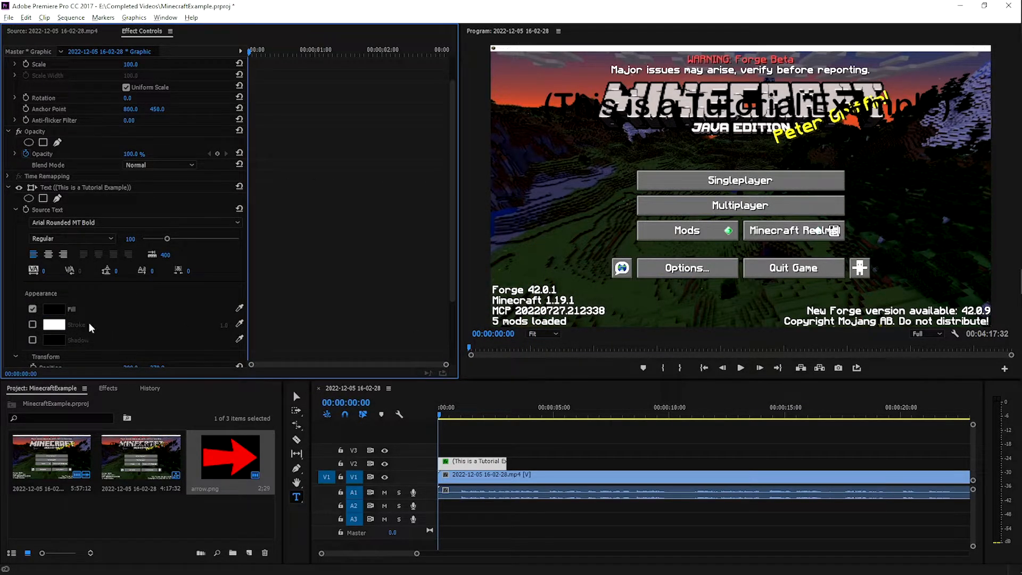
click(51, 310)
drag(426, 346, 265, 437)
click(629, 236)
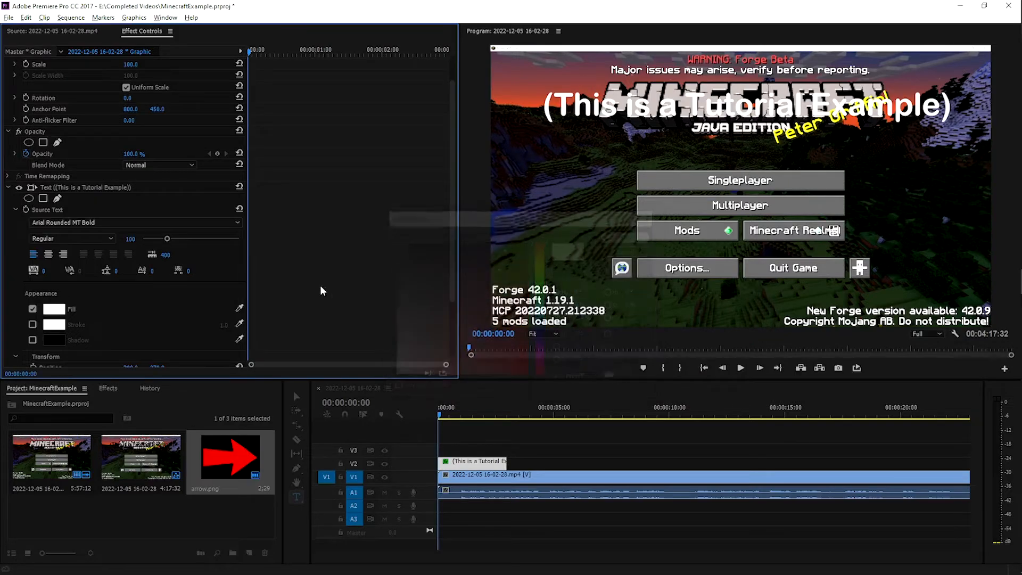
Enable a stroke on the "(This is a Tutorial Example)" text, with black as its colour and a width of 15
click(32, 325)
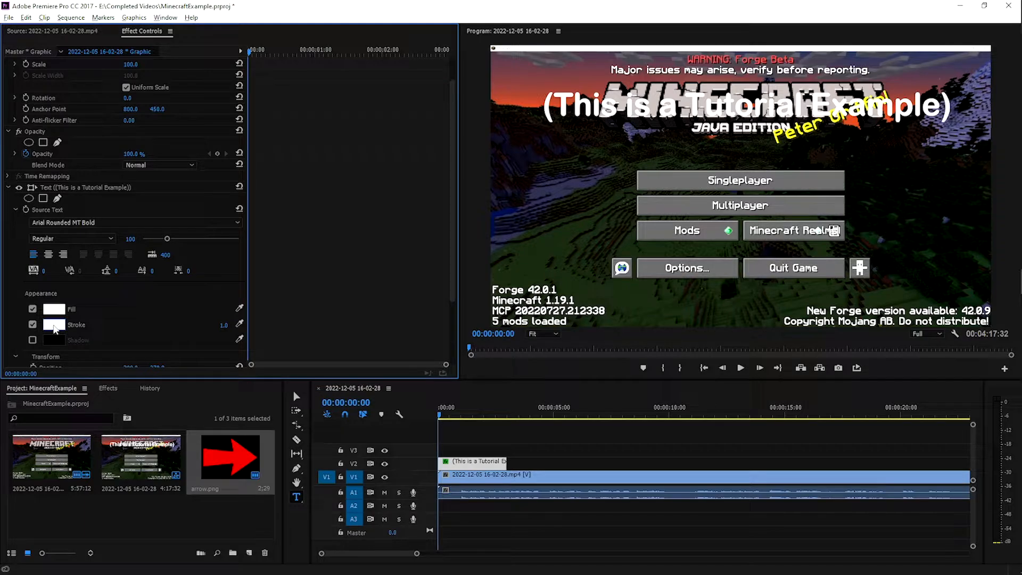
click(644, 102)
key(ctrl+a)
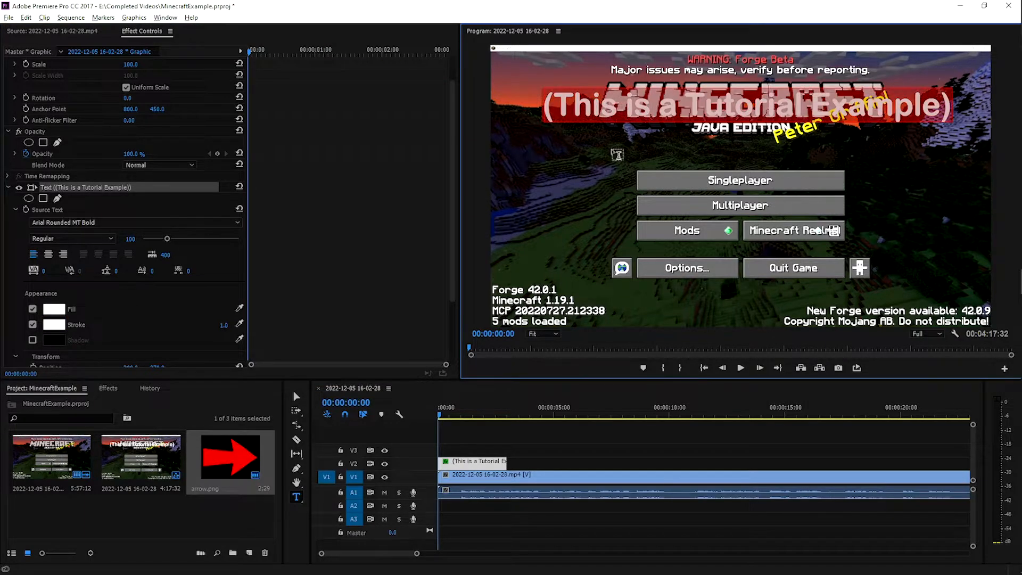
click(53, 324)
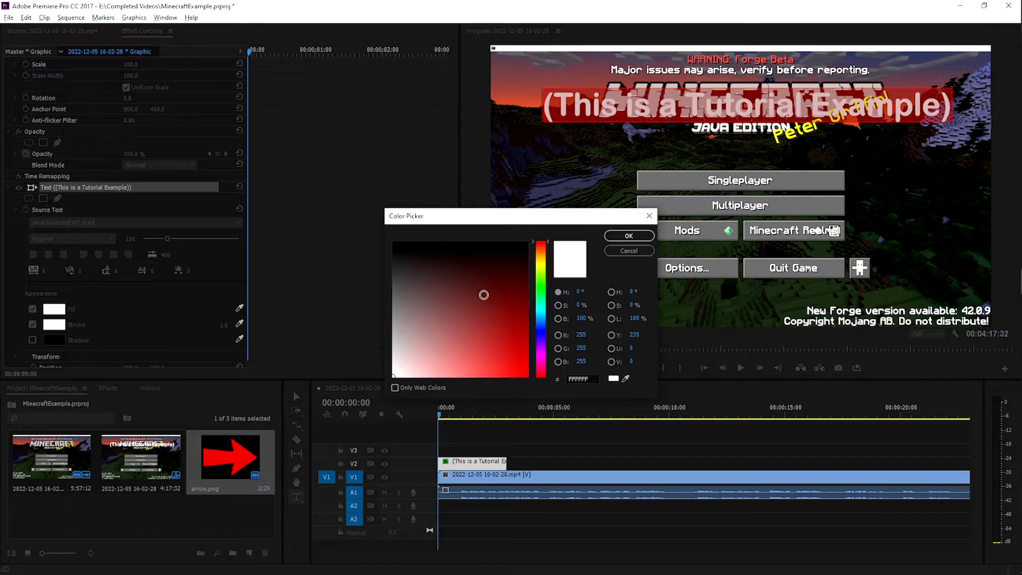
click(629, 236)
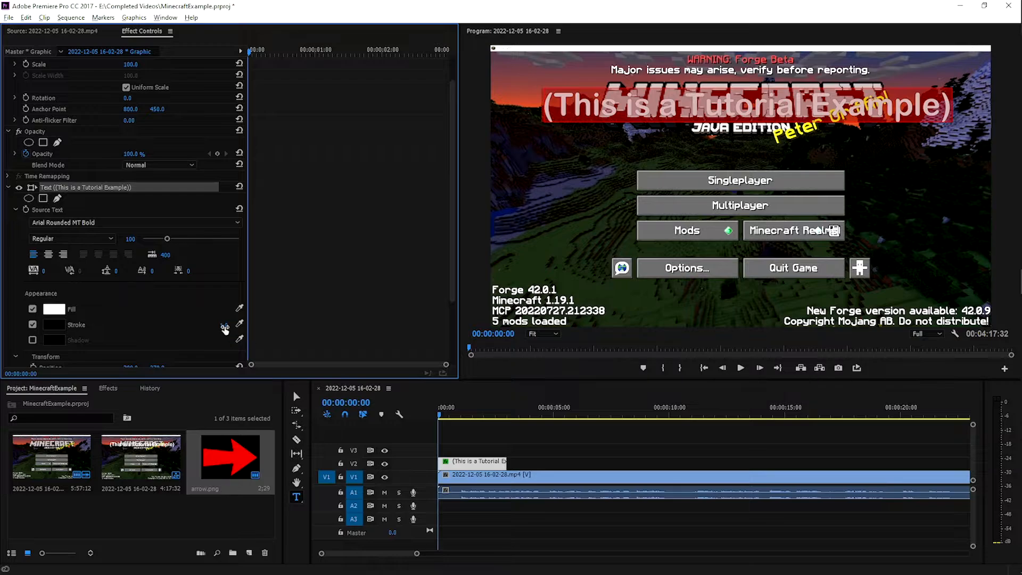
mouse_move(224, 325)
mouse_down()
mouse_move(277, 325)
mouse_move(231, 324)
mouse_up()
click(575, 93)
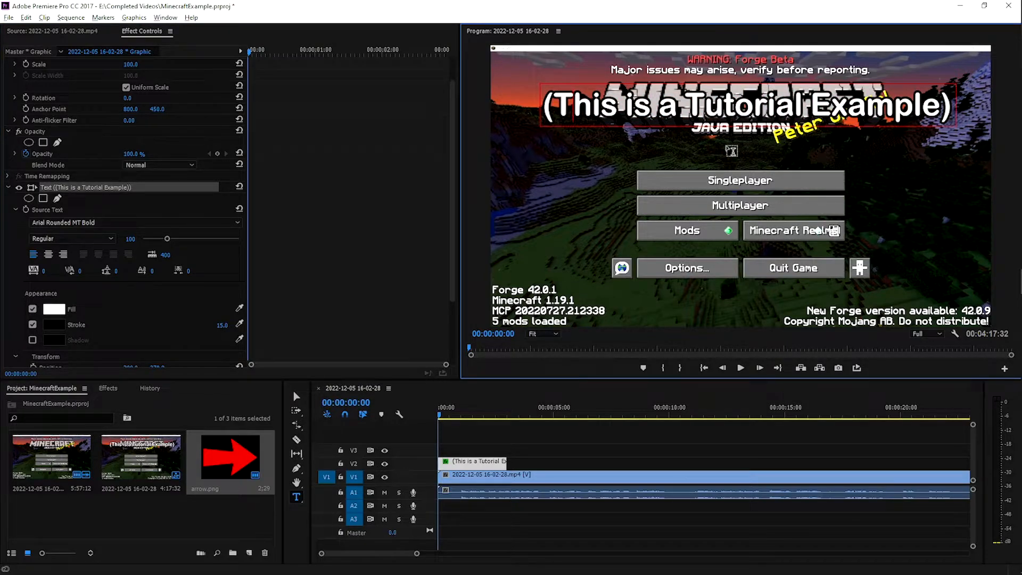
click(589, 451)
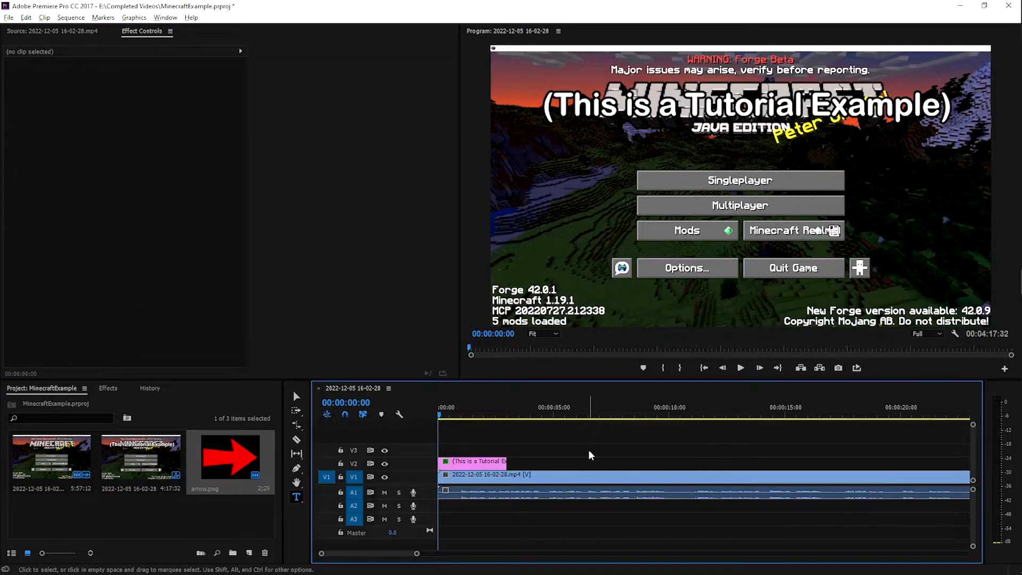
Try shifting the title graphic horizontally to 743 with its Motion position, and reset the whole Motion effect
click(476, 461)
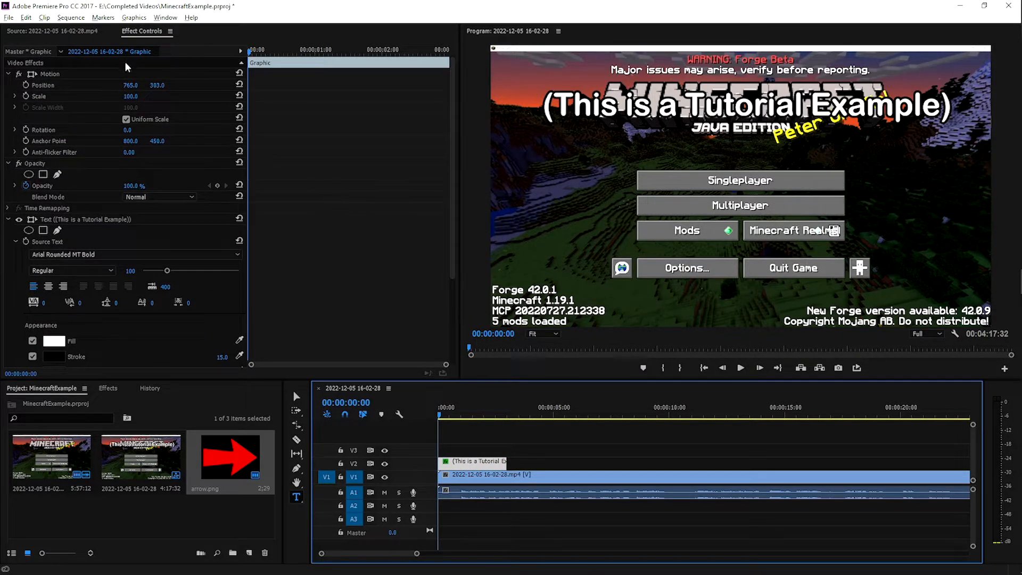
mouse_move(134, 85)
mouse_down()
mouse_move(321, 85)
mouse_move(121, 85)
mouse_up()
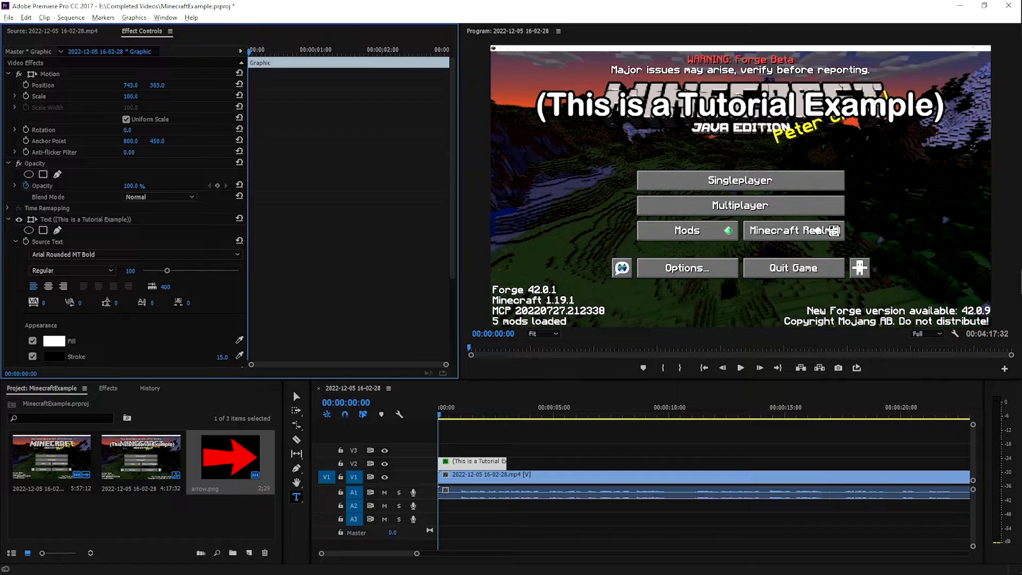
click(235, 72)
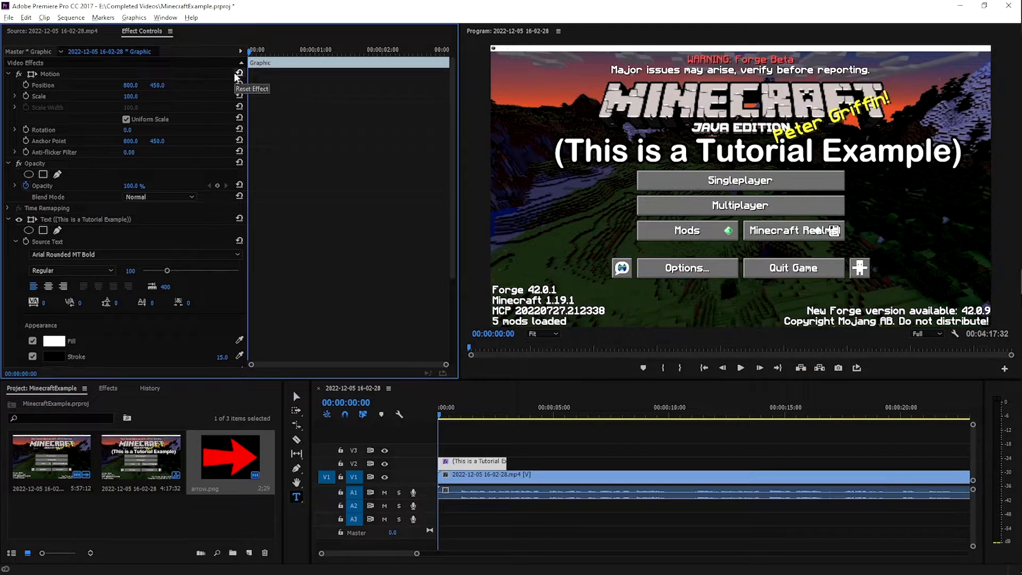
Set the text layer's own horizontal position to 705.9, and try shifting the whole graphic before resetting its Motion position
scroll(289, 222, down, 4)
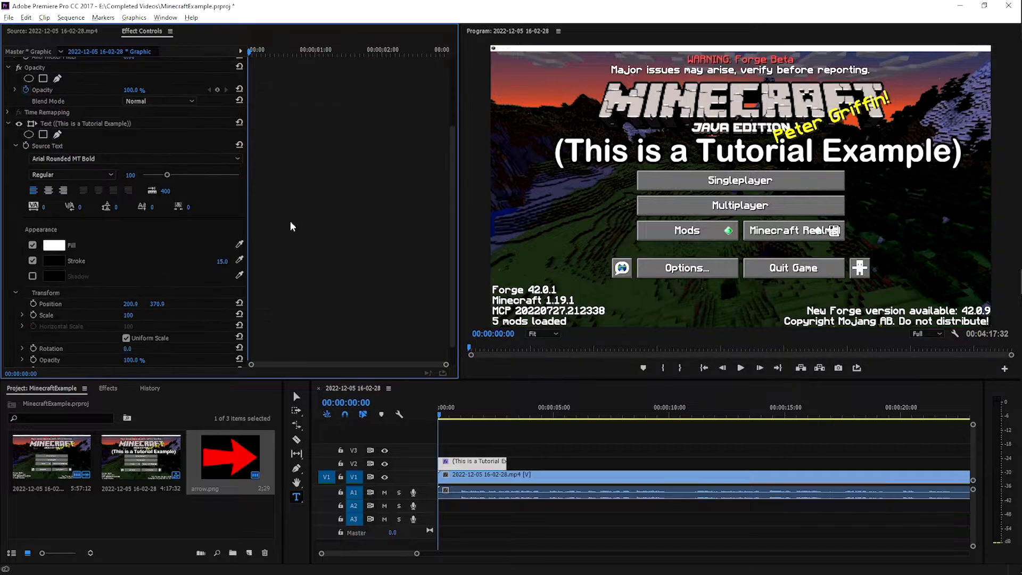
drag(122, 304, 391, 307)
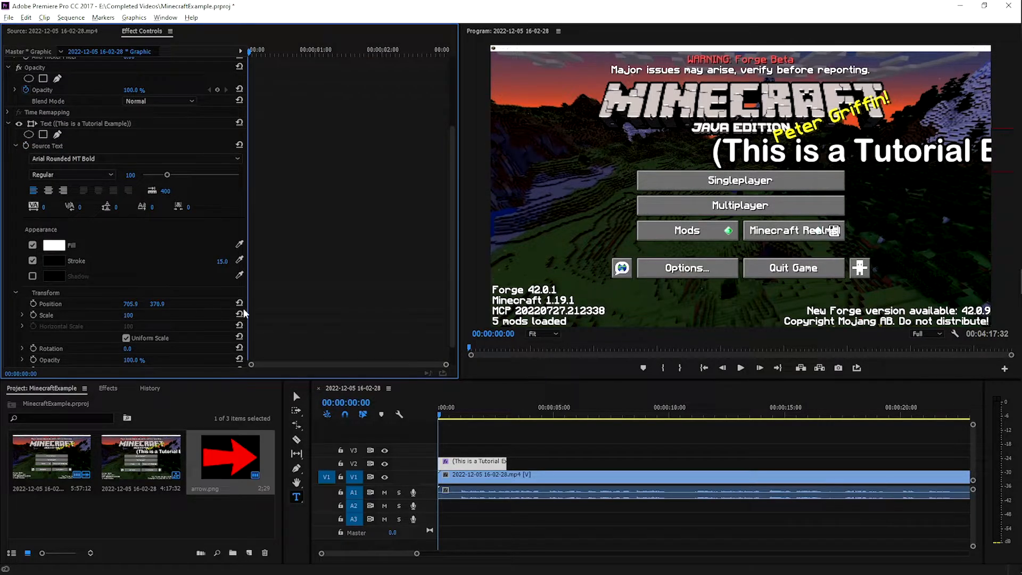
scroll(371, 194, up, 4)
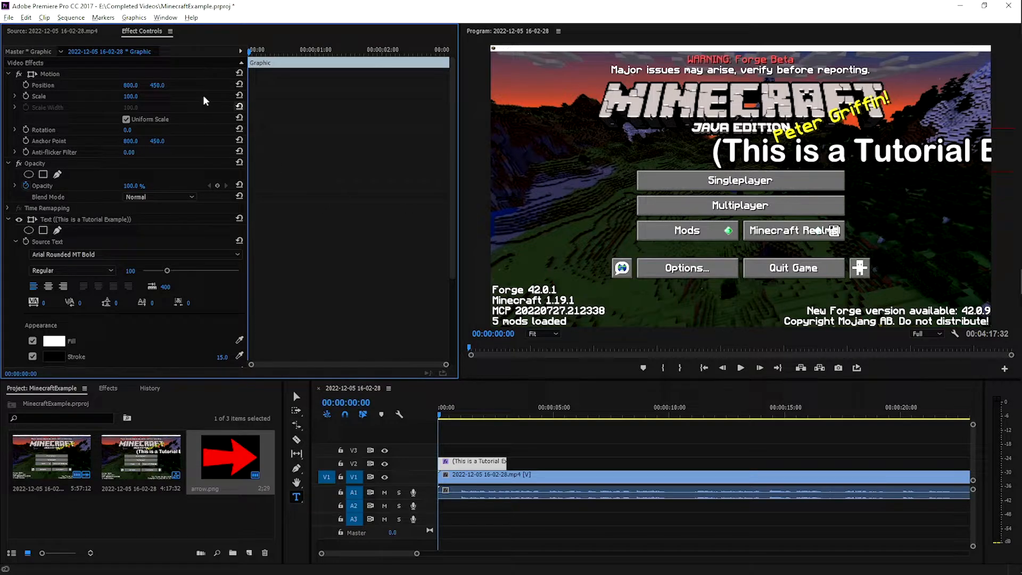
drag(127, 85, 135, 86)
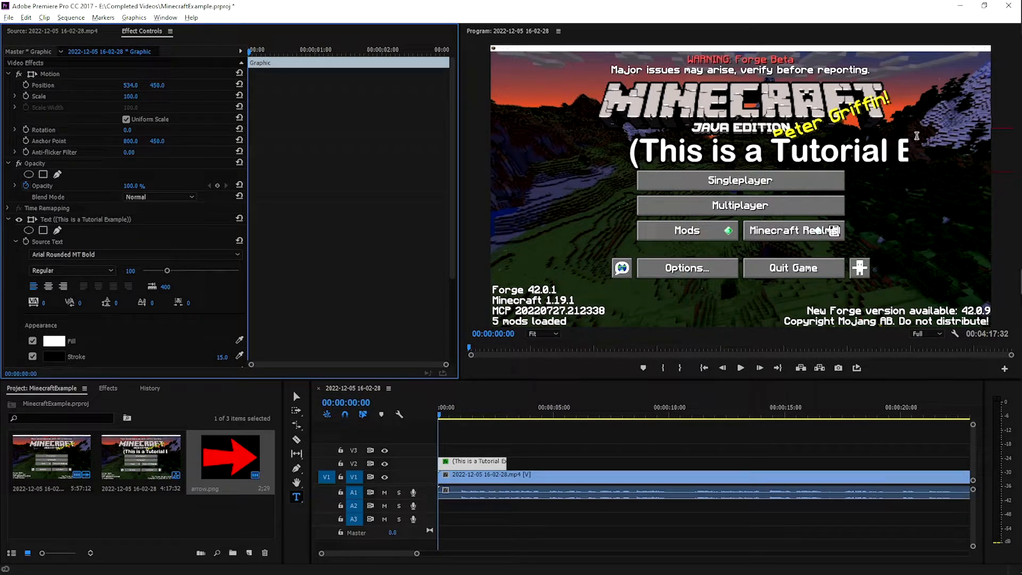
click(239, 85)
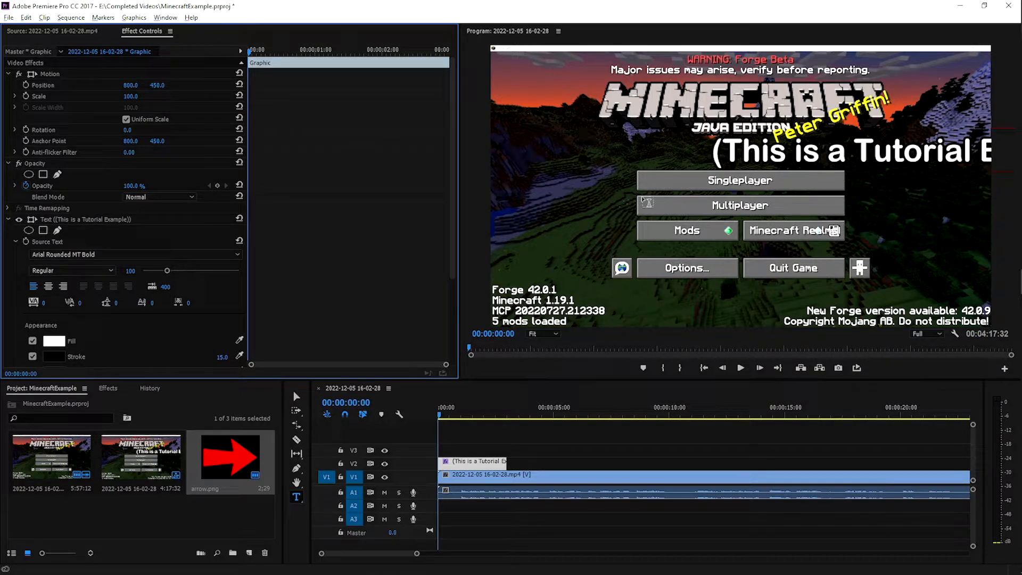
Add a second text reading "Hello" to the same graphic clip, beside the Mods button in the video frame
click(473, 465)
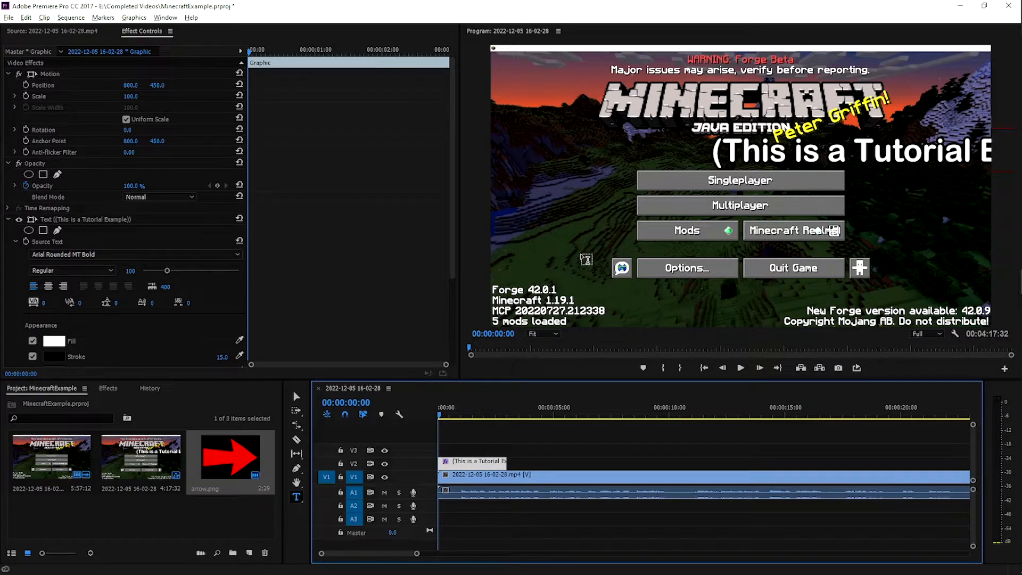
click(567, 230)
text(GH)
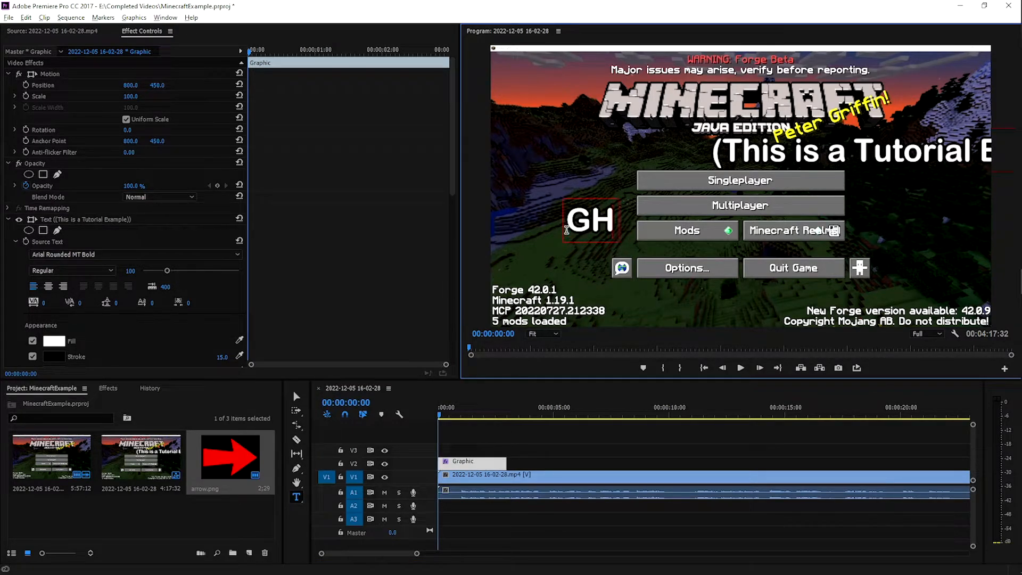
key(BackSpace)
key(BackSpace)
text(Hello)
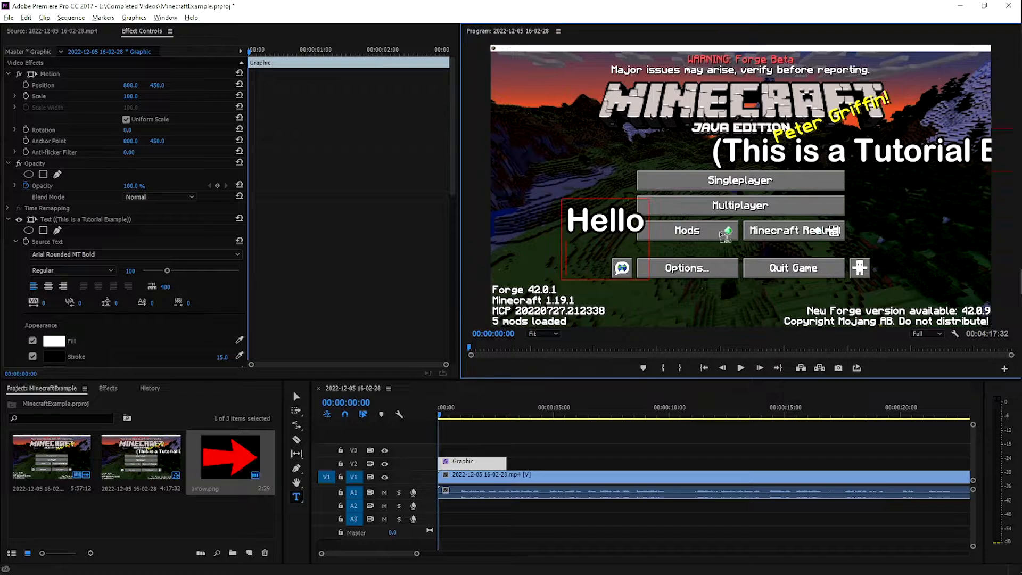
Add a third text reading "Hi There" to the same graphic clip, on the opposite side of the frame from "Hello"
click(825, 215)
text(Hi There)
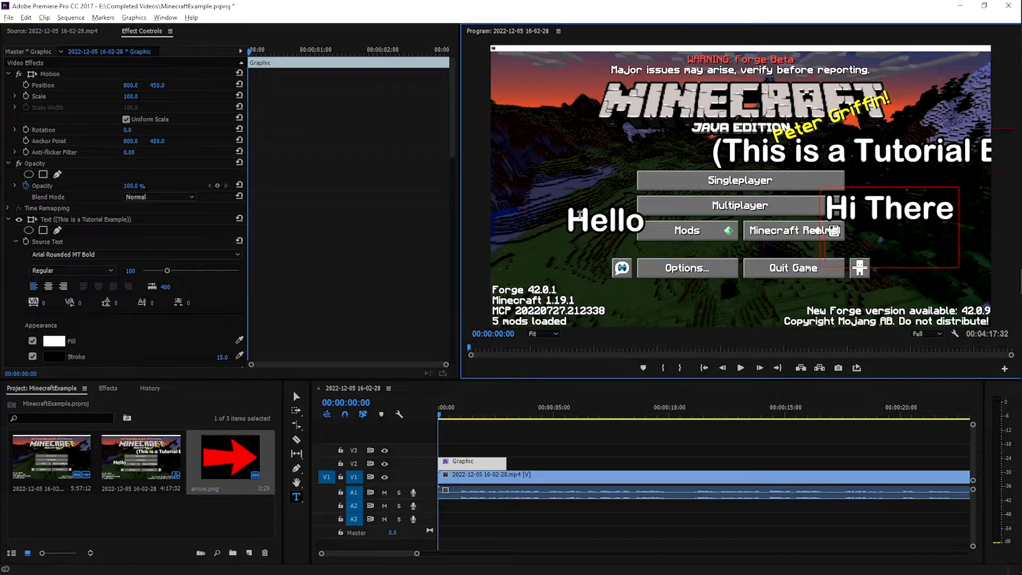
click(347, 326)
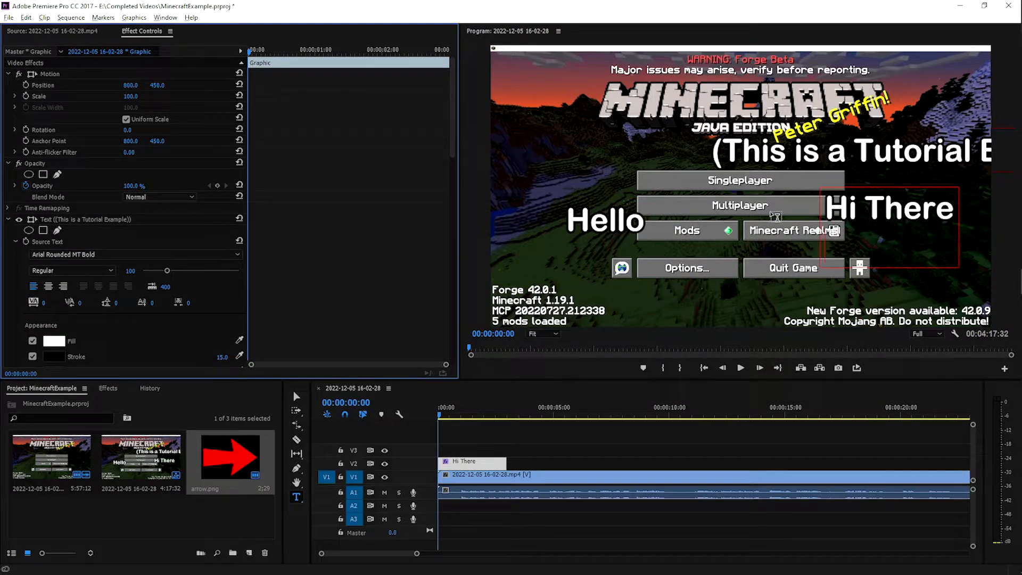
Try shifting all three texts together horizontally with the graphic's Motion position, and reset that position
drag(131, 86, 207, 87)
click(239, 84)
Change the fill colour of the "Hello" text to dark red
scroll(350, 169, down, 10)
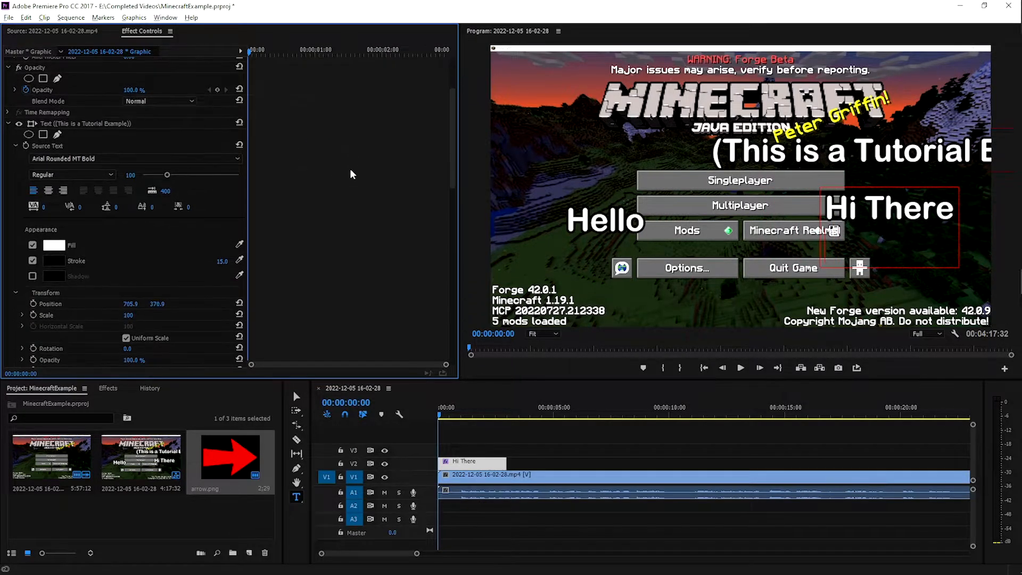
scroll(96, 208, down, 10)
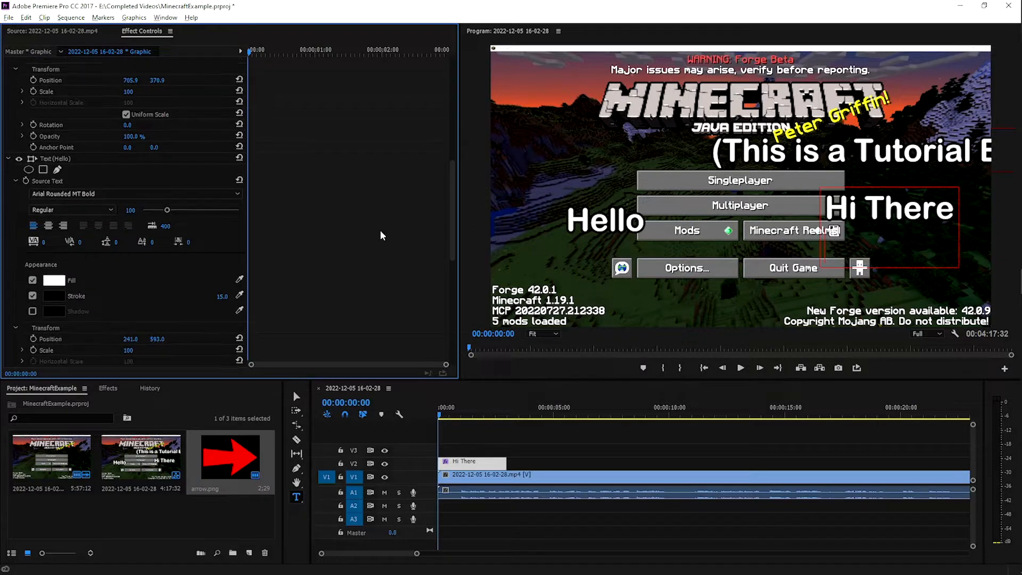
scroll(276, 181, down, 4)
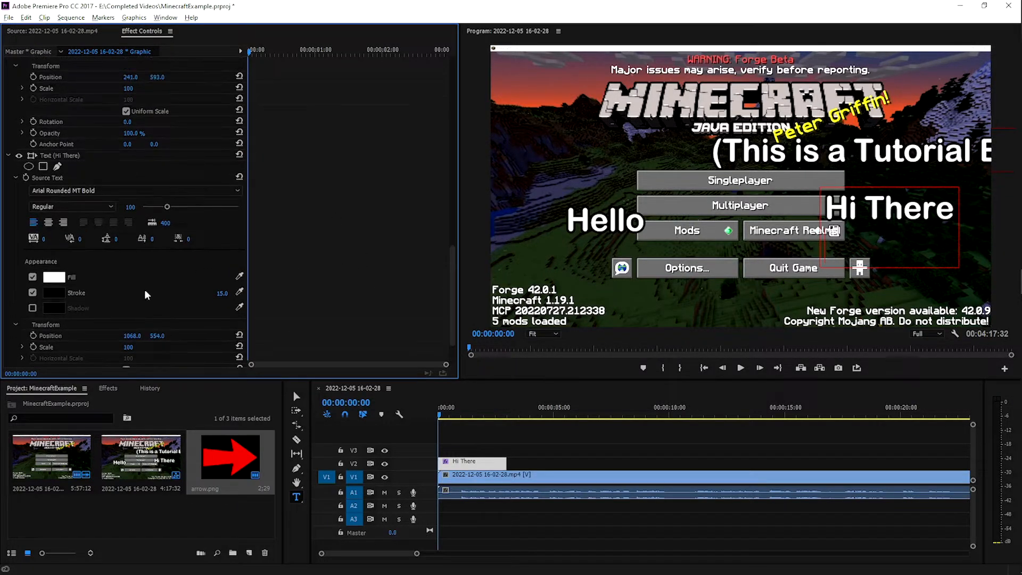
click(605, 220)
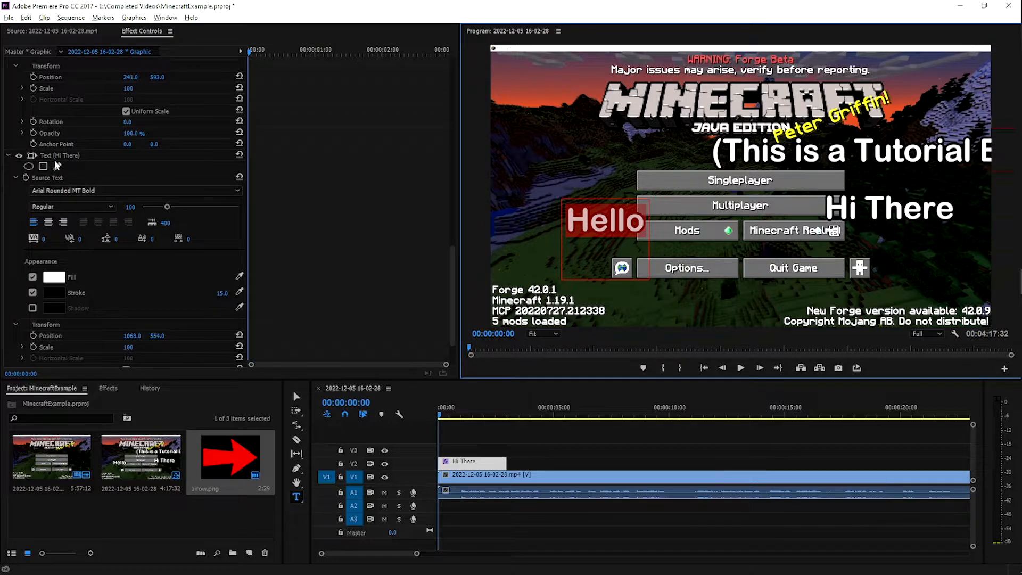
scroll(414, 245, up, 9)
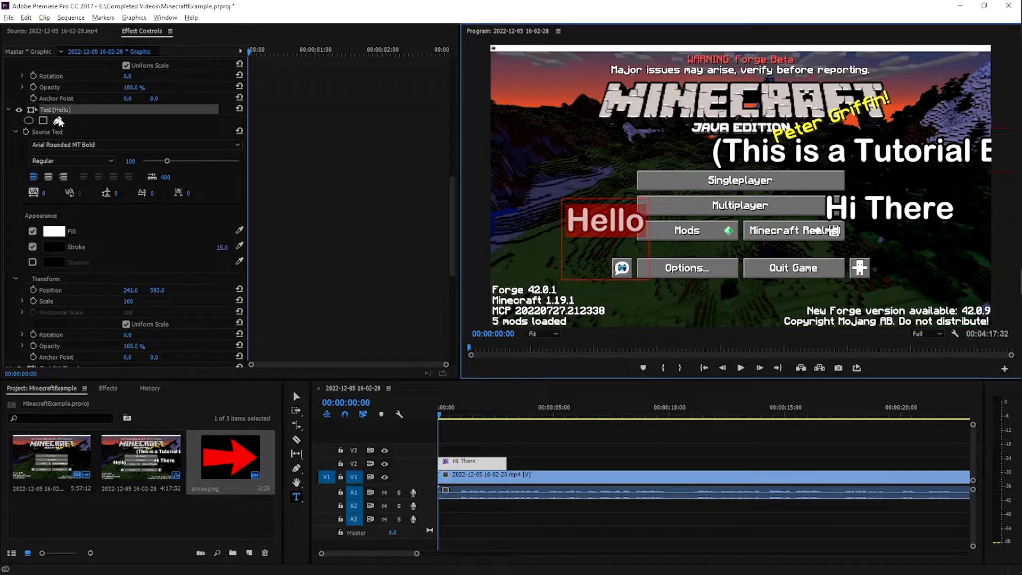
click(54, 231)
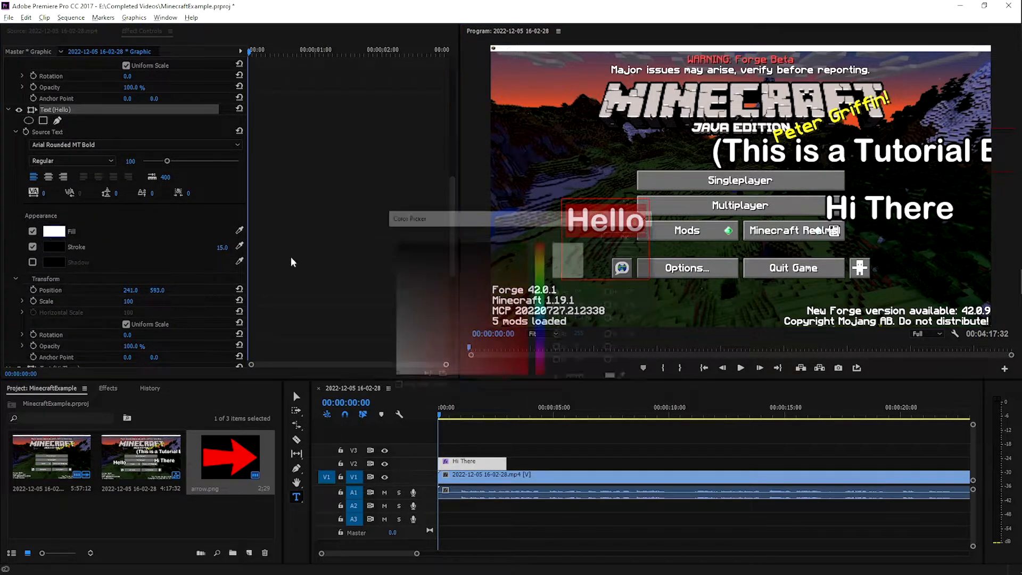
click(504, 294)
click(632, 234)
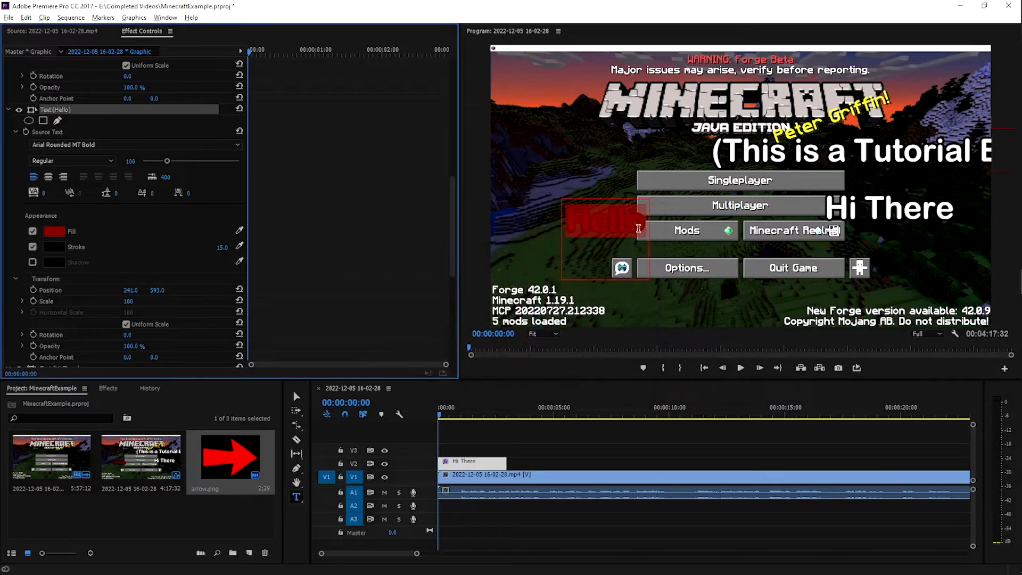
Change the fill colour of the "Hi There" text to bright blue
click(872, 209)
scroll(349, 281, down, 9)
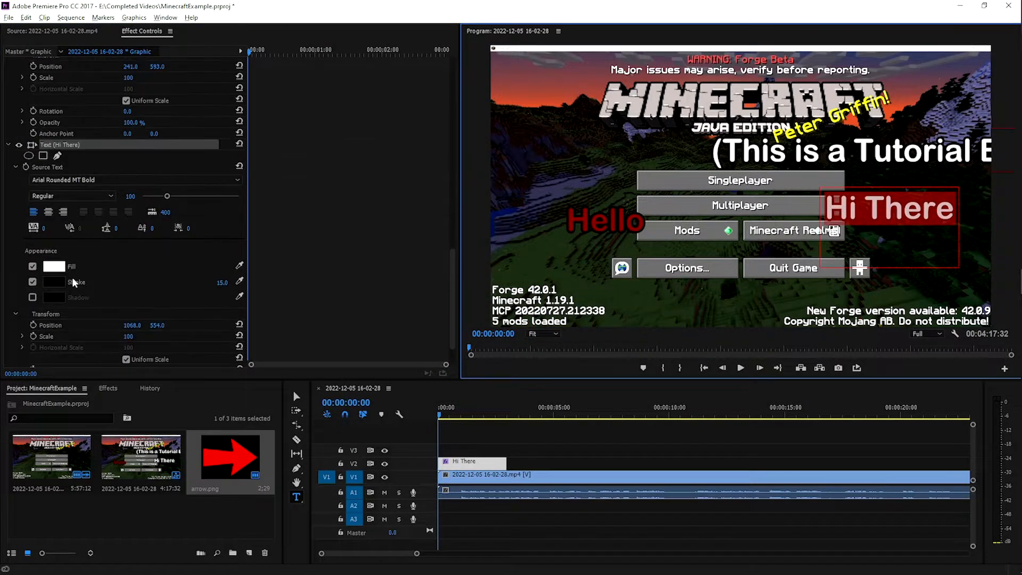
click(58, 267)
click(541, 322)
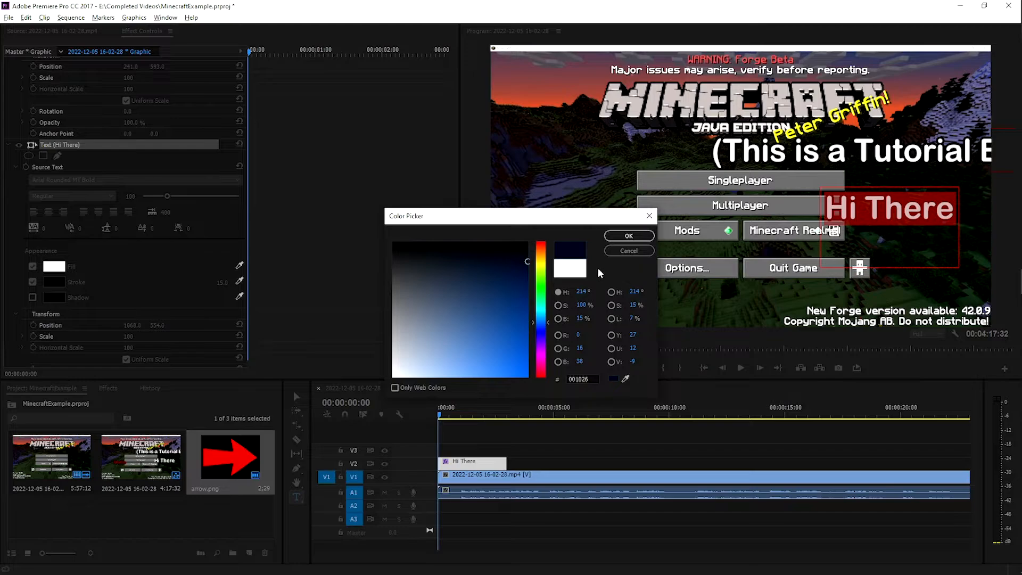
drag(488, 357, 596, 364)
click(639, 237)
click(873, 210)
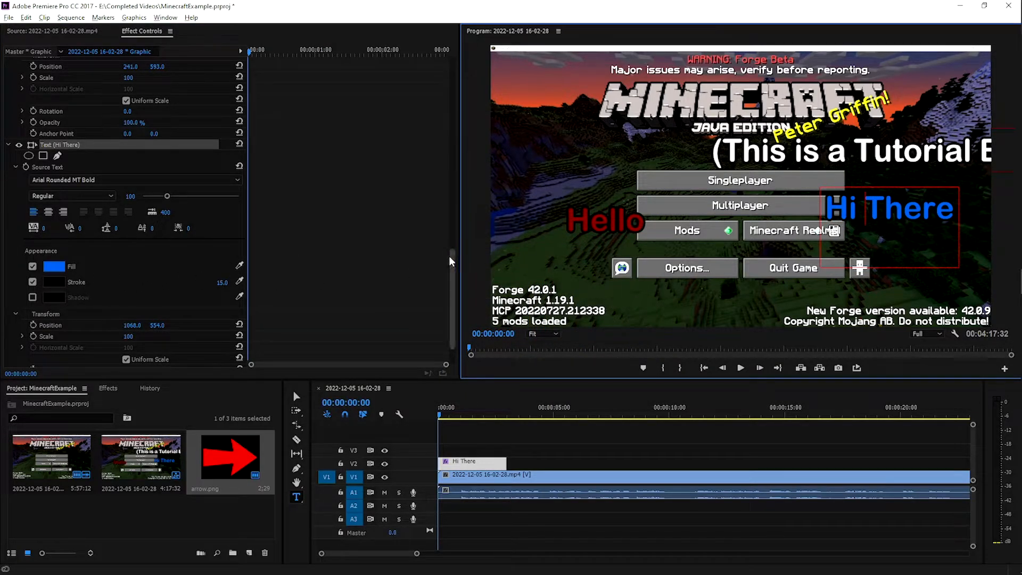
Move only the "(This is a Tutorial Example)" text back into the frame by setting its own horizontal position to 188.9
scroll(359, 242, up, 3)
scroll(362, 246, up, 5)
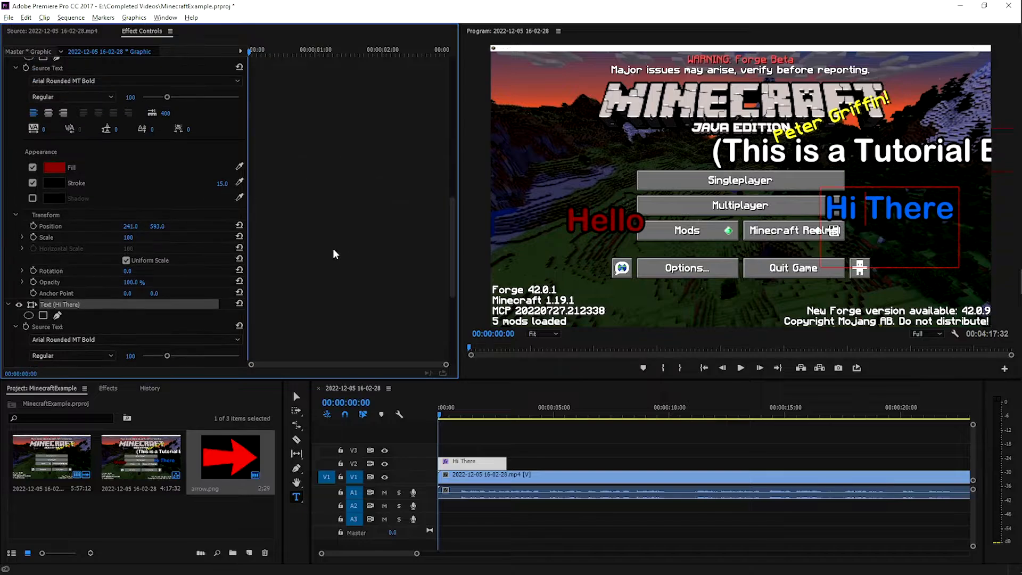
scroll(37, 292, down, 2)
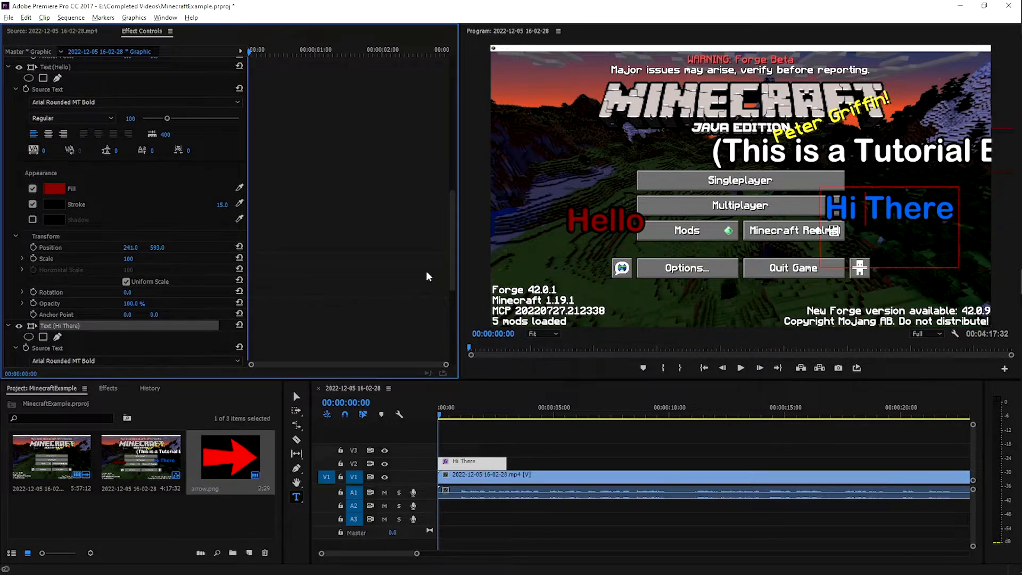
scroll(380, 247, up, 9)
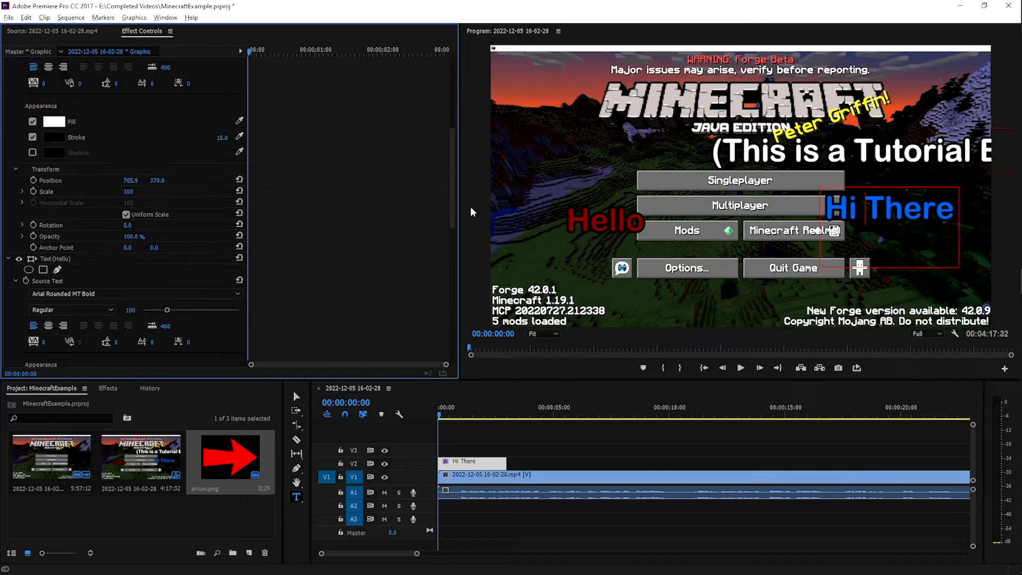
scroll(356, 202, up, 1)
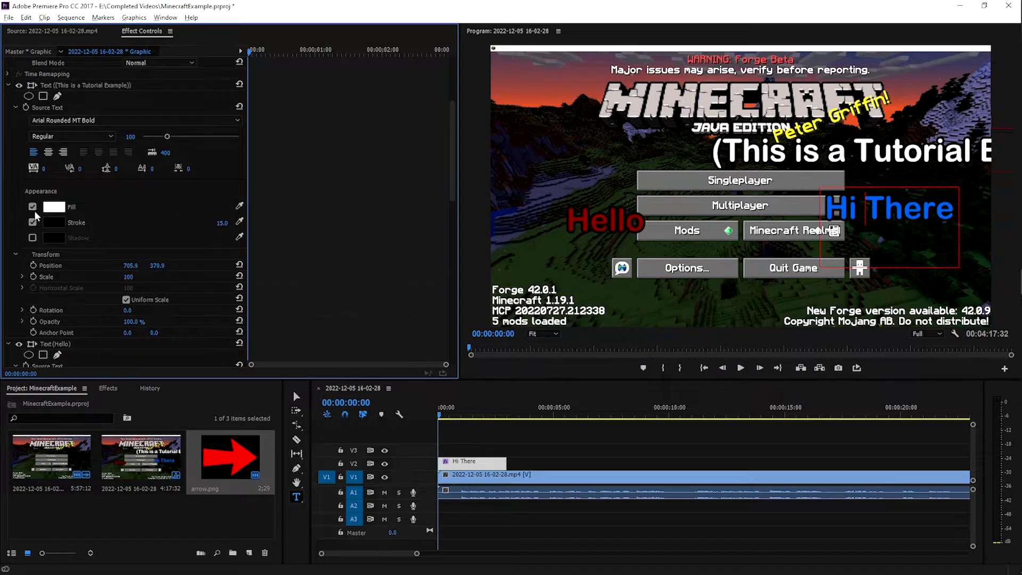
scroll(248, 217, up, 2)
scroll(353, 236, down, 2)
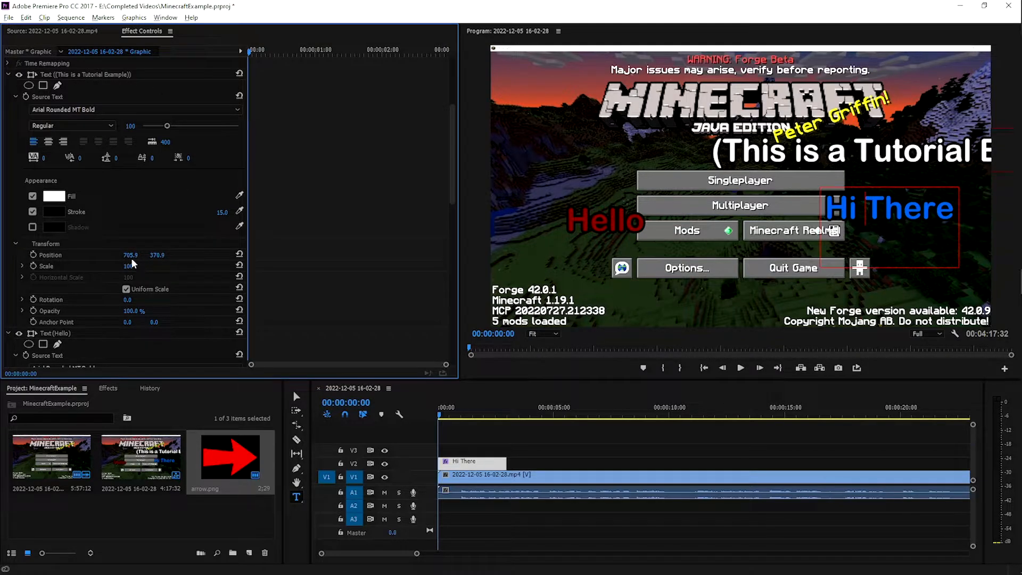
drag(131, 256, 8, 256)
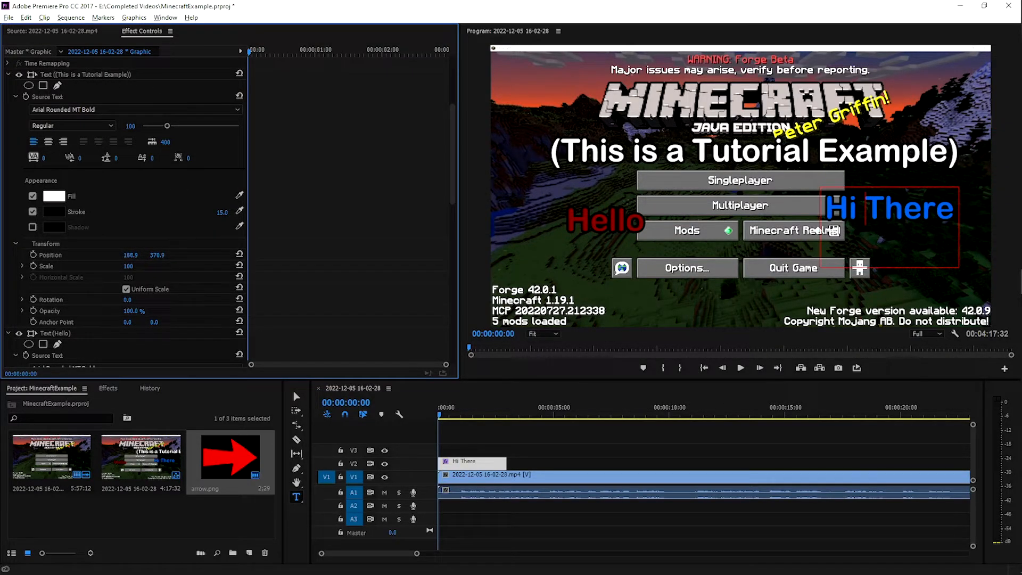
Try shifting the whole graphic sideways with its Motion position, and reset the position to its default
scroll(322, 243, up, 4)
scroll(323, 246, up, 3)
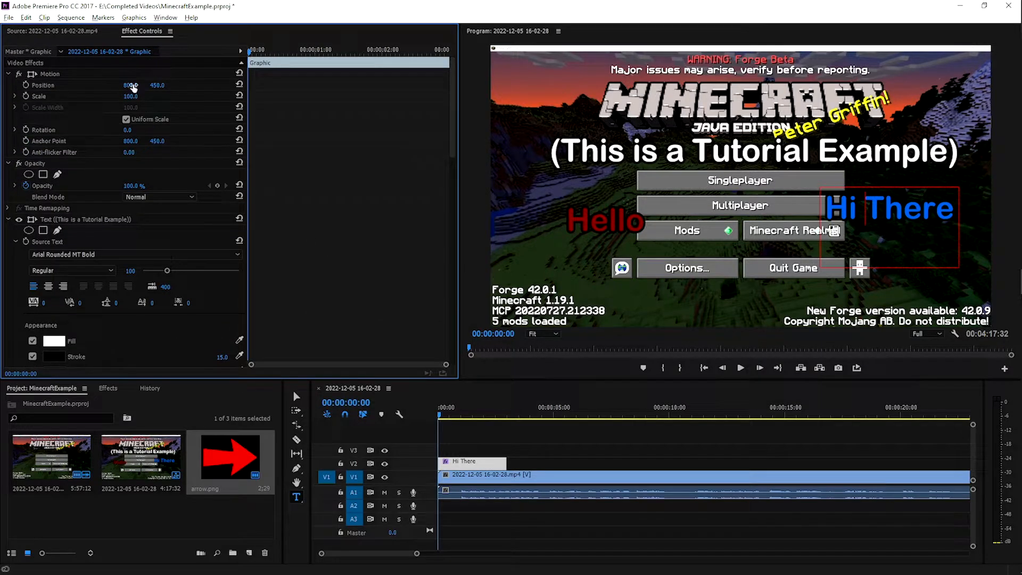
mouse_move(131, 85)
mouse_down()
mouse_move(156, 85)
mouse_move(135, 85)
mouse_up()
click(240, 85)
drag(128, 86, 106, 85)
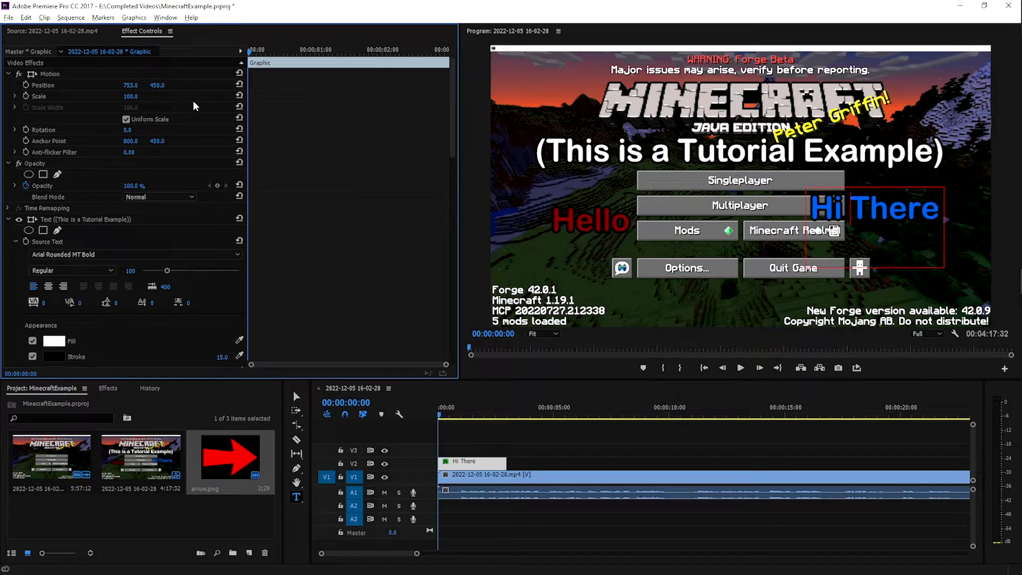
click(240, 85)
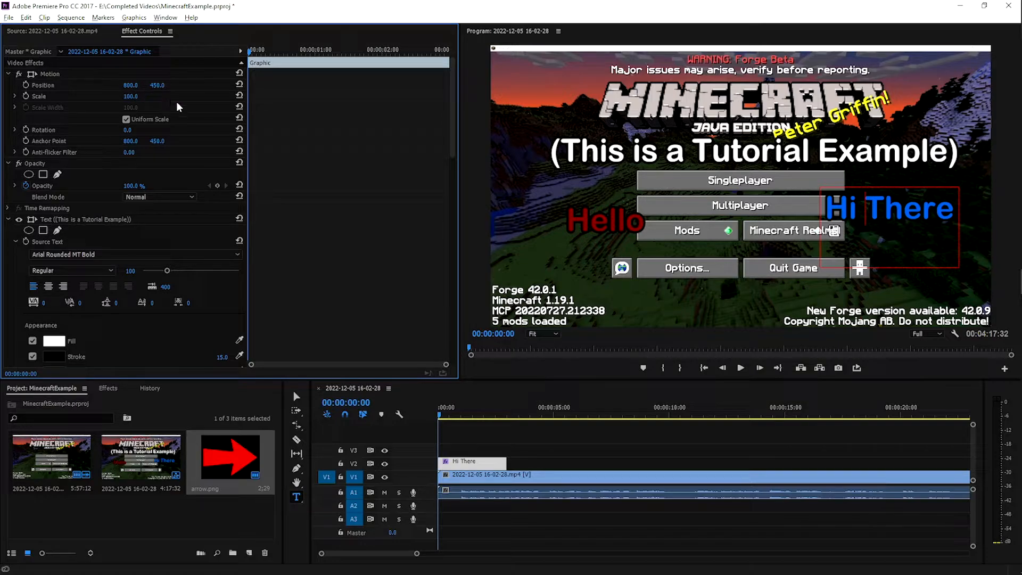
Remove the "Hello" and "Hi There" text layers from the graphic, keeping only "(This is a Tutorial Example)"
scroll(352, 159, down, 5)
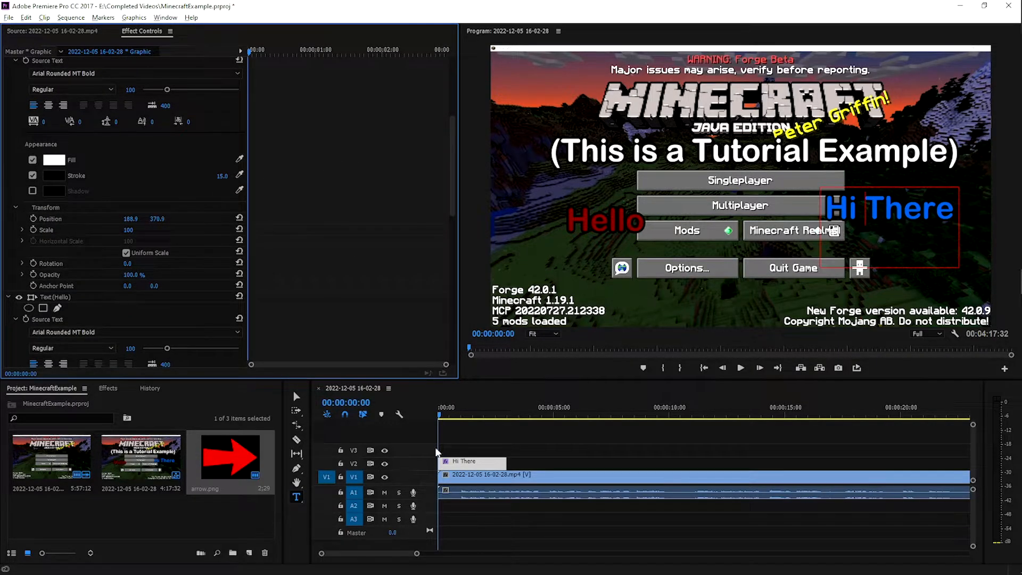
scroll(295, 219, down, 6)
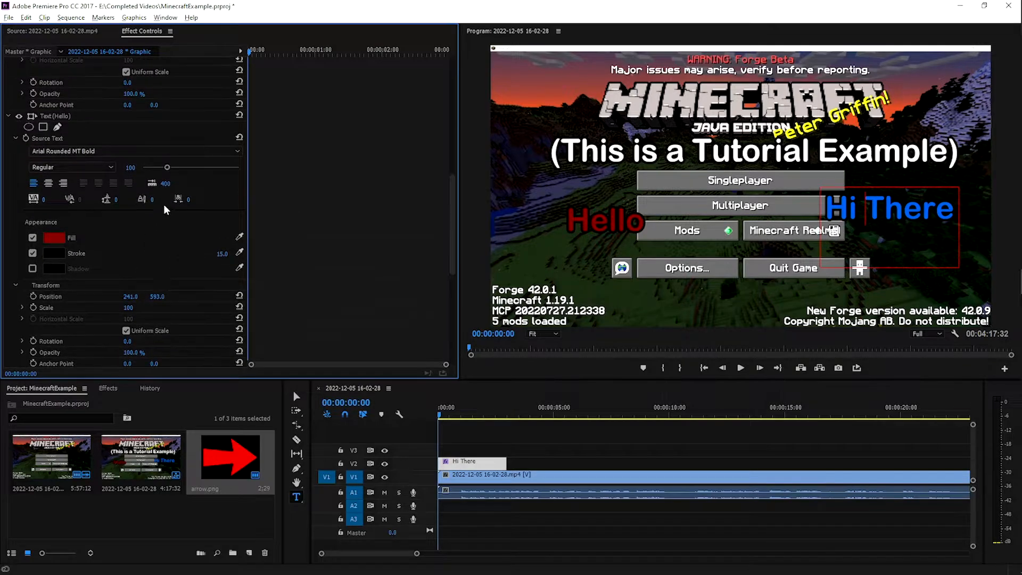
key(Delete)
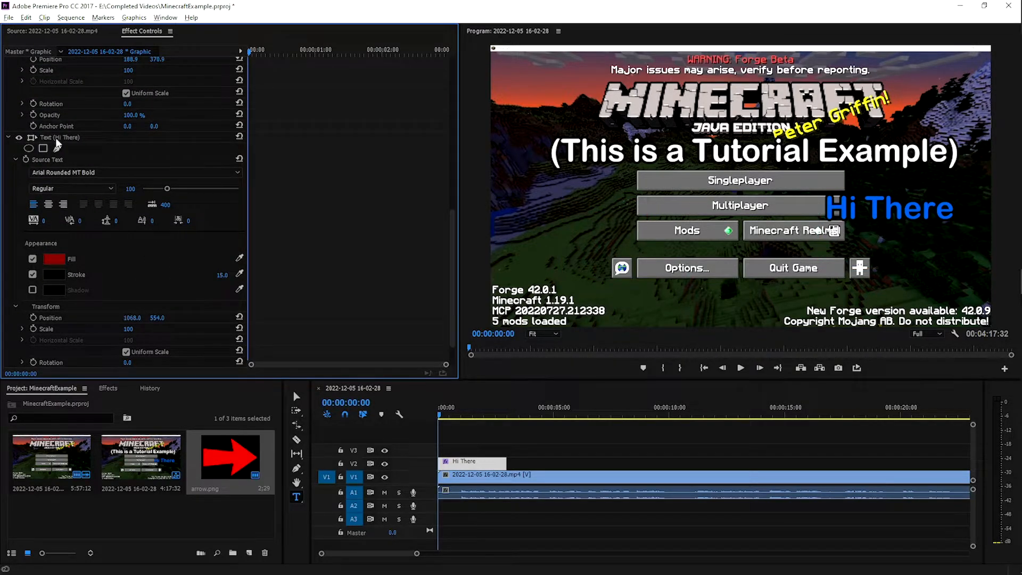
right_click(55, 137)
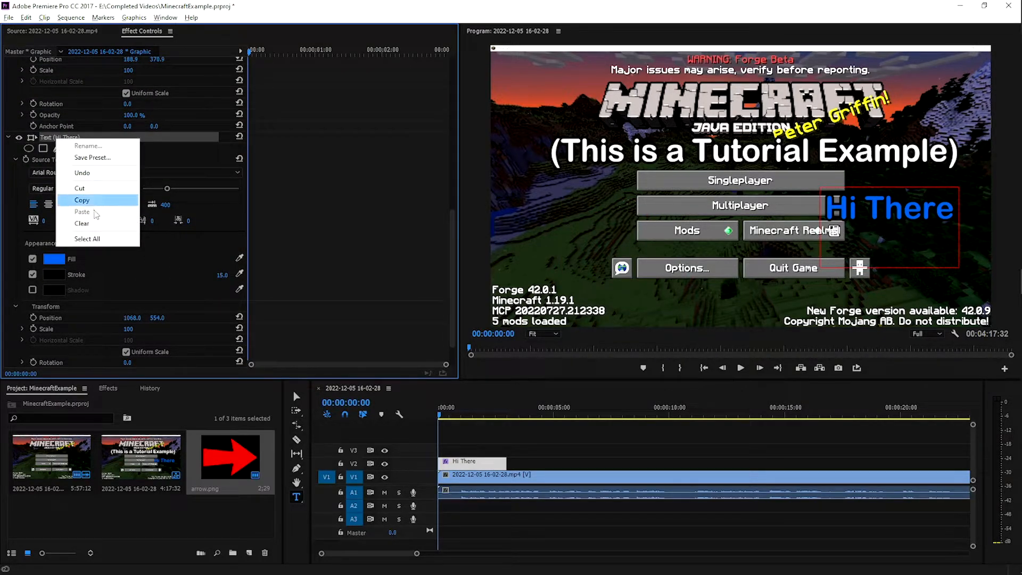
click(80, 188)
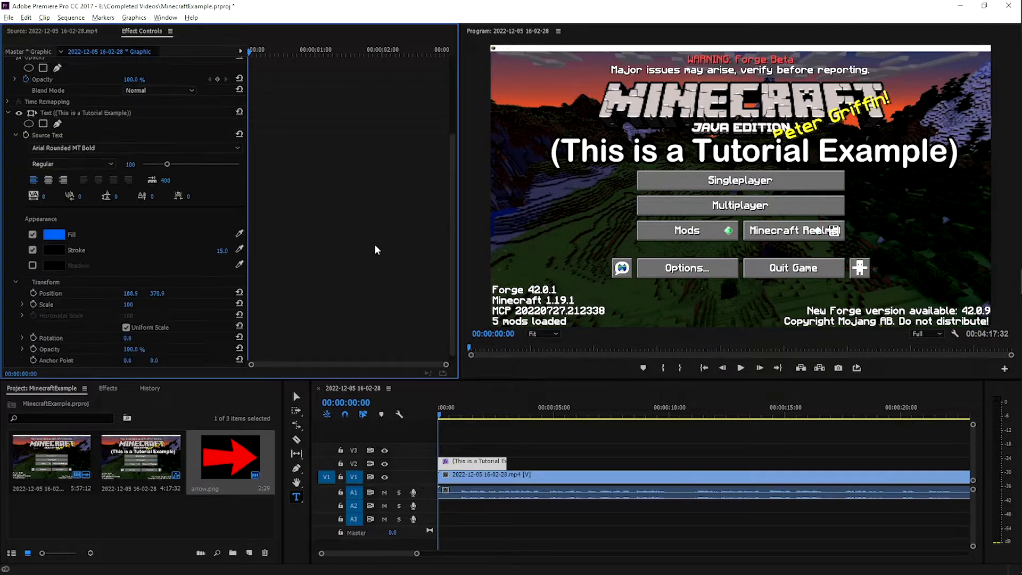
Extend the end of the text graphic clip on V2 to about 00:00:04:44
click(554, 439)
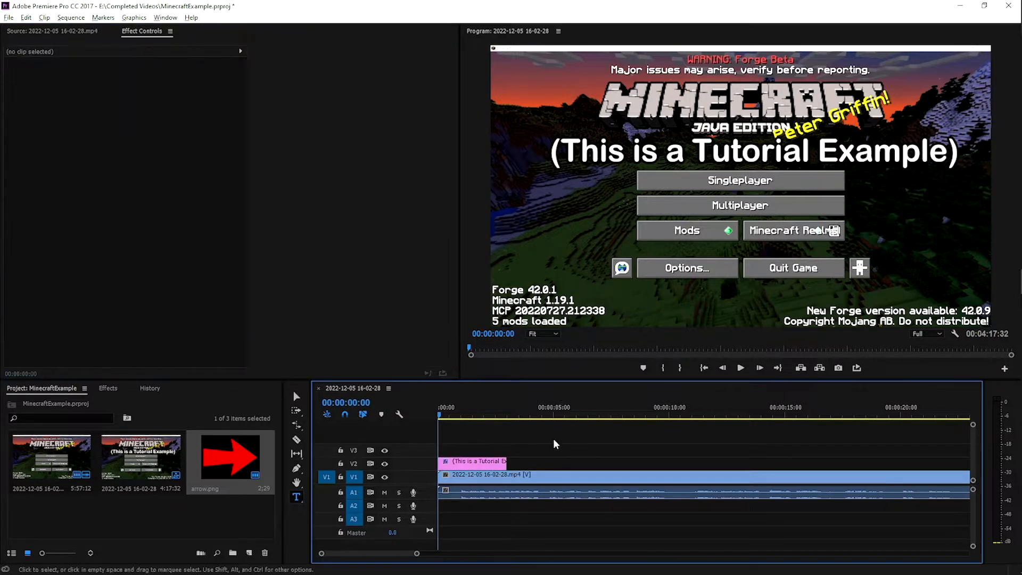
drag(506, 462, 550, 461)
Turn on keyframing for the graphic's Motion position at the clip's start and set it off-screen at -705, 175
click(179, 68)
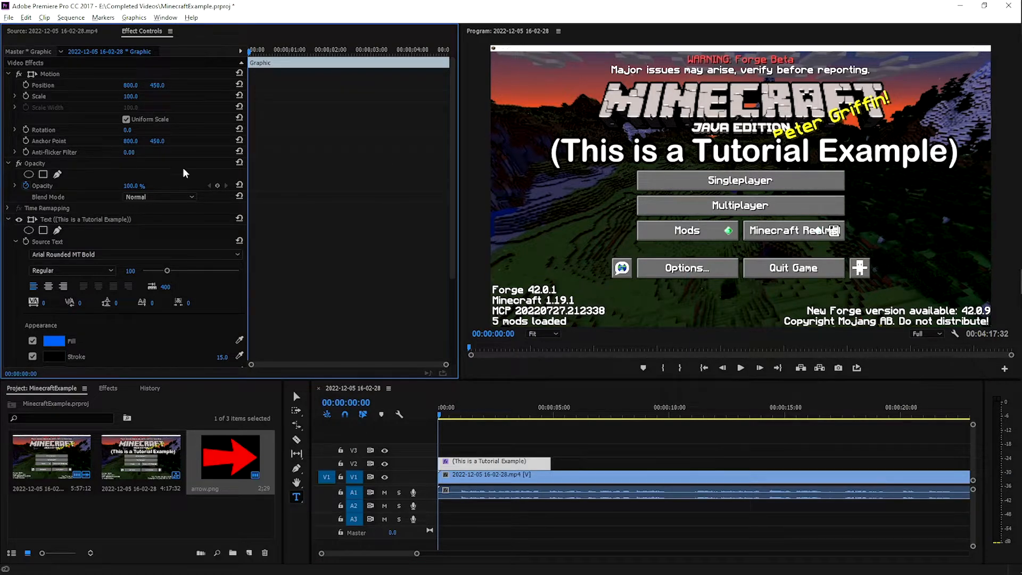
scroll(343, 177, down, 5)
scroll(343, 181, up, 5)
click(43, 86)
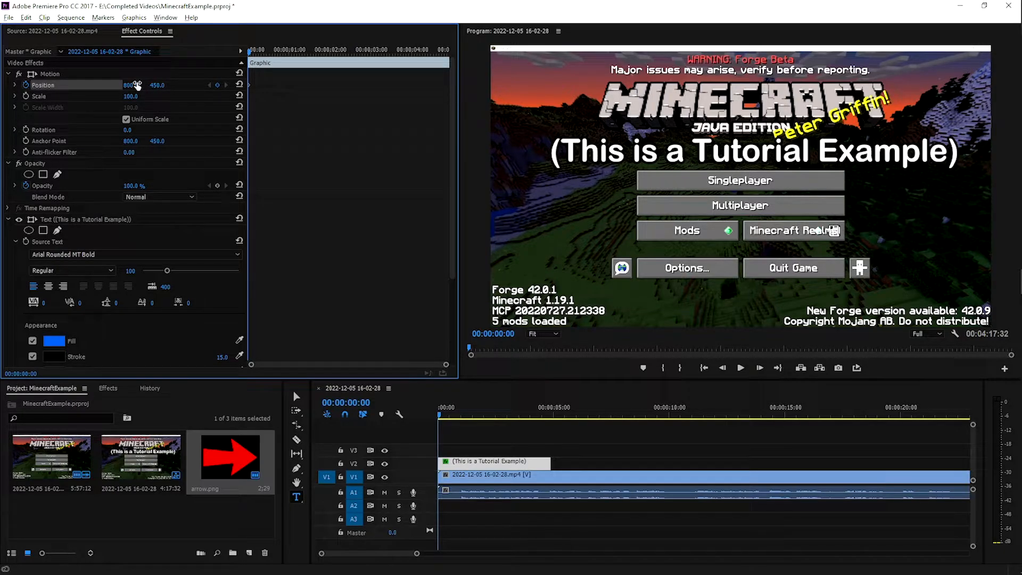
drag(137, 86, 22, 85)
mouse_move(159, 86)
mouse_down()
mouse_move(63, 86)
mouse_move(142, 85)
mouse_up()
Keyframe the graphic's horizontal Motion position to 625 at 00:00:01:30, and hold it with another position keyframe at 00:00:03:15
key(space)
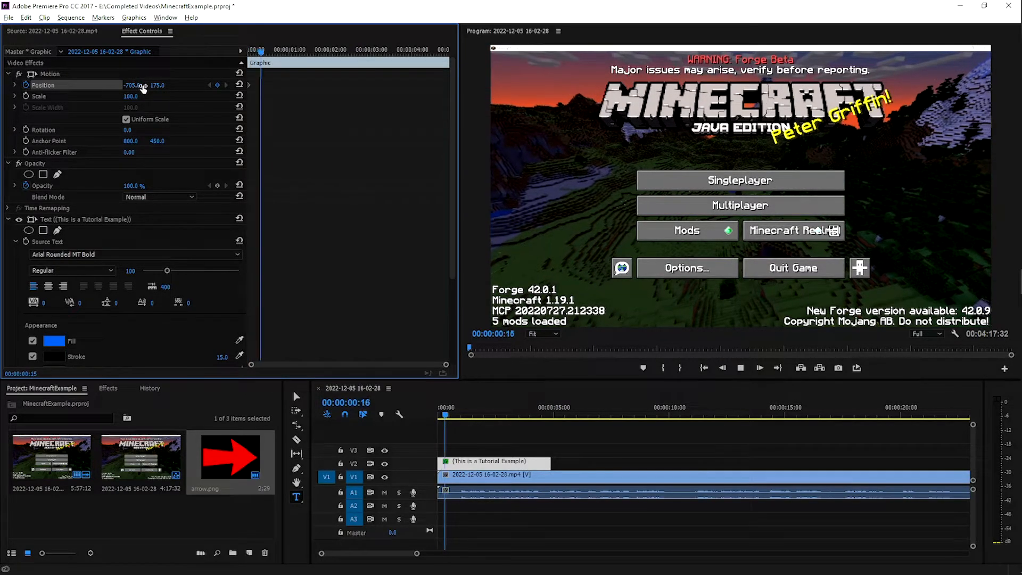
key(space)
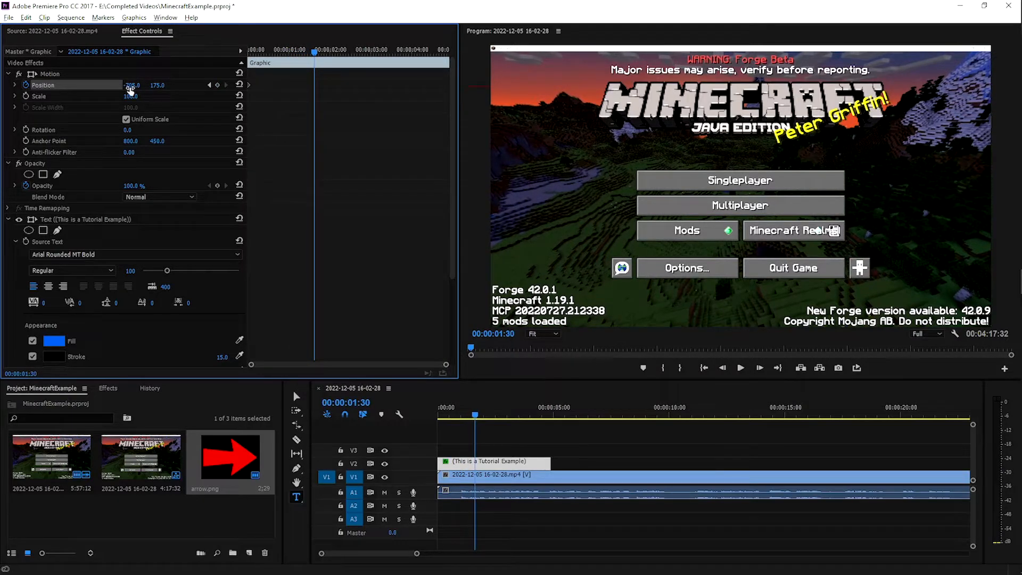
drag(130, 85, 201, 85)
key(space)
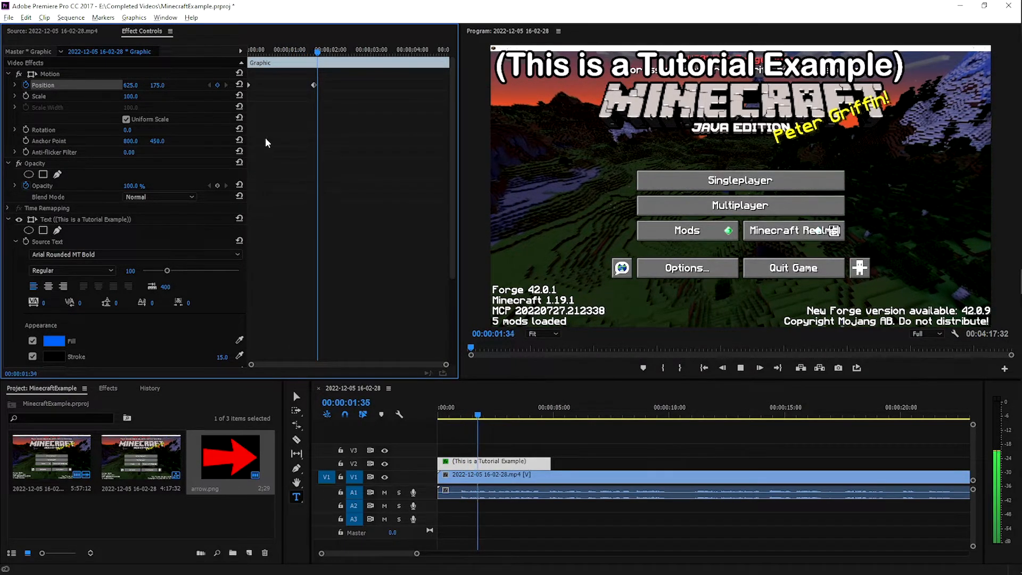
key(space)
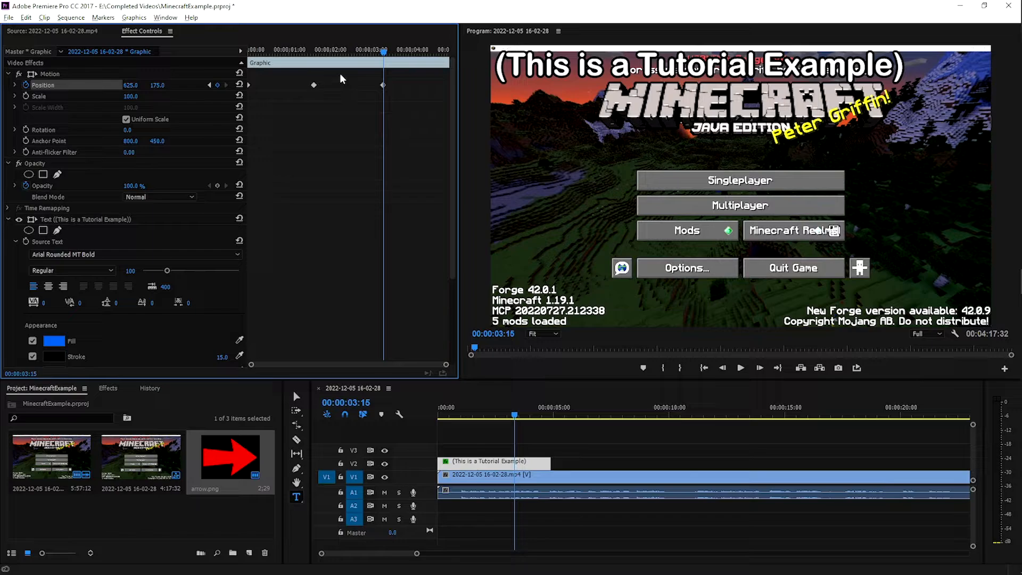
On the graphic clip's last frame, 00:00:04:43, keyframe its horizontal Motion position to -709 so the text slides off-screen
key(space)
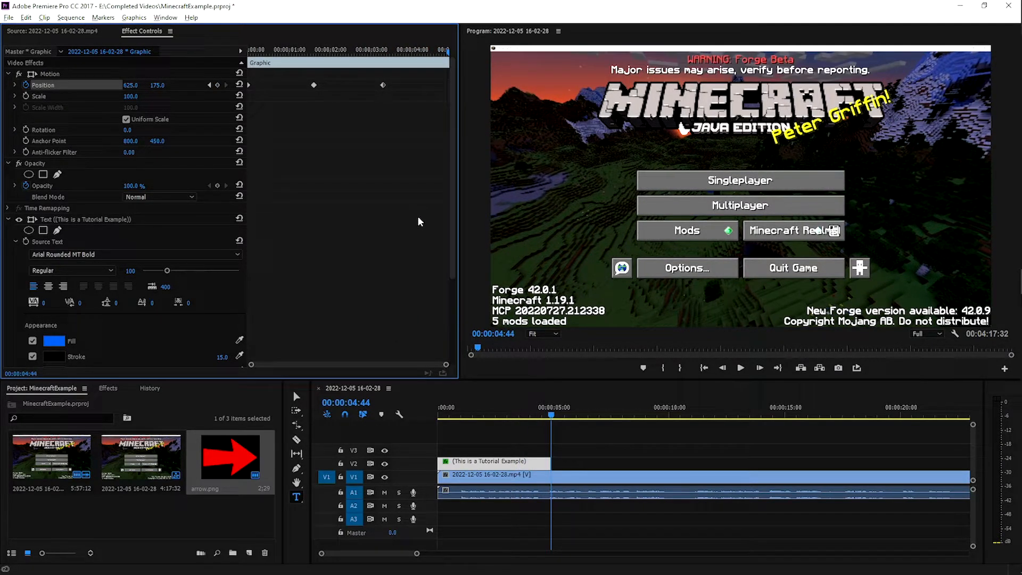
key(Left)
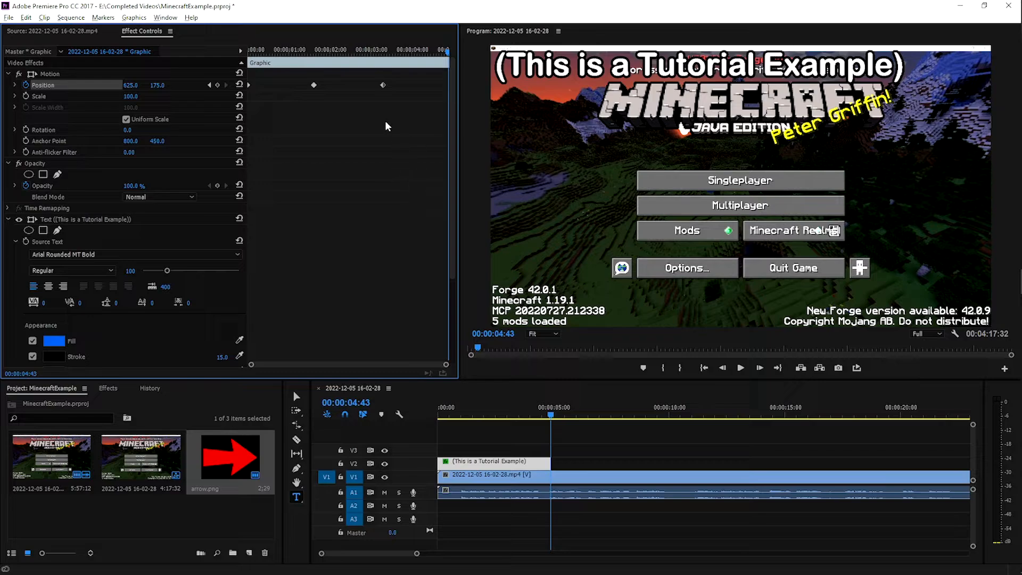
drag(391, 50, 456, 60)
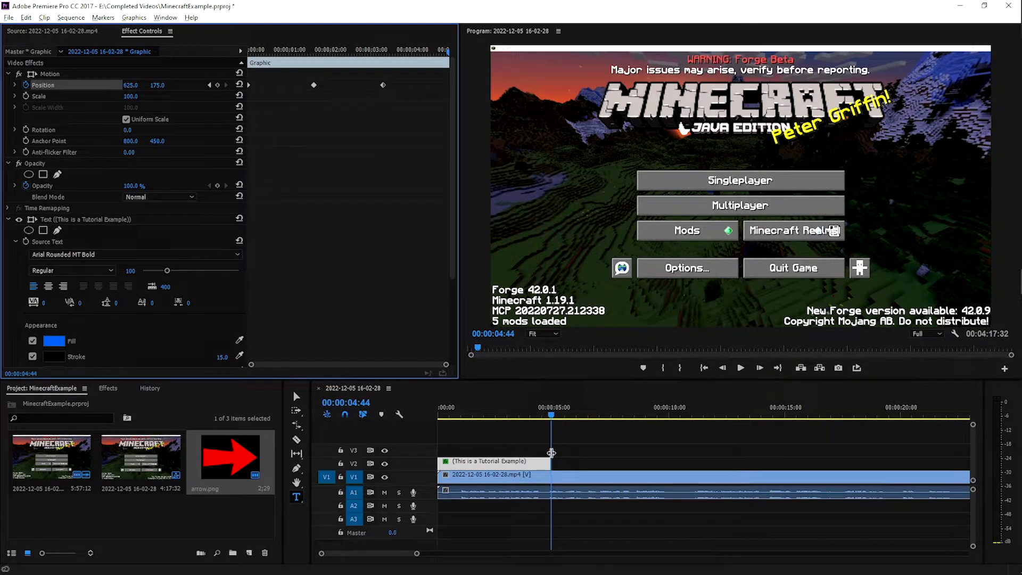
scroll(514, 484, up, 10)
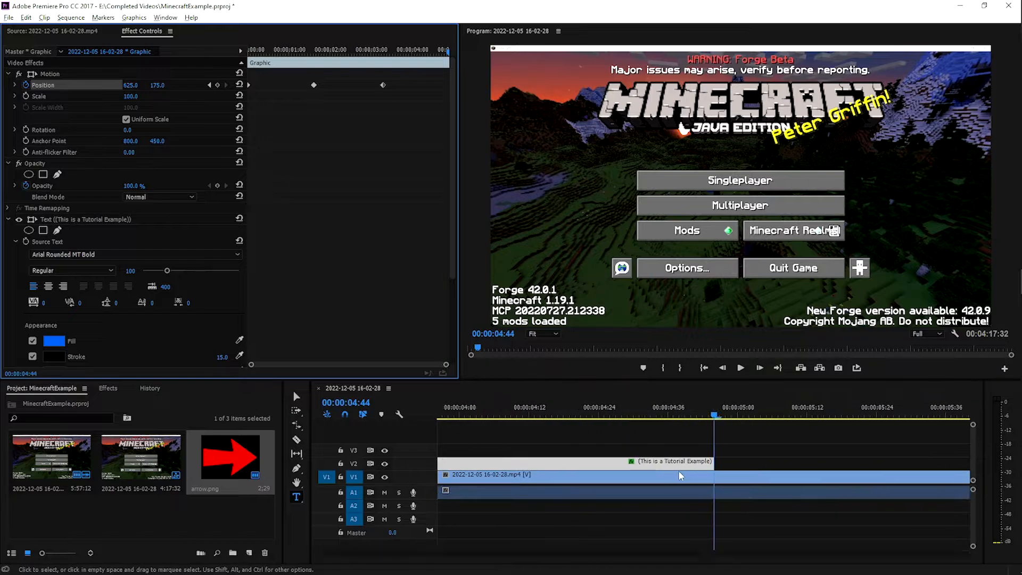
scroll(746, 463, up, 1)
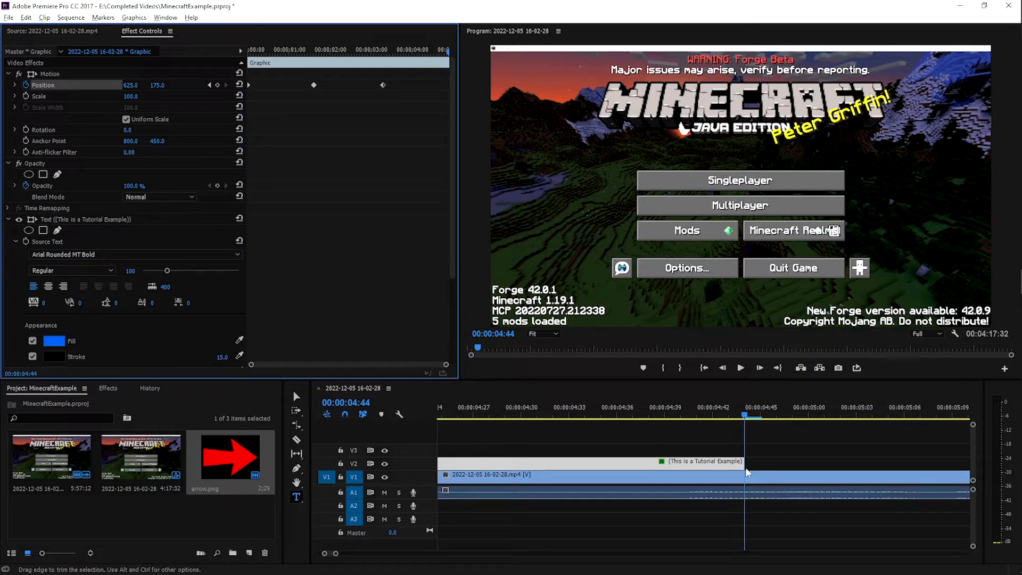
scroll(724, 457, down, 10)
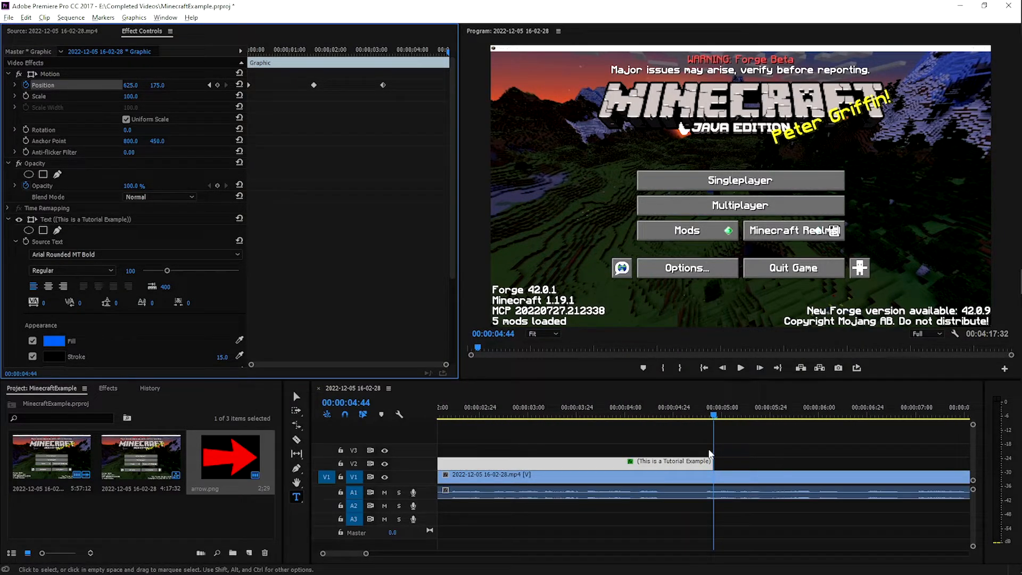
scroll(711, 448, down, 1)
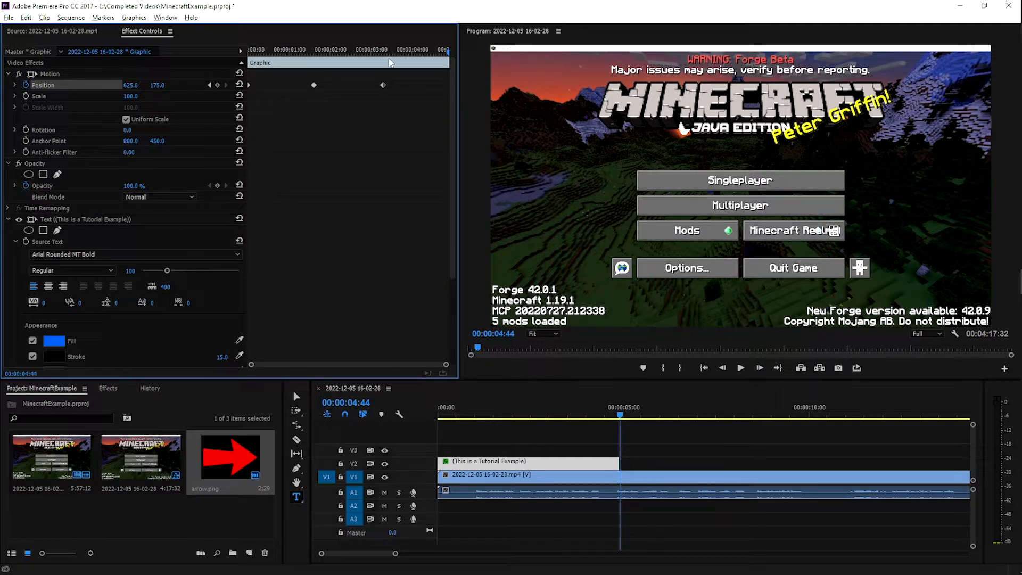
key(Left)
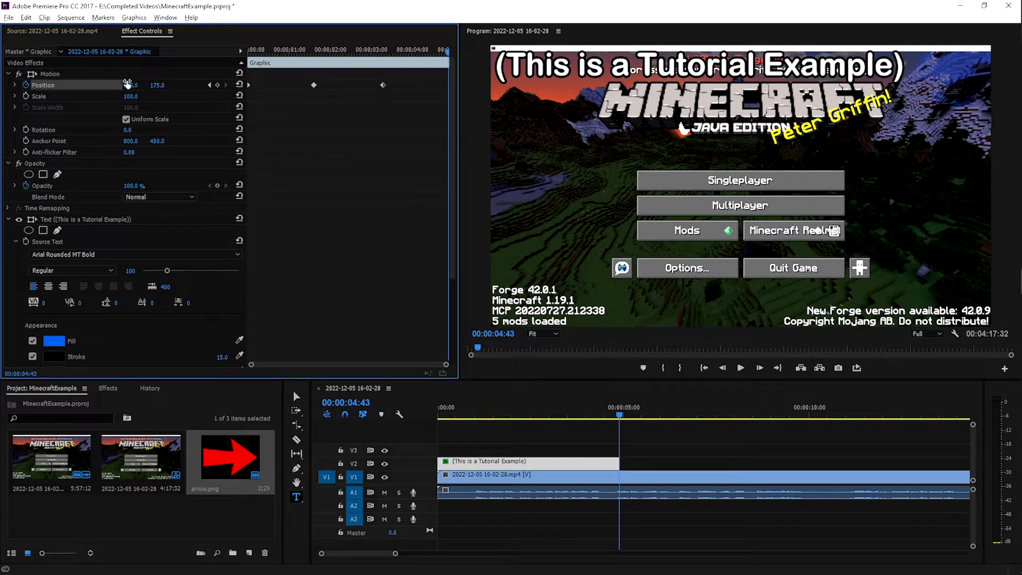
drag(131, 86, 48, 85)
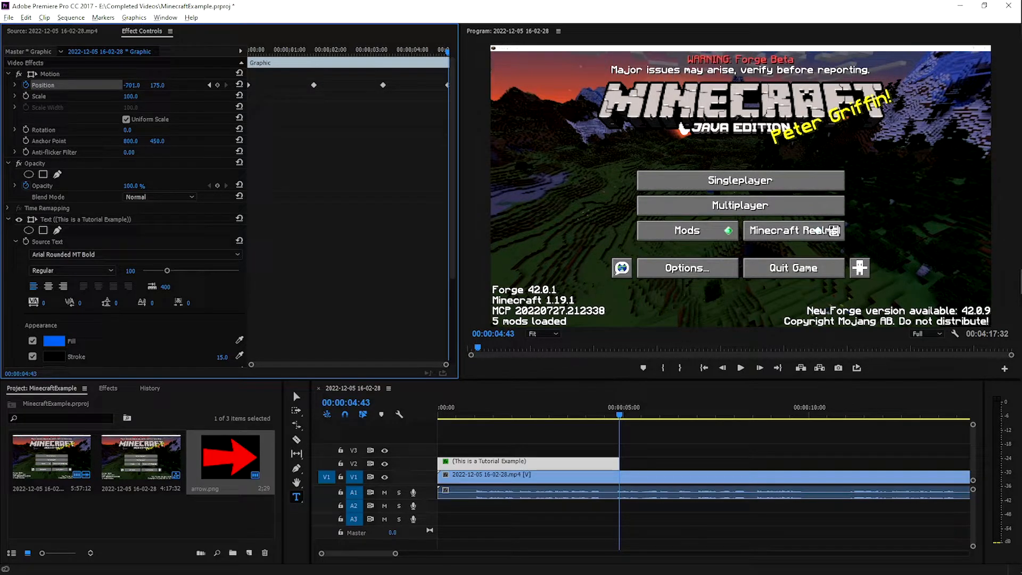
Play the sequence from near its start to preview the text sliding in and out
click(447, 419)
key(space)
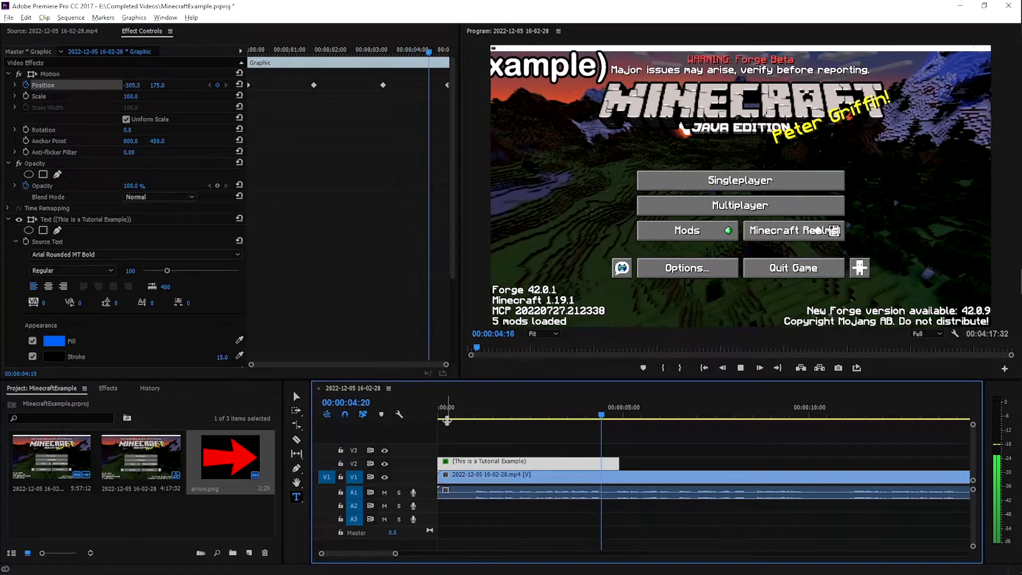
key(space)
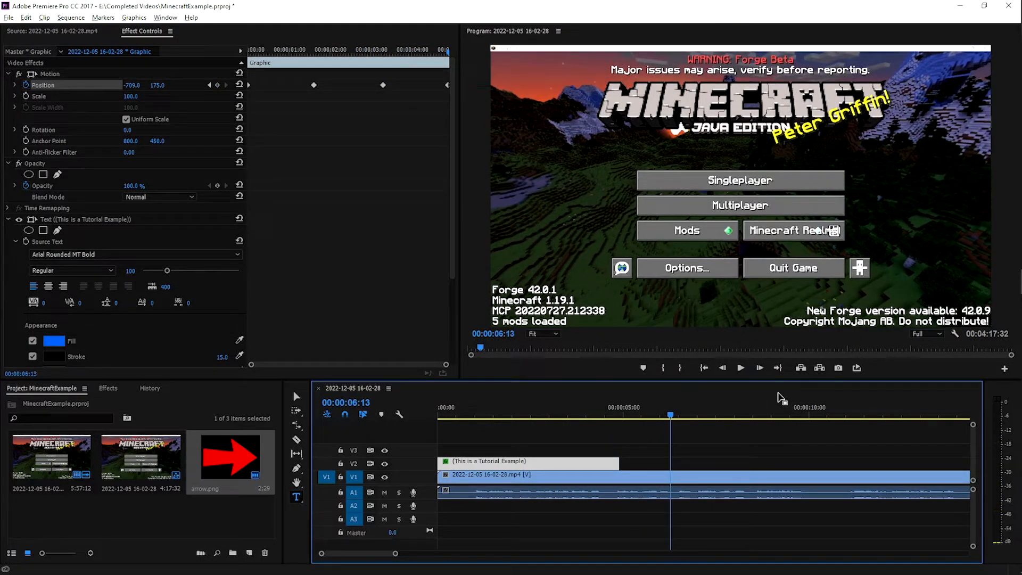
Review the Minecraft footage around and after the arrow.png clip, up to about 00:01:53, for a suitable split point
click(739, 413)
scroll(736, 414, down, 7)
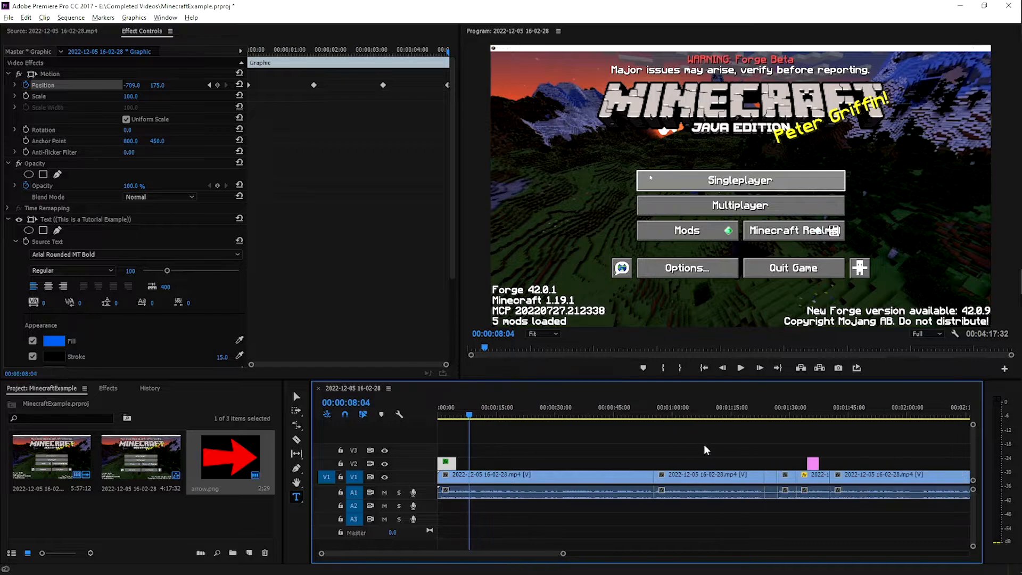
click(810, 411)
scroll(850, 446, up, 4)
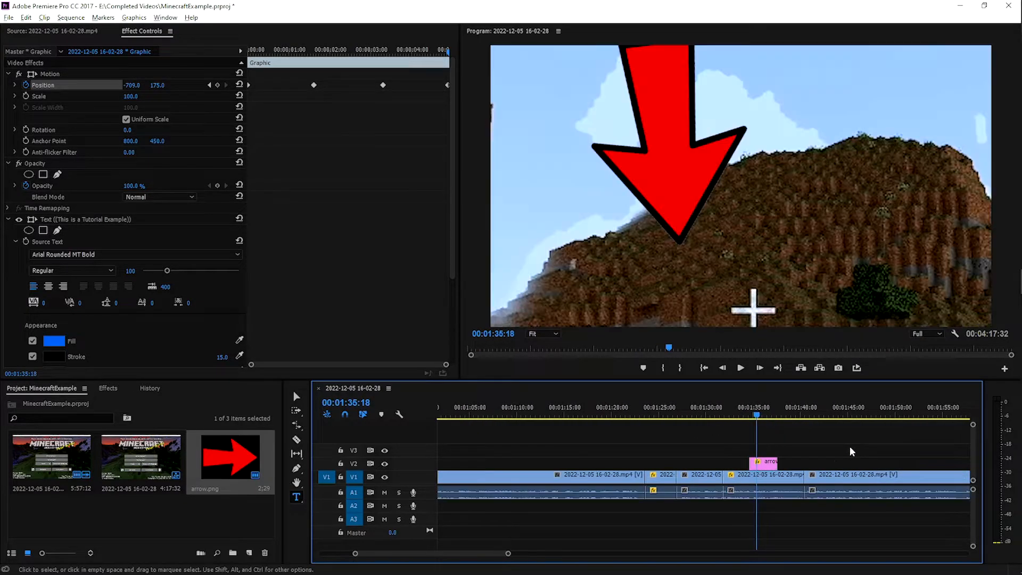
scroll(679, 423, up, 3)
key(space)
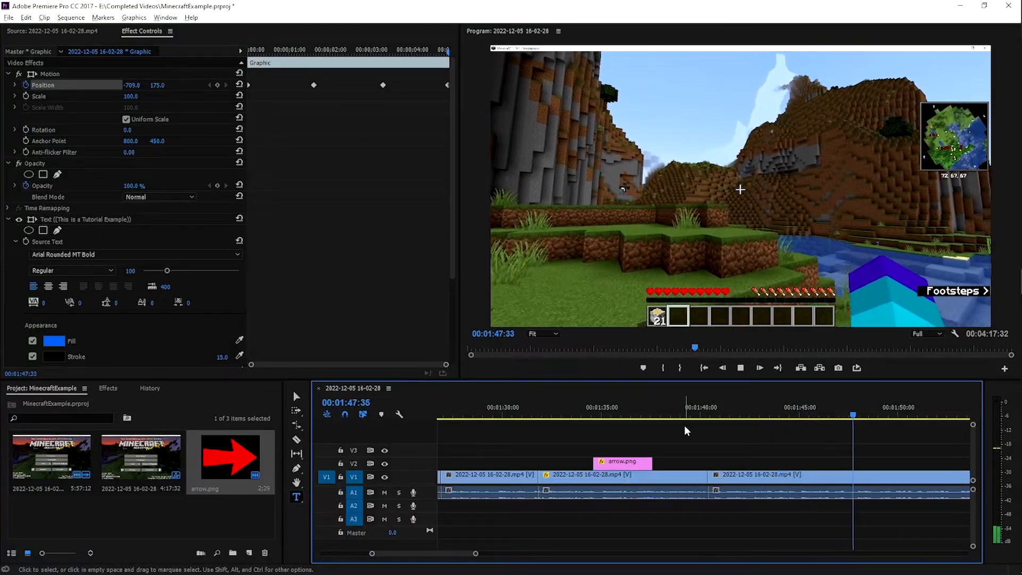
key(space)
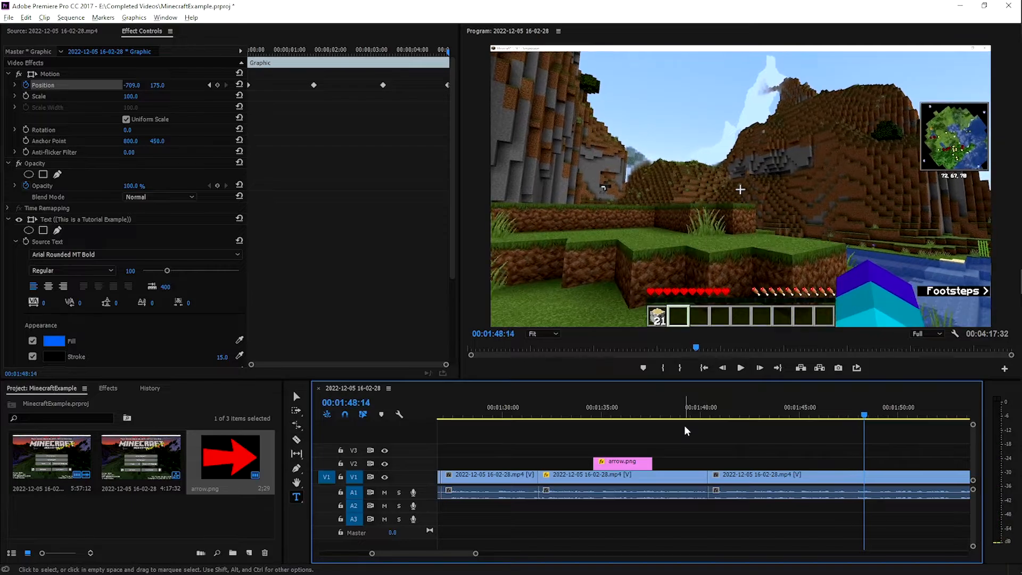
click(794, 404)
key(space)
click(778, 404)
click(763, 404)
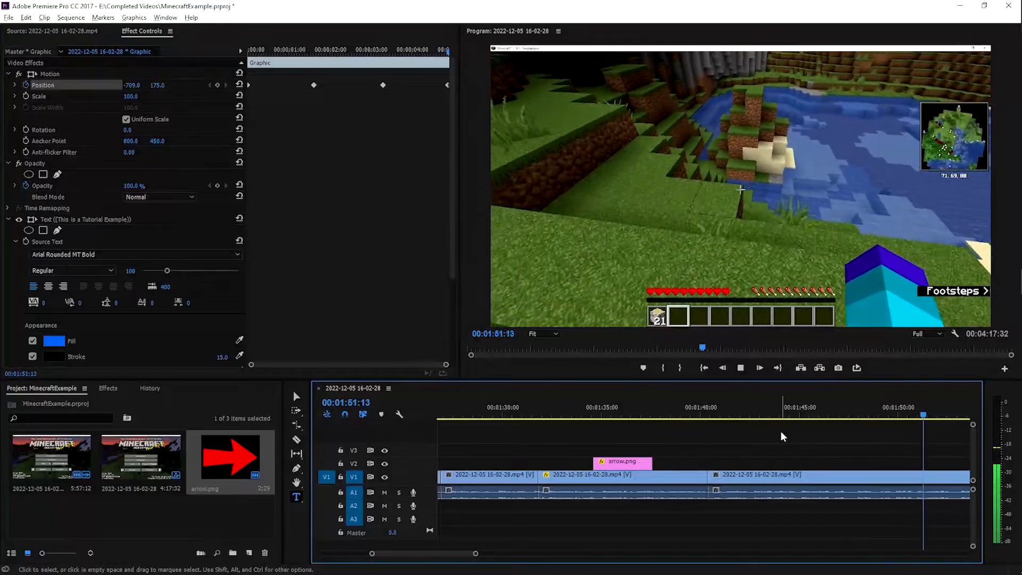
key(space)
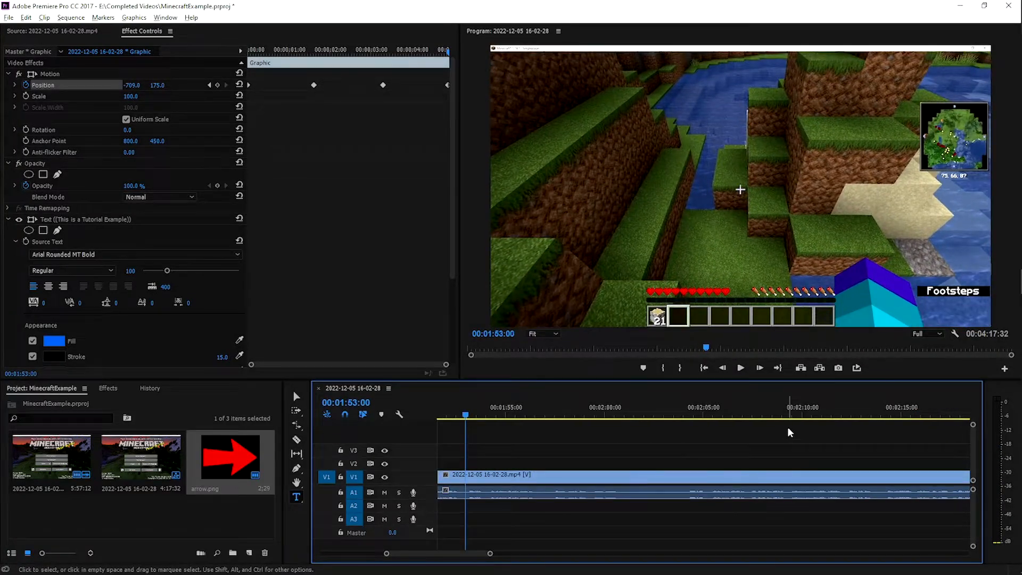
Split the Minecraft video and its audio at 00:01:49:39
drag(583, 418, 541, 415)
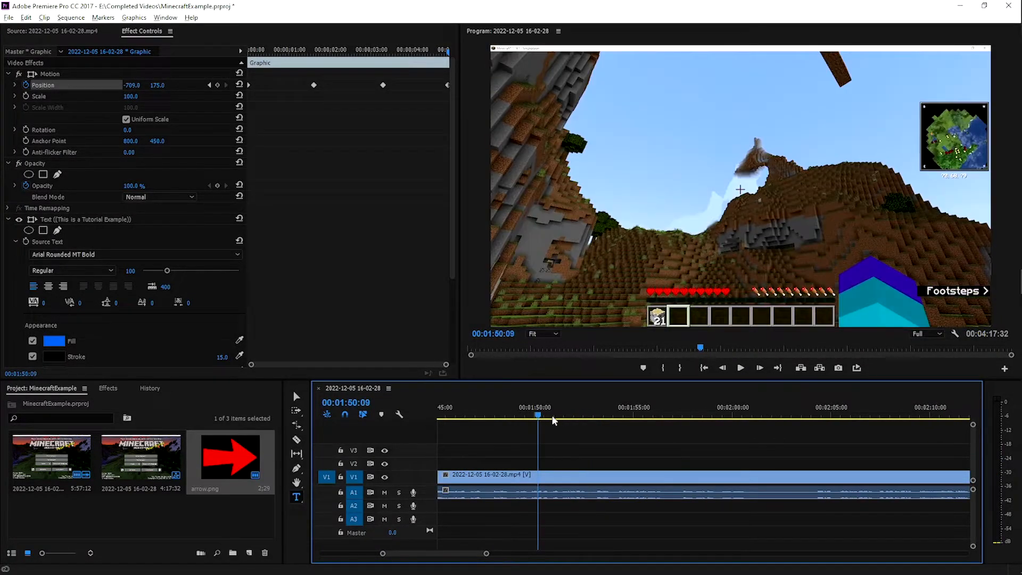
scroll(630, 419, up, 2)
key(space)
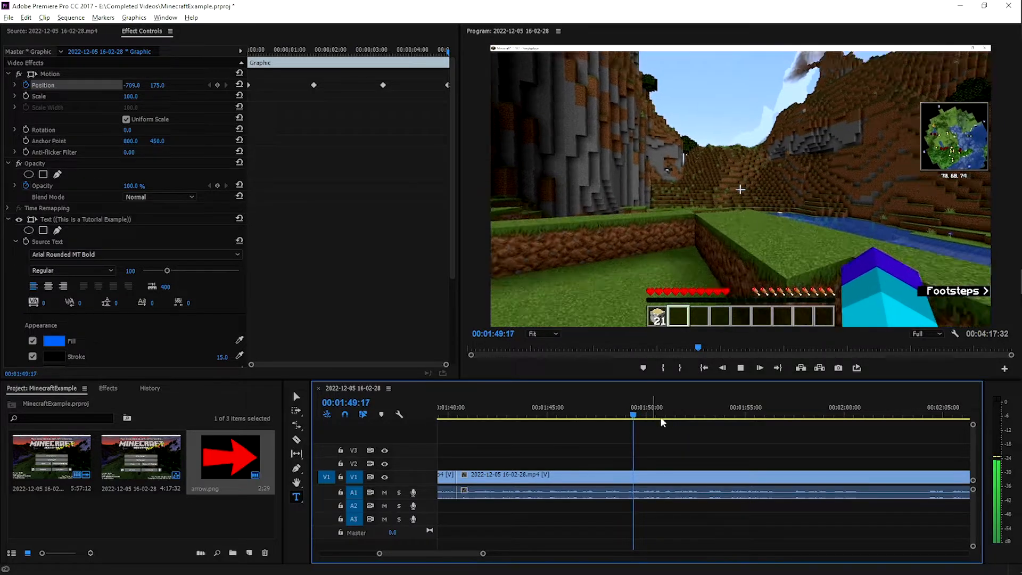
drag(641, 404, 643, 404)
key(ctrl+k)
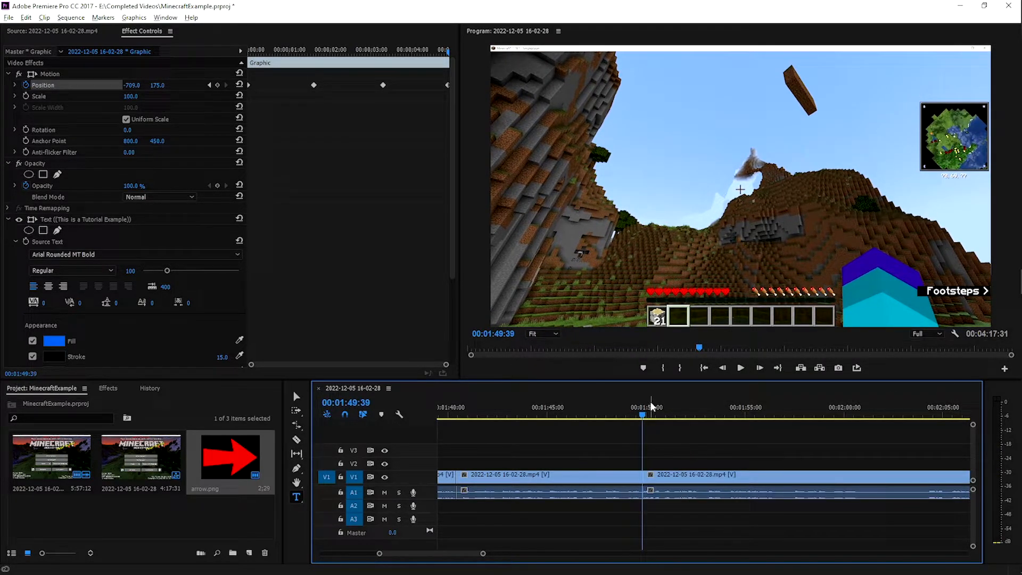
Split the Minecraft video and its audio again at 00:01:50:19, just after the previous cut
key(space)
key(space)
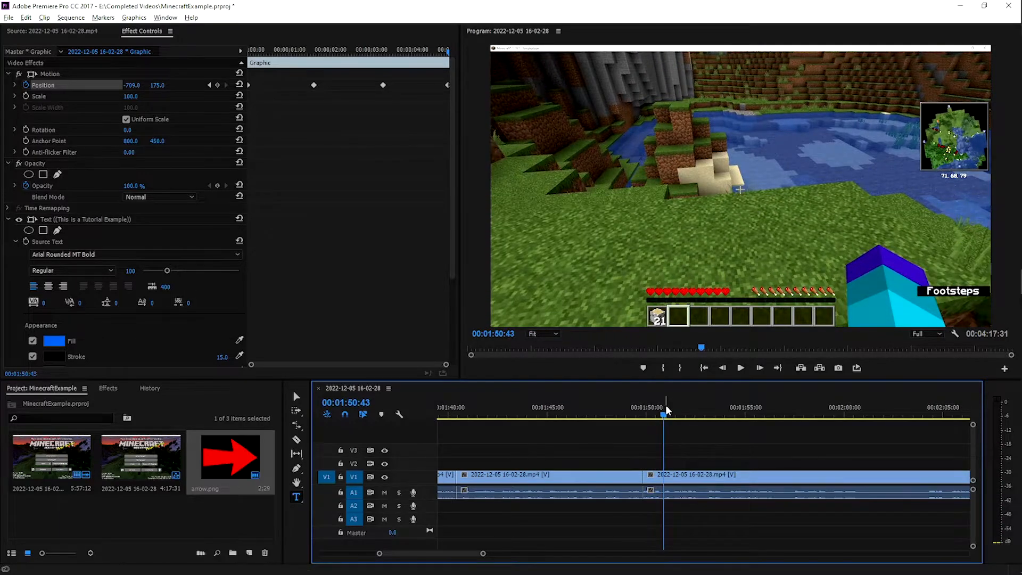
drag(666, 404, 654, 404)
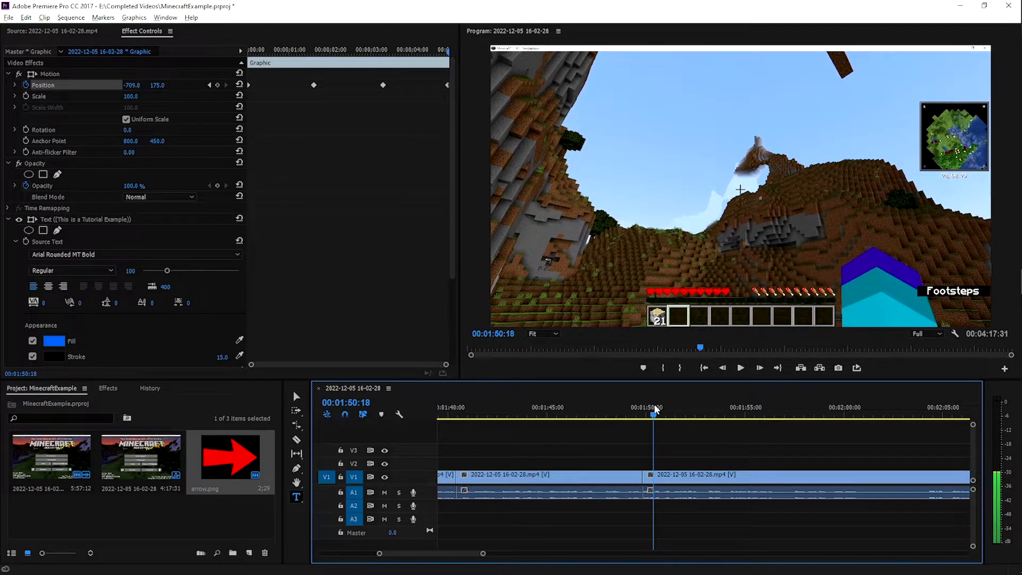
key(Right)
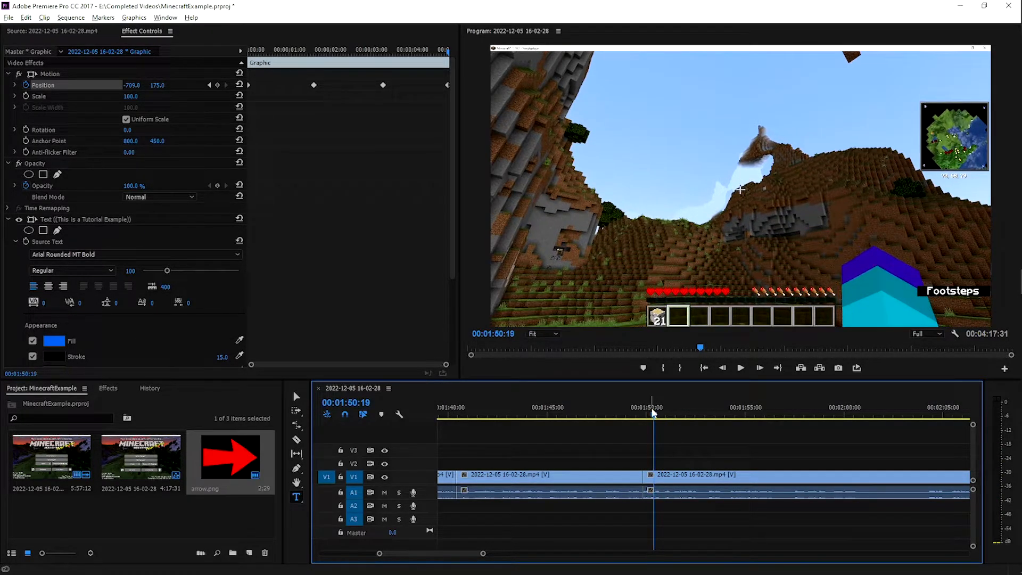
key(ctrl+k)
Set the Motion scale of the short segment between the two cuts to 303 for a sudden zoom
click(648, 476)
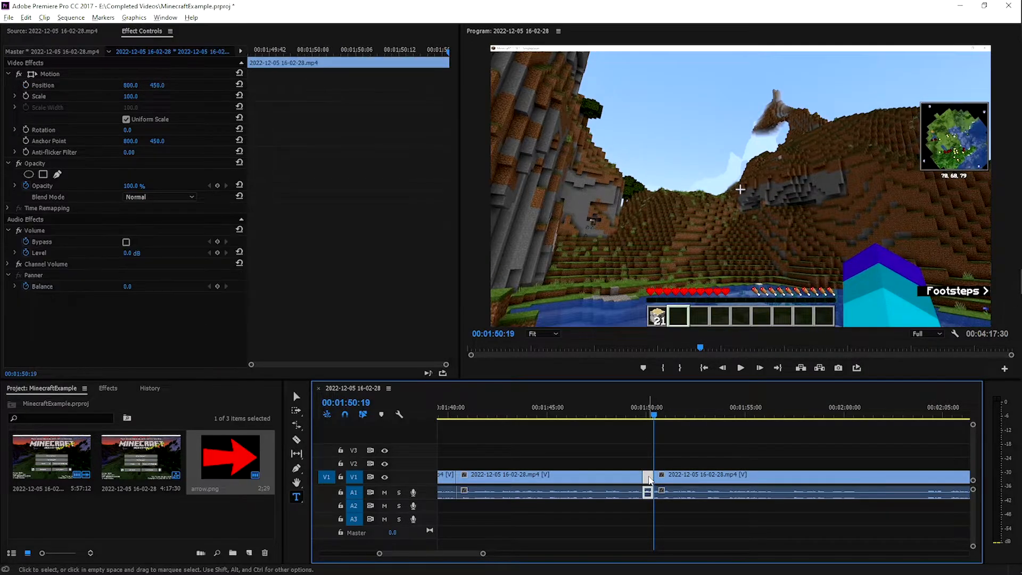
click(651, 414)
click(305, 50)
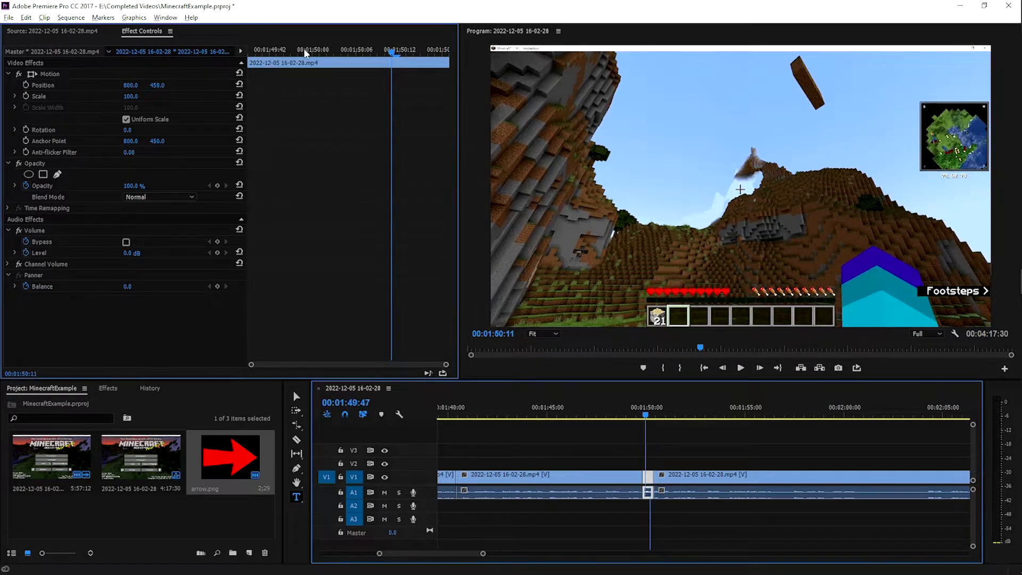
drag(130, 85, 239, 97)
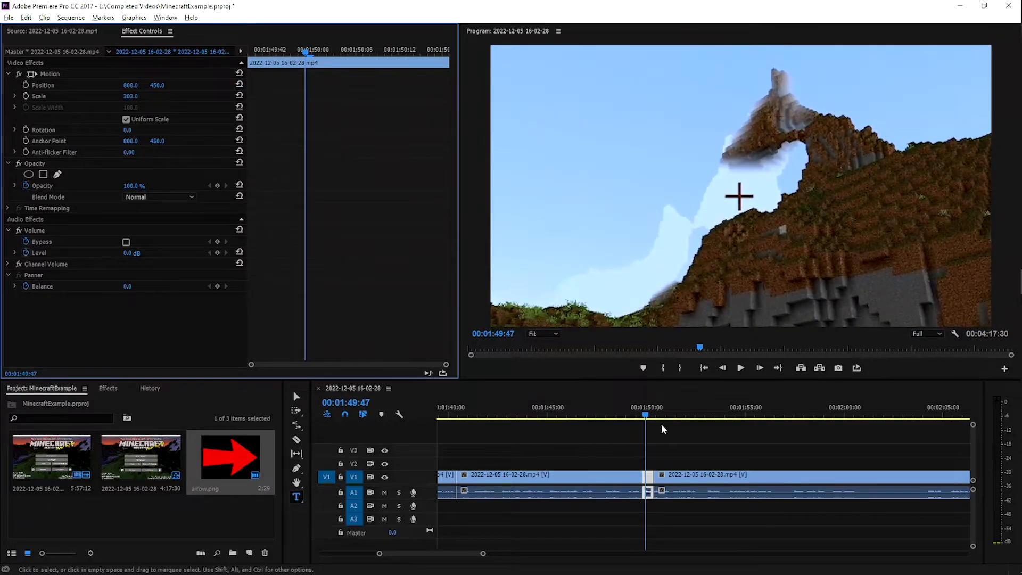
Play across the enlarged short segment, and review the preceding clip's footage from about 00:01:42 to 00:01:44
click(633, 410)
key(space)
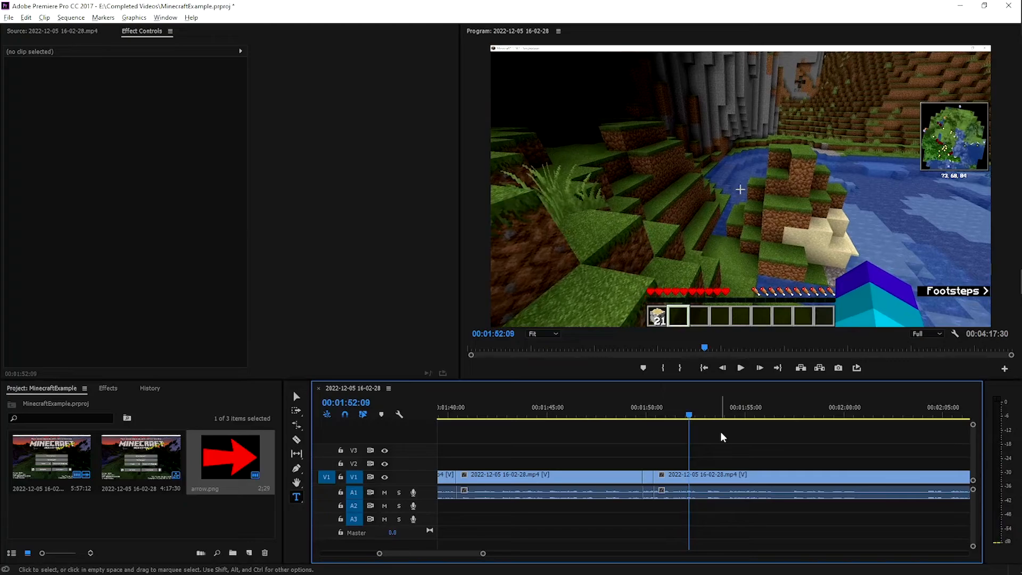
scroll(692, 433, up, 3)
click(686, 414)
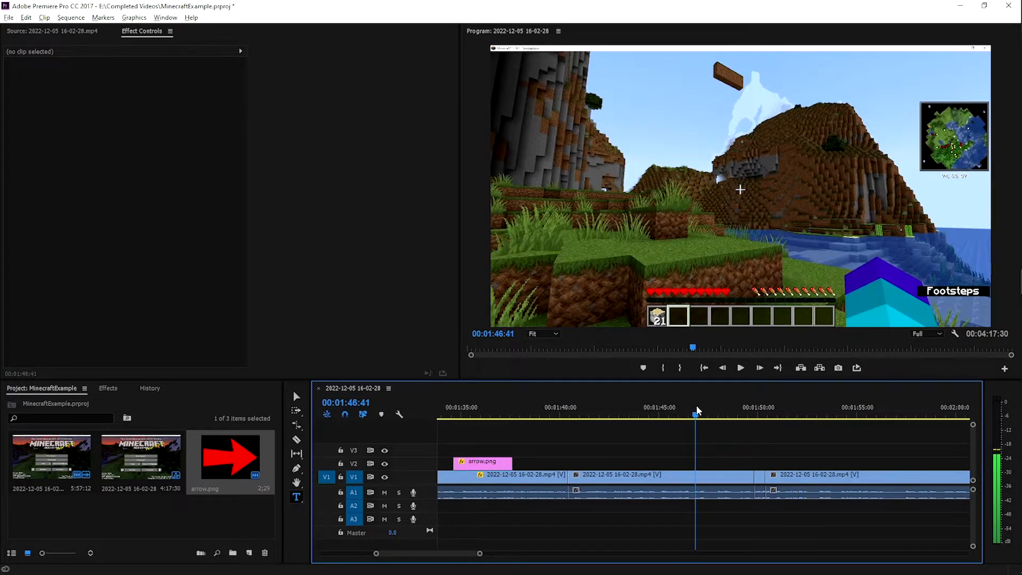
click(615, 425)
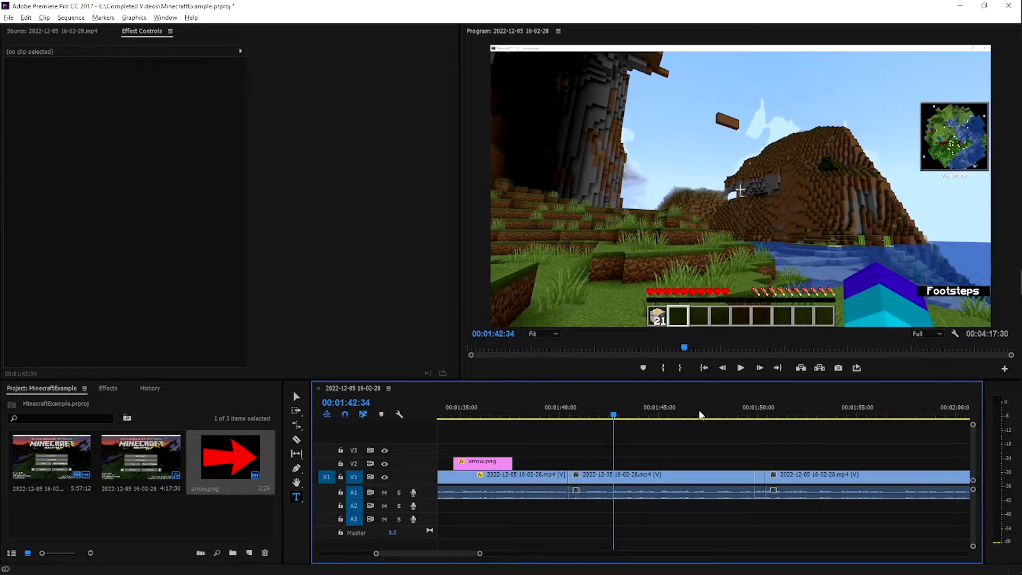
click(607, 401)
key(space)
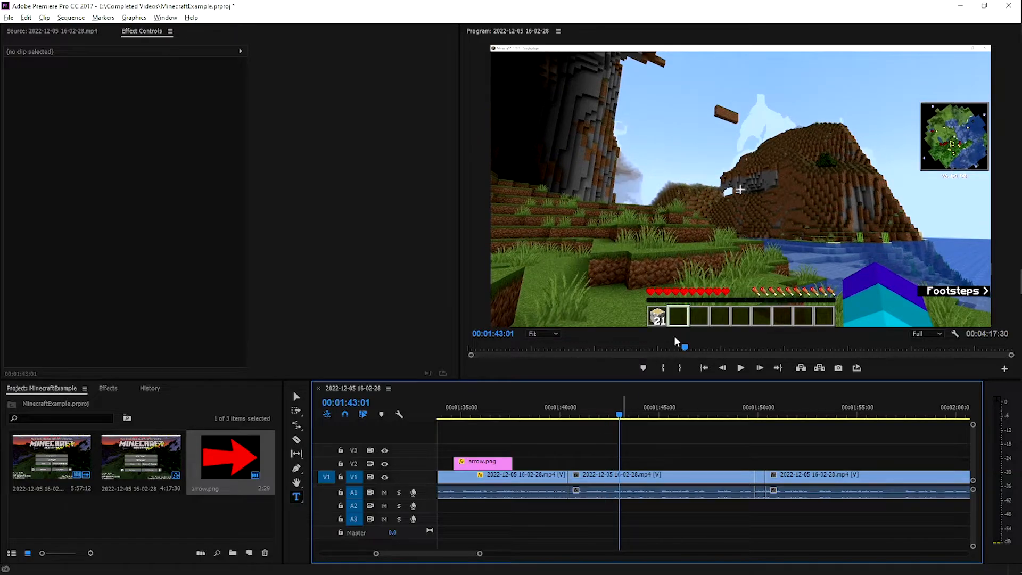
key(space)
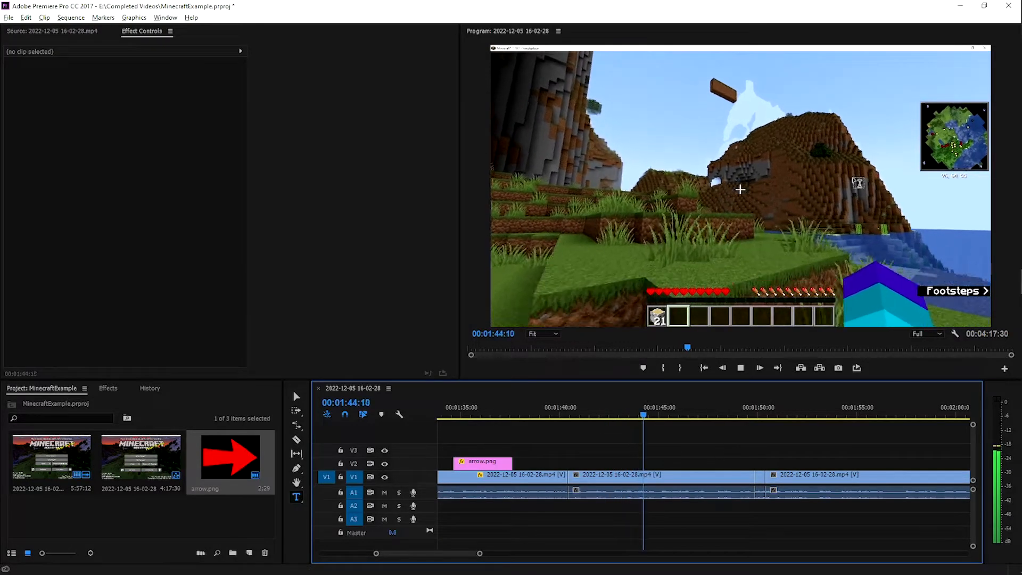
key(space)
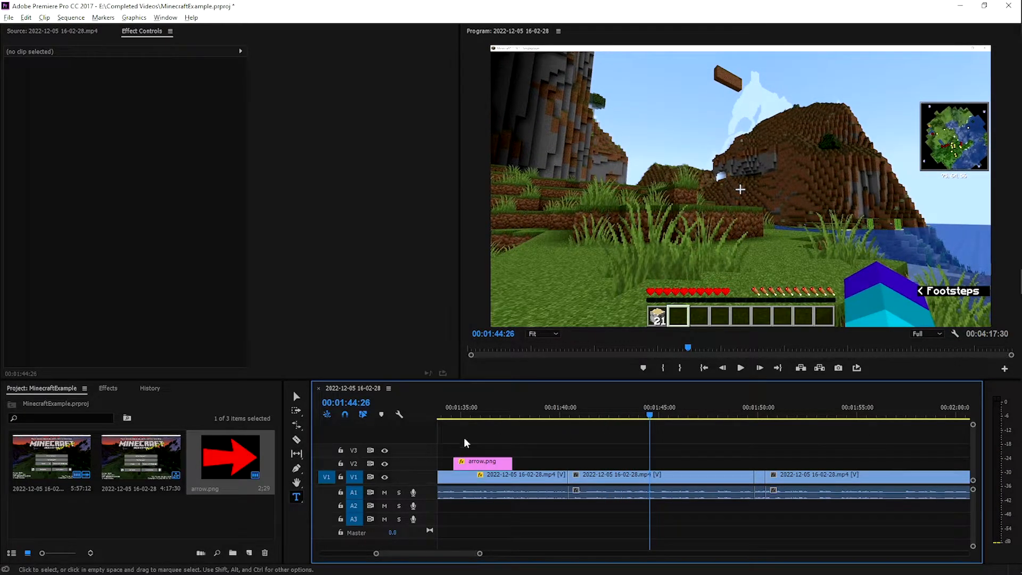
Enable Position keyframing on the first frame, 00:01:40:20, of the Minecraft clip just before the enlarged segment
click(295, 396)
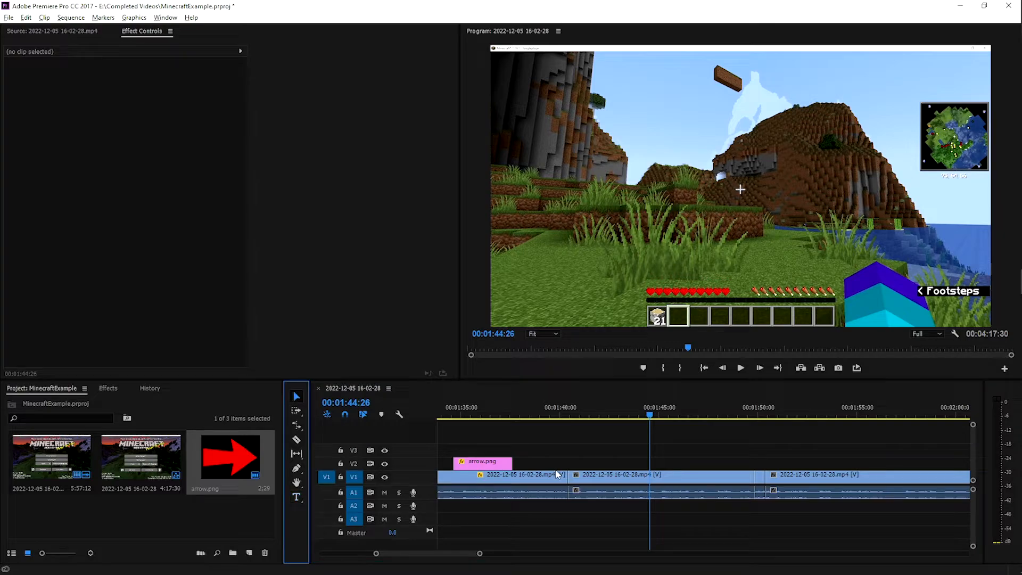
click(660, 477)
drag(311, 50, 250, 56)
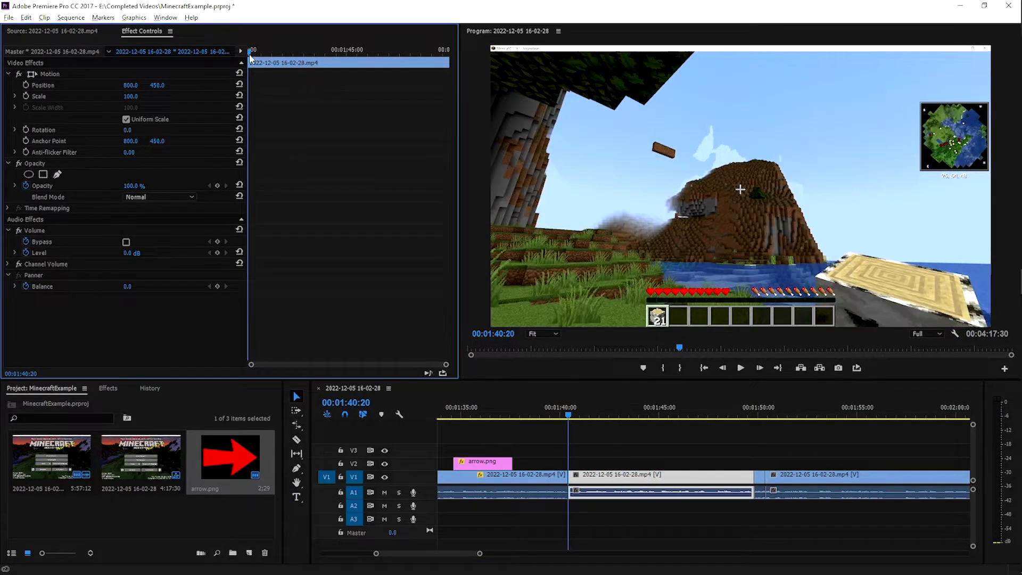
click(26, 85)
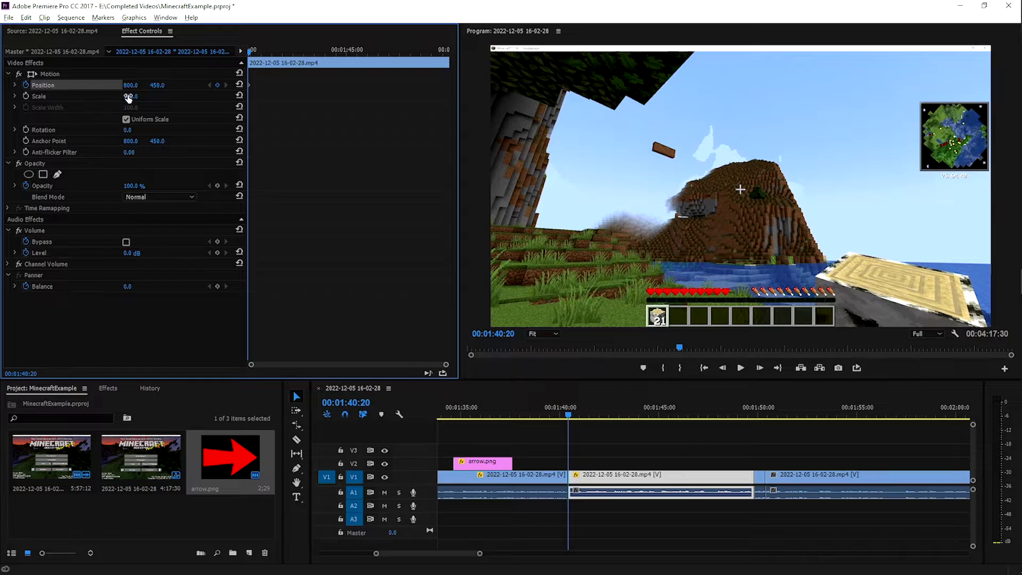
Set the Motion scale of the selected Minecraft clip to 275
drag(128, 98, 223, 98)
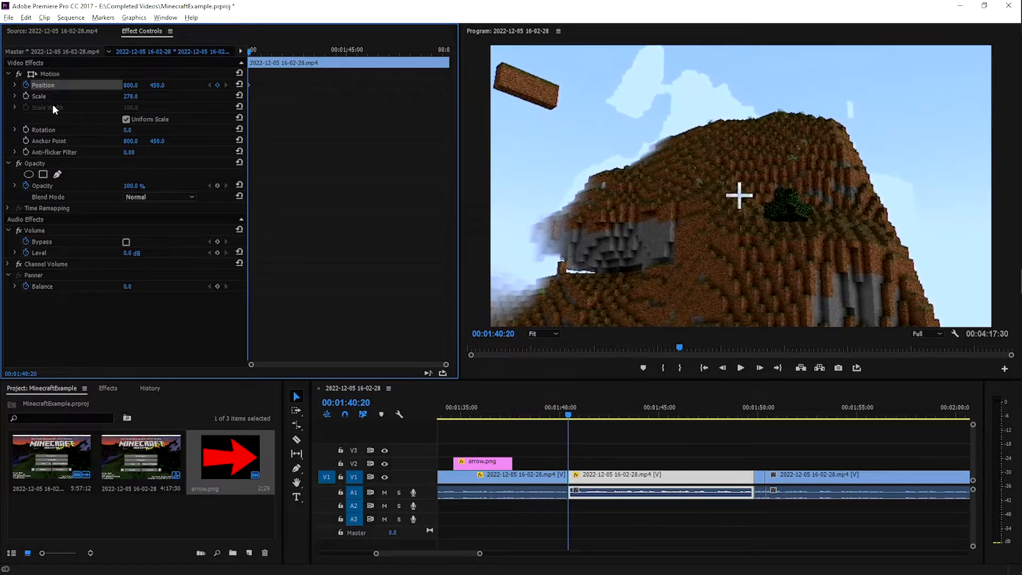
click(136, 96)
text(275)
key(Return)
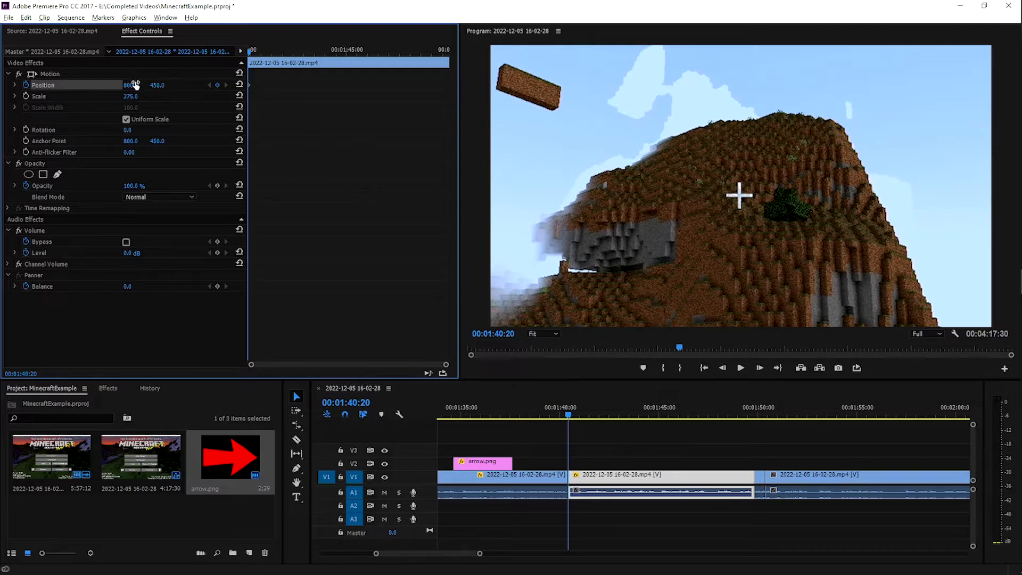
Set the first keyframe's position to 642, 432 and play the clip's opening second to preview the framing
drag(135, 84, 51, 84)
mouse_move(171, 84)
mouse_down()
mouse_move(129, 84)
mouse_move(160, 85)
mouse_up()
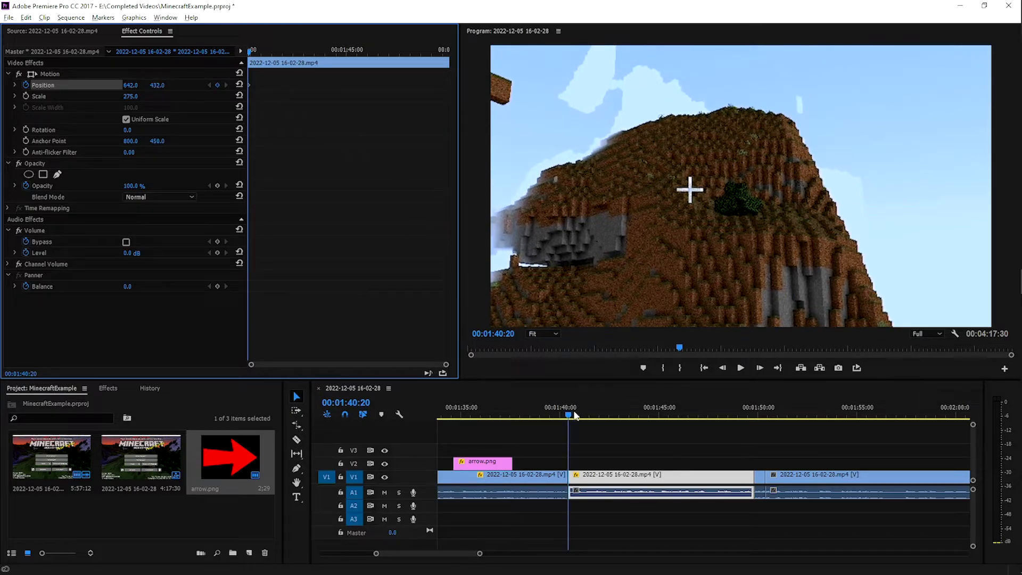
key(space)
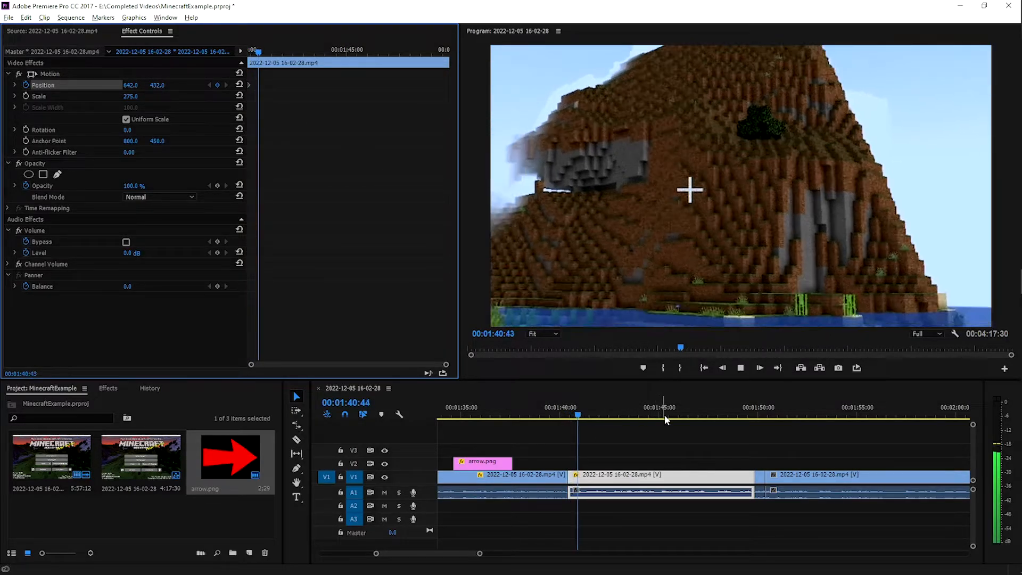
key(space)
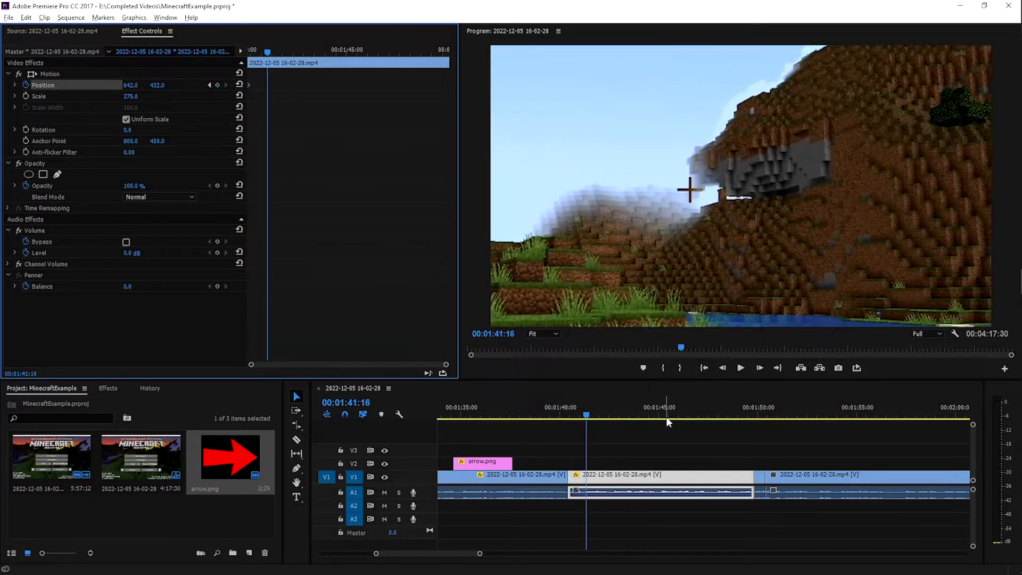
click(581, 415)
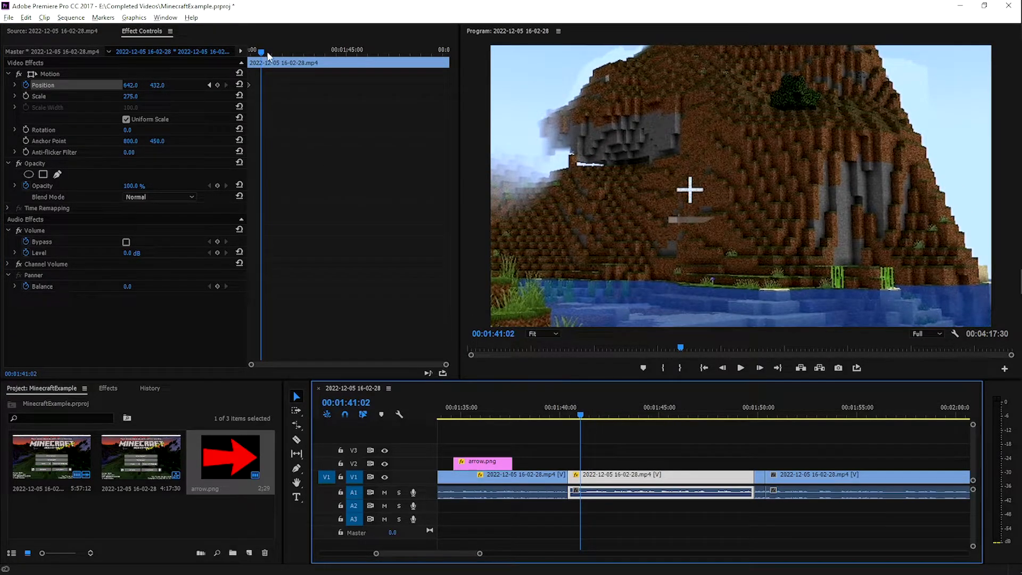
At 00:01:40:29, keyframe the clip's Motion position to 812, 493 so the frame follows the dark tree
drag(267, 56, 217, 59)
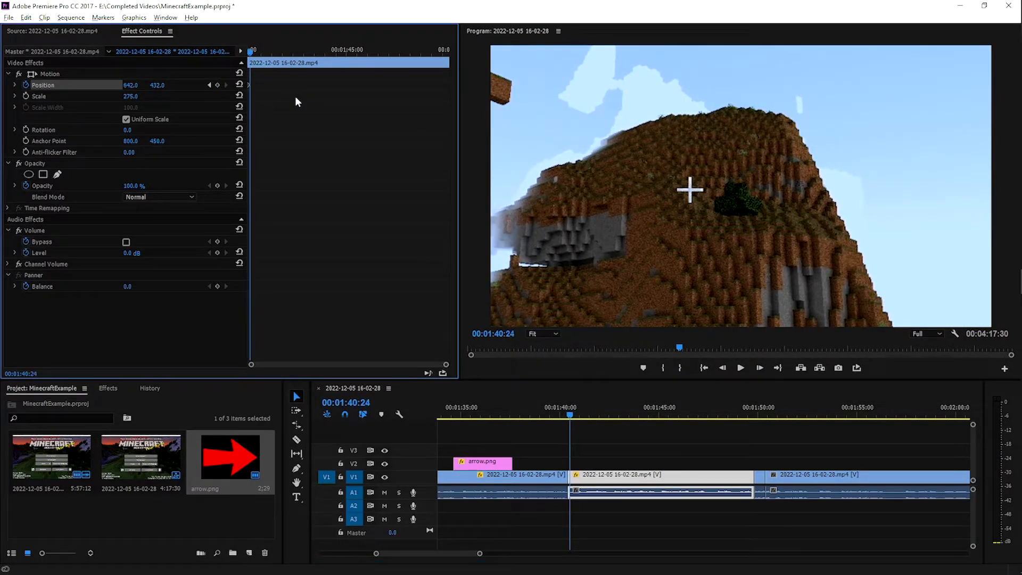
key(Right)
key(Right)
key(Right)
key(Right)
key(Right)
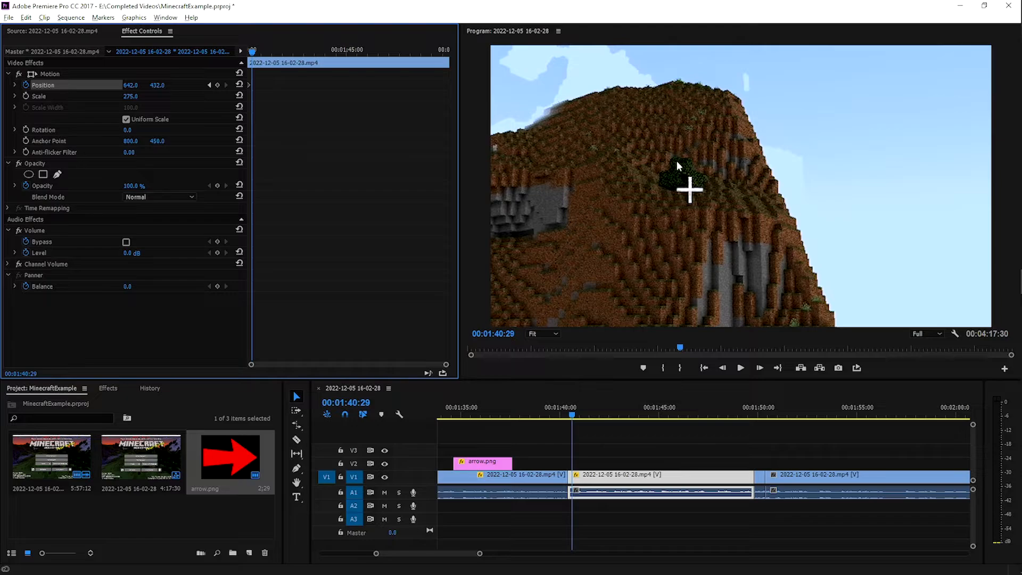
mouse_move(130, 85)
mouse_down()
mouse_move(189, 85)
mouse_move(145, 85)
mouse_up()
Examine the frames after the second position keyframe, up to 00:01:40:41, for the dark tree's movement
key(Right)
key(Right)
key(Right)
key(Right)
key(Right)
key(Right)
key(Right)
key(Right)
key(Right)
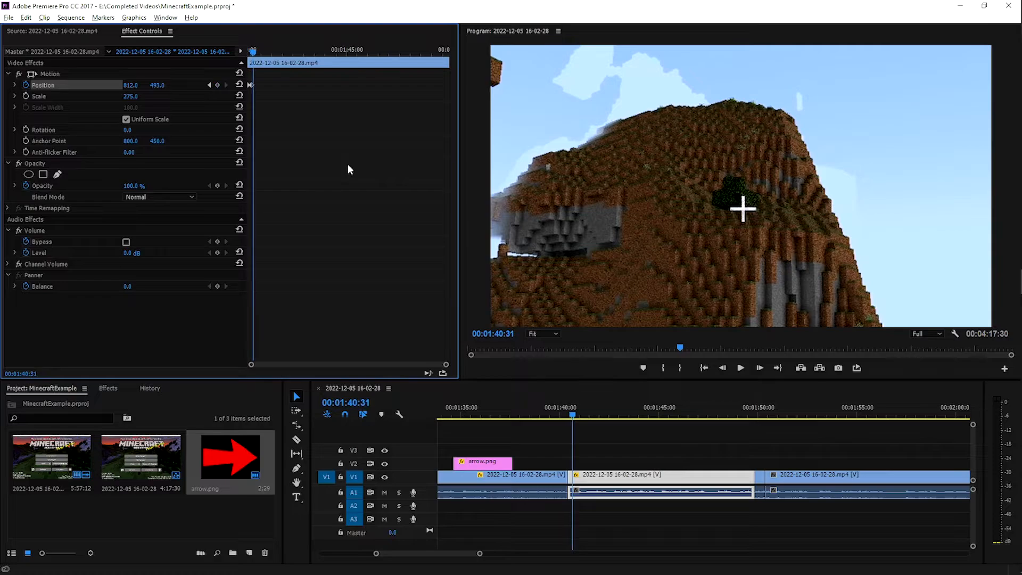
key(Right)
key(Right)
key(Right)
key(Right)
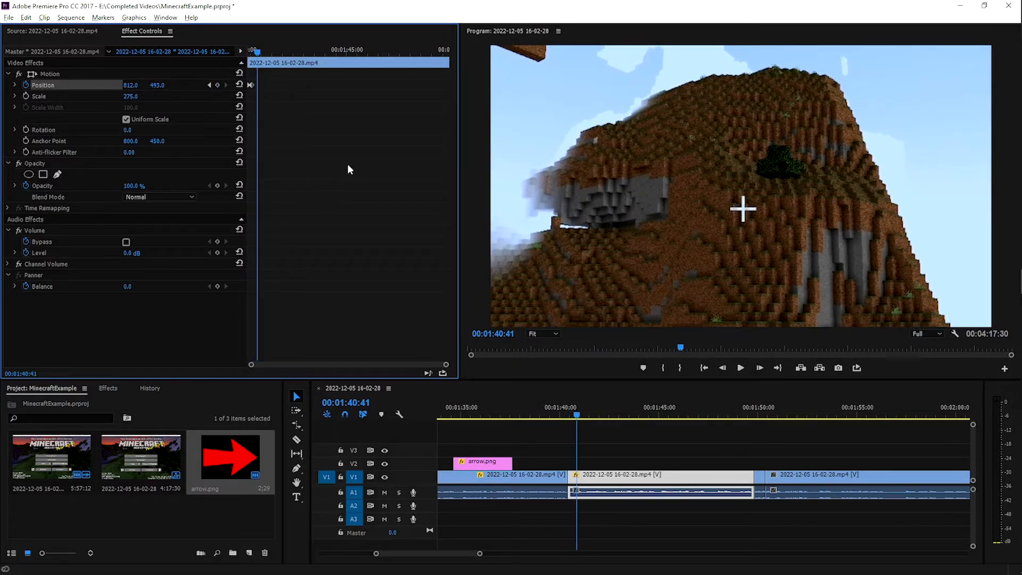
Go back to just before the clip's start and examine frame by frame the motion between the two position keyframes
key(Left)
key(Left)
key(Left)
key(Left)
key(Left)
key(Left)
key(Left)
key(Left)
key(Left)
key(Left)
key(Left)
key(Left)
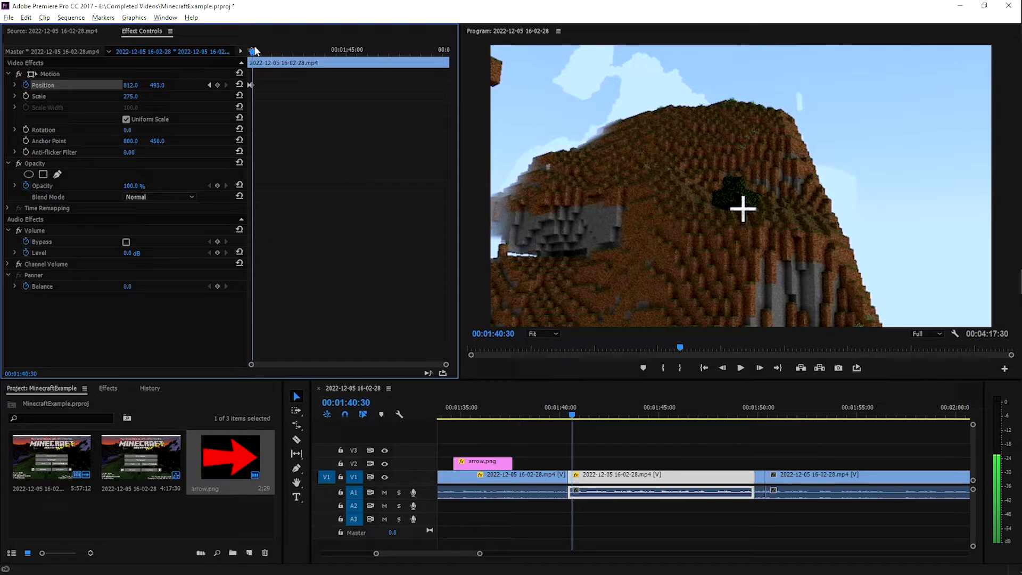
key(Left)
key(Left)
key(Left)
key(Left)
key(Left)
key(Left)
key(Left)
key(Left)
key(Left)
key(Left)
key(Left)
key(Left)
key(Left)
key(Left)
key(Left)
key(Left)
key(Left)
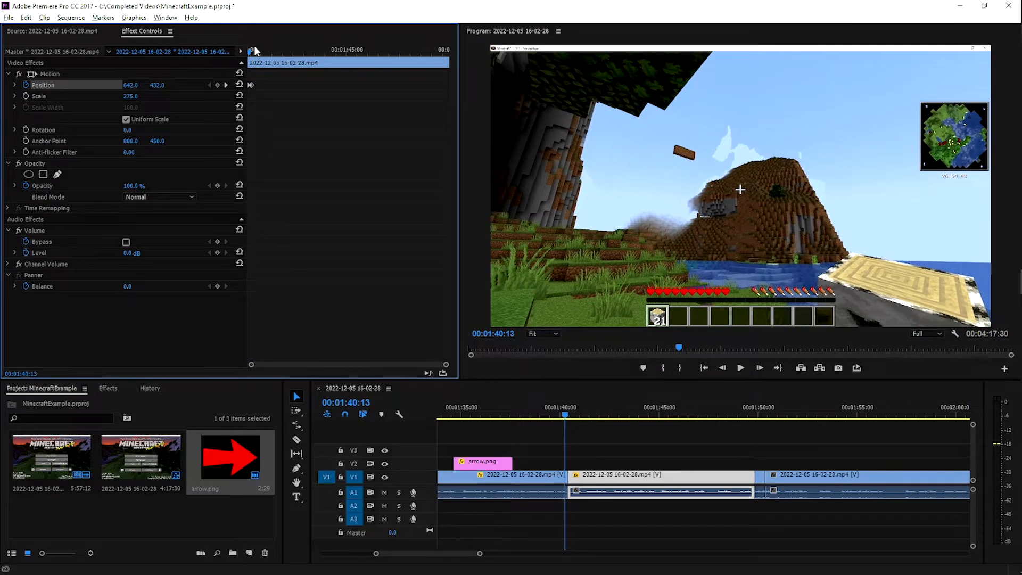
key(Right)
key(Right)
key(Right)
key(Right)
key(Right)
key(Right)
key(Right)
key(Right)
key(Right)
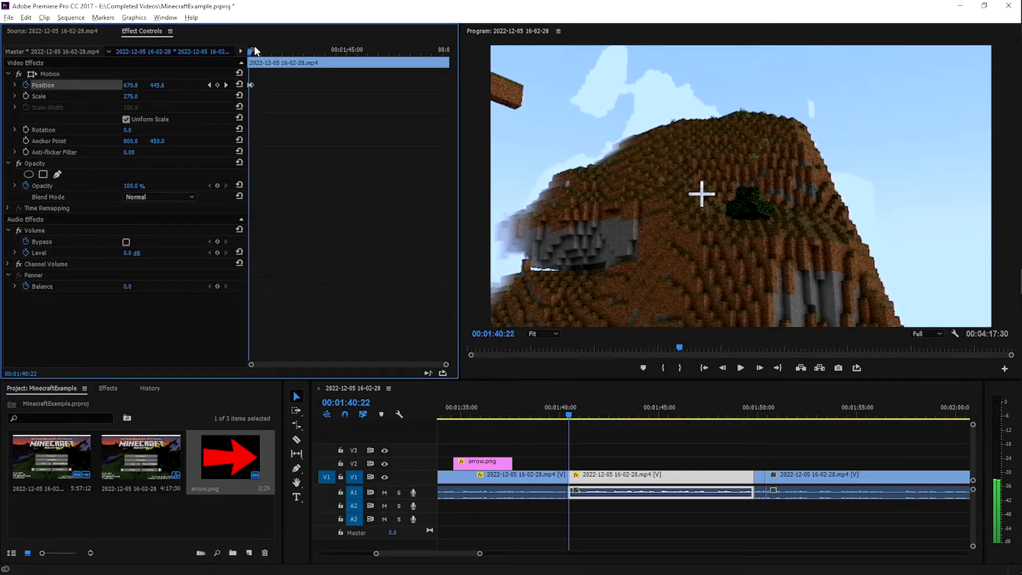
key(Right)
key(Right)
key(Right)
key(Right)
key(Right)
key(Right)
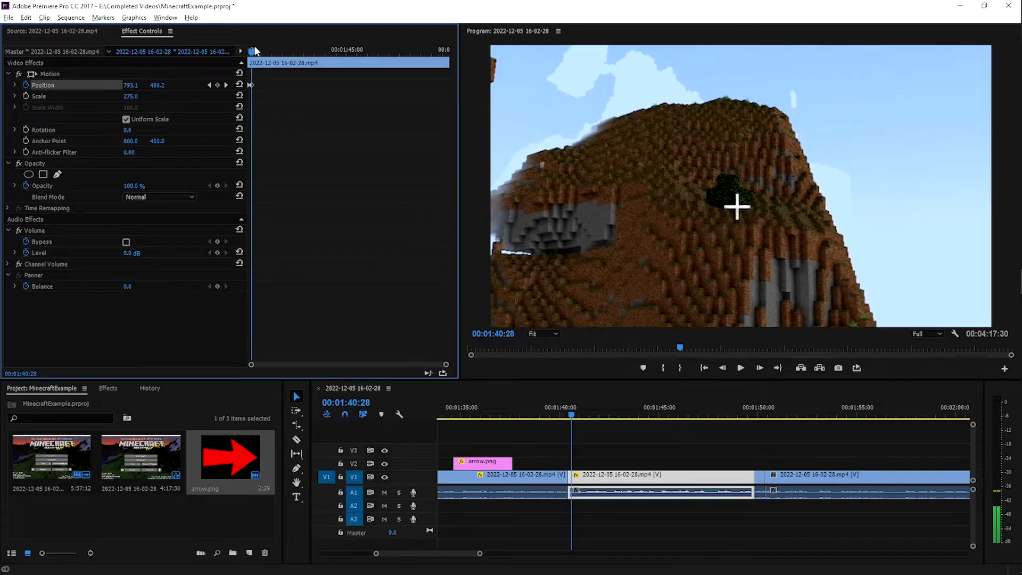
key(Left)
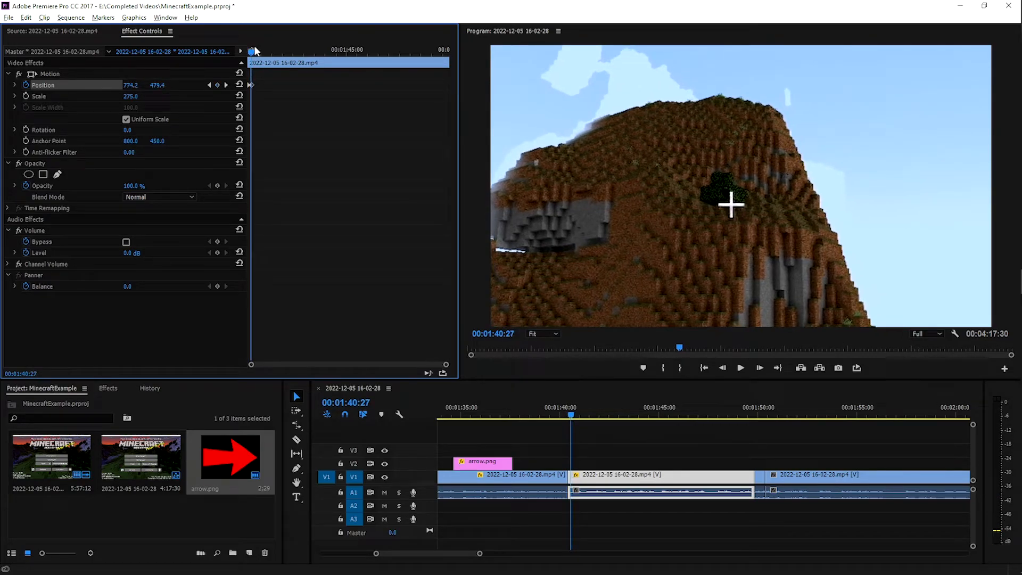
Examine the footage frame by frame beyond the second keyframe, up to 00:01:41:07, for how far the dark tree drifts
key(Right)
key(Right)
key(Right)
key(Right)
key(Right)
key(Right)
key(Right)
key(Right)
key(Right)
key(Right)
key(Right)
key(Right)
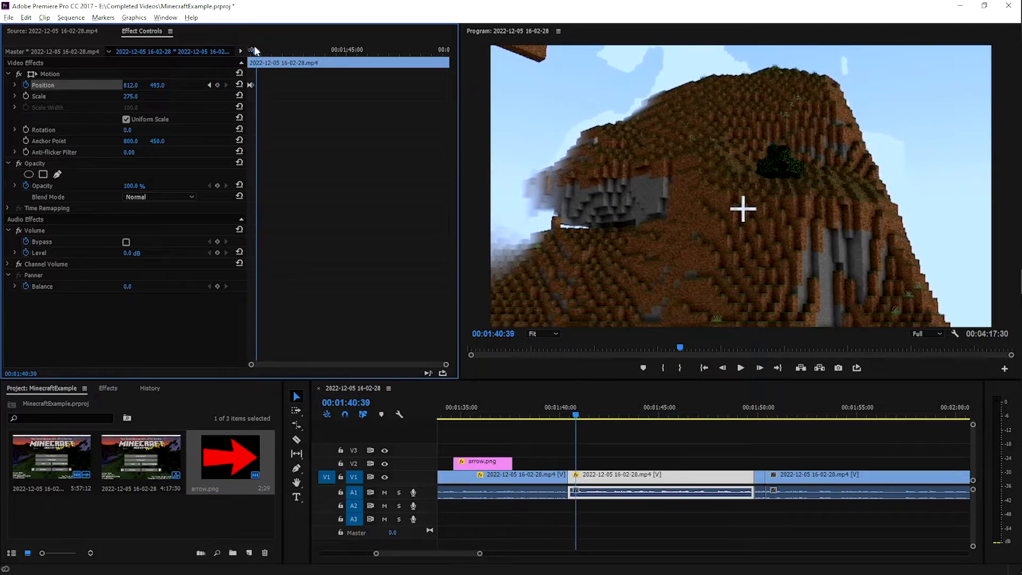
key(Left)
key(Left)
key(Left)
key(Left)
key(Left)
key(Left)
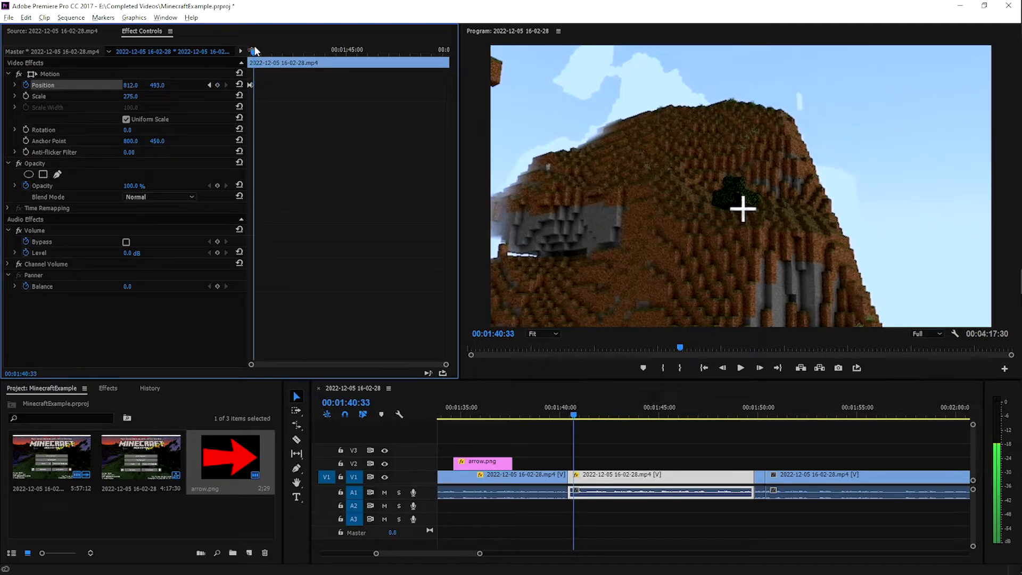
key(Right)
key(Right)
key(Right)
key(Right)
key(Right)
key(Right)
key(Right)
key(Right)
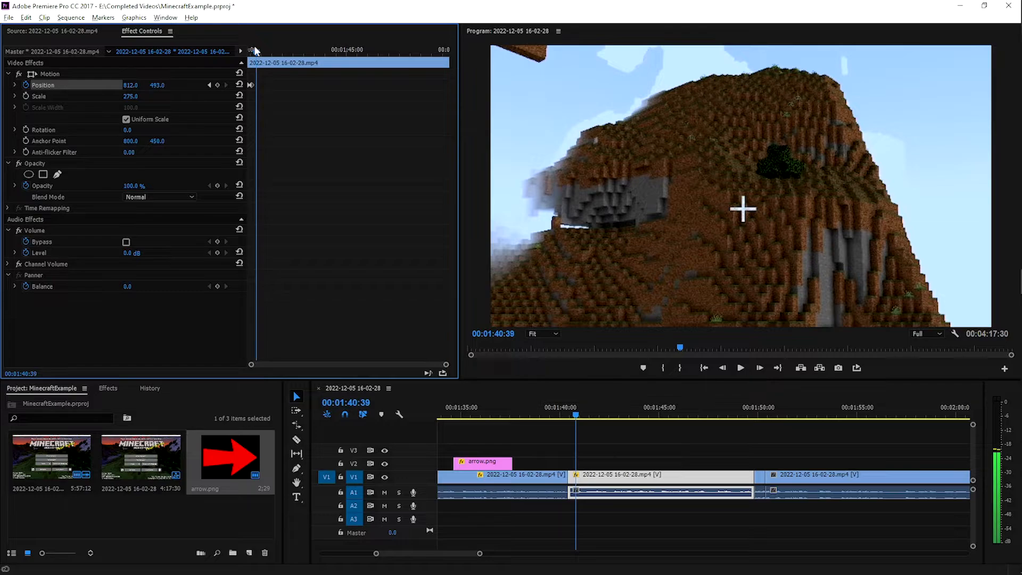
key(Right)
key(Right)
key(Right)
key(Right)
key(Right)
key(Right)
key(Right)
key(Right)
key(Right)
key(Right)
key(Right)
key(Right)
key(Right)
key(Right)
key(Right)
key(Right)
key(Right)
key(Right)
key(Right)
key(Right)
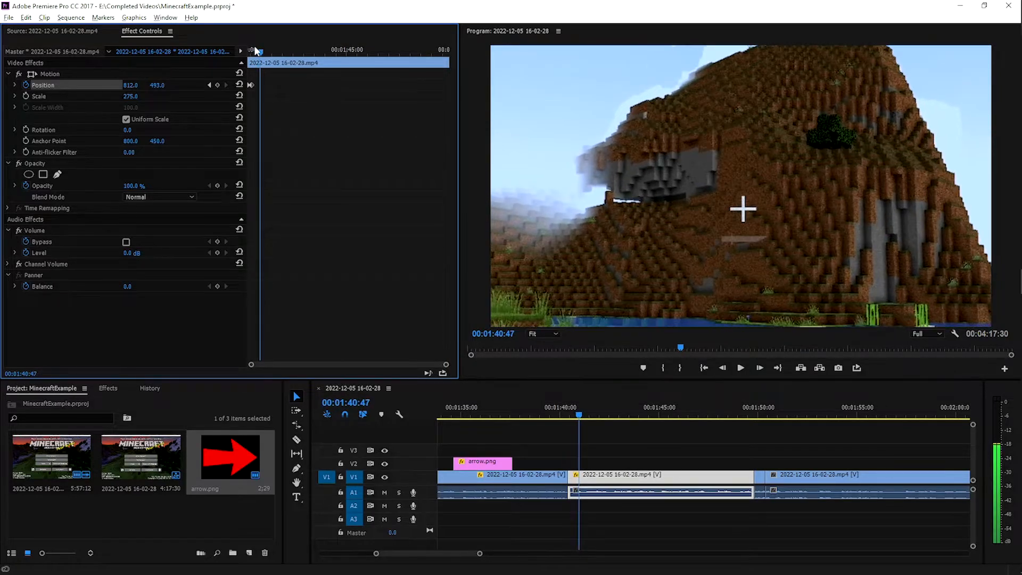
key(Right)
key(Right)
key(Right)
key(Right)
key(Right)
key(Right)
key(Right)
key(Right)
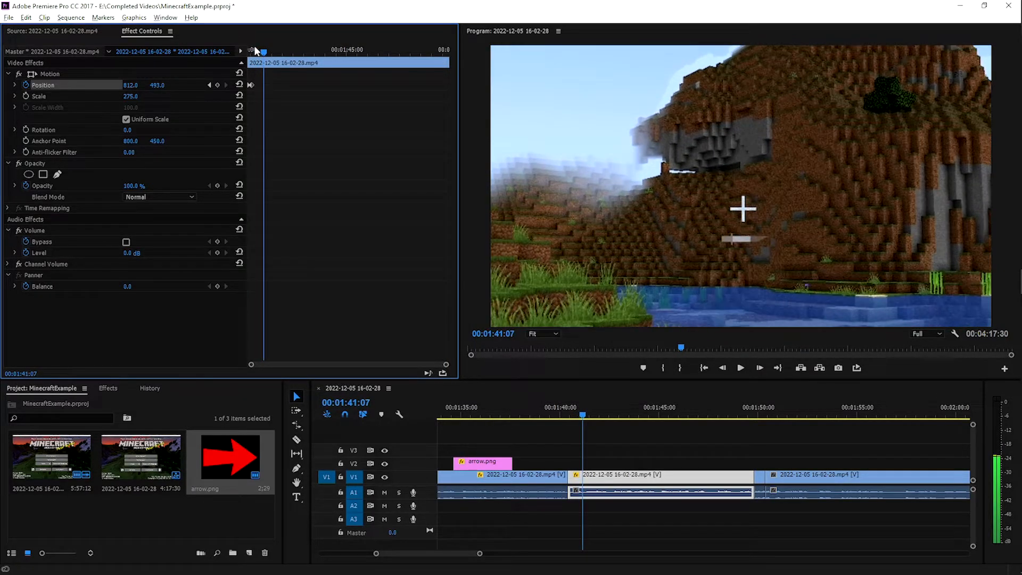
At 00:01:41:06, keyframe the clip's Motion position to 376, 819 so the dark tree is centred in the frame
key(Left)
key(Left)
key(Left)
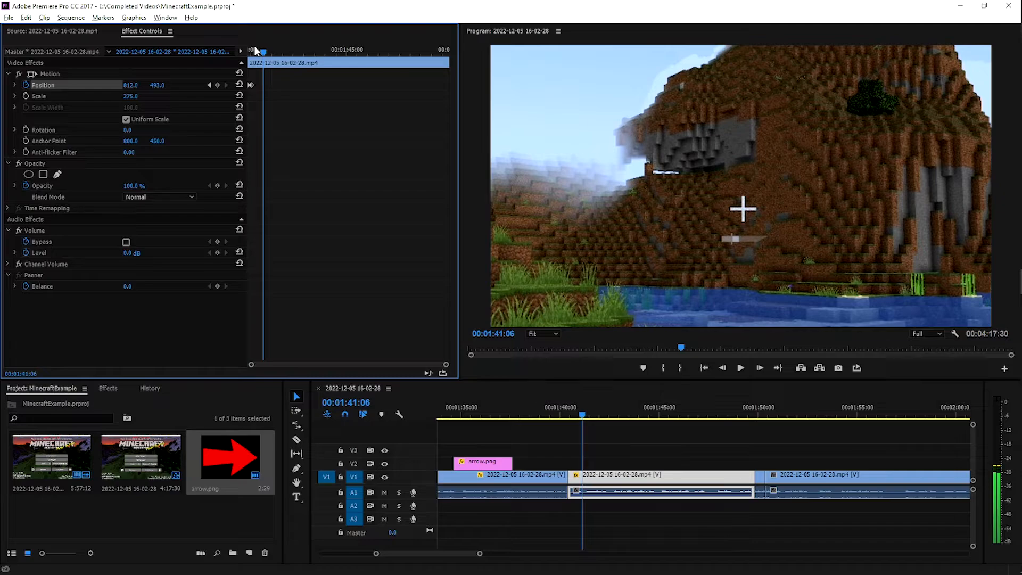
key(Right)
key(Right)
key(Right)
key(Right)
key(Left)
key(Left)
key(Left)
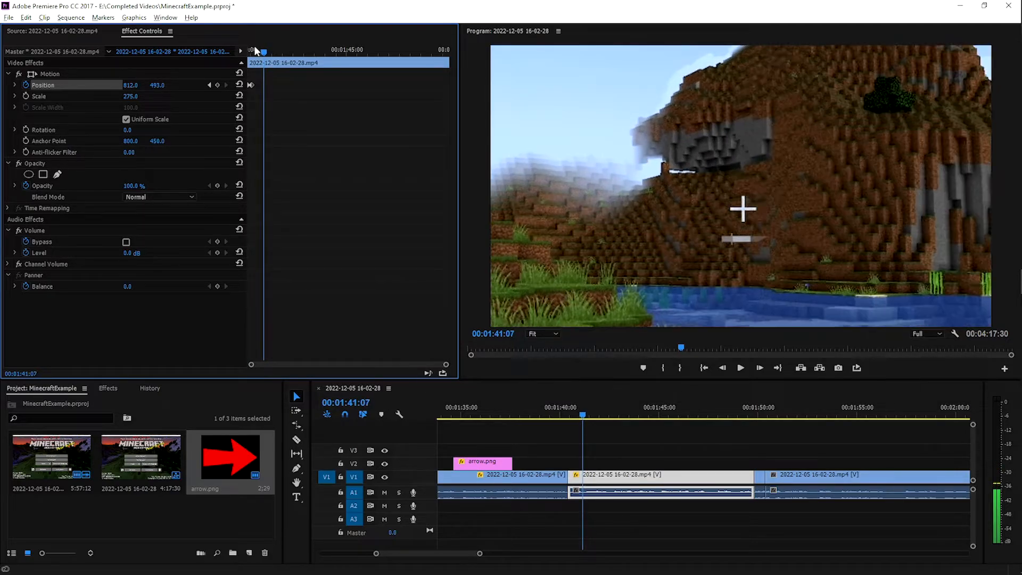
key(Left)
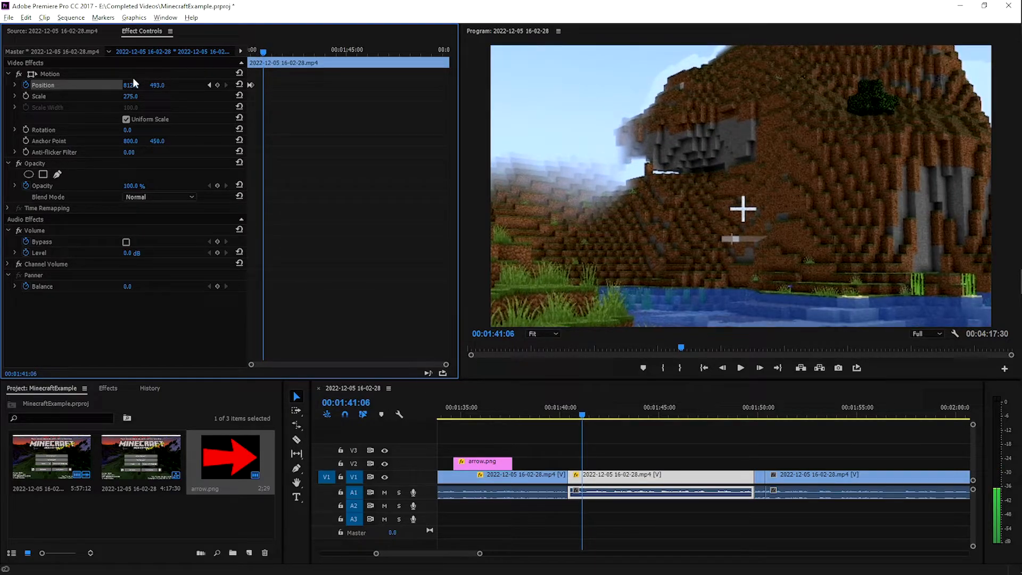
drag(131, 85, 333, 85)
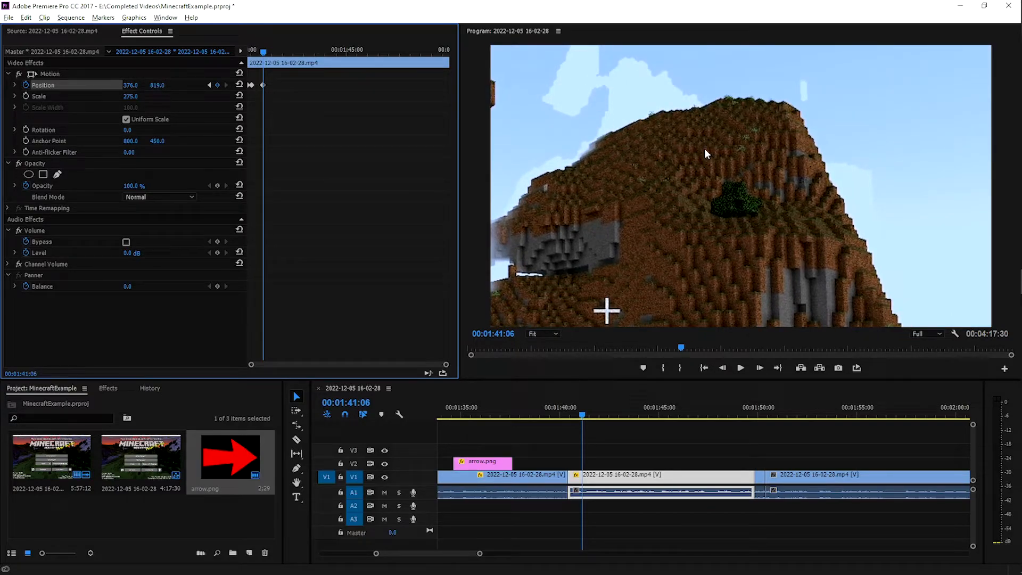
At 00:01:41:10, keyframe the clip's Motion position to -84, 704 so the frame keeps following the dark tree
key(Right)
key(Right)
key(Right)
key(Right)
key(Right)
key(Right)
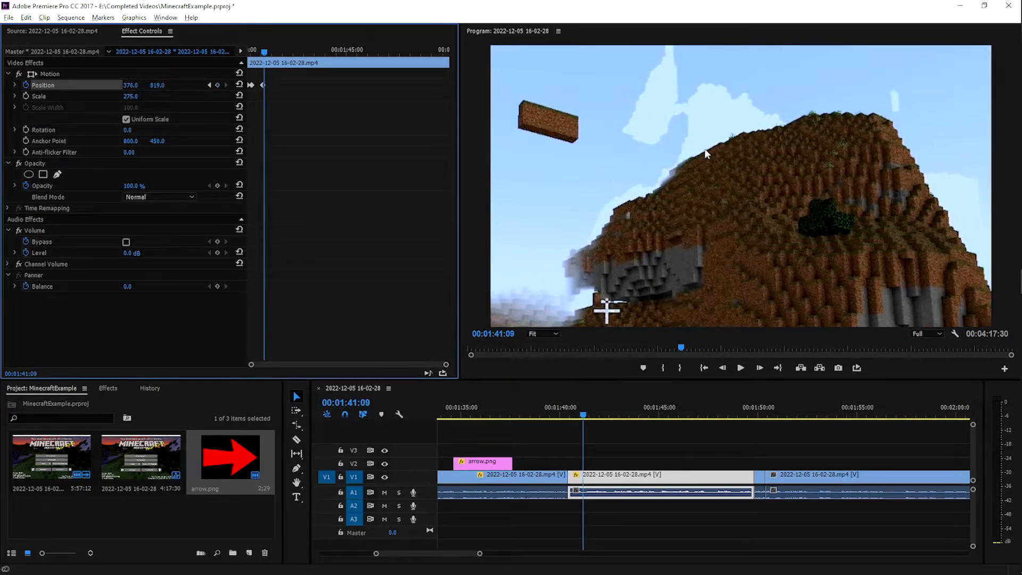
key(Left)
key(Left)
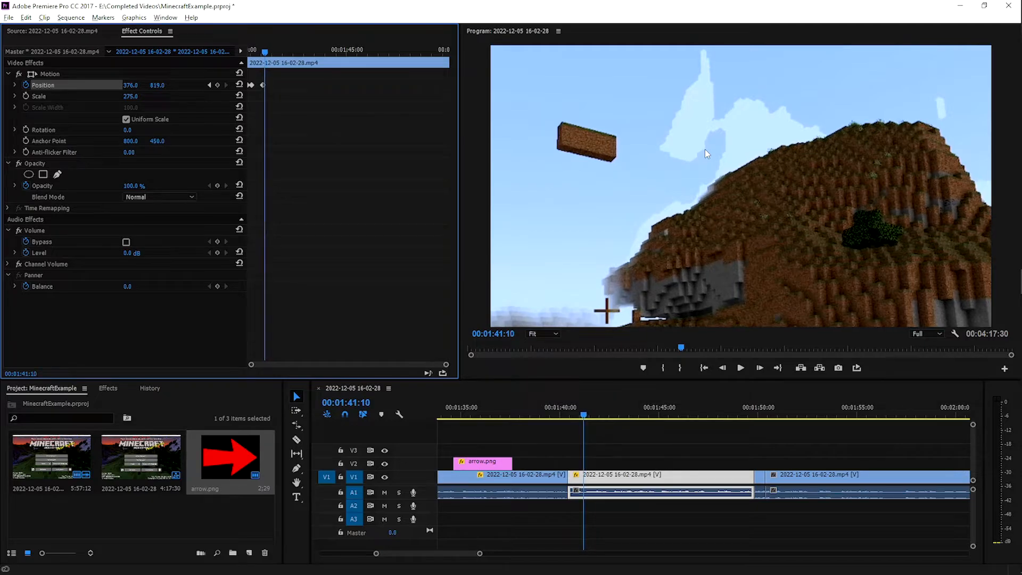
drag(127, 87, 163, 87)
Examine the footage after the 00:01:41:10 keyframe, up to 00:01:42:03, for how the dark tree drifts from the centre
key(Right)
key(Right)
key(Right)
key(Right)
key(Right)
key(Right)
key(Right)
key(Right)
key(Right)
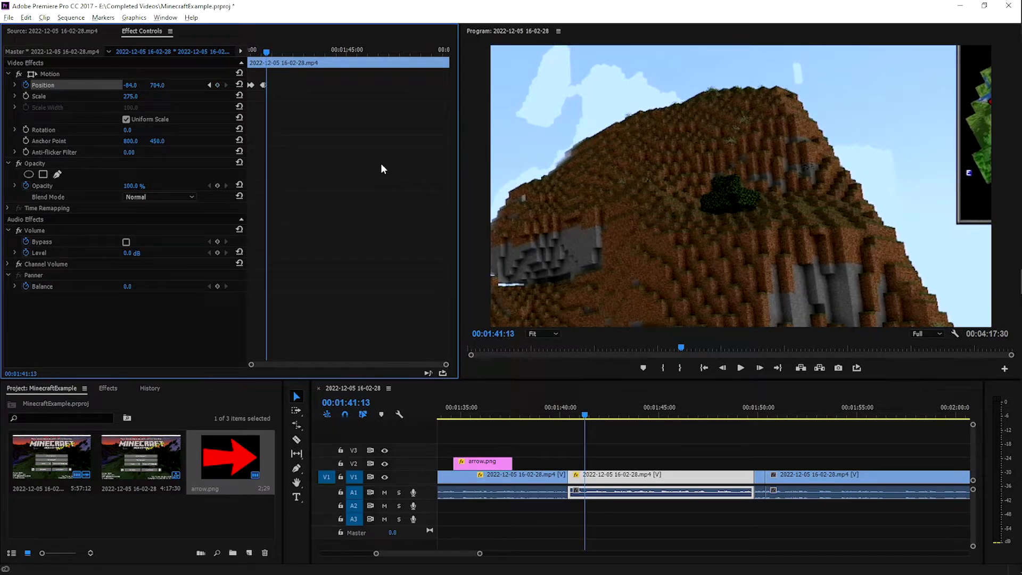
key(Right)
key(Right)
key(Right)
key(Right)
key(Right)
key(Right)
key(Right)
key(Right)
key(Right)
key(Right)
key(Right)
key(Right)
key(Right)
key(Right)
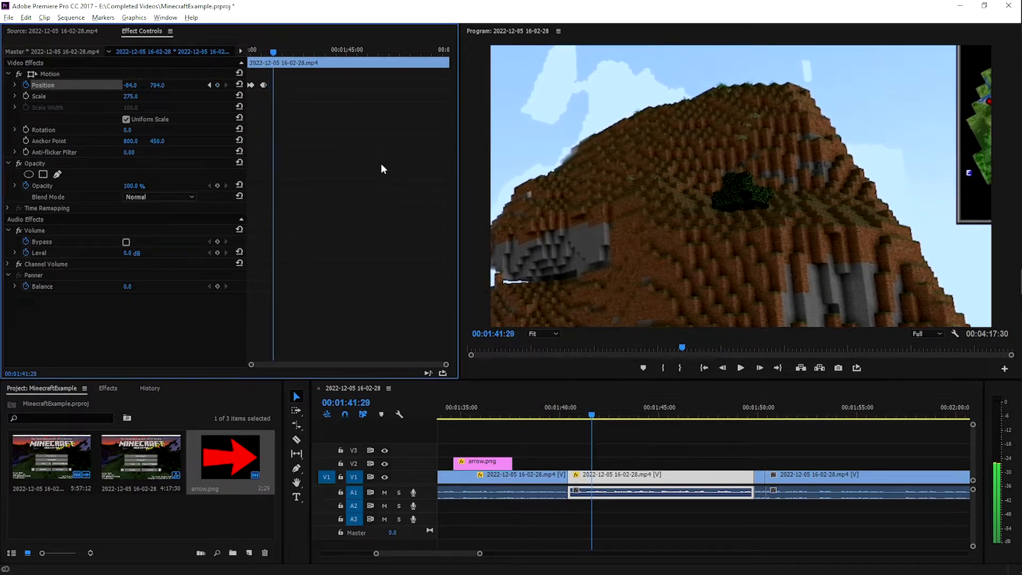
key(Left)
key(Left)
key(Left)
key(Left)
key(Left)
key(Left)
key(Left)
key(Left)
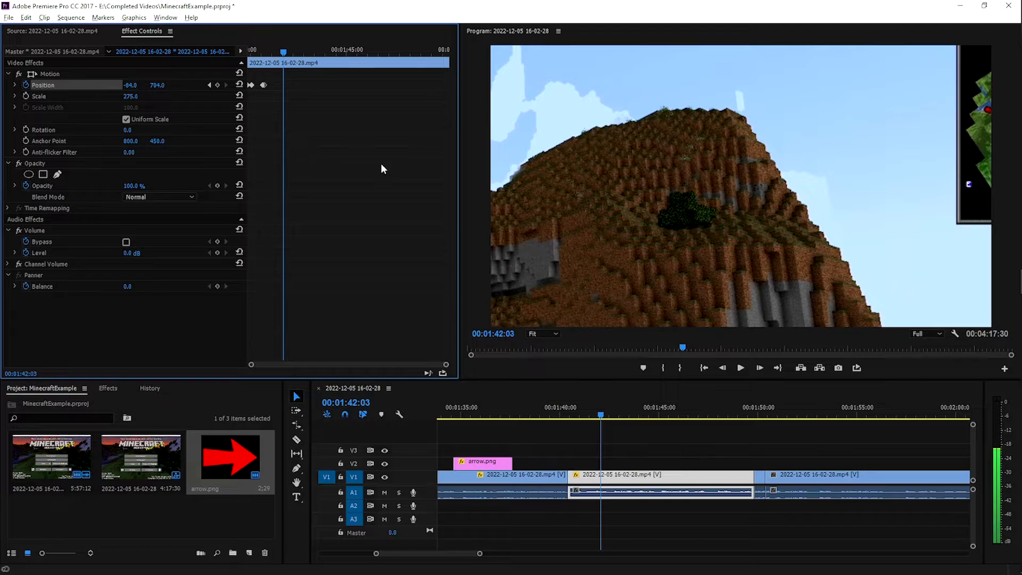
At 00:01:41:40, keyframe the clip's Motion position to -63, 681 to recentre the dark tree
key(Right)
key(Right)
key(Right)
key(Right)
key(Right)
key(Right)
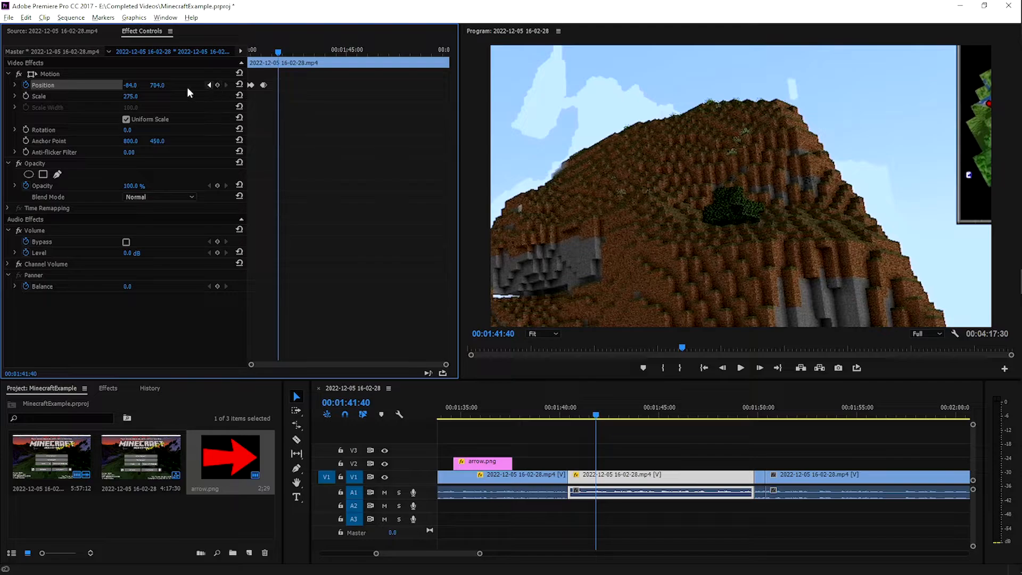
drag(133, 86, 160, 85)
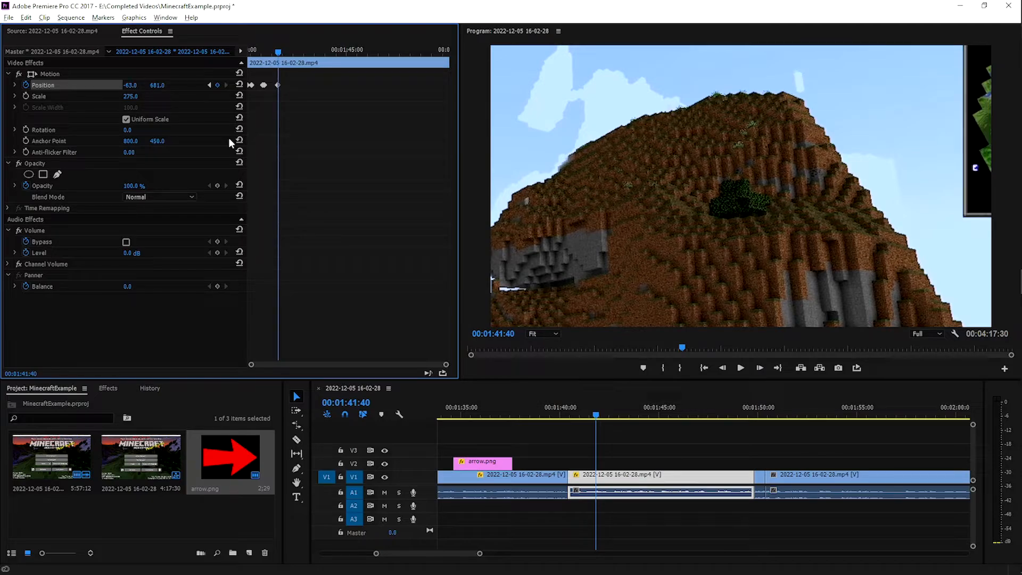
At 00:01:42:07, keyframe the clip's Motion position to 62, 681 to recentre the dark tree, and deselect the clip
key(space)
key(space)
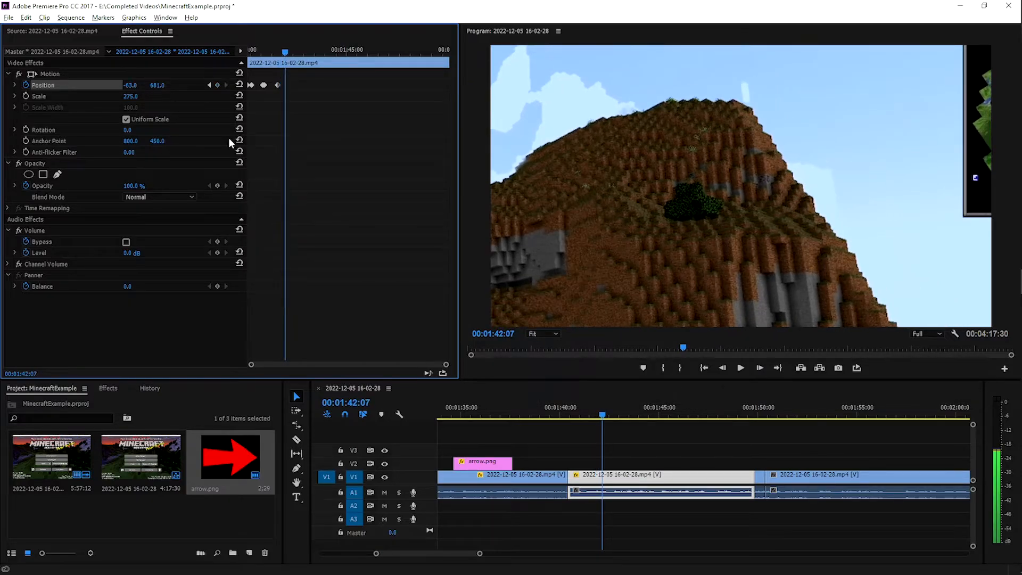
drag(133, 86, 200, 85)
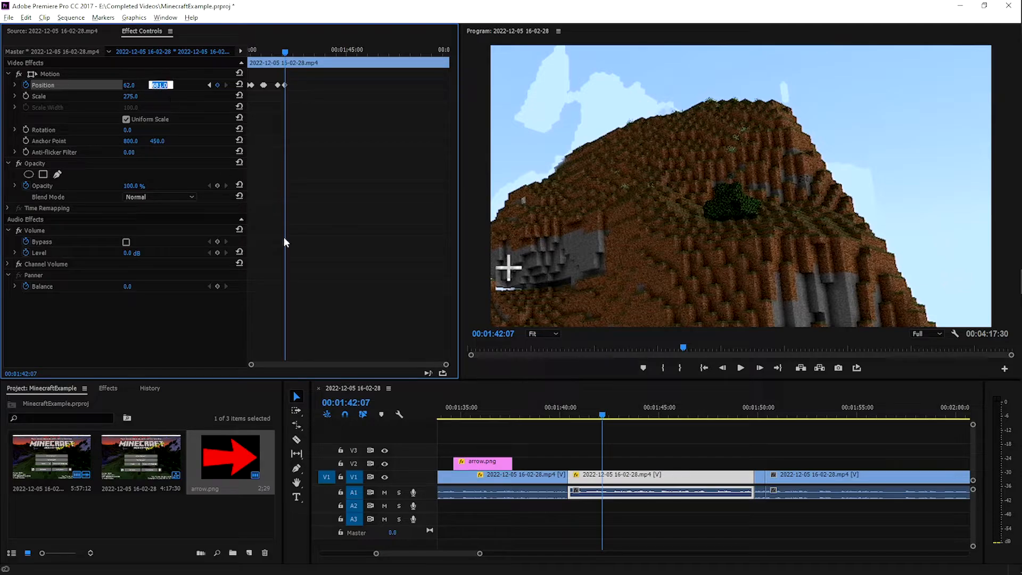
click(612, 458)
Play back the zoomed segment from about 00:01:40 several times to check how the position keyframes track the dark tree
click(568, 411)
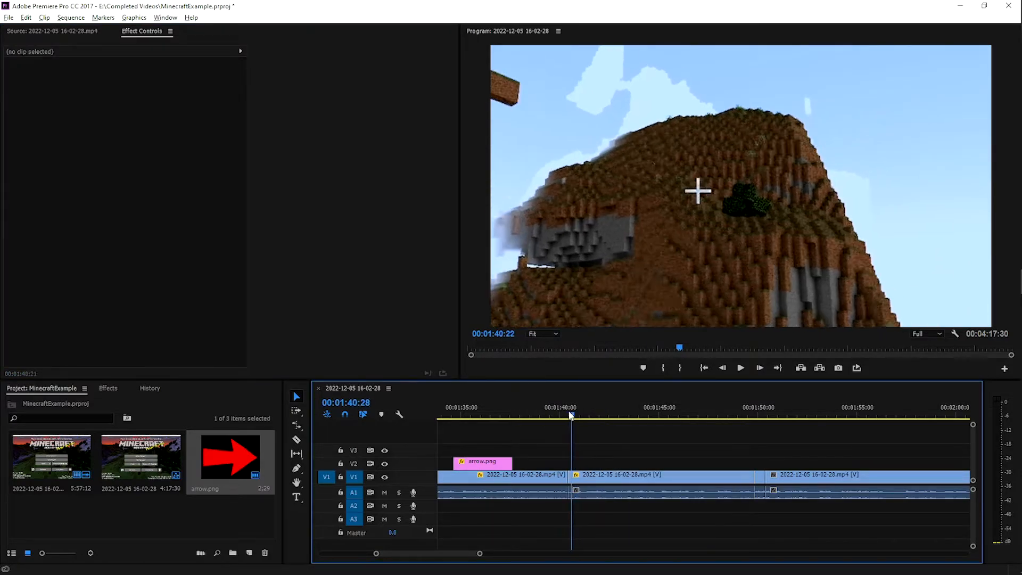
key(space)
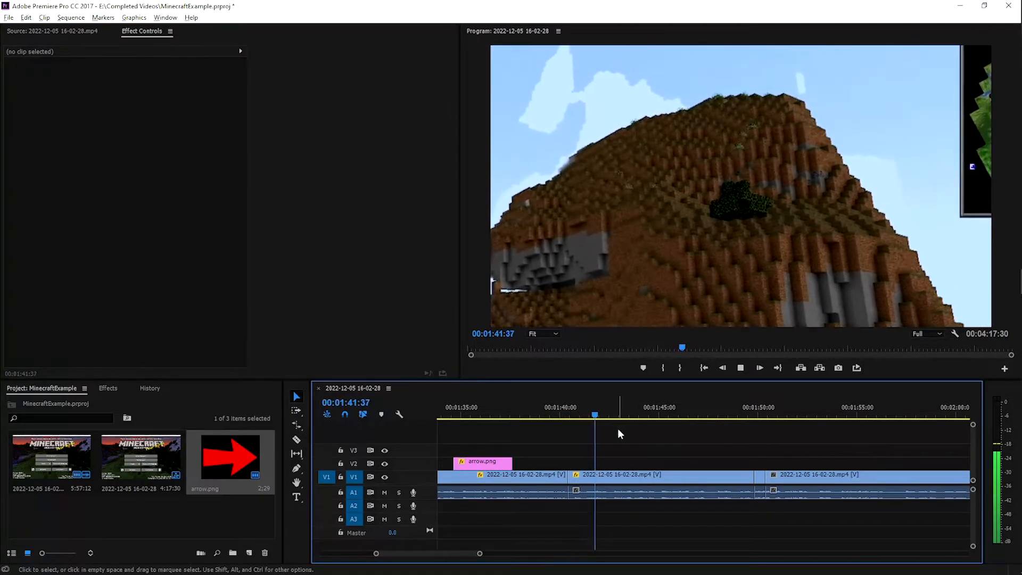
click(574, 408)
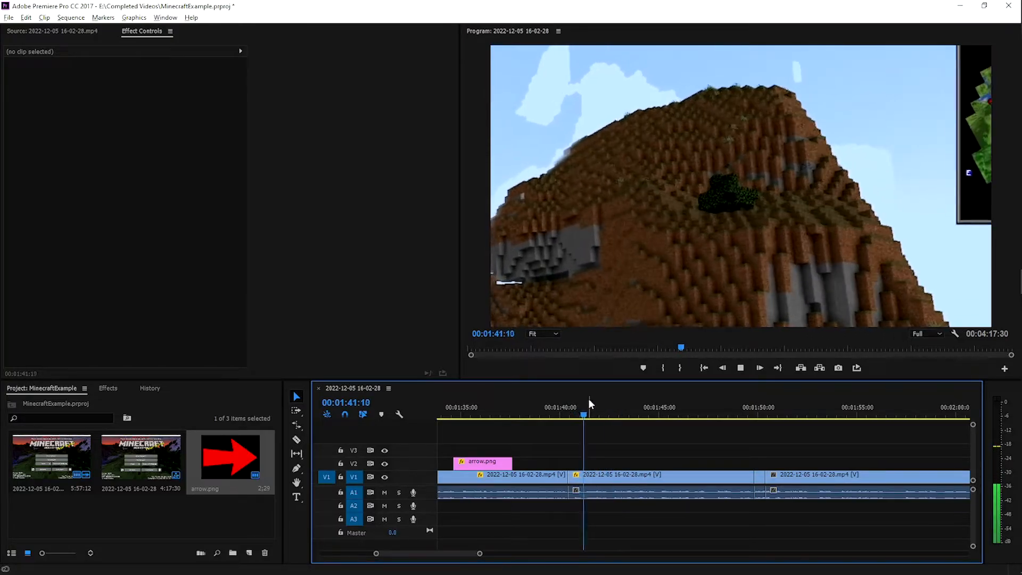
click(559, 407)
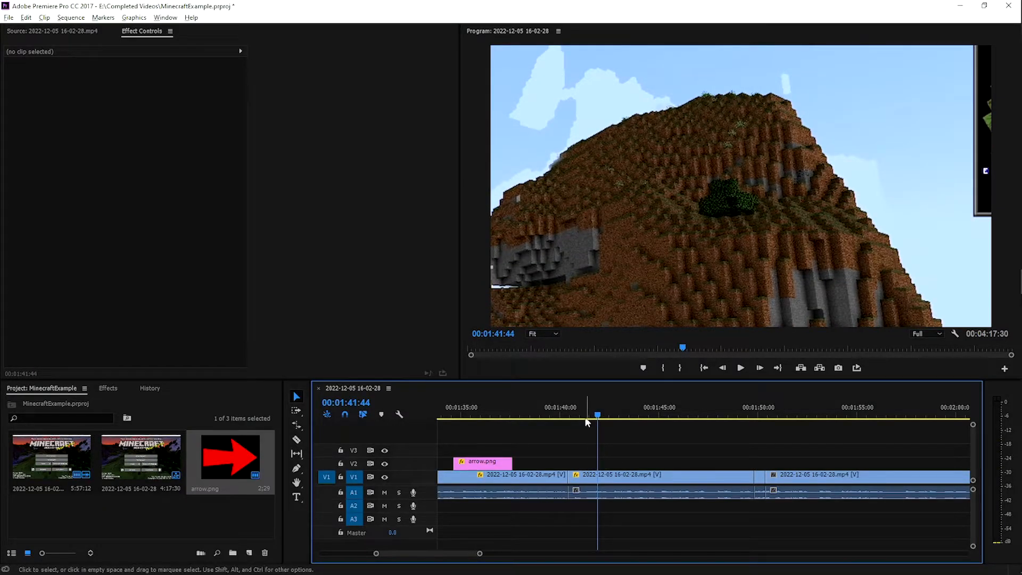
click(574, 407)
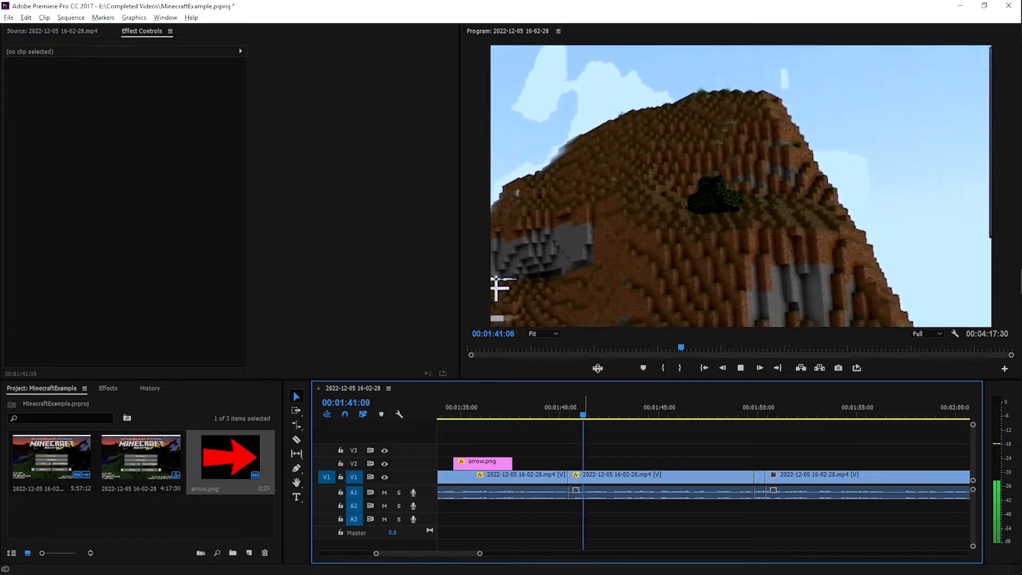
click(579, 408)
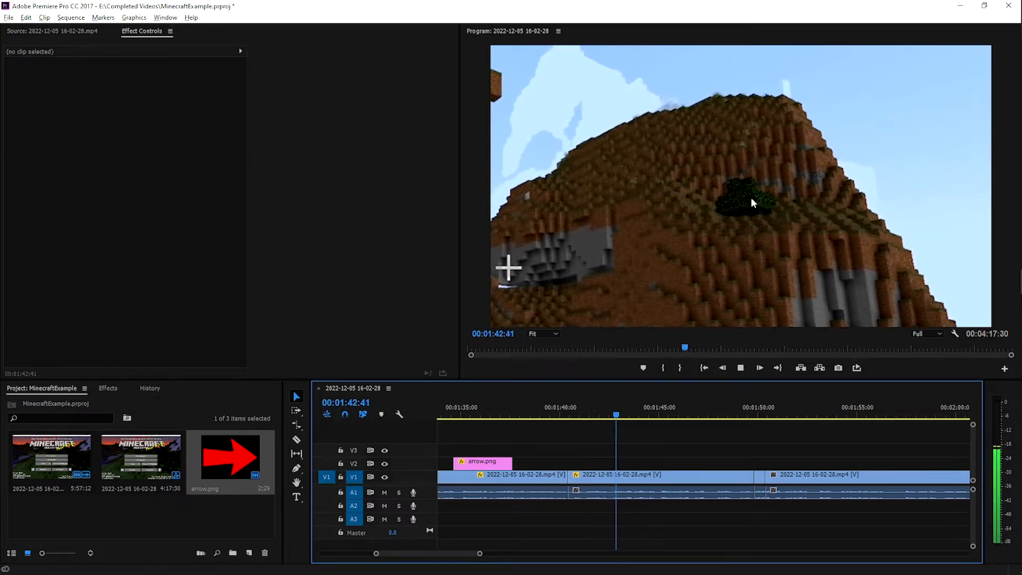
key(space)
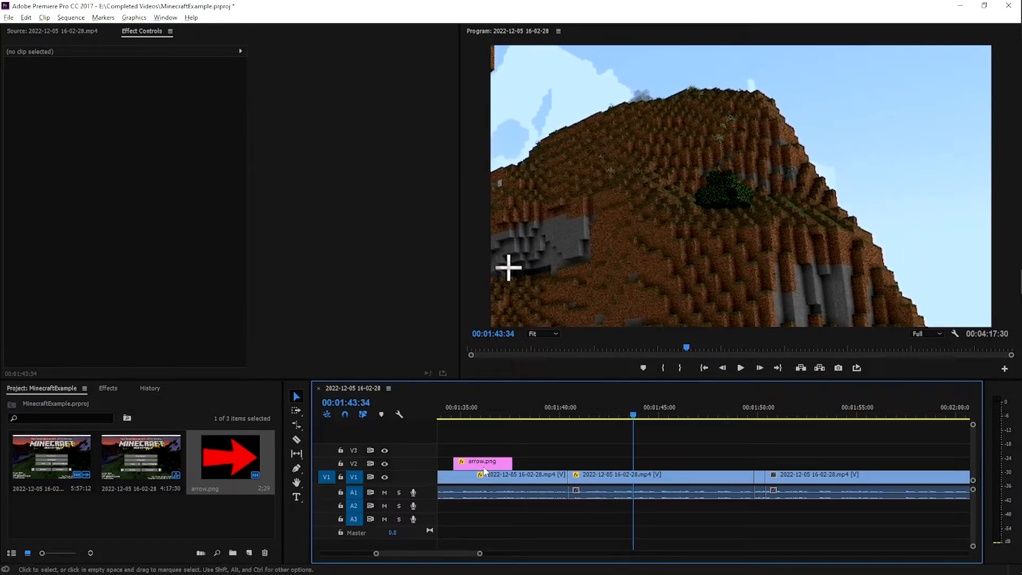
Review the footage from near the end of the zoomed segment, about 00:01:49, through the unzoomed clip to 00:02:21:37
scroll(600, 459, down, 1)
scroll(602, 456, down, 2)
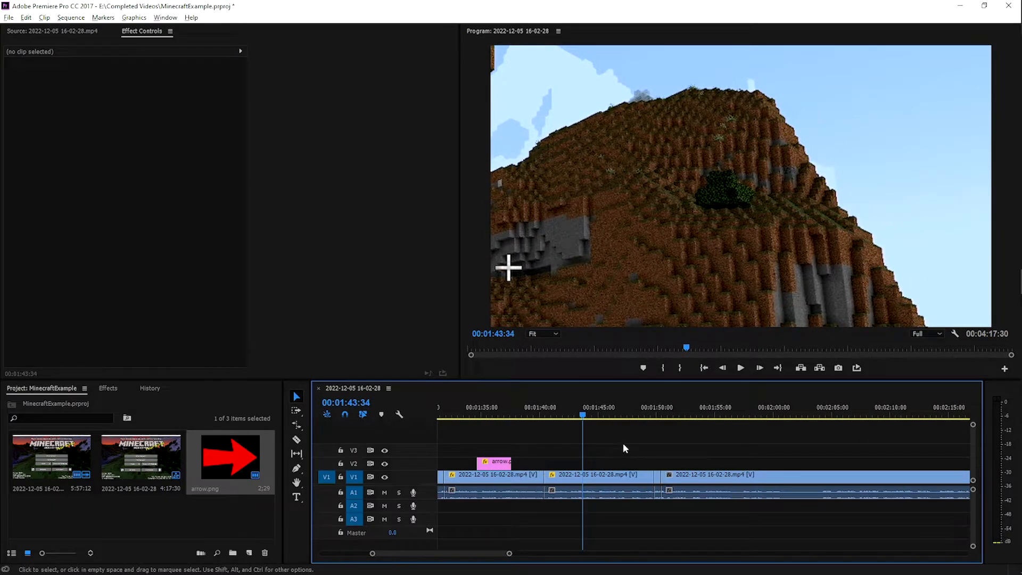
click(650, 411)
key(space)
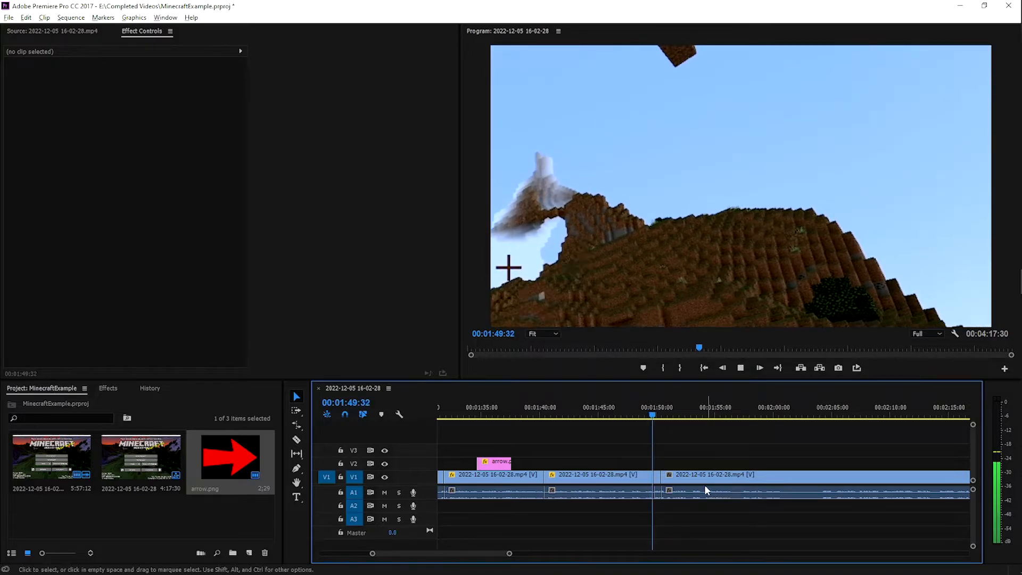
key(space)
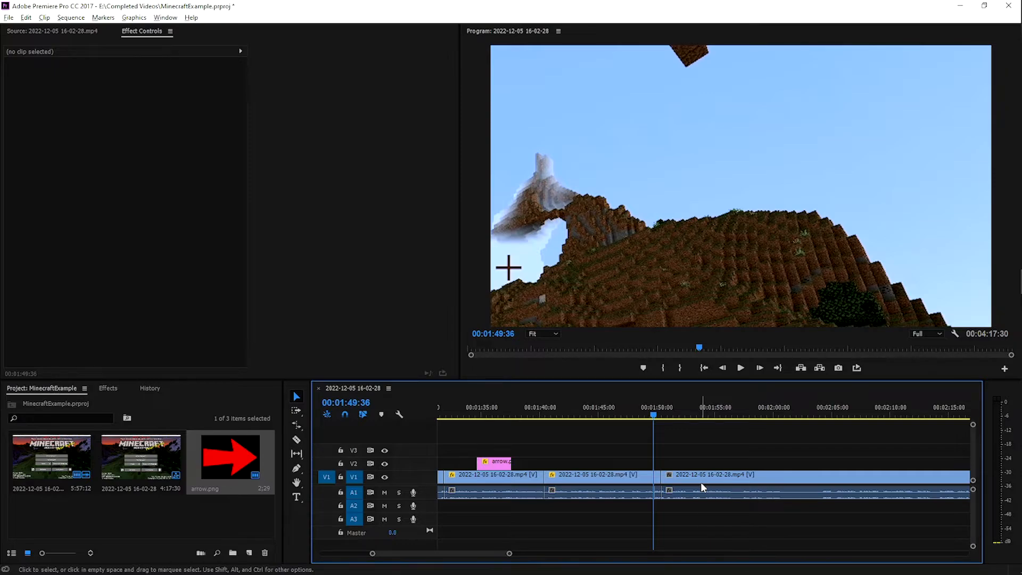
key(space)
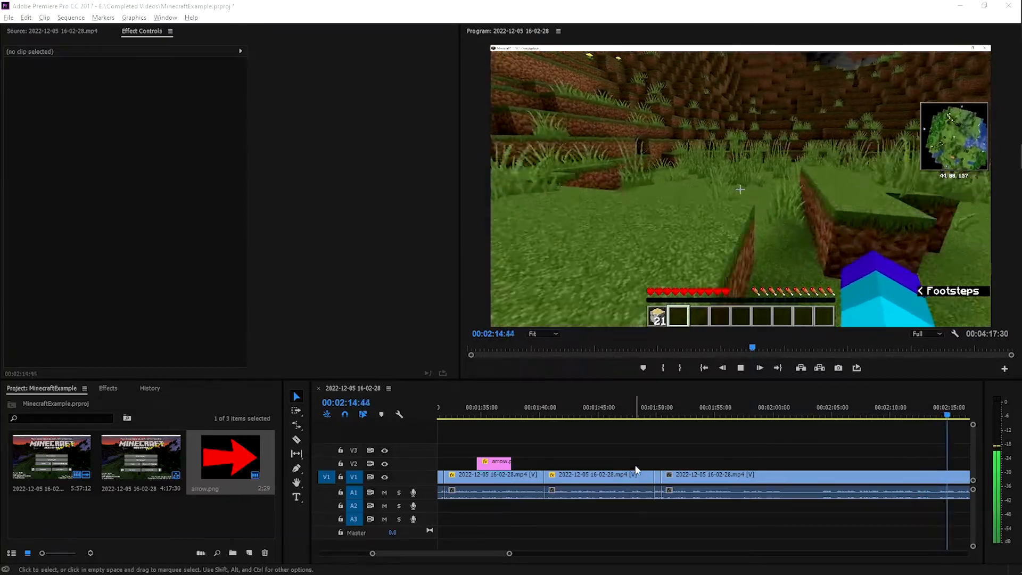
click(636, 426)
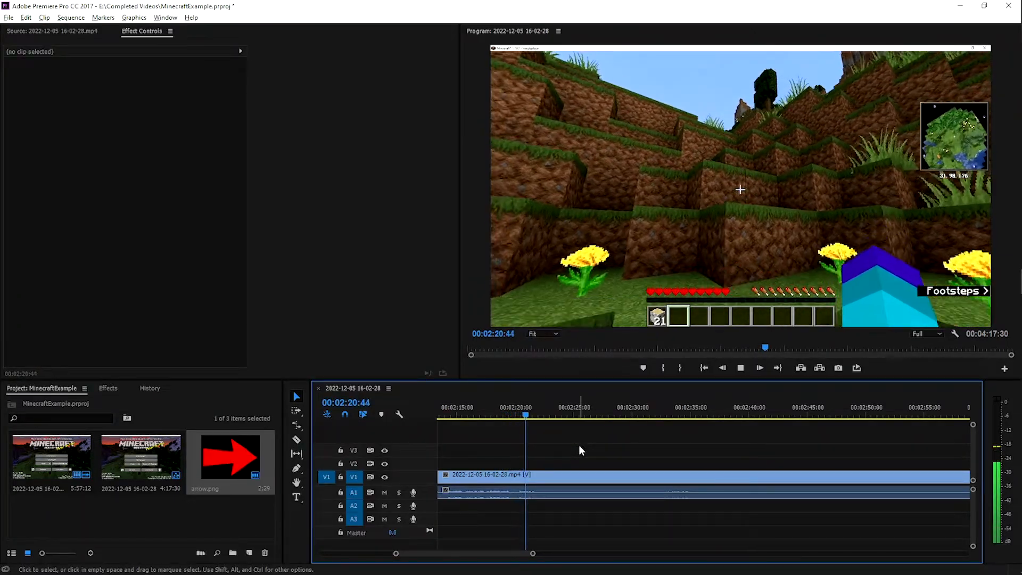
key(space)
Split the unzoomed footage clip at 00:01:56:44, where the player reaches the water
scroll(569, 433, up, 2)
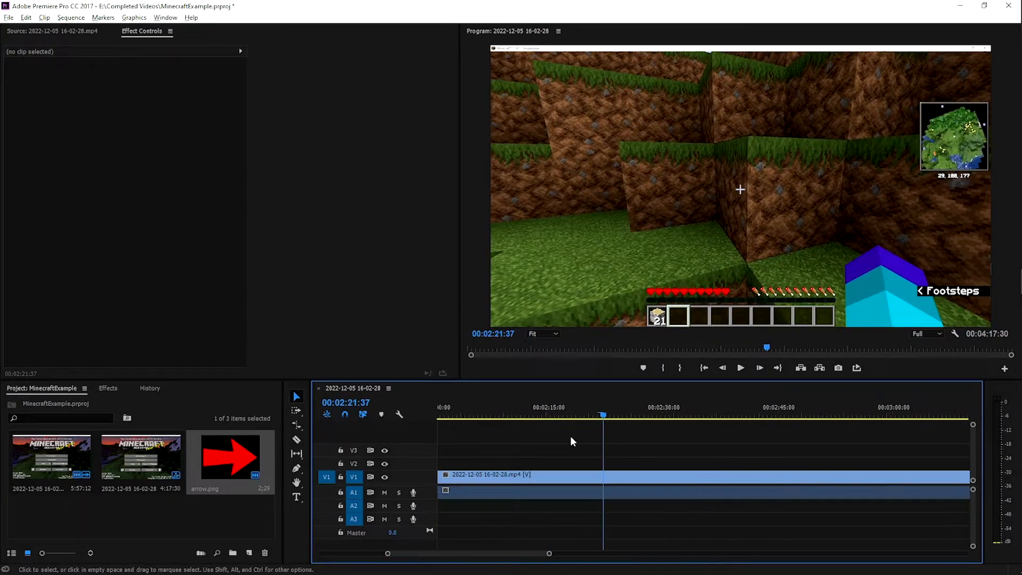
key(minus)
scroll(561, 445, up, 2)
click(586, 407)
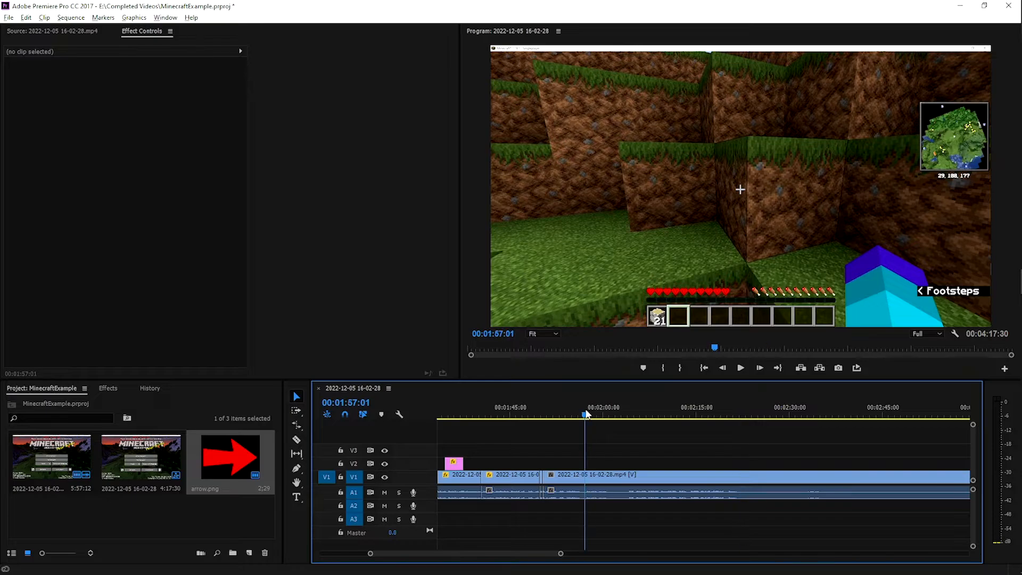
scroll(623, 458, up, 3)
key(alt)
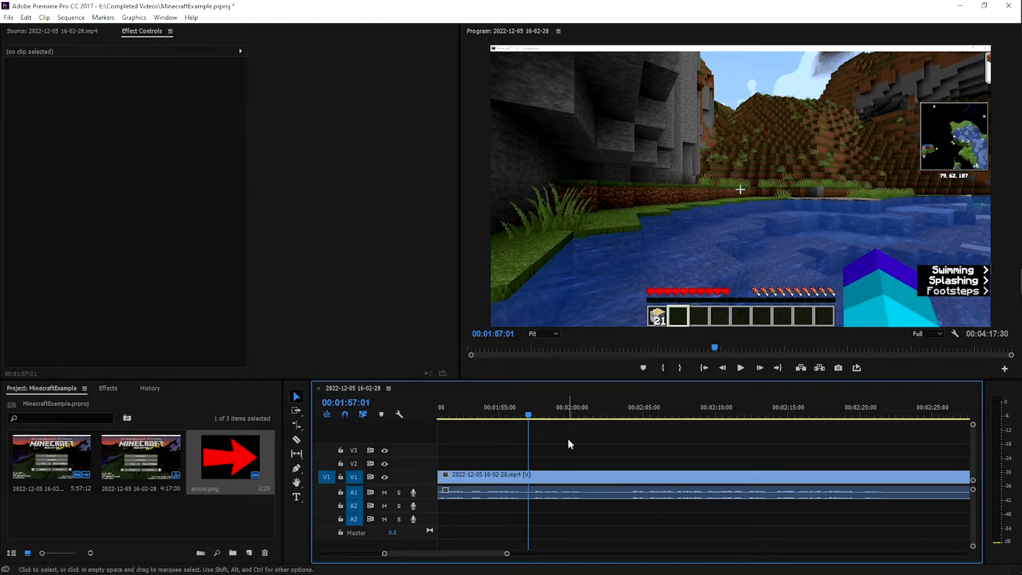
click(529, 405)
drag(545, 408, 484, 416)
key(space)
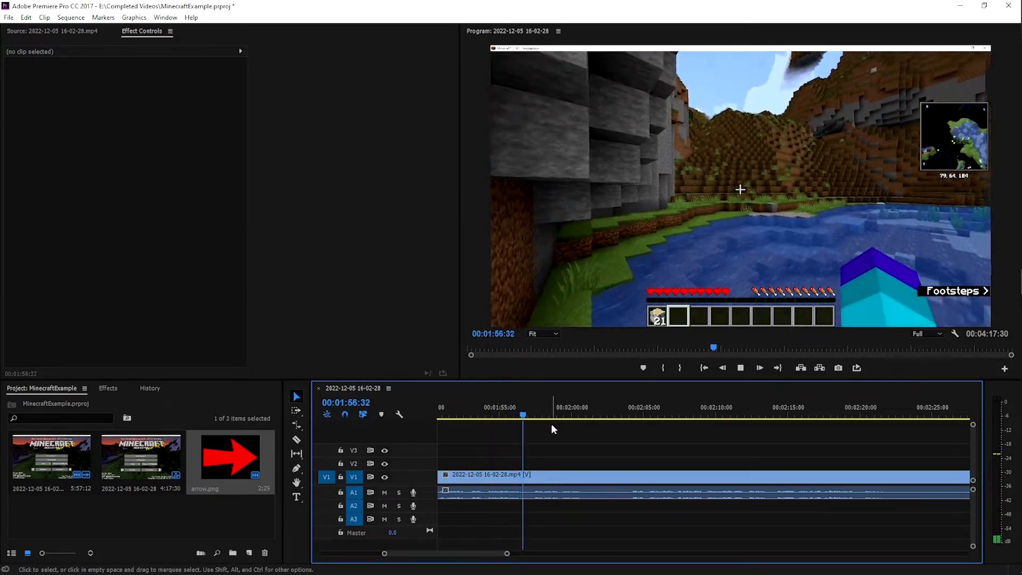
key(space)
key(ctrl+k)
key(space)
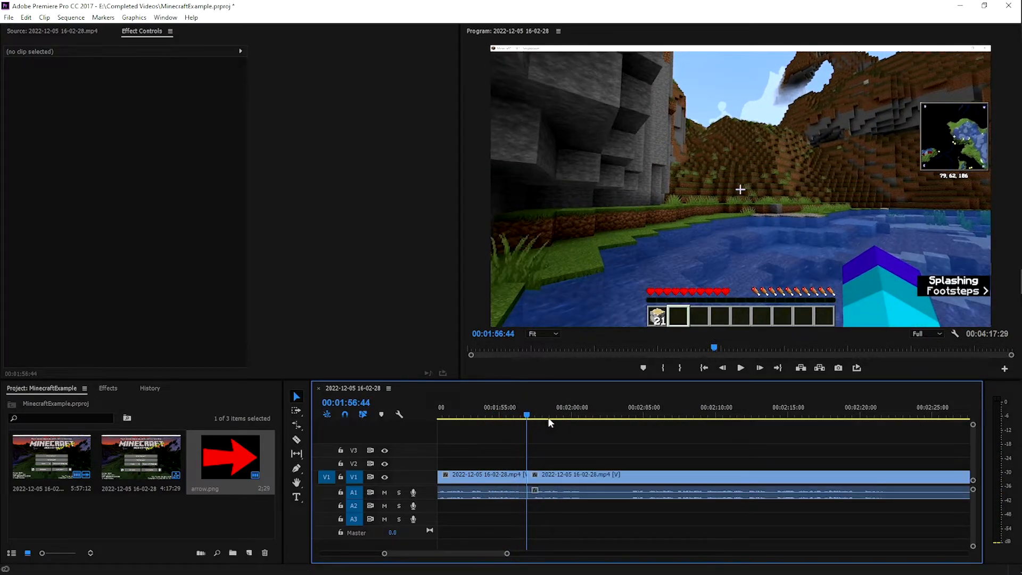
Review the footage from 00:01:56:44 to about 00:02:34 for the next part worth keeping
drag(538, 415, 626, 418)
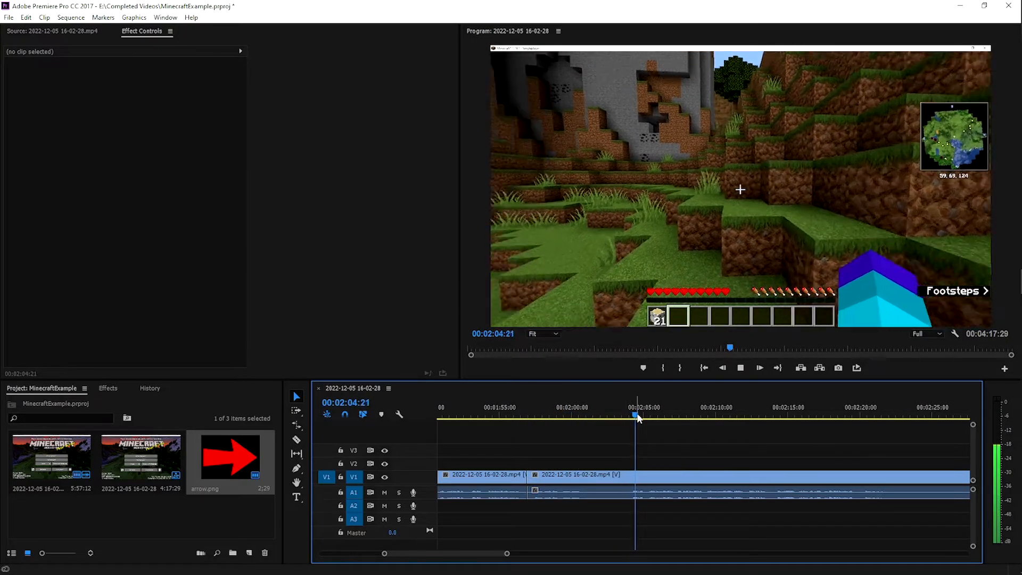
key(space)
drag(641, 419, 824, 415)
alt+scroll(673, 477, down, 2)
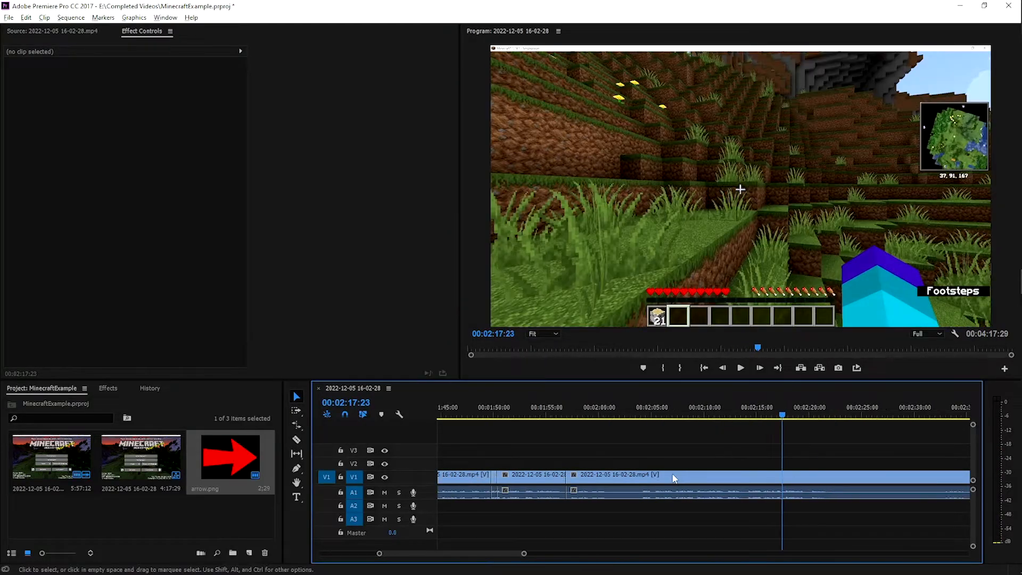
scroll(692, 464, down, 2)
scroll(704, 438, down, 3)
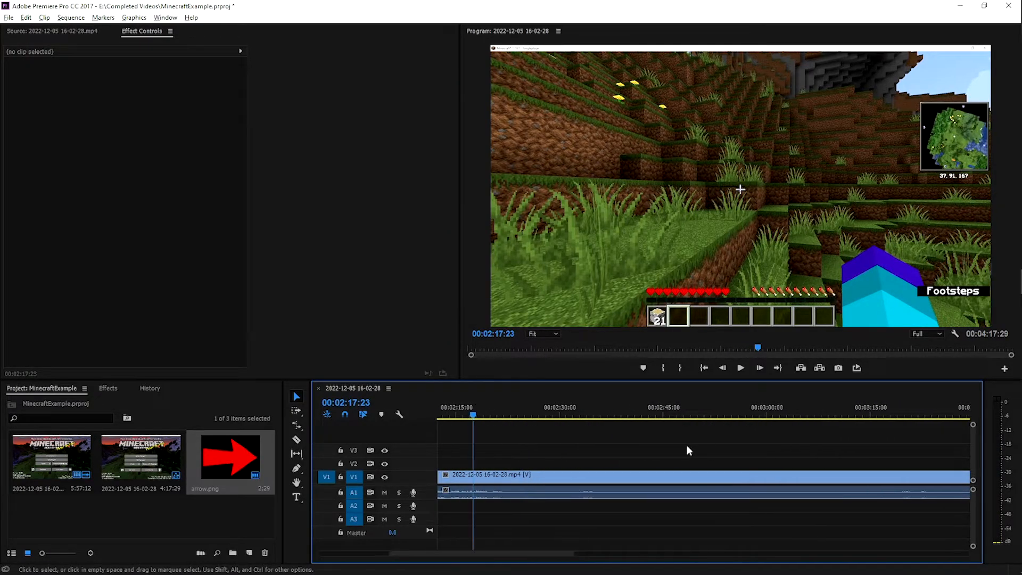
click(618, 413)
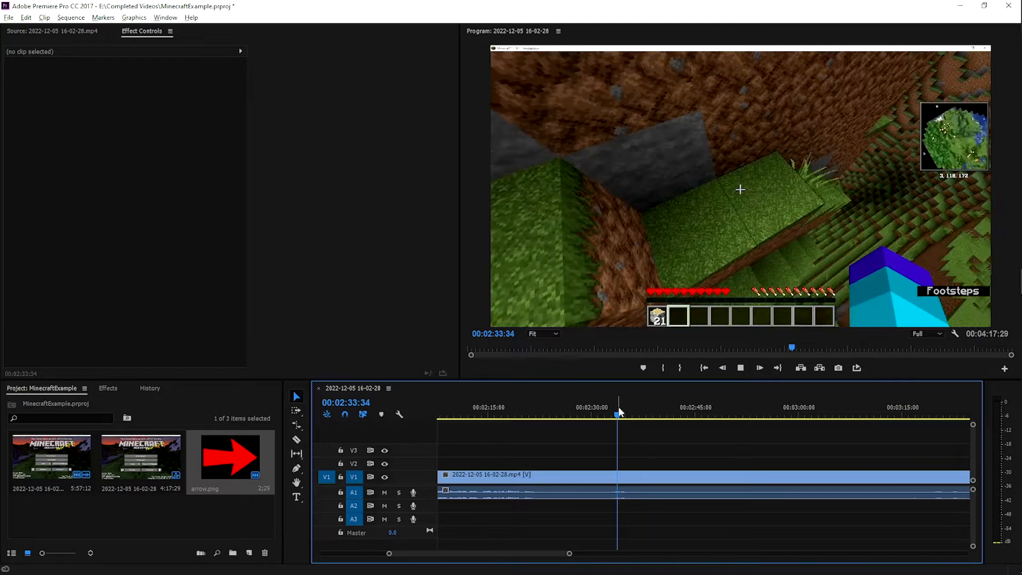
key(space)
alt+scroll(662, 474, down, 2)
alt+scroll(663, 474, down, 2)
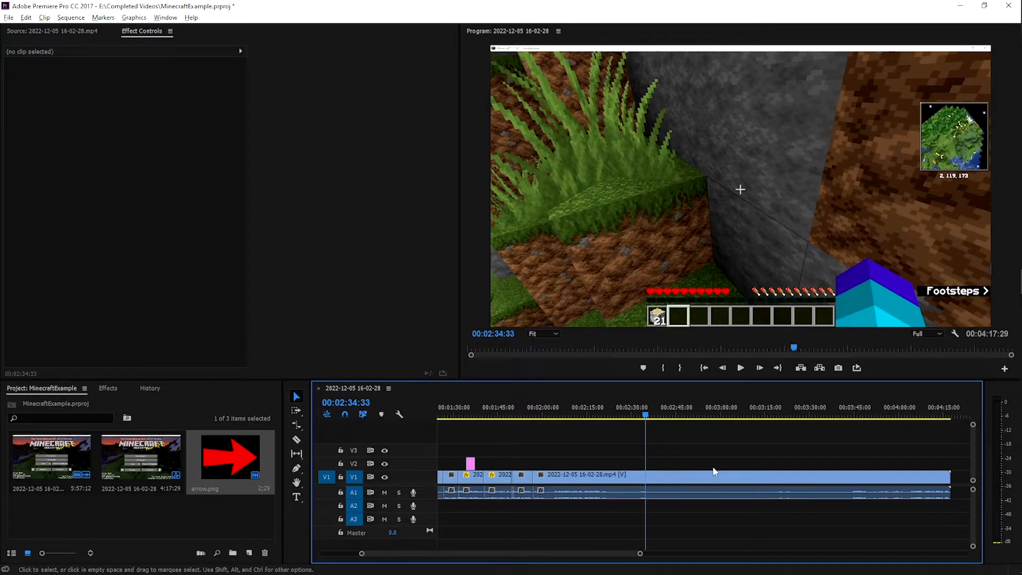
Split the long footage clip at 00:03:43:13 by marking and extracting the single frame there
click(842, 408)
key(space)
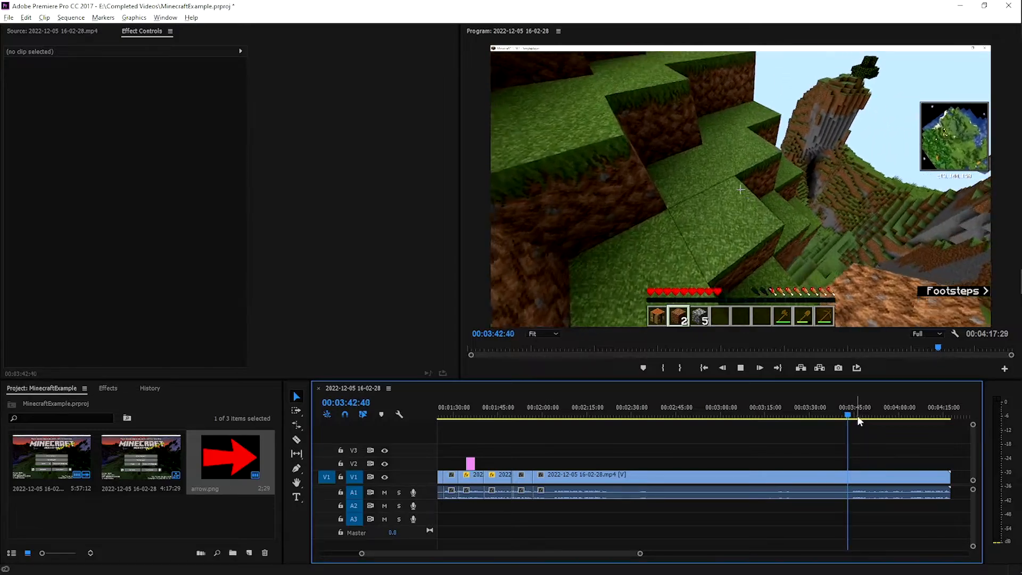
key(space)
key(i)
key(o)
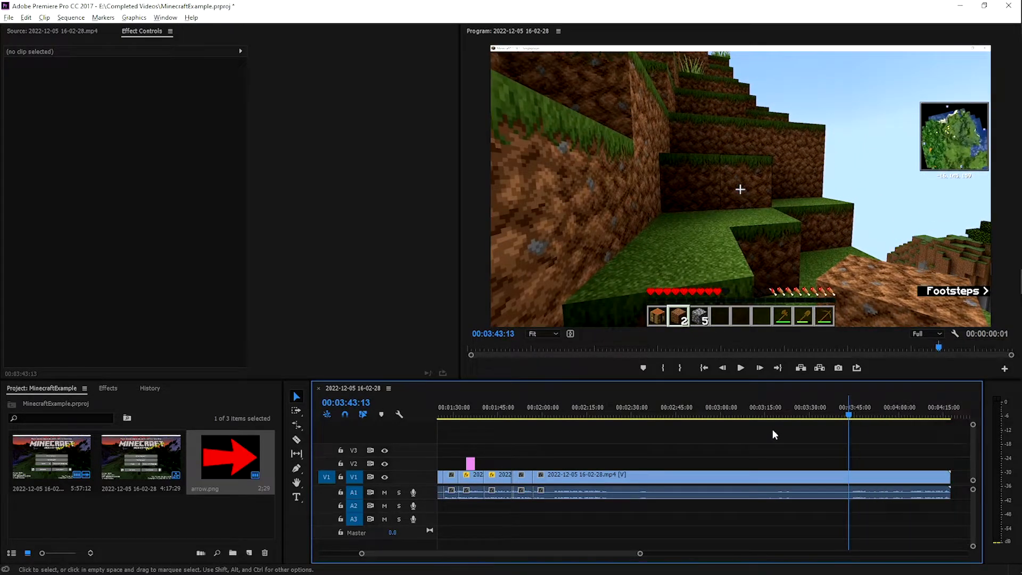
key(apostrophe)
Delete the footage between 00:01:56:44 and 00:03:43:13 and move the last clip back to close the gap
click(692, 482)
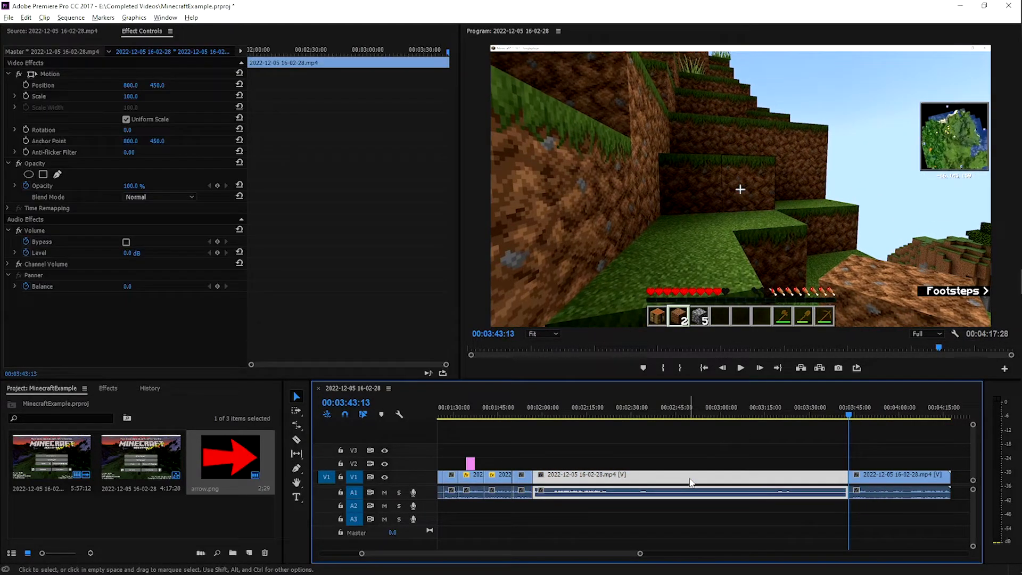
key(Delete)
drag(887, 482, 564, 478)
Deselect the moved clip and play it from just after the join through to the Game Over screen
scroll(514, 459, up, 5)
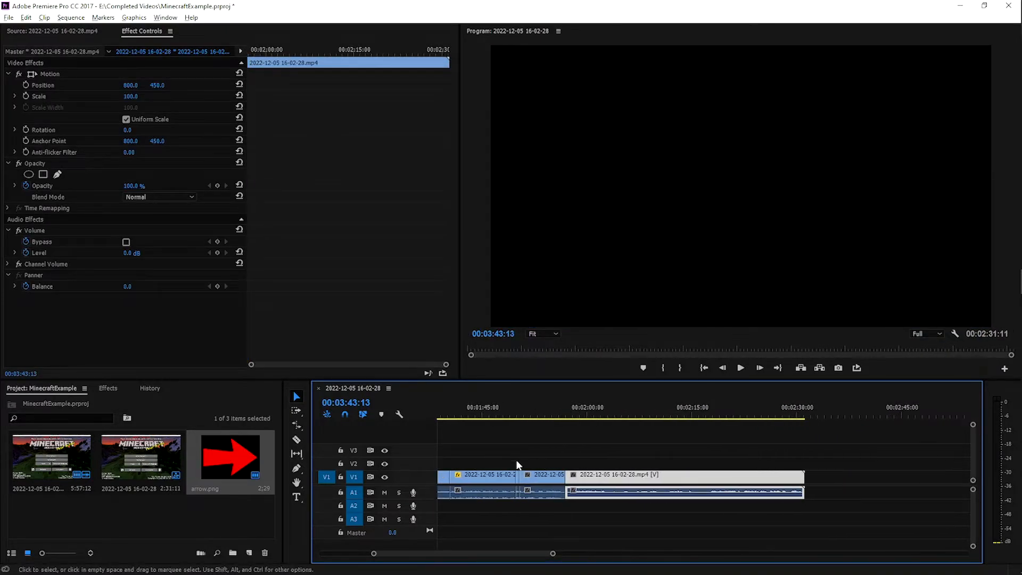
click(598, 410)
key(space)
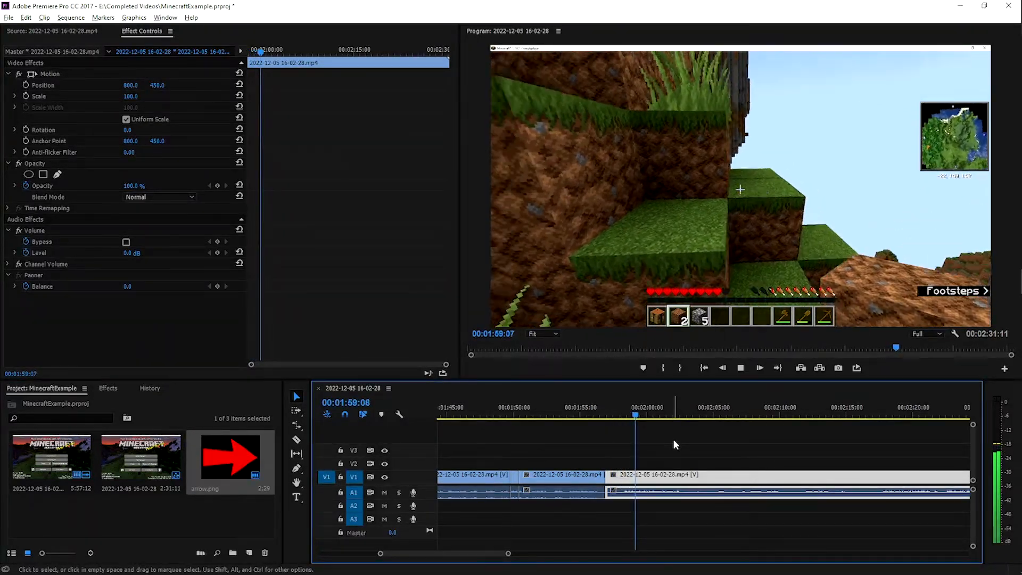
key(space)
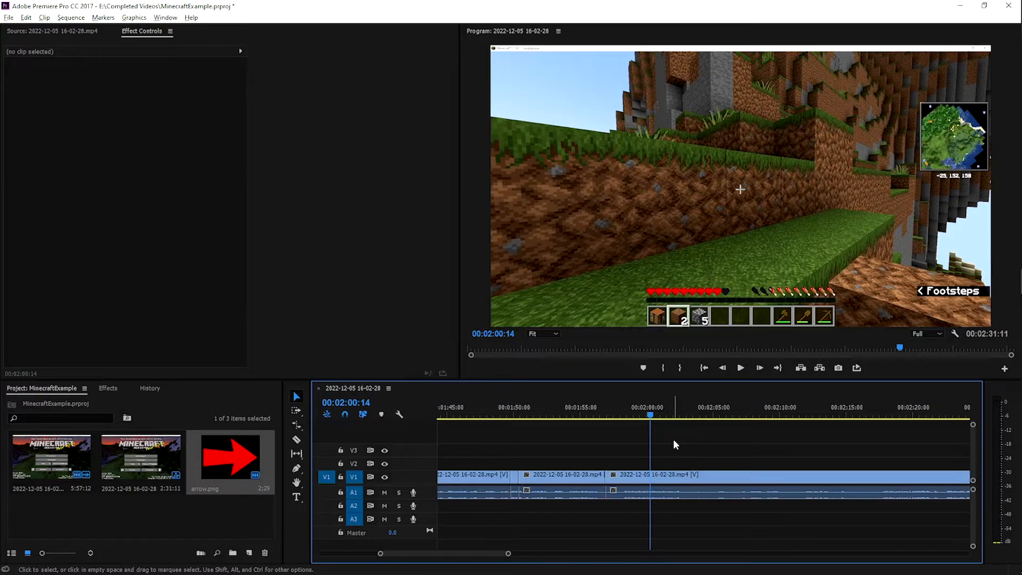
click(673, 439)
key(space)
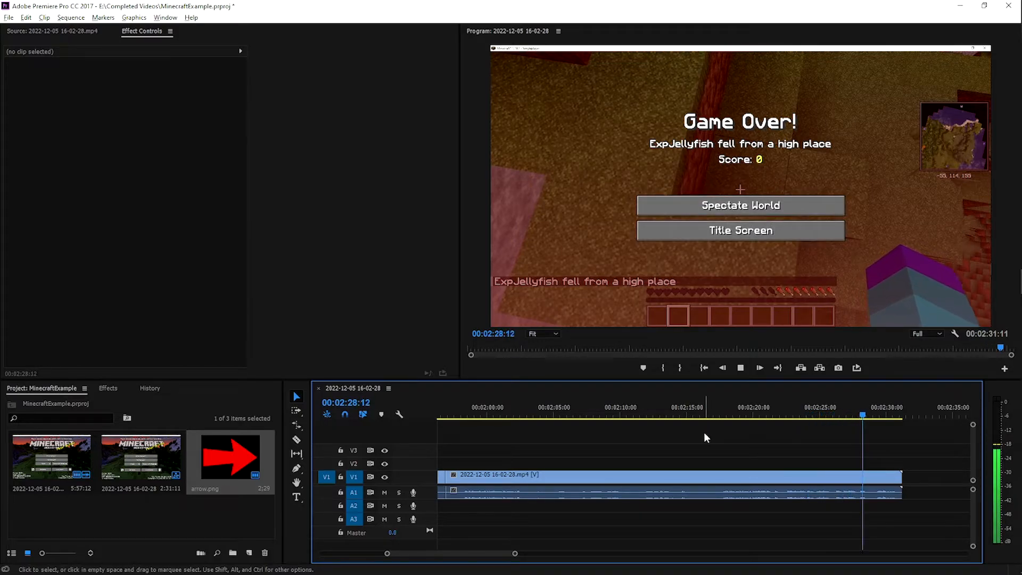
key(space)
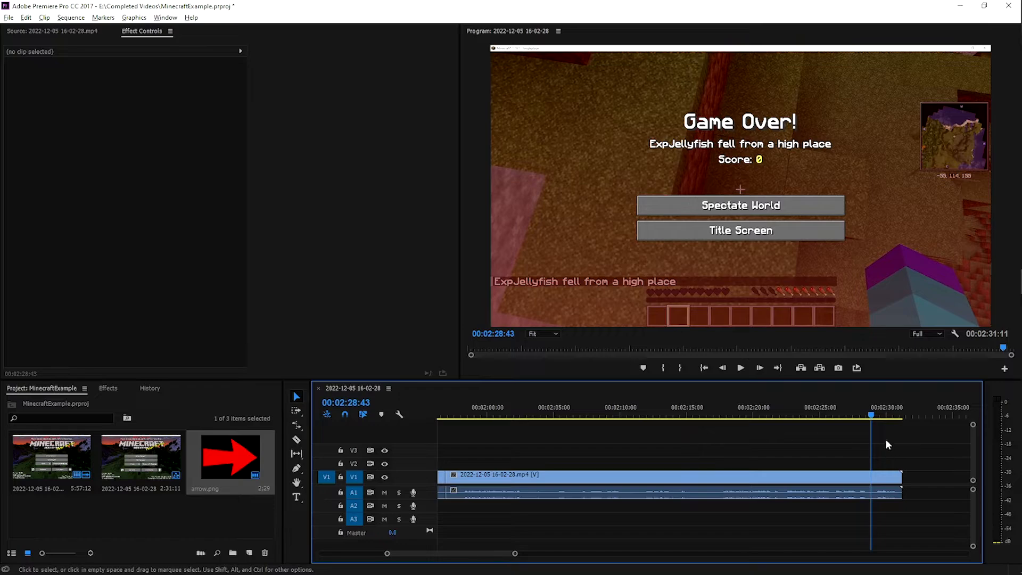
Trim the end of the last clip to 00:02:28:36, during the Game Over screen
key(space)
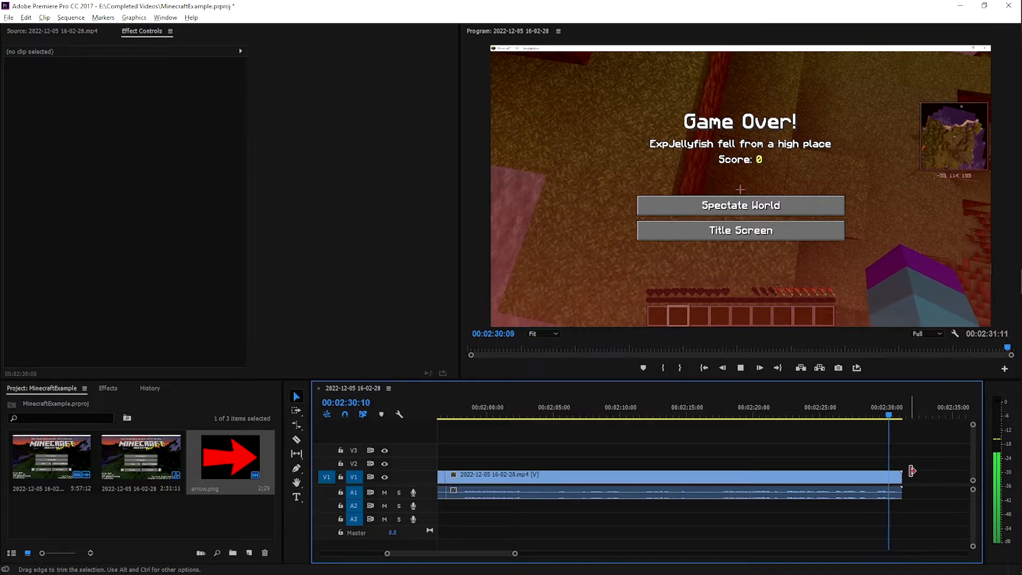
click(861, 415)
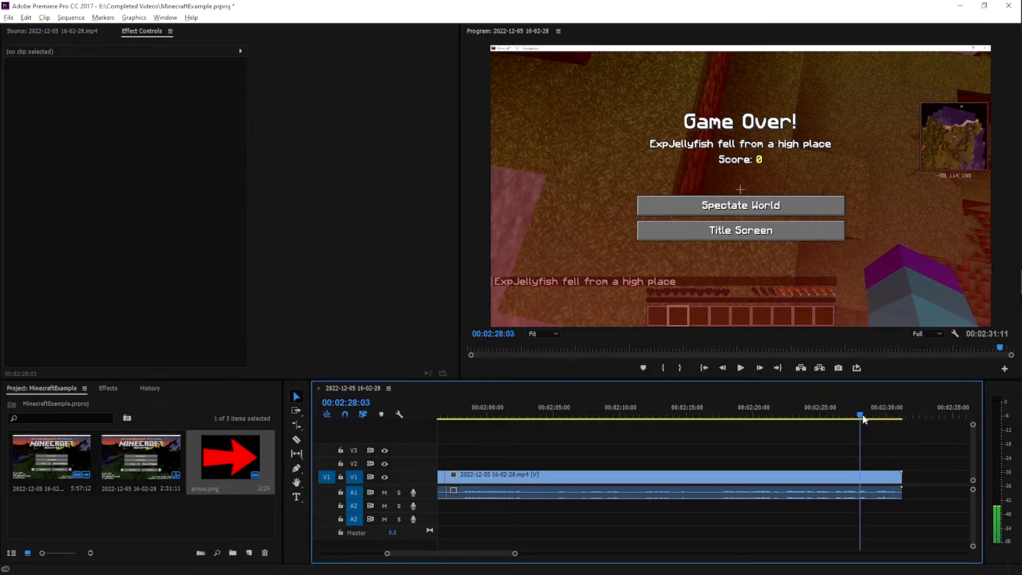
drag(864, 419, 870, 415)
drag(902, 477, 869, 479)
Look over the whole edited sequence and inspect the opening clip around 00:00:22
click(712, 415)
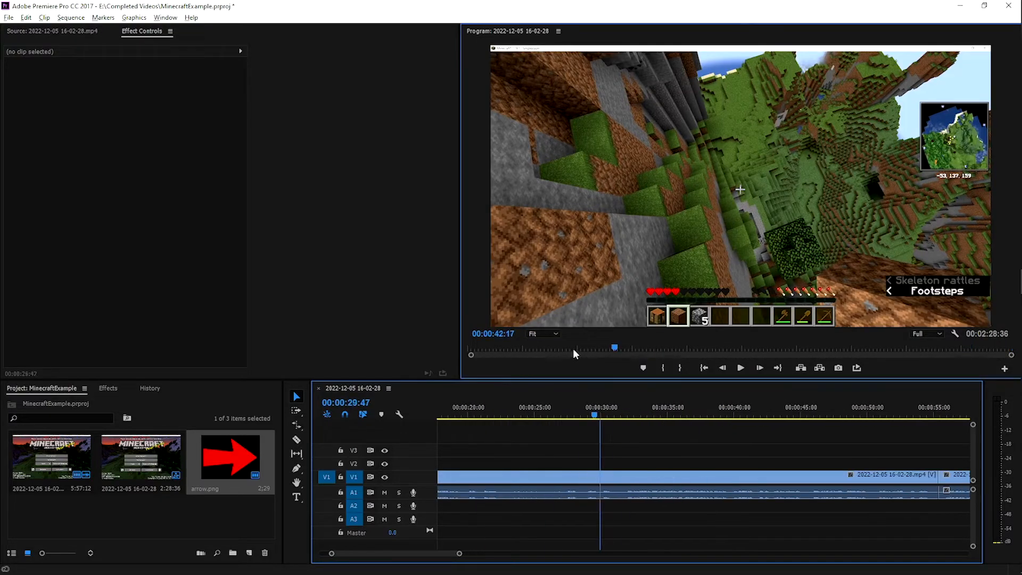
click(558, 349)
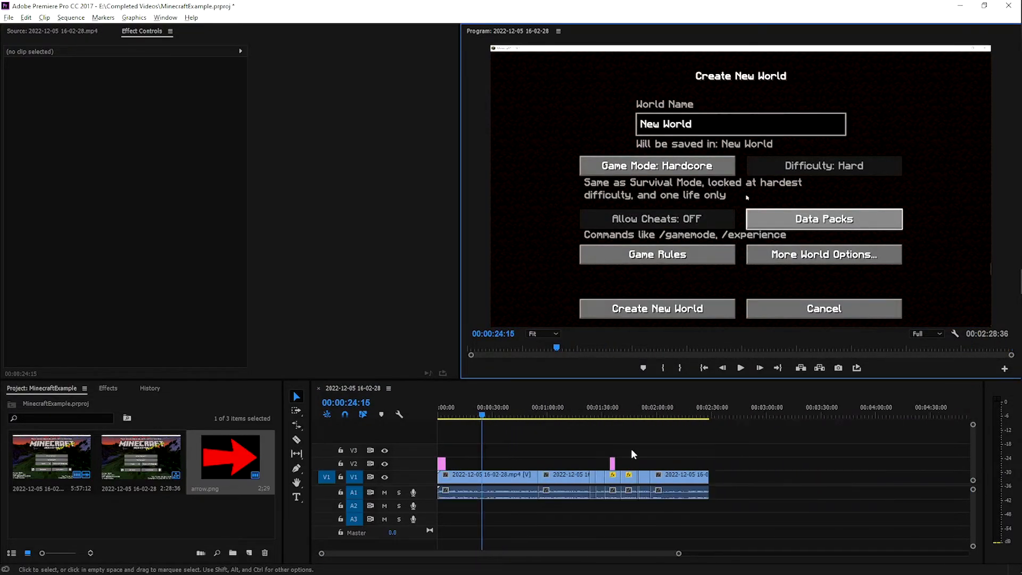
scroll(633, 448, up, 3)
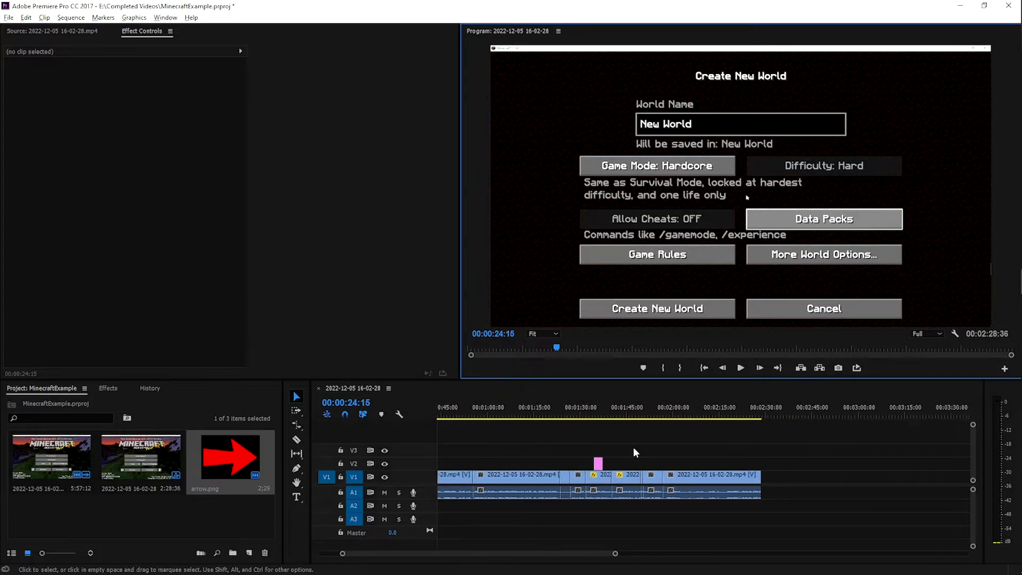
scroll(633, 449, up, 1)
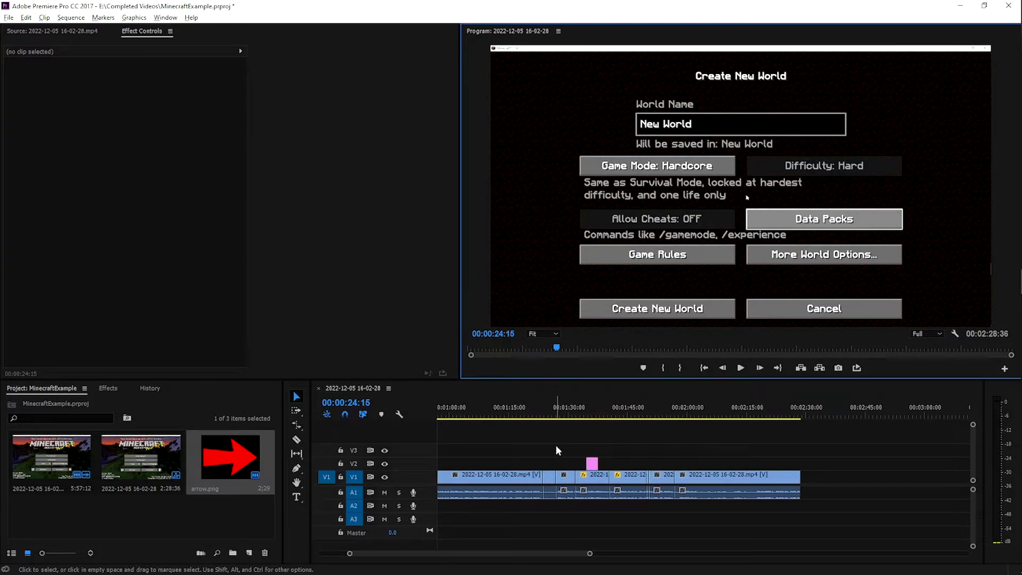
key(backslash)
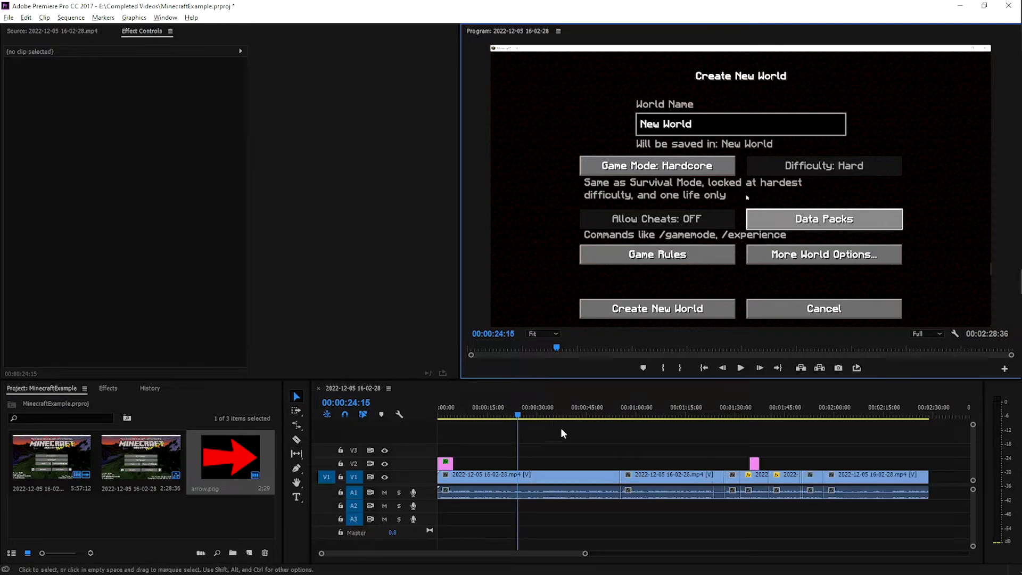
click(551, 435)
scroll(551, 436, up, 1)
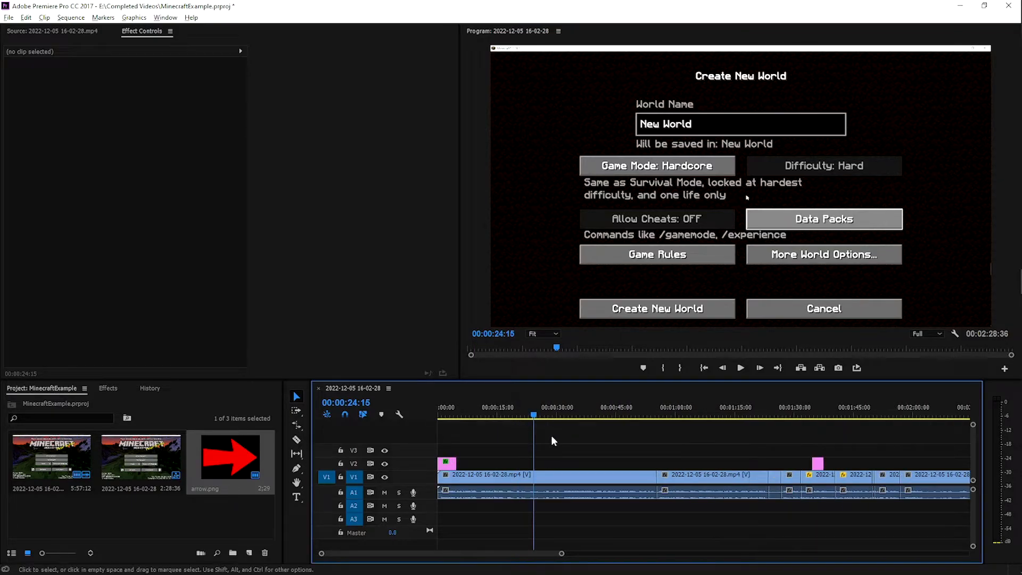
scroll(596, 449, down, 1)
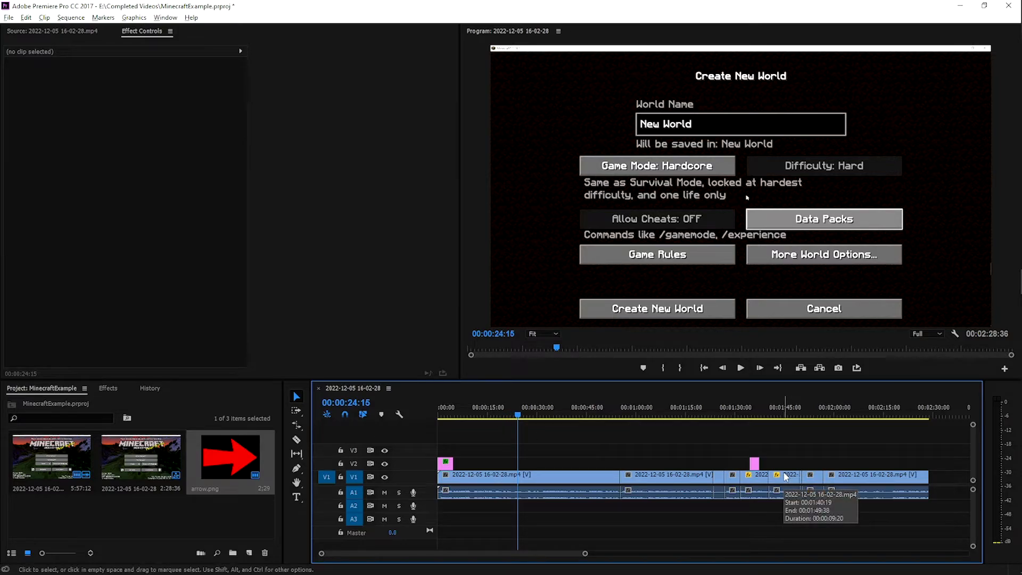
click(593, 481)
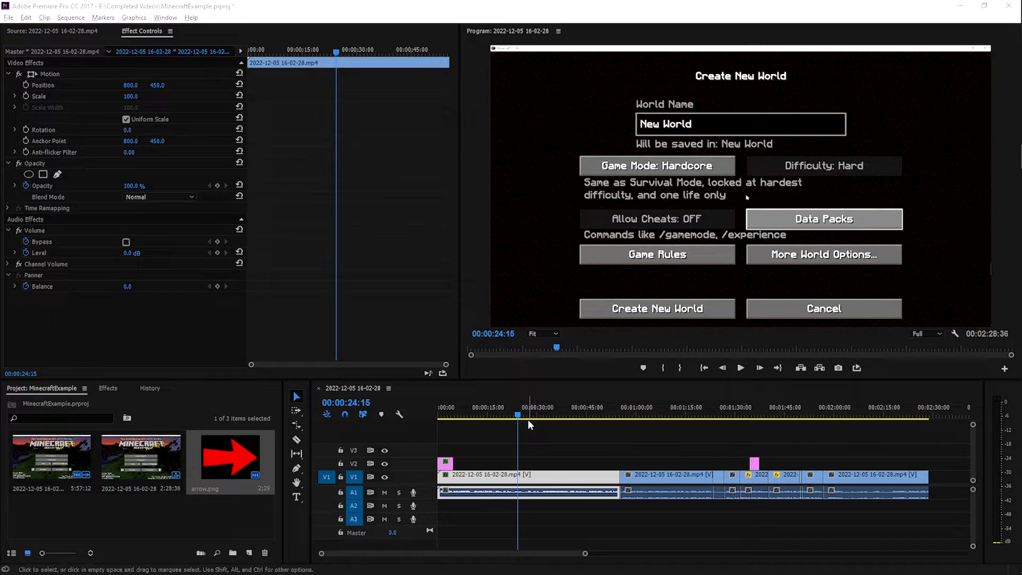
drag(527, 418, 511, 418)
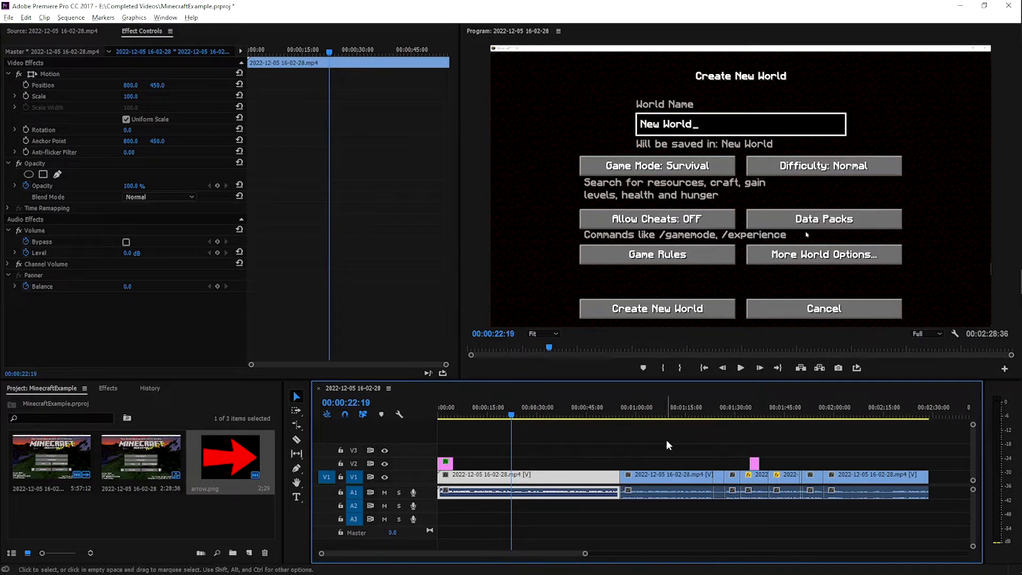
Preview the footage from 00:01:28:12, select the clip before the arrow segment, and set the playhead to its start at 00:01:26:43
click(665, 476)
scroll(756, 468, up, 2)
scroll(756, 468, up, 3)
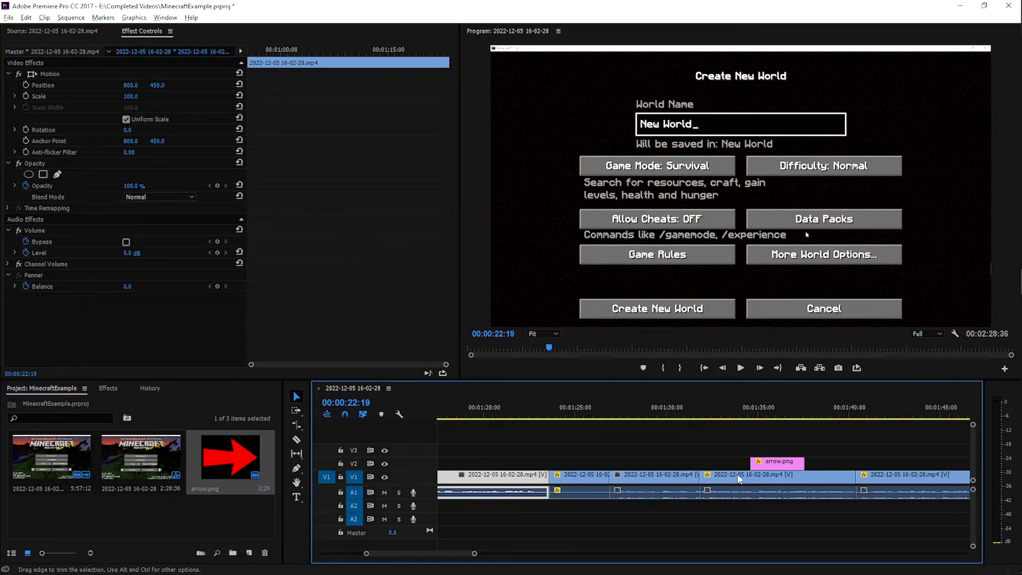
click(634, 406)
key(space)
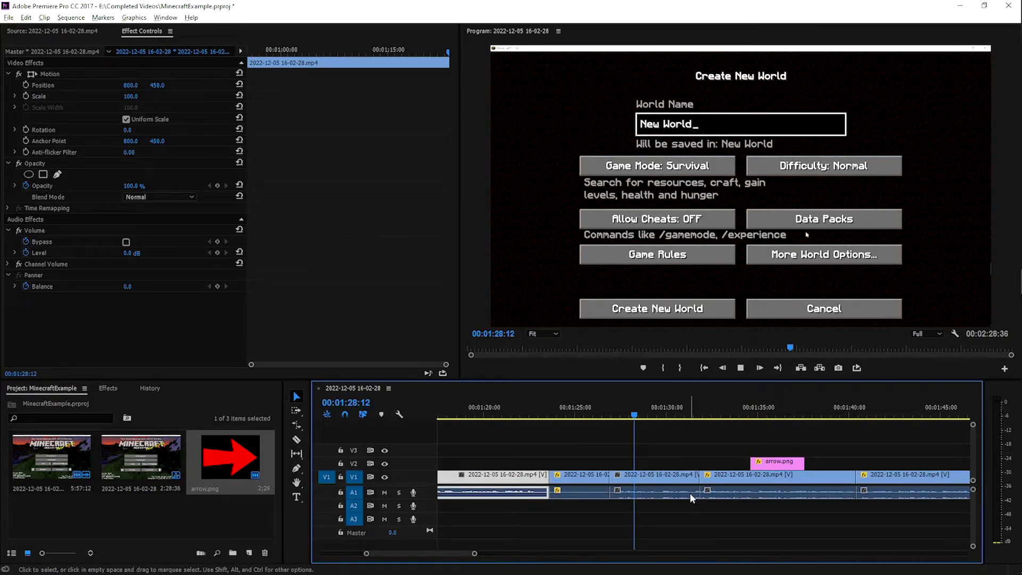
click(759, 368)
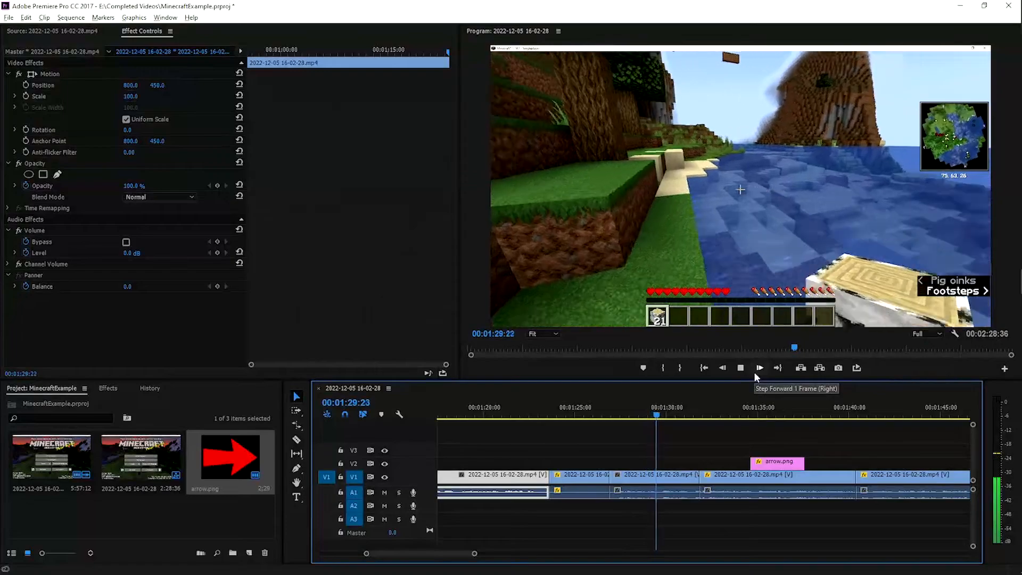
click(755, 373)
click(637, 481)
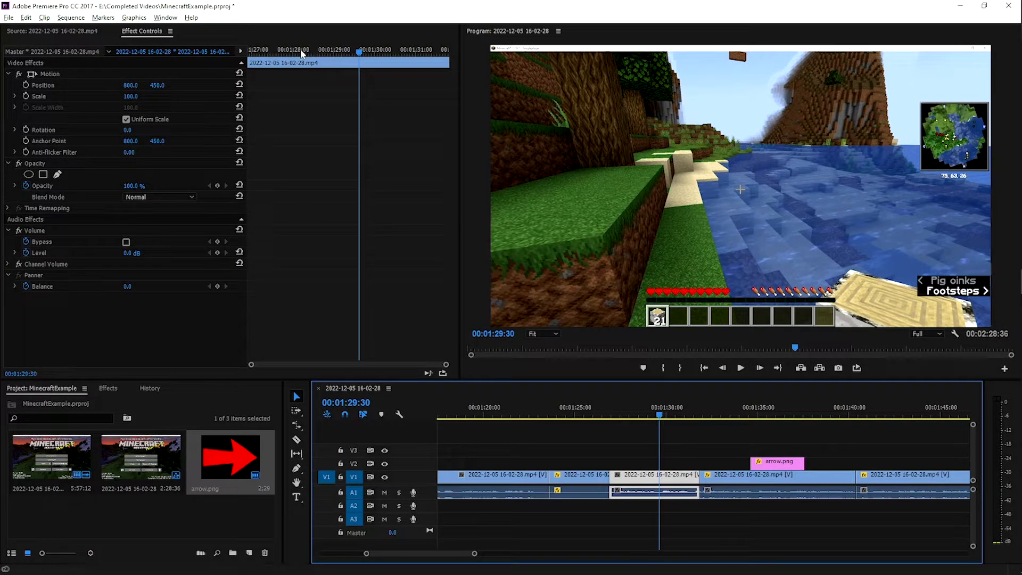
drag(300, 49, 62, 155)
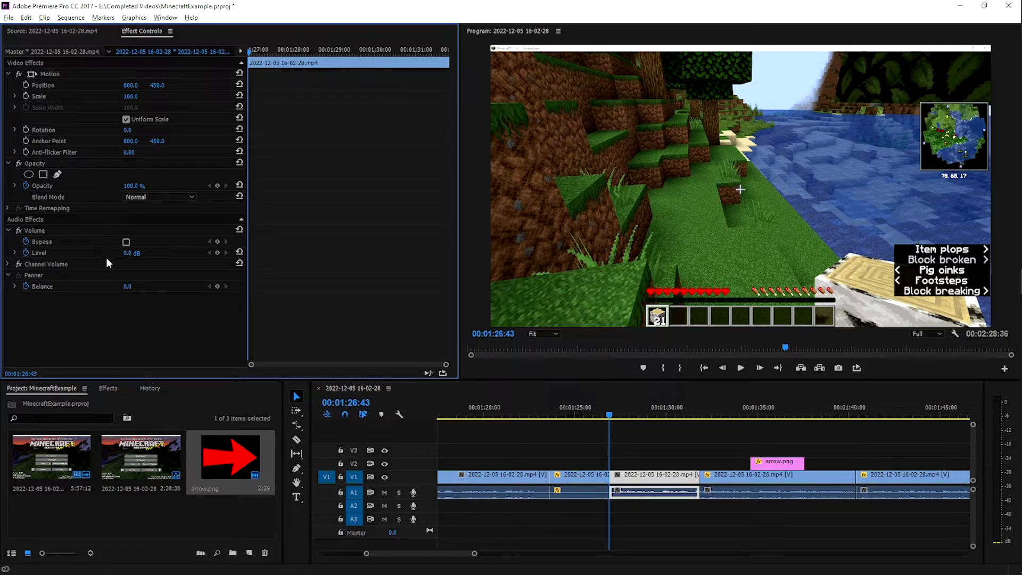
Set the selected clip's Volume Level to -10 dB at its start and play it back
drag(129, 254, 114, 253)
click(137, 252)
text(-10)
key(Return)
key(space)
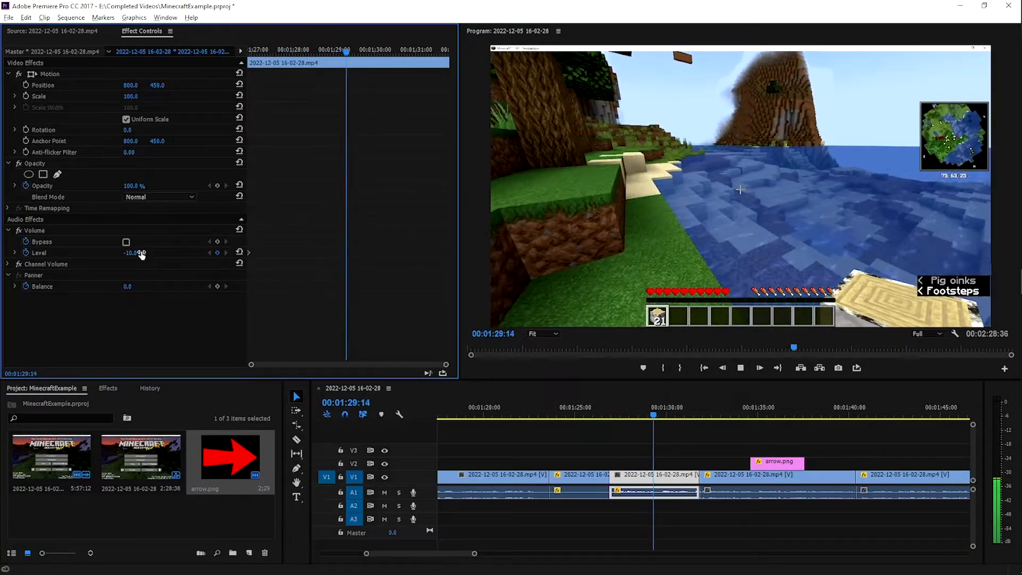
Set the Volume Level keyframe at the clip's start to 6 dB, deselect the clip and play back the louder audio
click(208, 252)
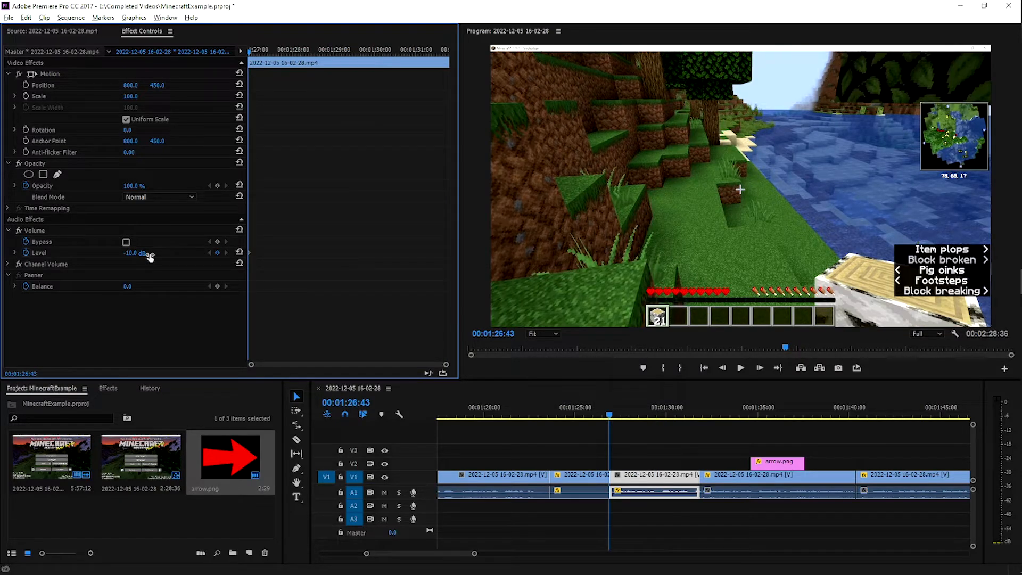
drag(134, 253, 218, 253)
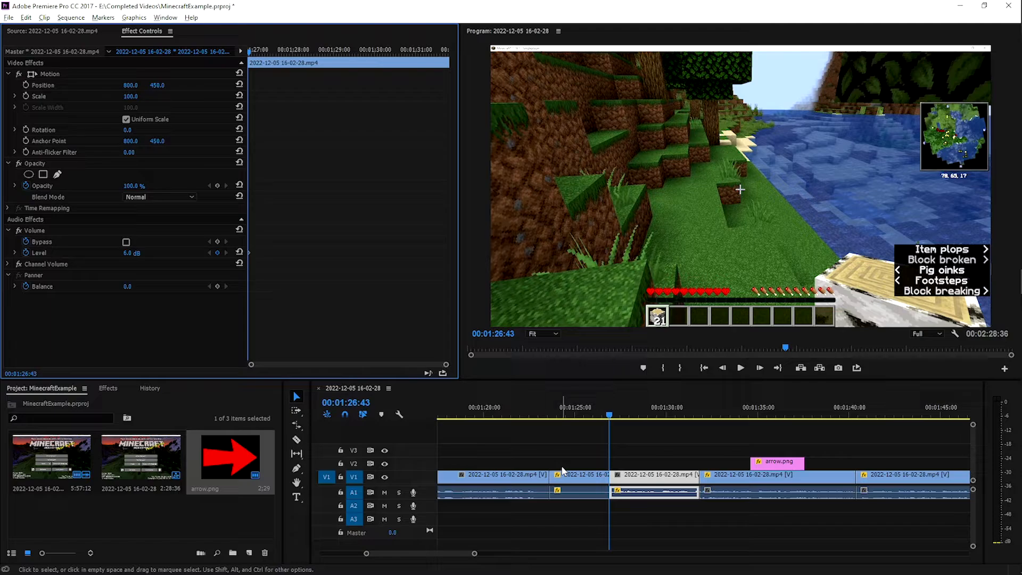
click(601, 445)
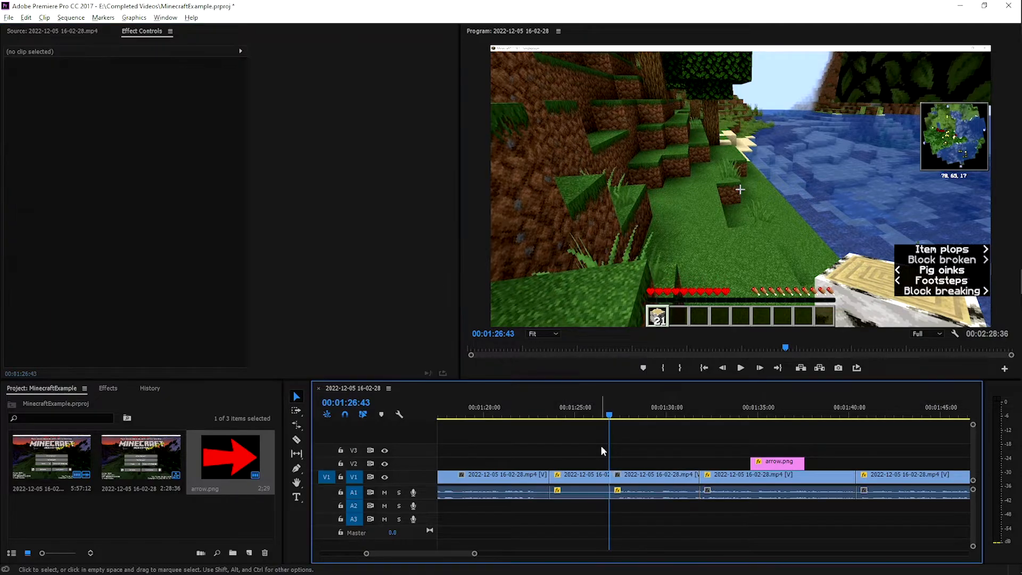
key(space)
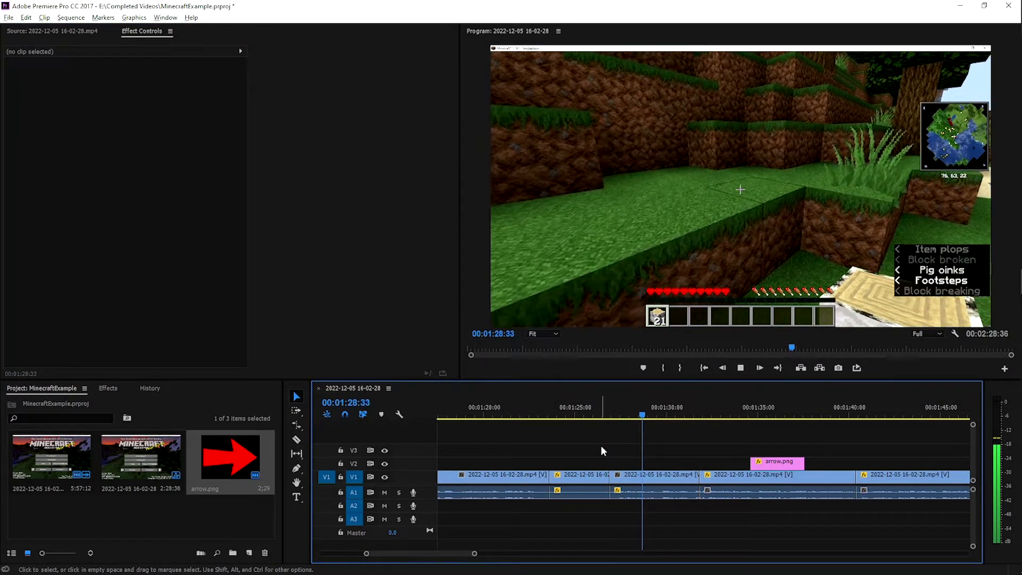
key(space)
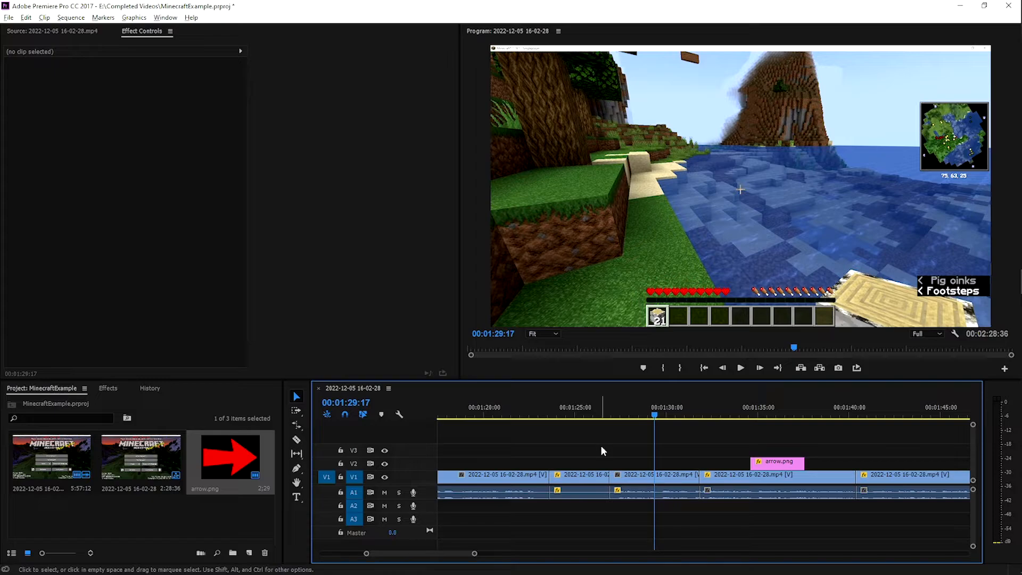
Select the clip before the arrow segment, set its Volume Level to -200 dB at its start, 00:01:26:43, and play it back
click(633, 476)
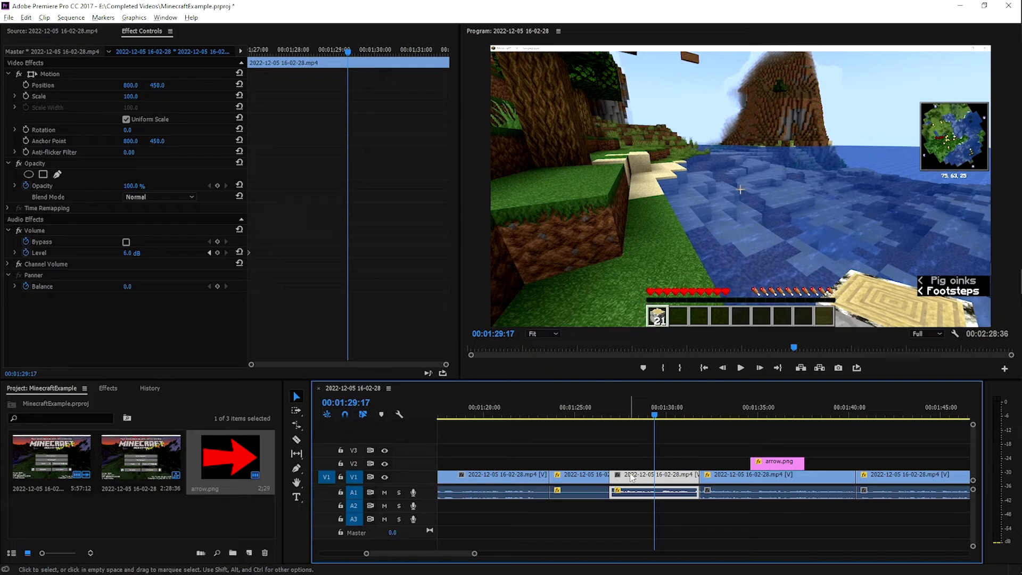
click(290, 52)
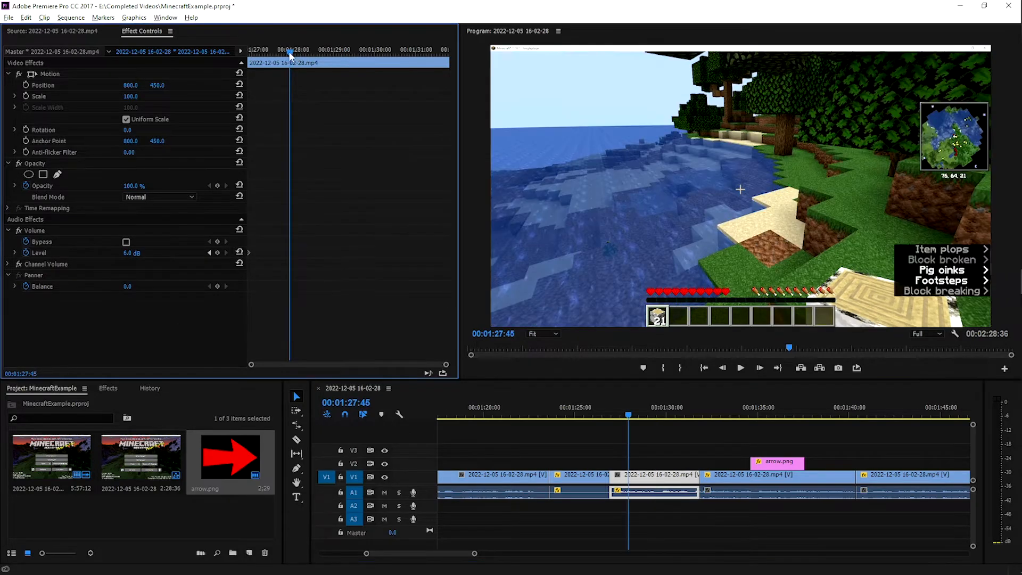
drag(287, 52, 207, 72)
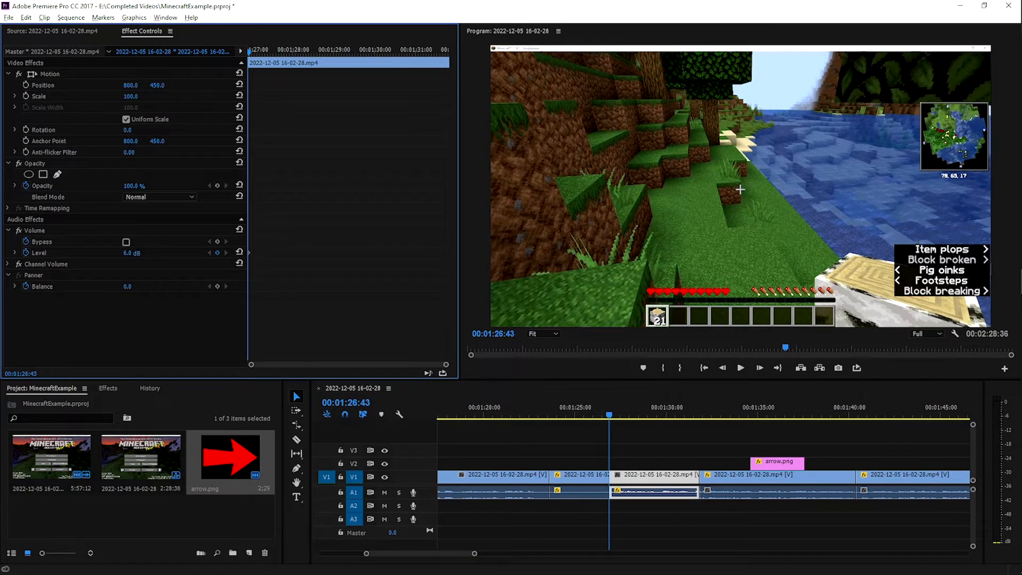
click(139, 251)
key(Return)
key(space)
key(space)
click(135, 257)
text(-20)
key(Return)
key(space)
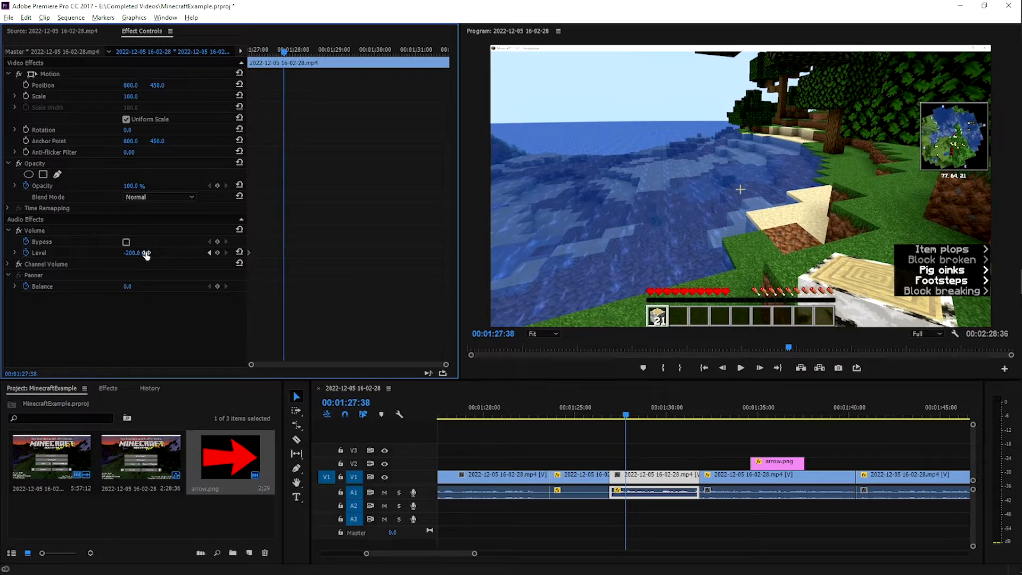
Add a 0 dB Volume Level keyframe at 00:01:27:38 and play the clip onward from there
text(0)
key(Return)
key(space)
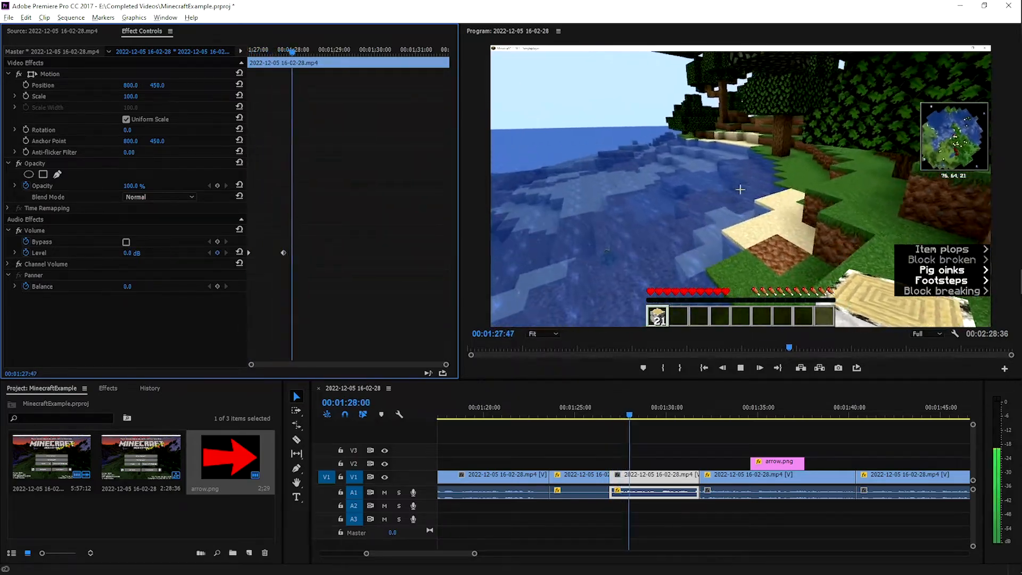
key(space)
Move the clip's 0 dB Volume Level keyframe to shortly before 00:01:29:00 and play back the longer fade-in
drag(283, 253, 326, 253)
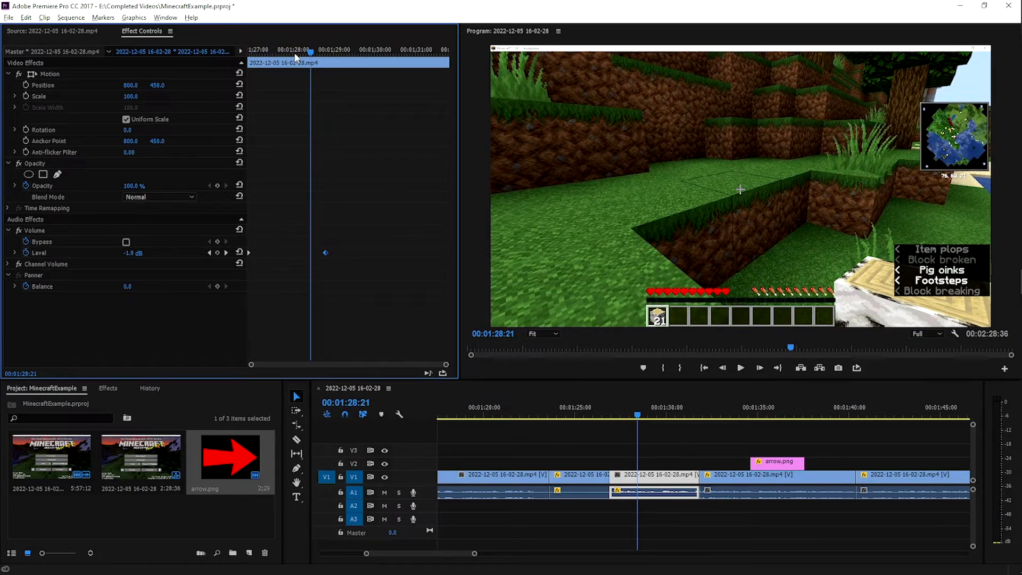
drag(294, 53, 176, 62)
key(space)
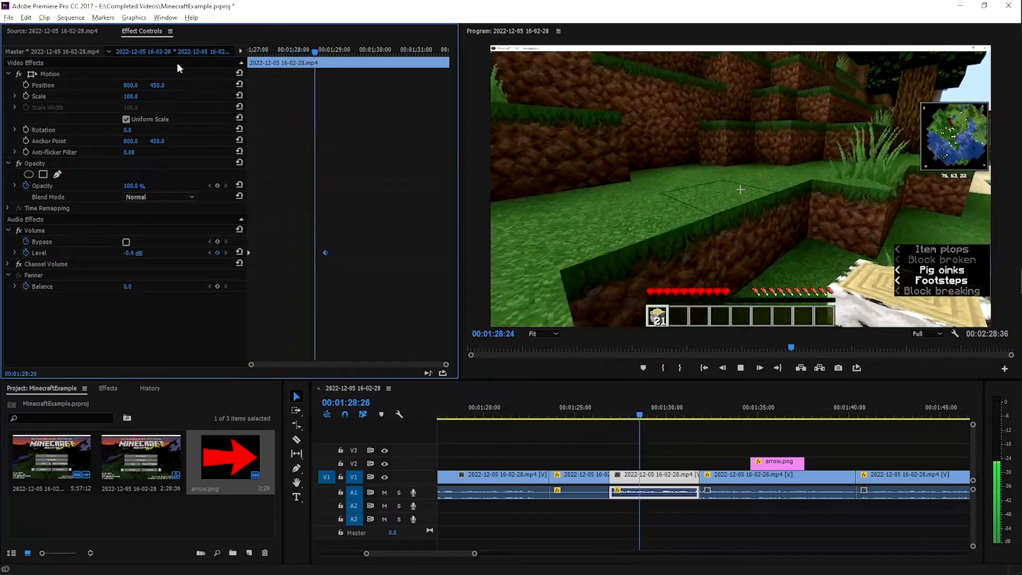
key(space)
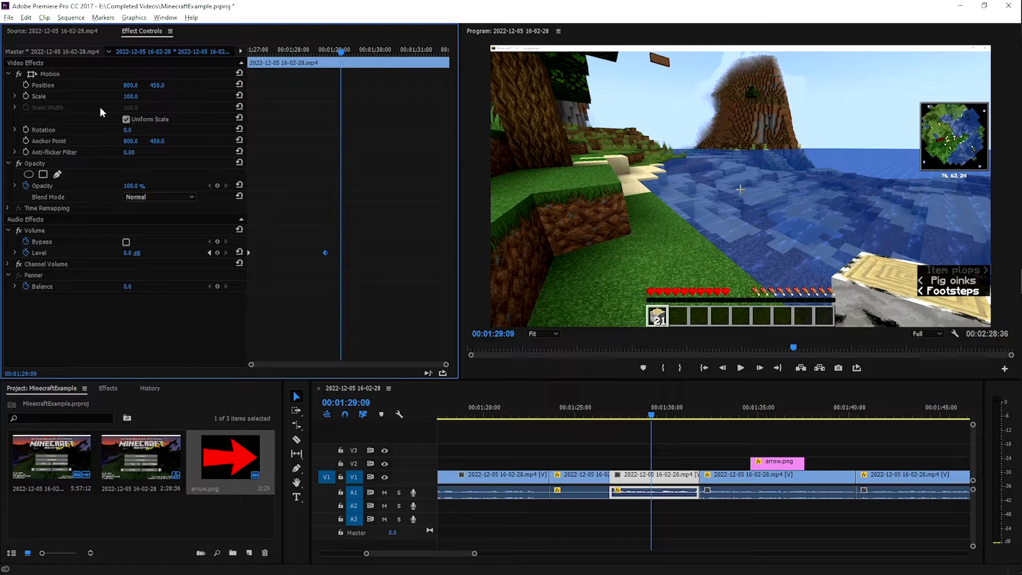
Reselect the same clip, set its Panner Balance to -100 from the clip's start and play it back
click(580, 442)
click(627, 480)
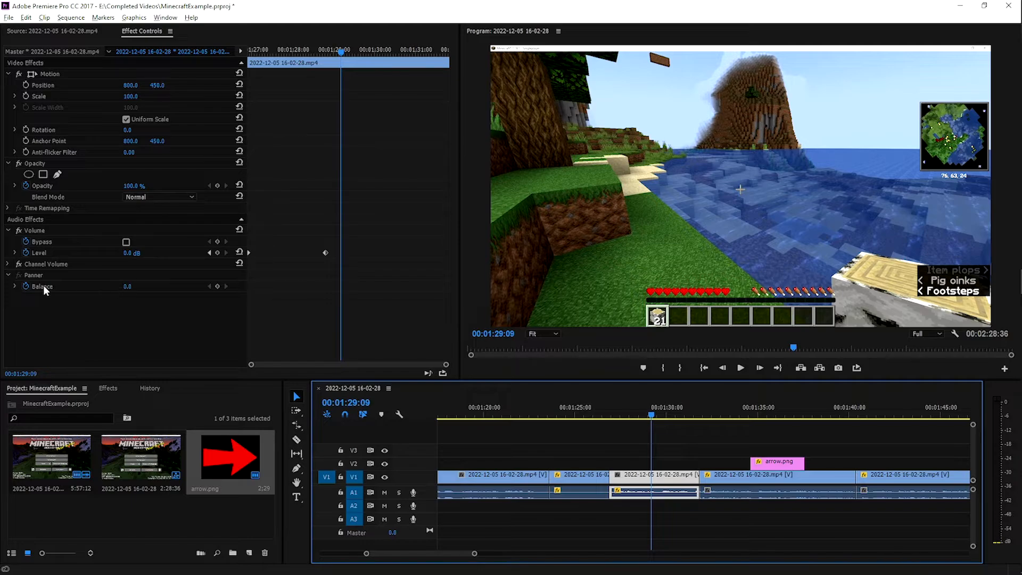
click(124, 287)
text(-100)
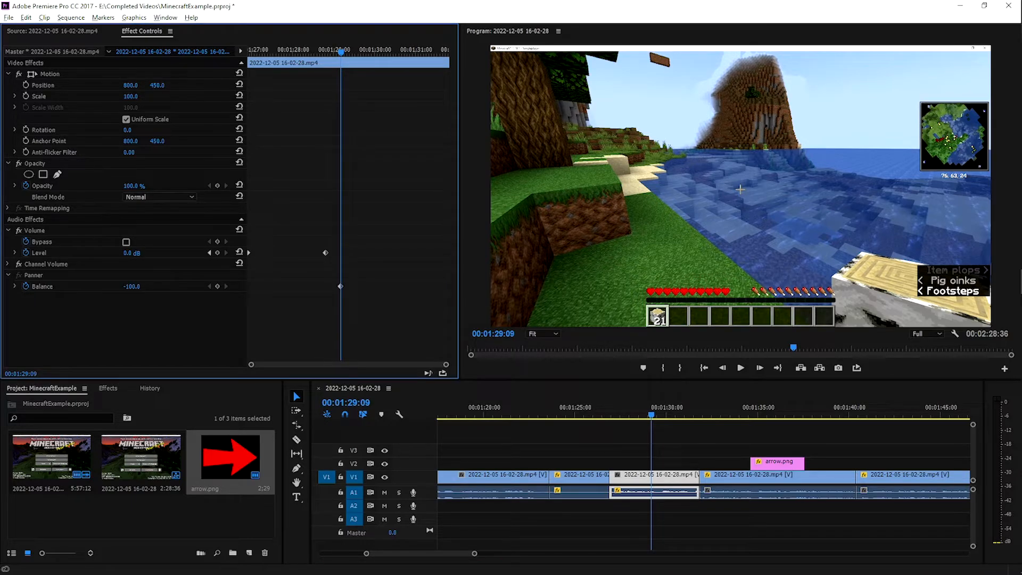
key(Return)
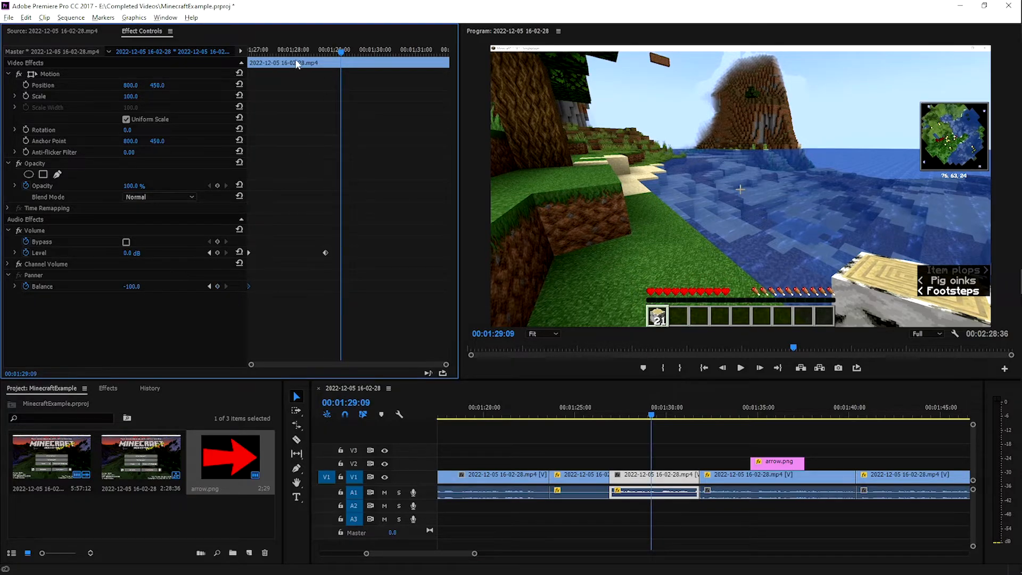
key(space)
key(space)
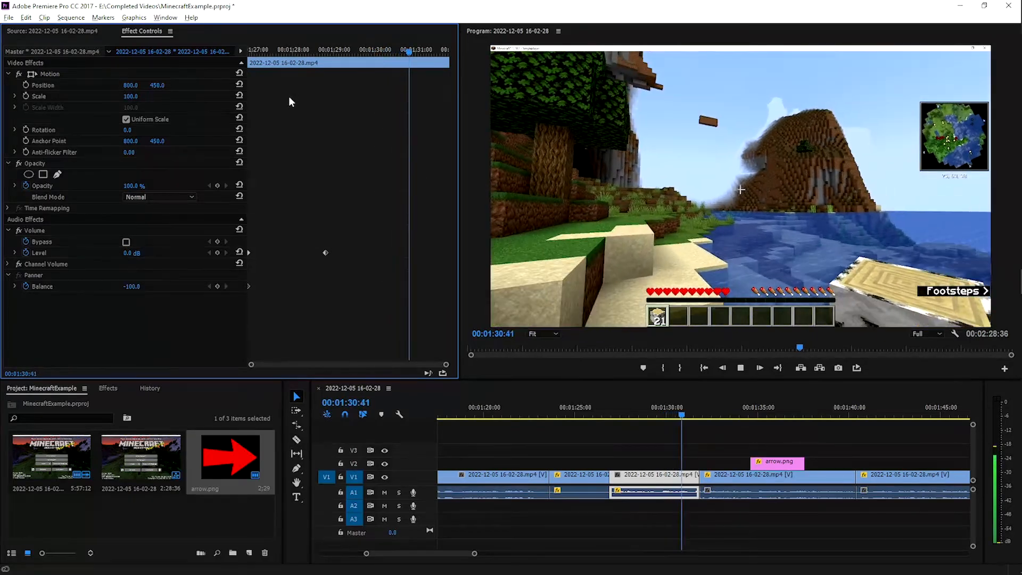
Set the Panner Balance to 100 at the clip's start and listen to the playback
key(Up)
drag(131, 287, 171, 288)
key(space)
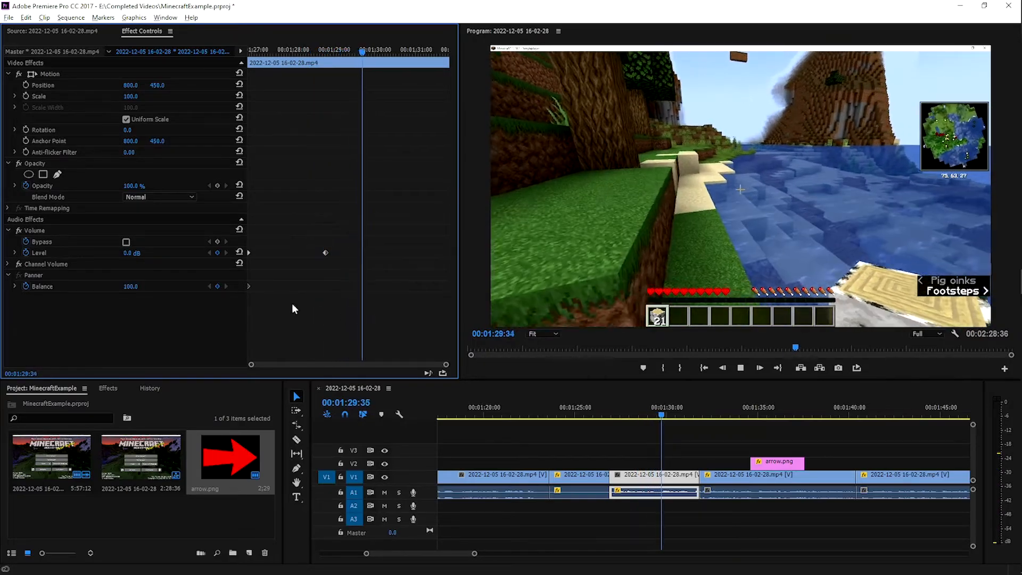
key(space)
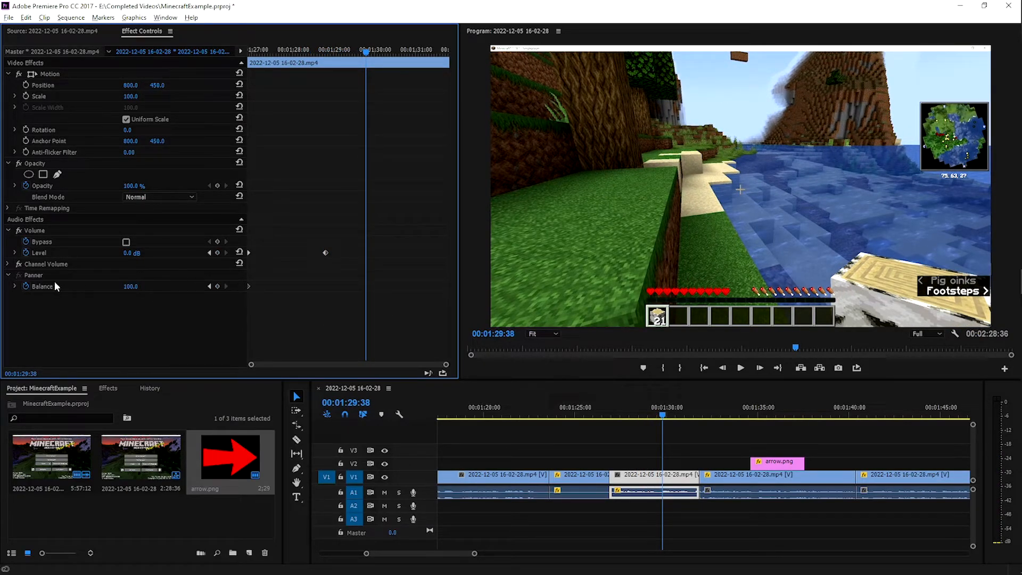
Set the Panner Balance to 0 at 00:01:29:38, play the audio back and deselect the clip
click(137, 285)
text(0)
key(Return)
key(space)
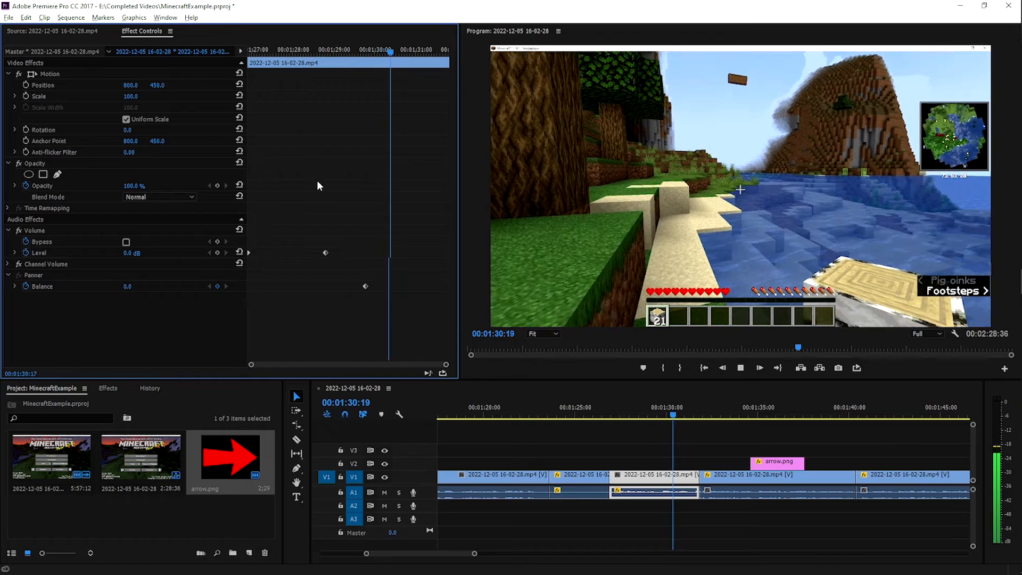
key(space)
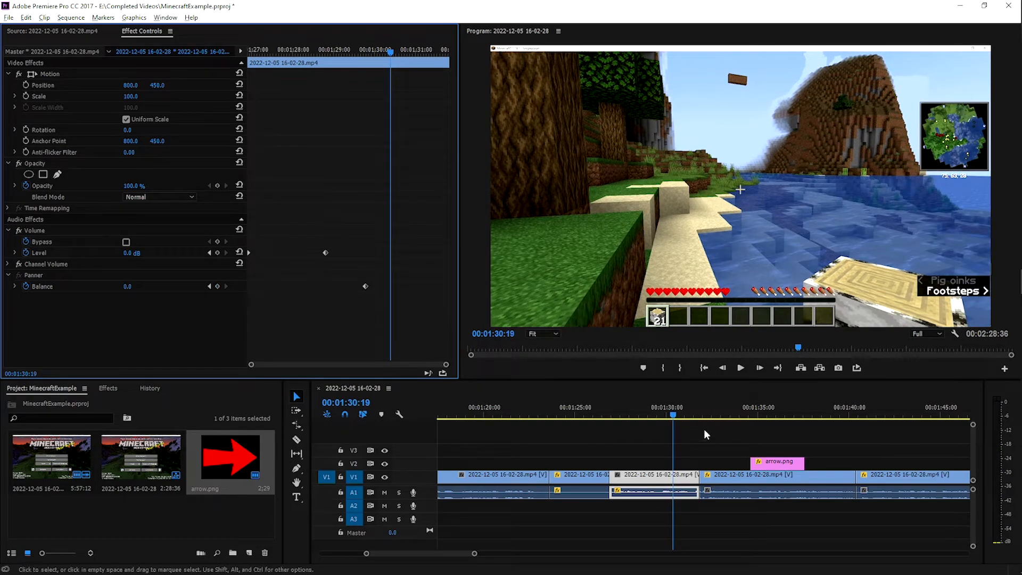
click(634, 441)
Return to the start of the sequence and preview the first second with the scrolling title
scroll(635, 444, down, 3)
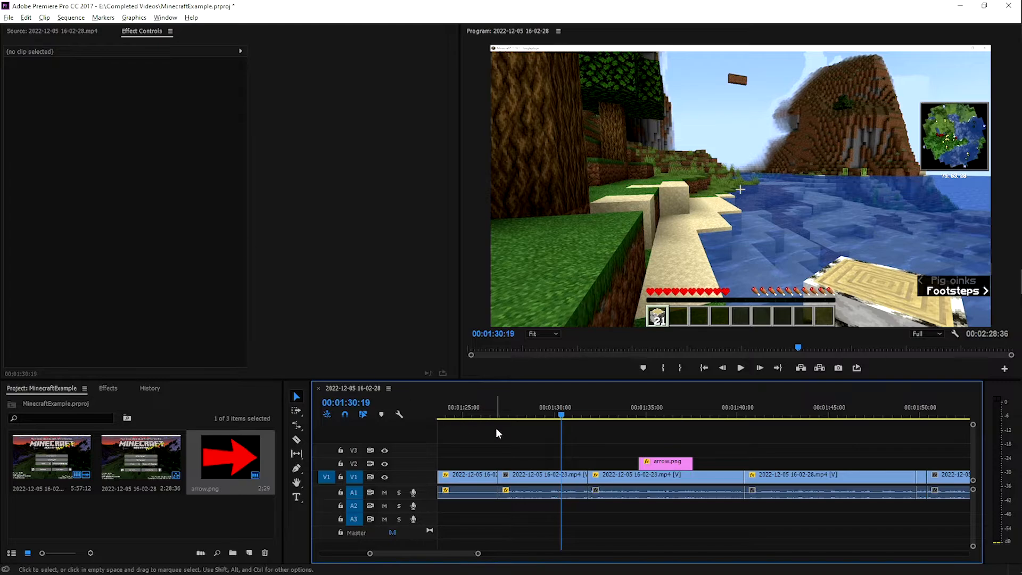
scroll(481, 440, down, 4)
scroll(494, 439, down, 2)
scroll(496, 439, down, 2)
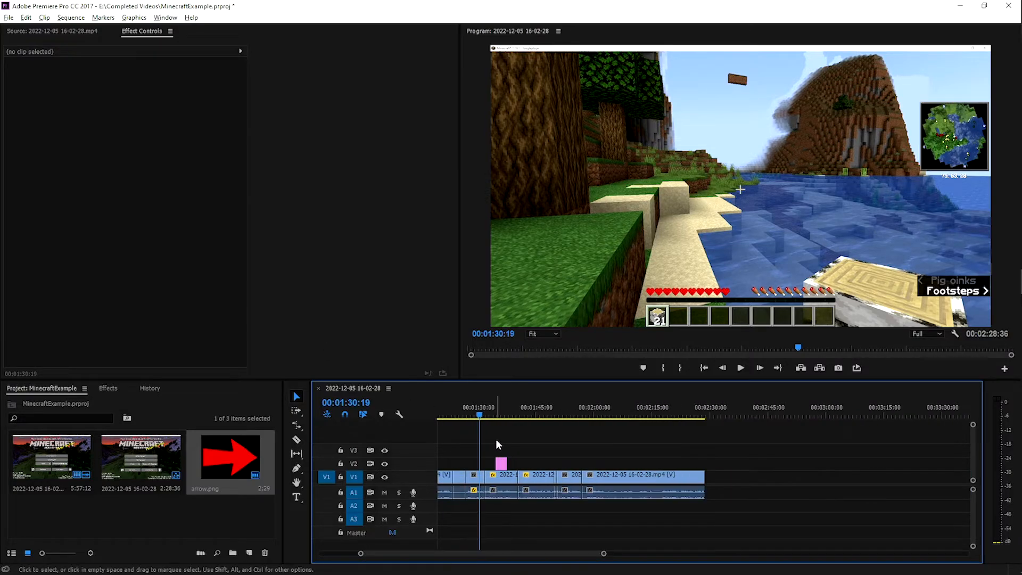
key(Home)
key(space)
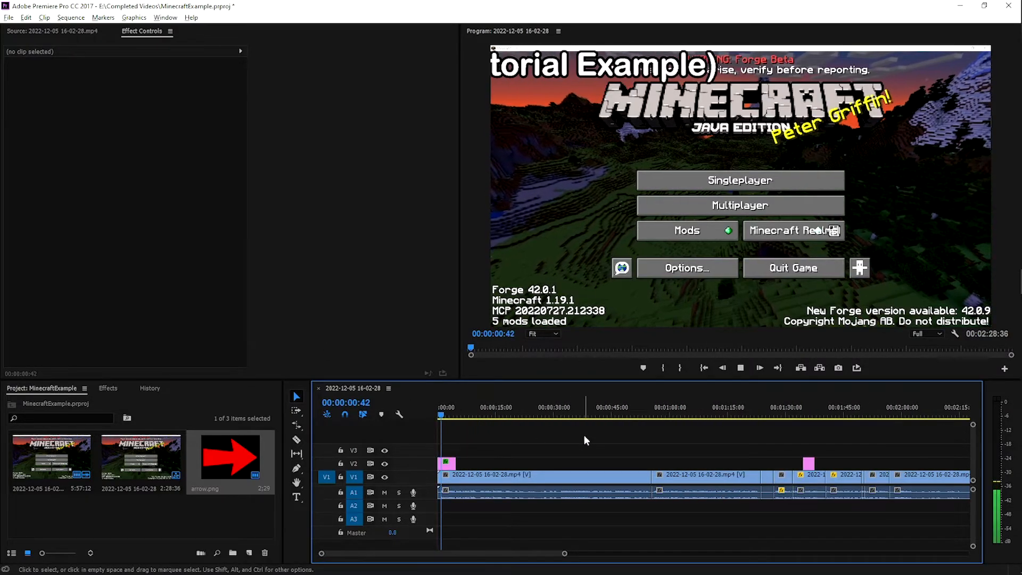
key(space)
scroll(573, 437, down, 1)
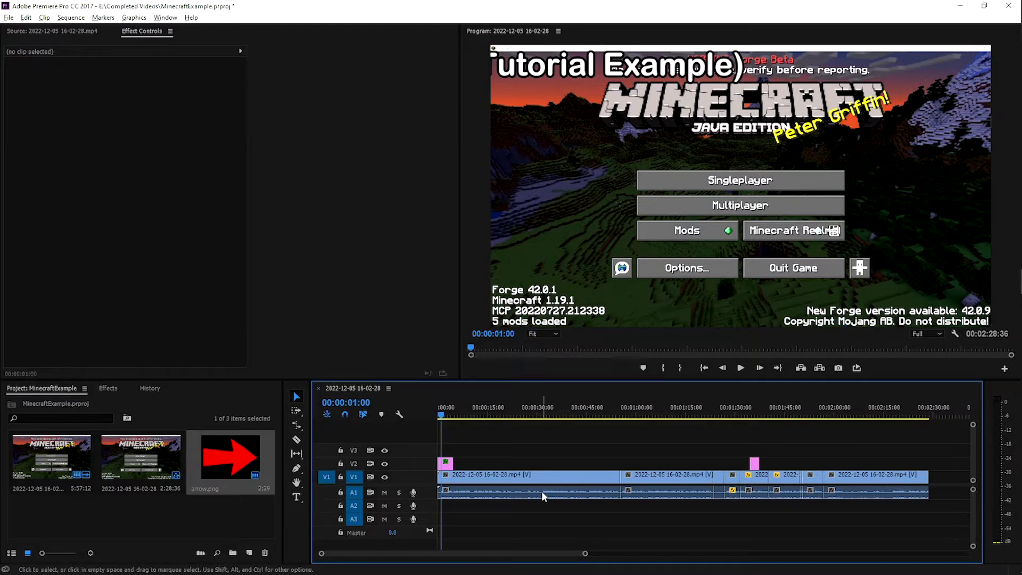
Open the original full-length footage in the Source monitor and deselect it in the project
double_click(51, 458)
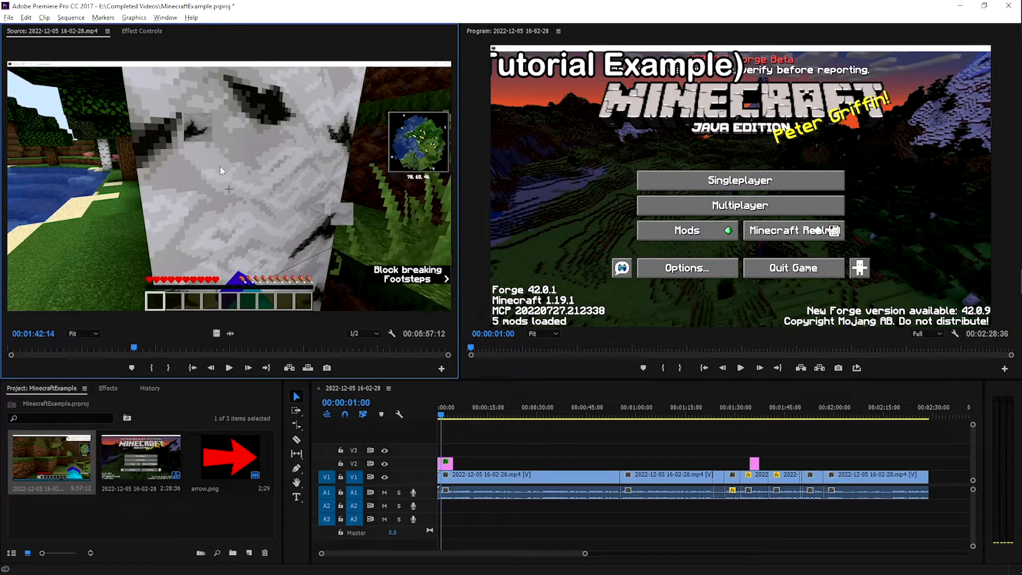
click(9, 17)
click(107, 520)
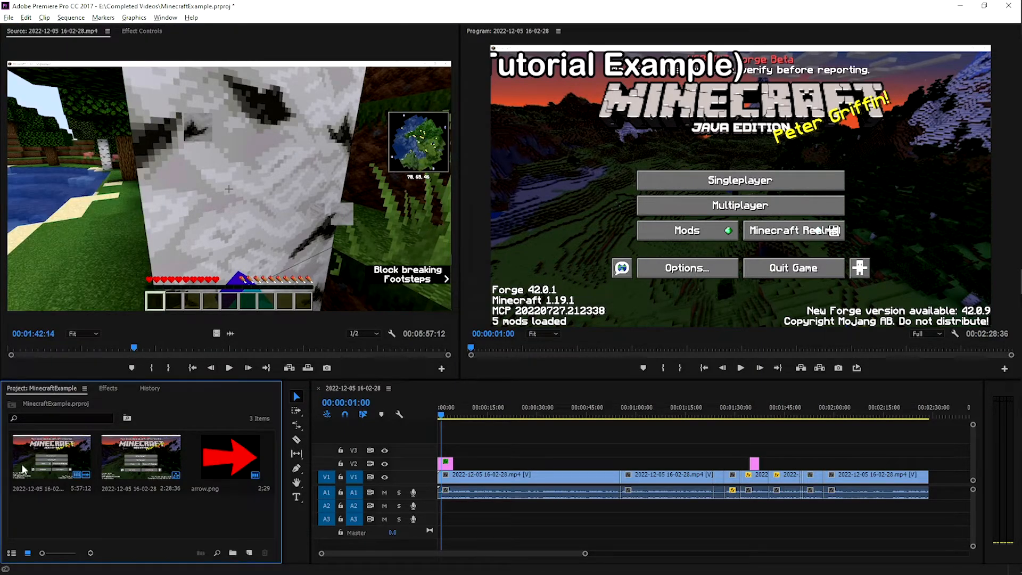
Mark an export range from about 00:00:33 to 00:00:42:42, open its media export settings and close them without exporting
click(549, 409)
key(i)
click(579, 408)
key(o)
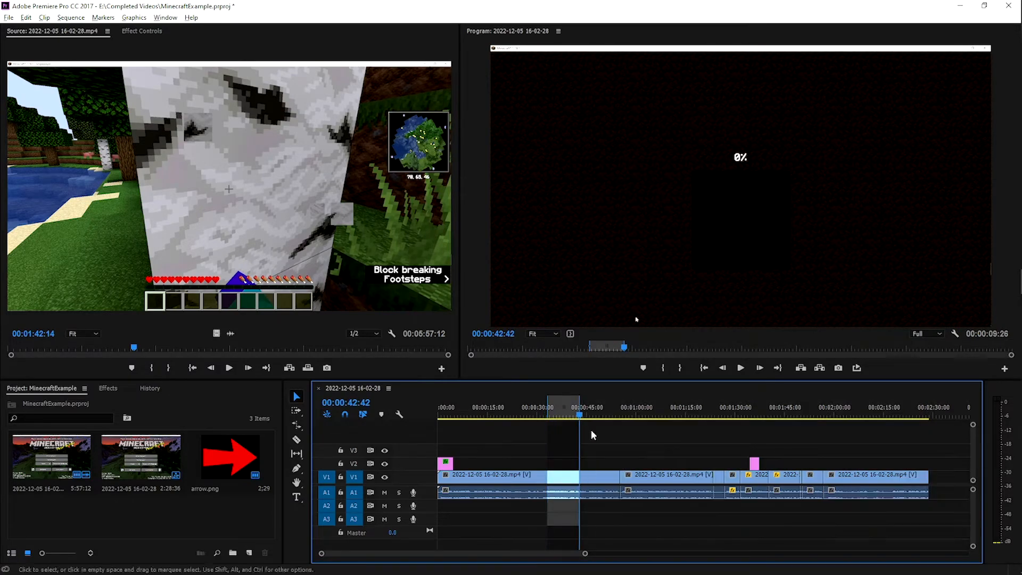
click(9, 17)
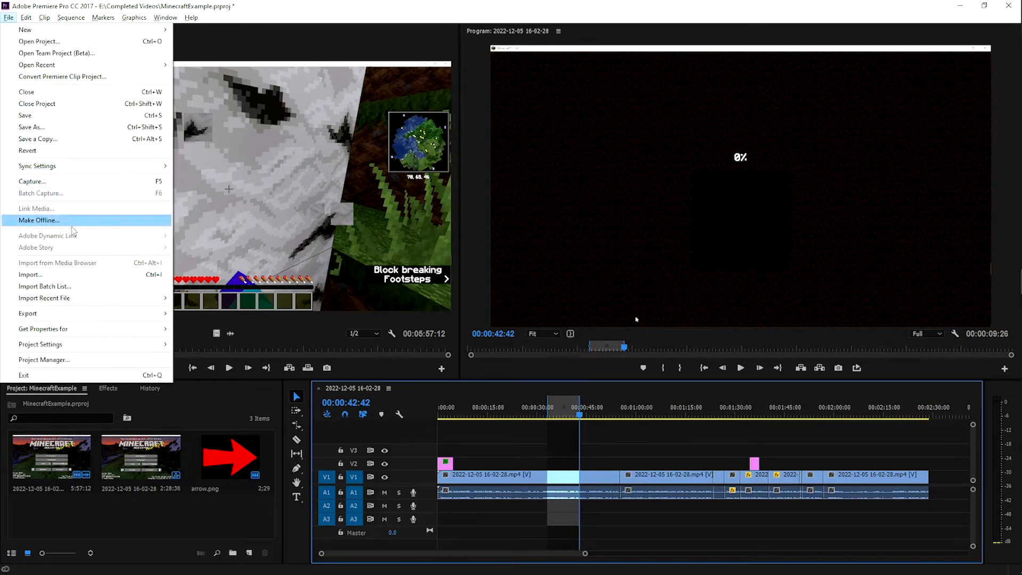
mouse_move(129, 314)
click(205, 314)
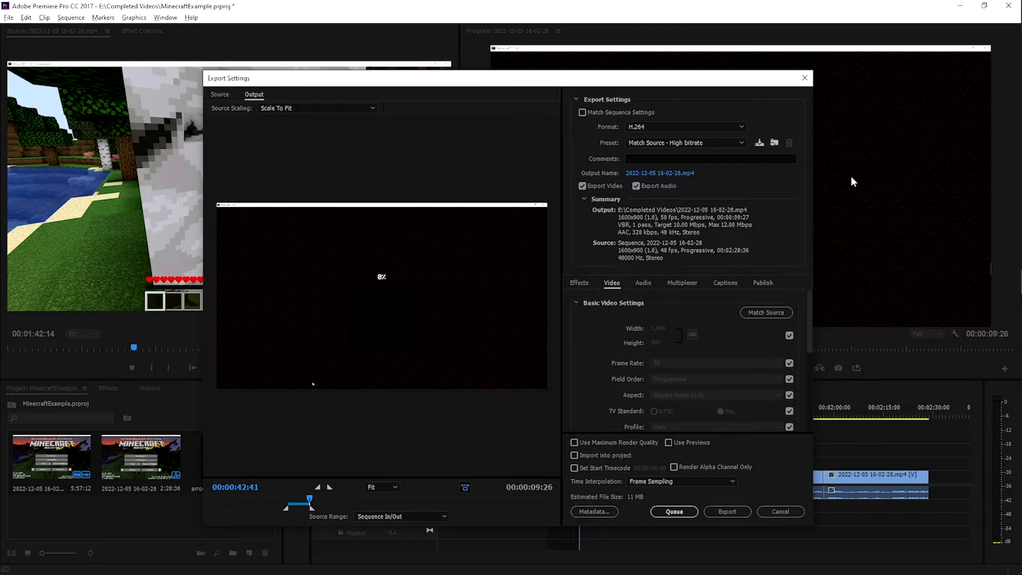
click(805, 79)
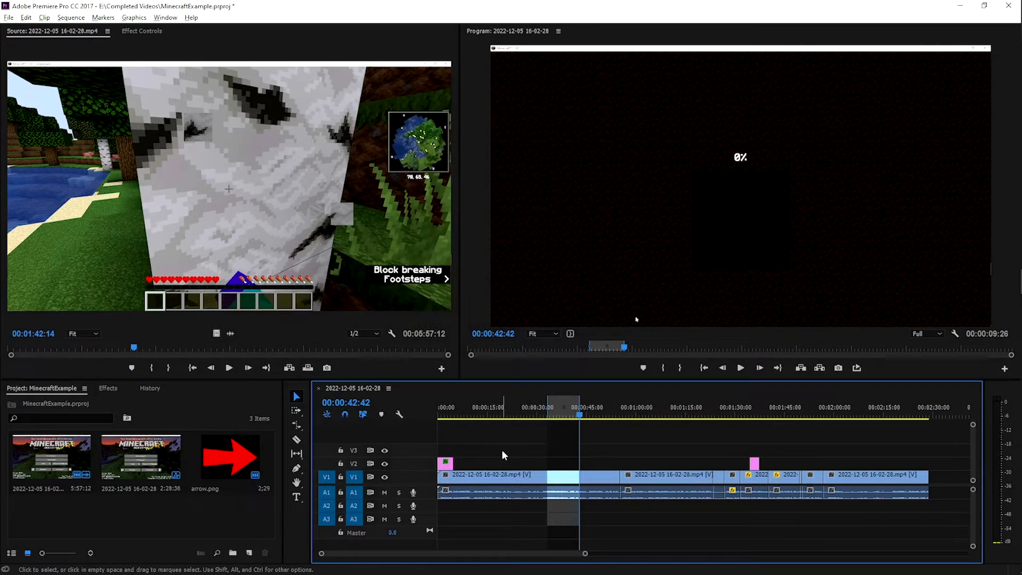
Move the out point to the sequence start and then past its end at 00:02:32:22, restoring the full export range
key(Home)
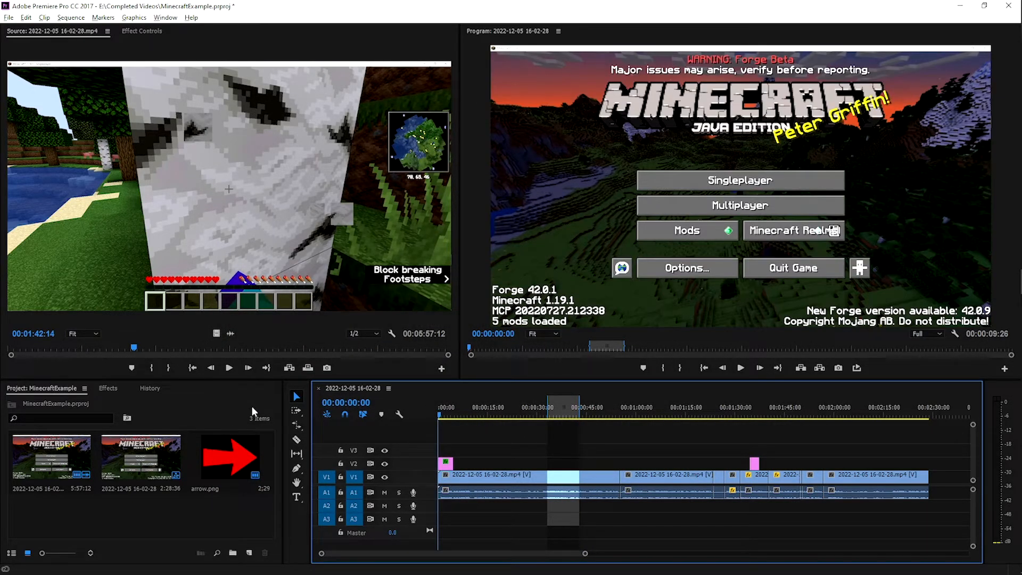
key(o)
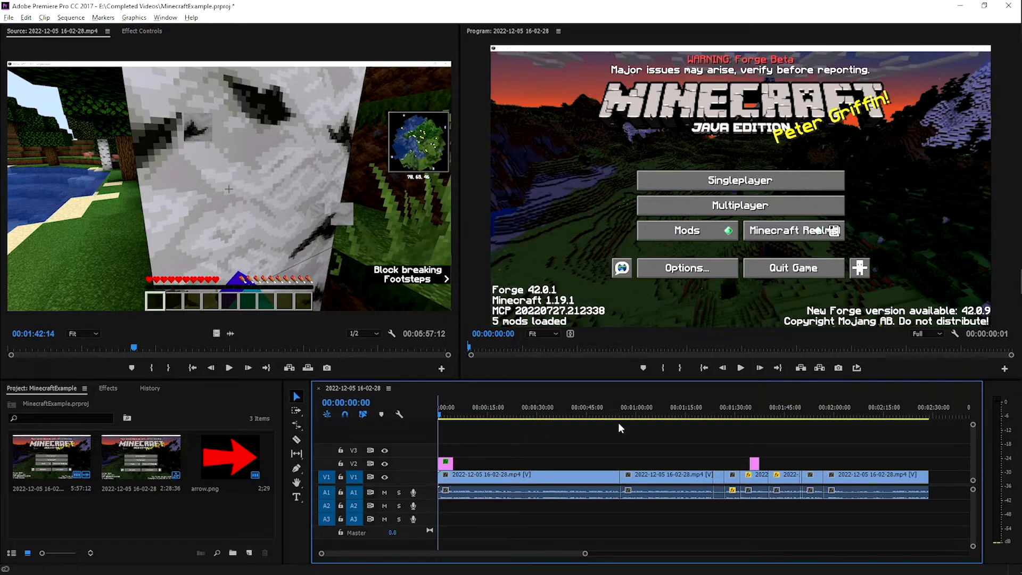
click(942, 417)
key(o)
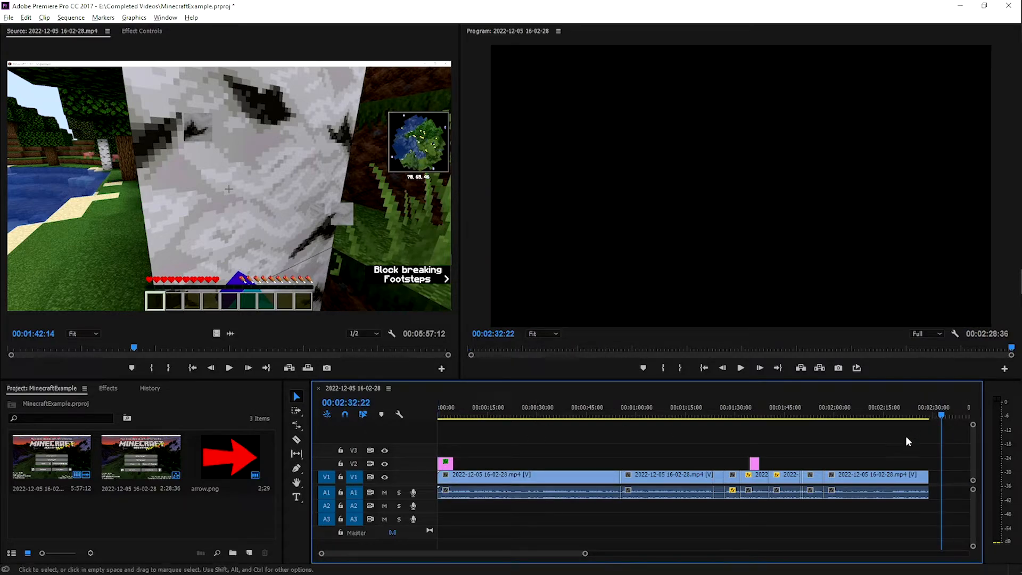
Return to the sequence start, open the media export settings for the whole sequence and reposition the dialog
key(Home)
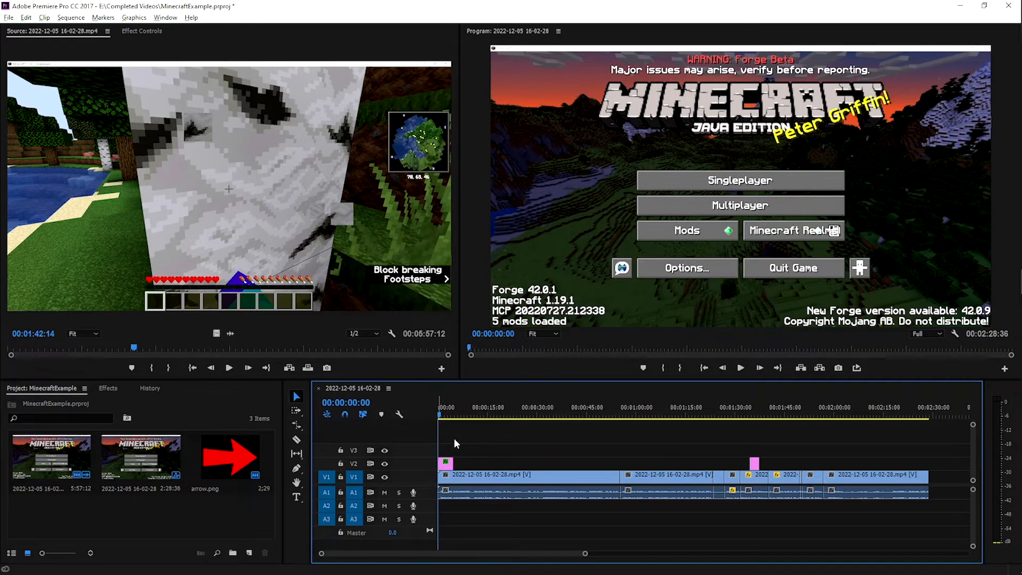
click(9, 18)
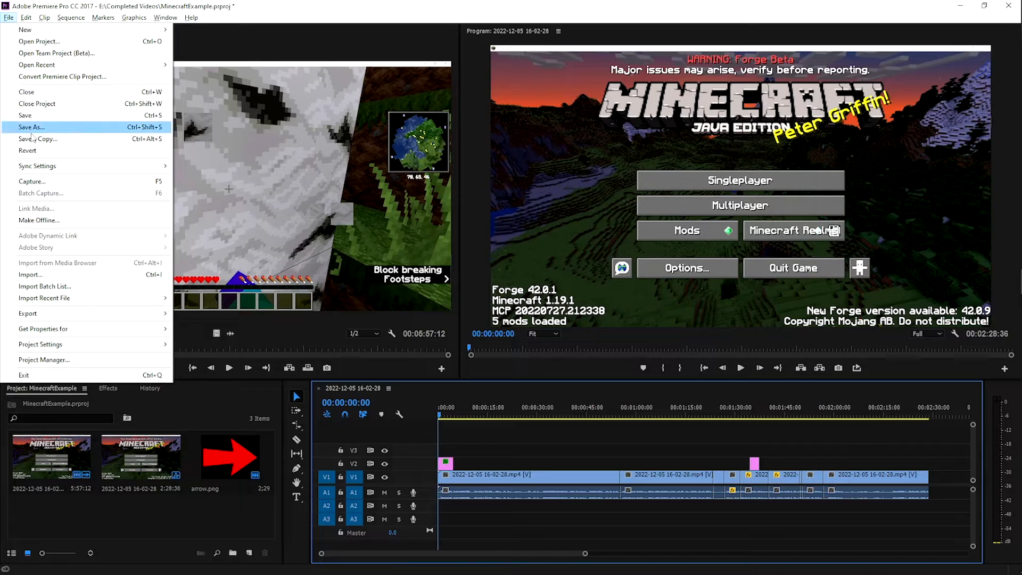
mouse_move(143, 313)
click(197, 315)
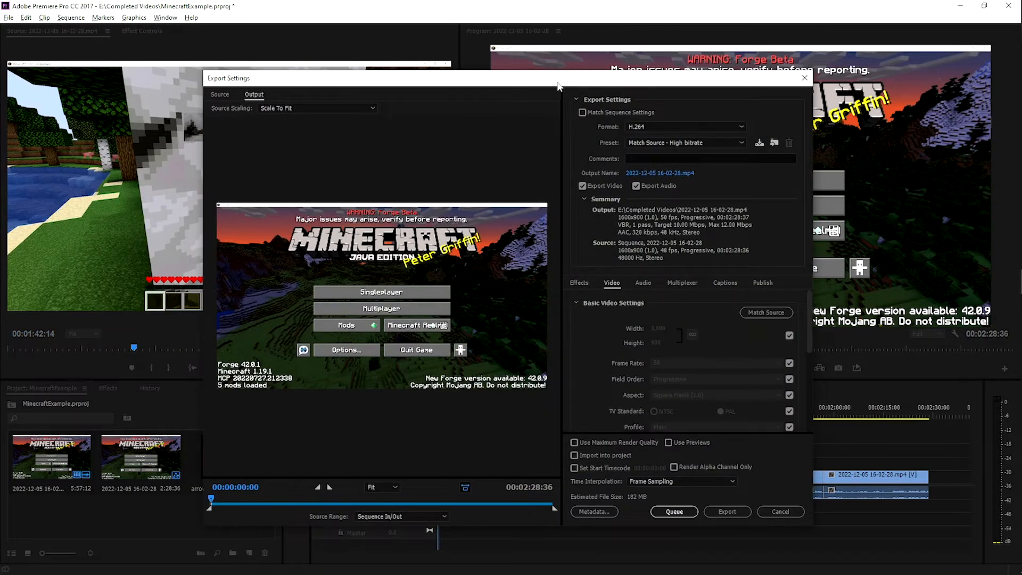
drag(557, 85, 505, 56)
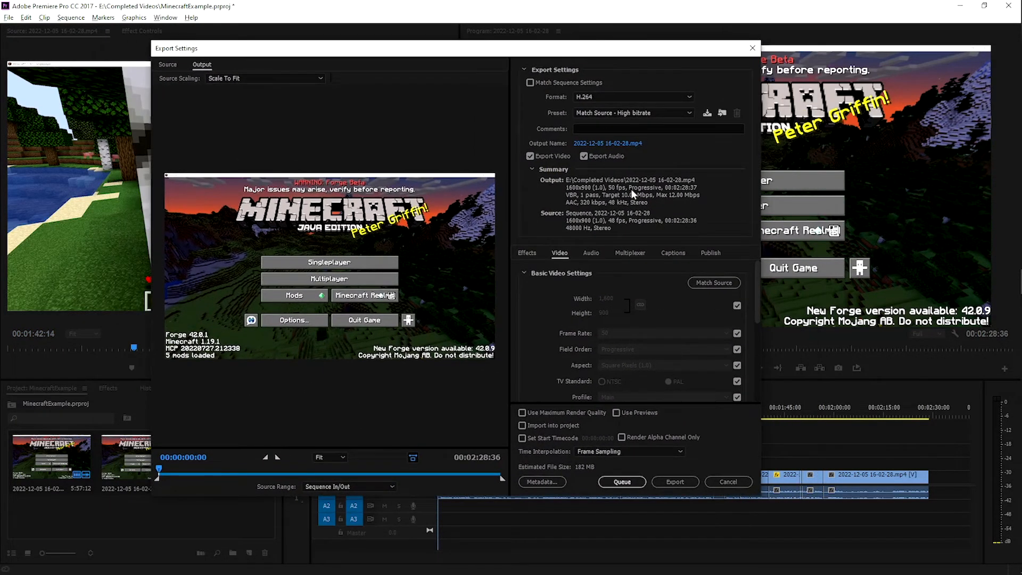
Choose the YouTube 720p HD export preset and name the output file ExampleVideo
click(615, 111)
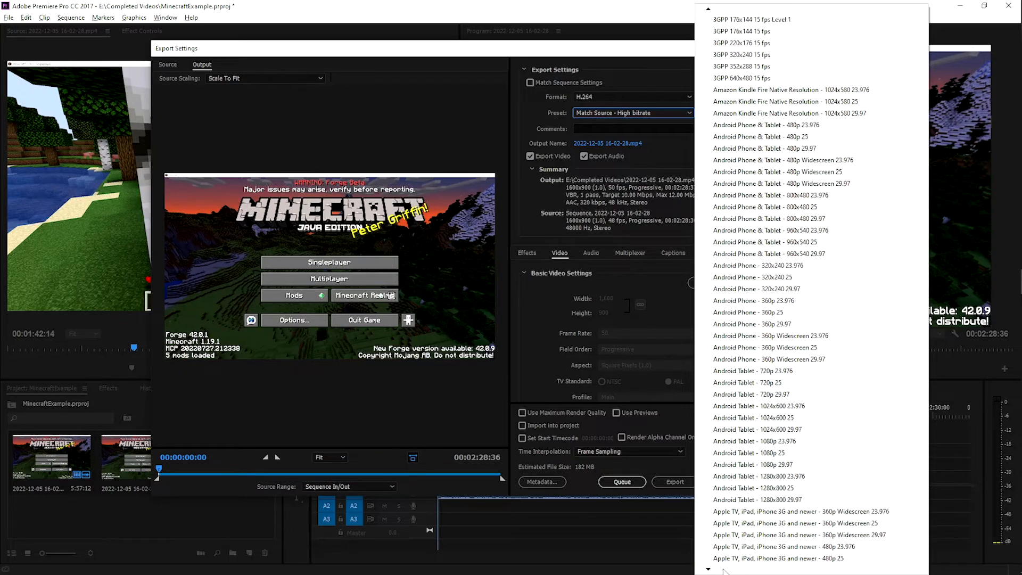
mouse_move(724, 569)
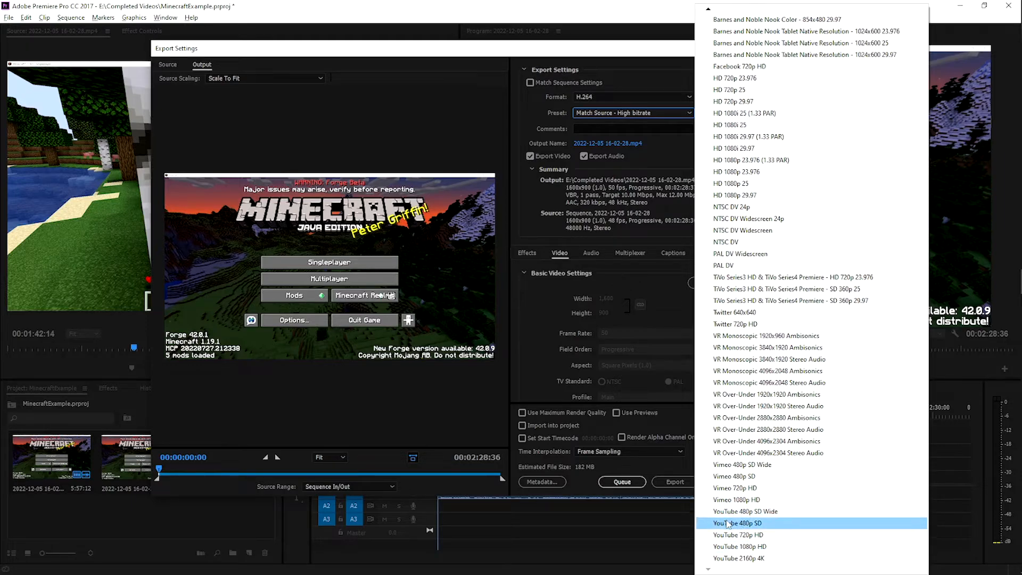
click(741, 538)
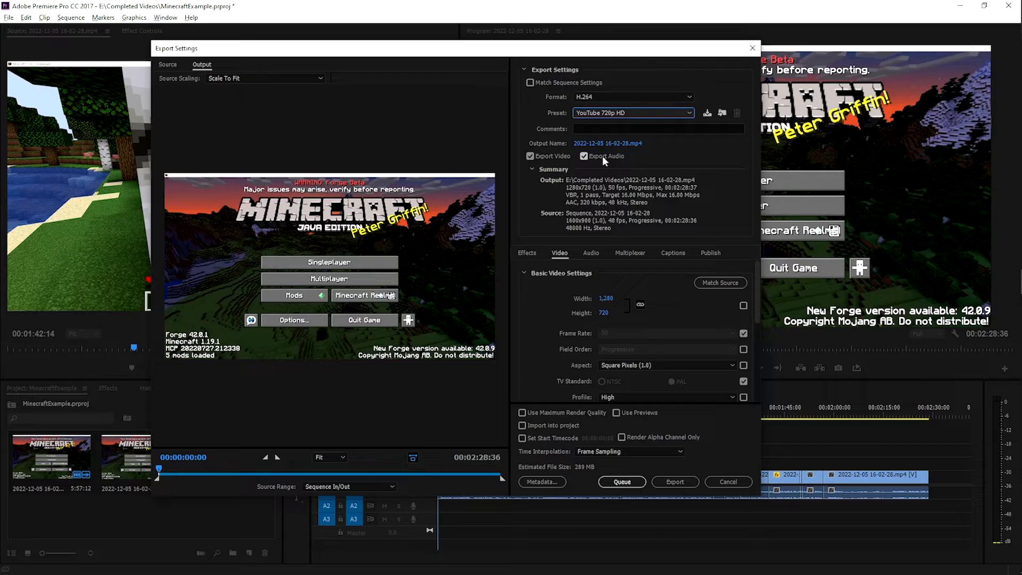
click(628, 143)
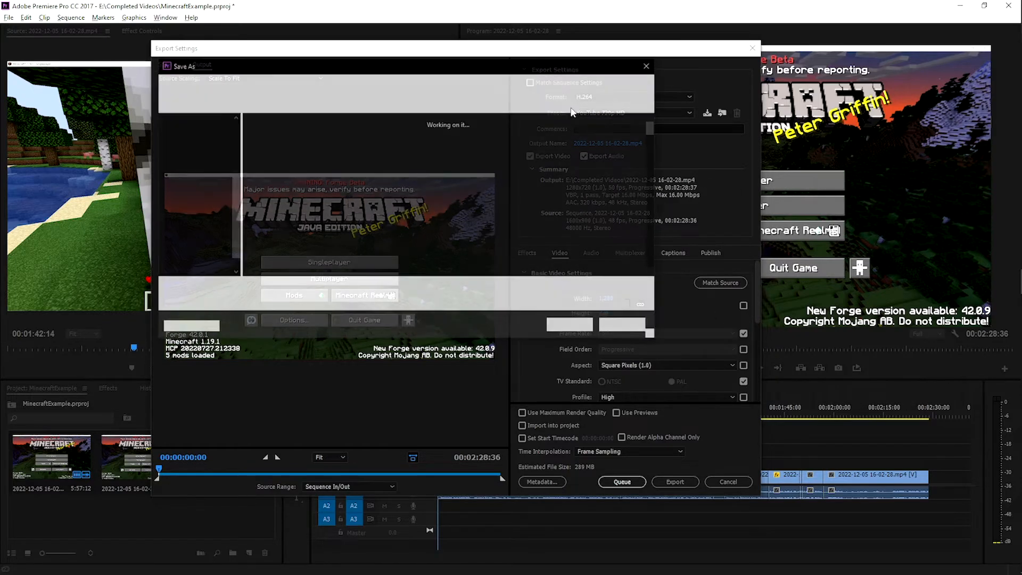
text(Exam)
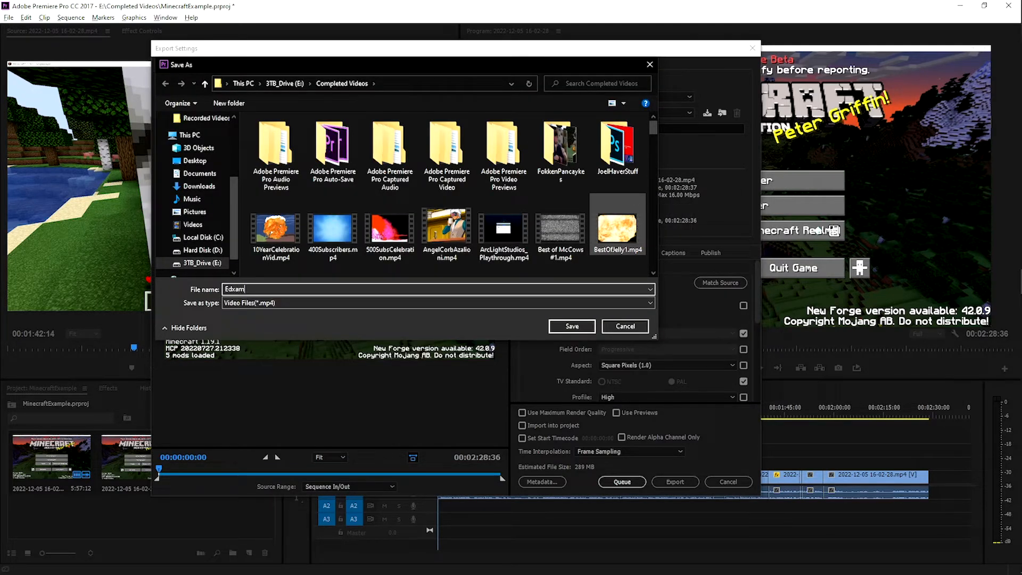
text(pleVideo)
click(566, 327)
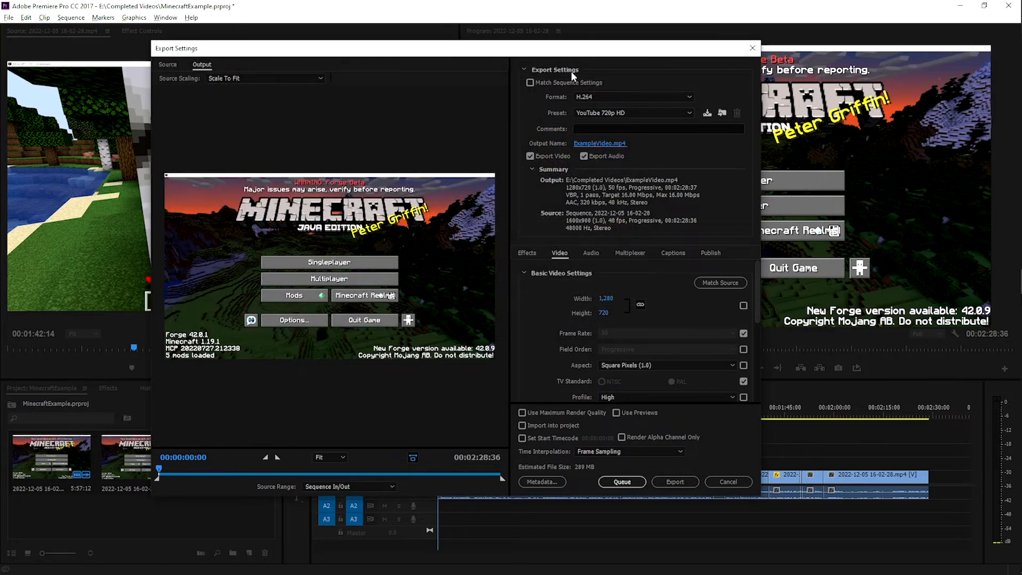
Start exporting the sequence, then cancel the encoding and close the export settings
drag(571, 51, 610, 52)
click(724, 486)
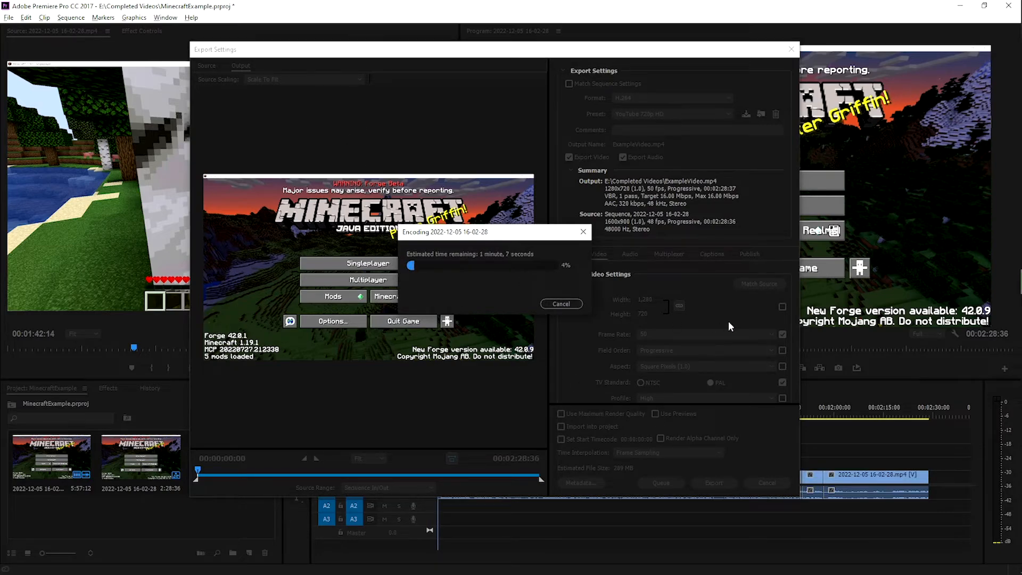
drag(482, 242, 497, 247)
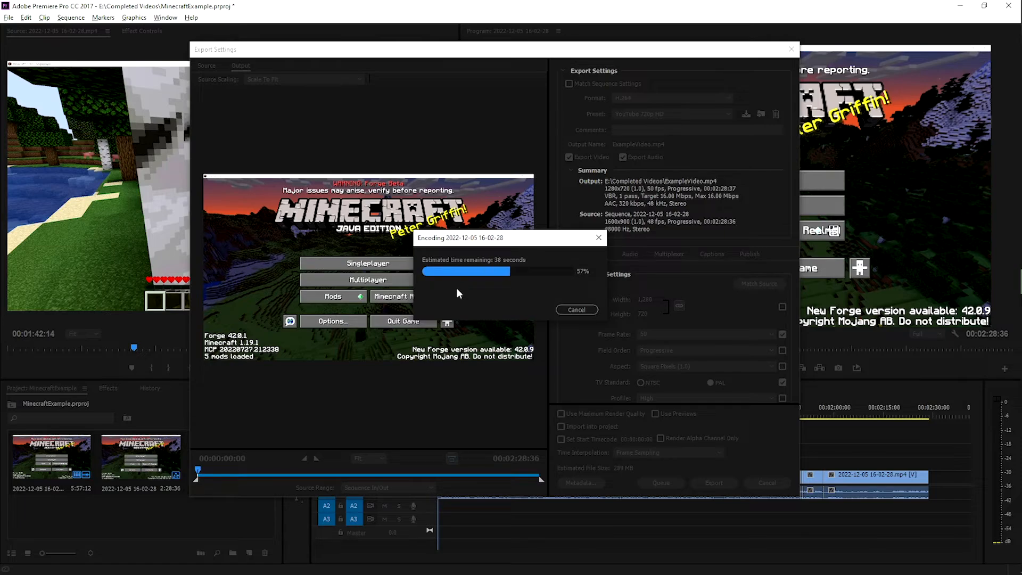
click(567, 309)
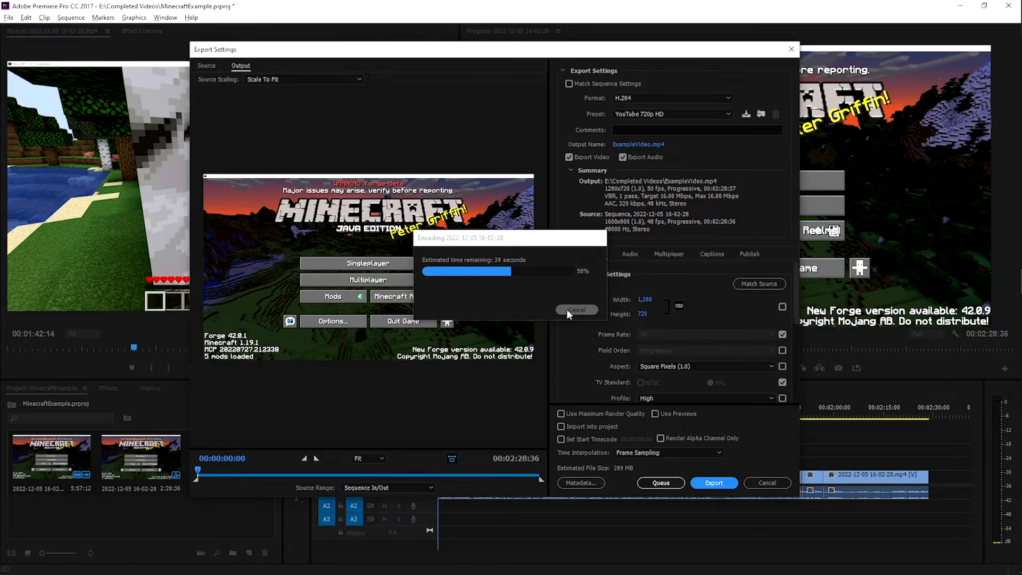
click(771, 484)
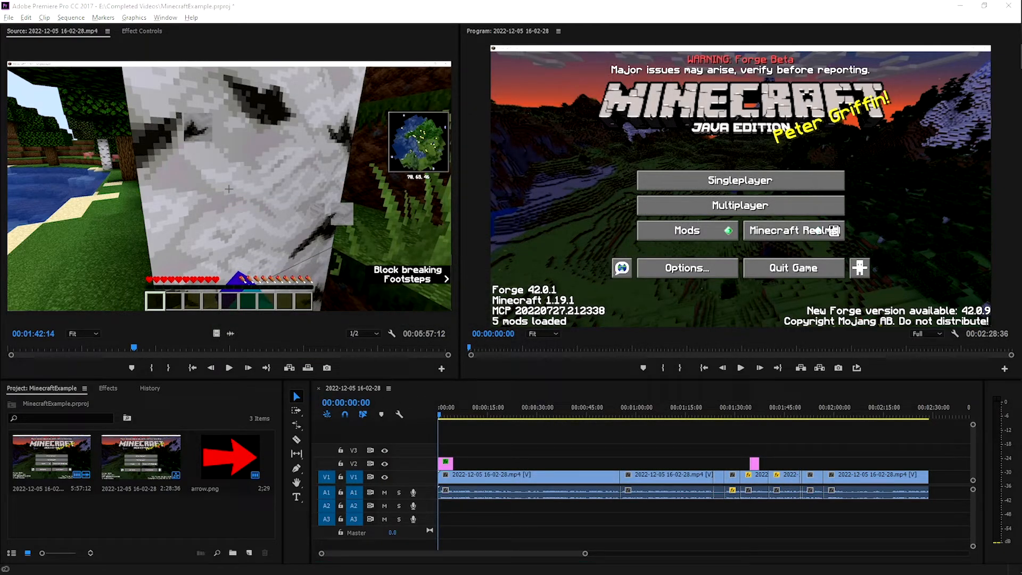
Import the music file Pokemon_BW2_CreditsTheme.mp3 into the project and open it in the Source monitor
click(478, 493)
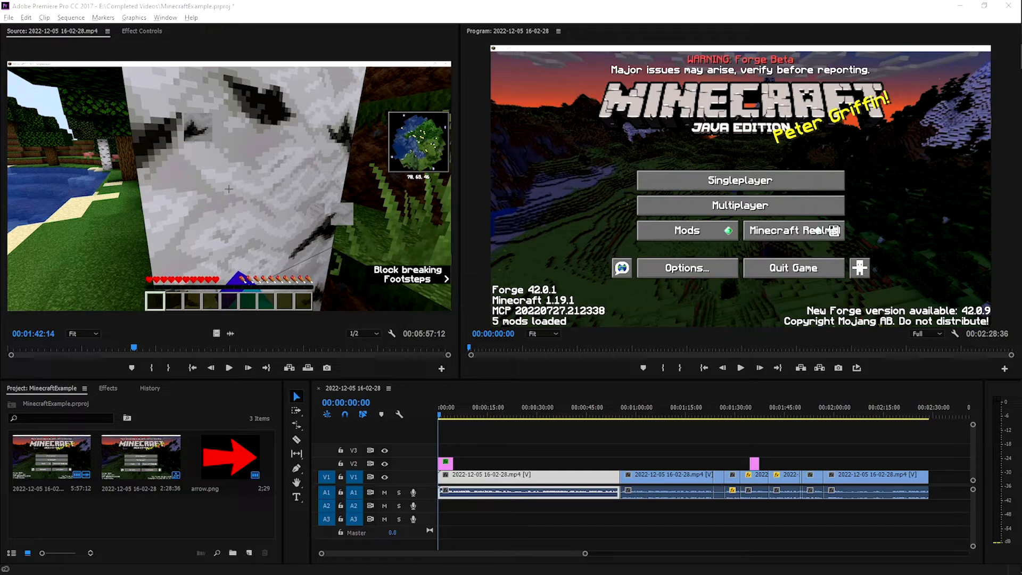
drag(176, 474, 194, 526)
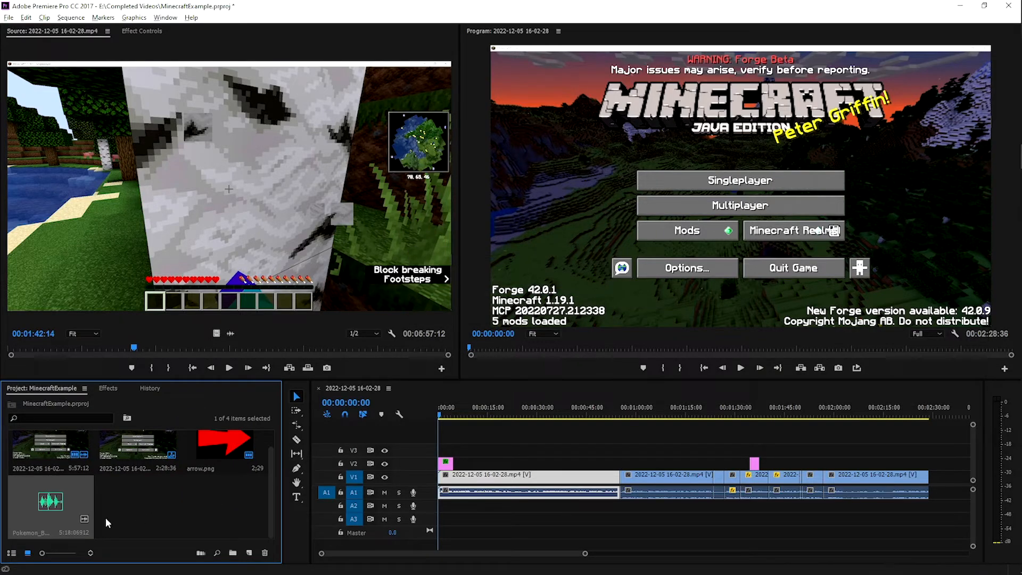
double_click(63, 498)
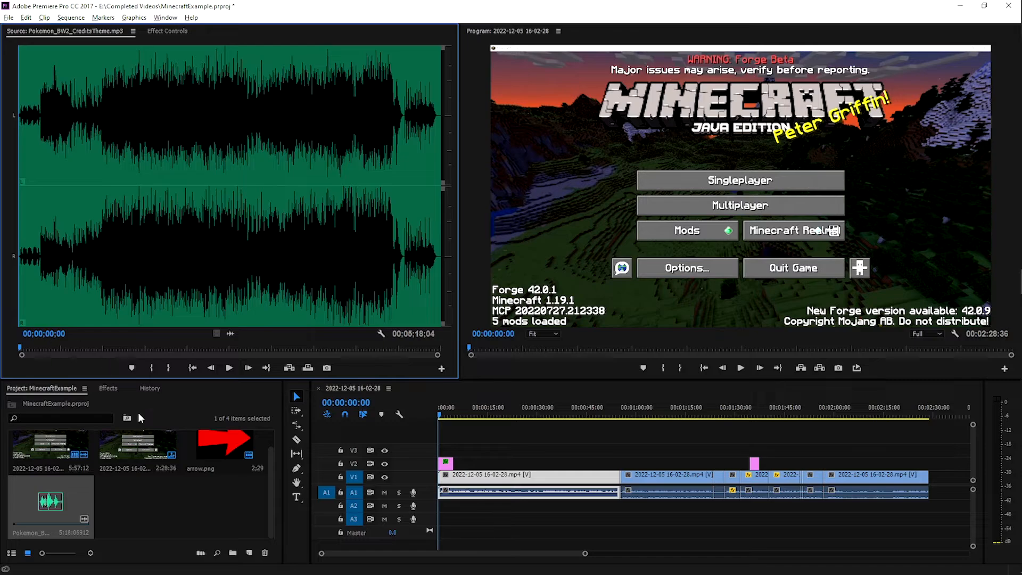
click(128, 493)
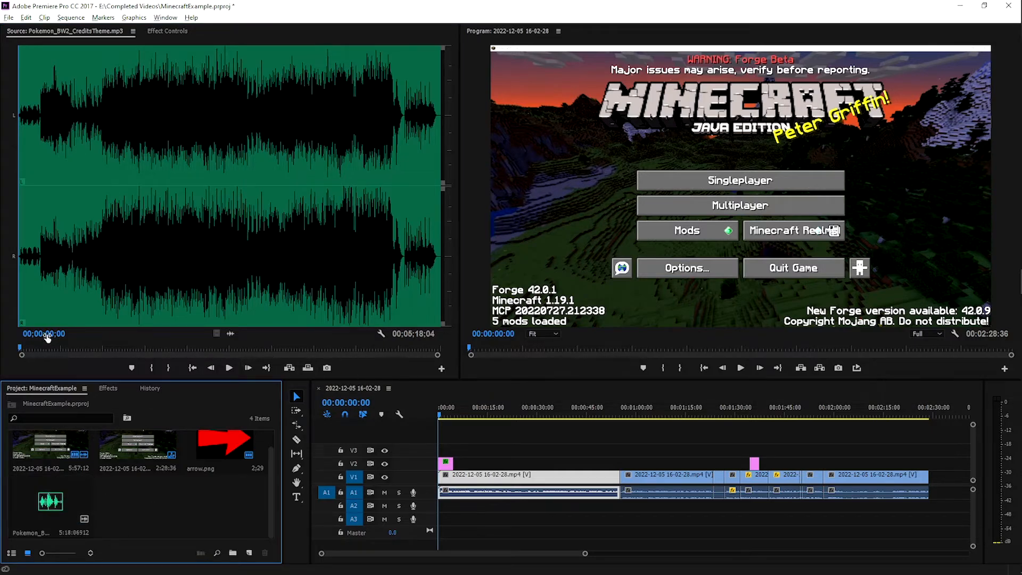
Audition the start of the music and mark its in point at 00:00:16:28, where the waveform gets louder
click(23, 345)
key(space)
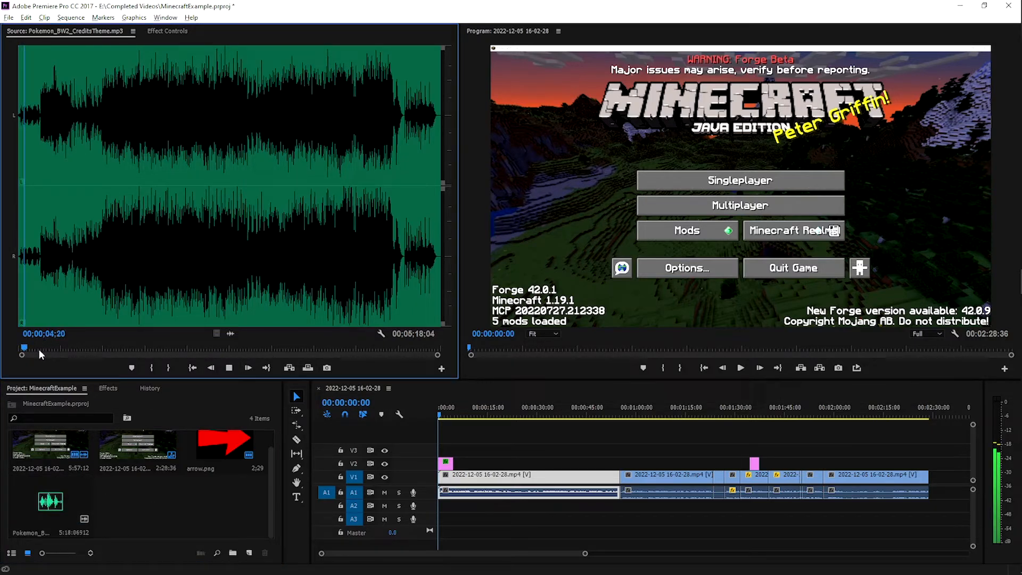
click(33, 345)
key(space)
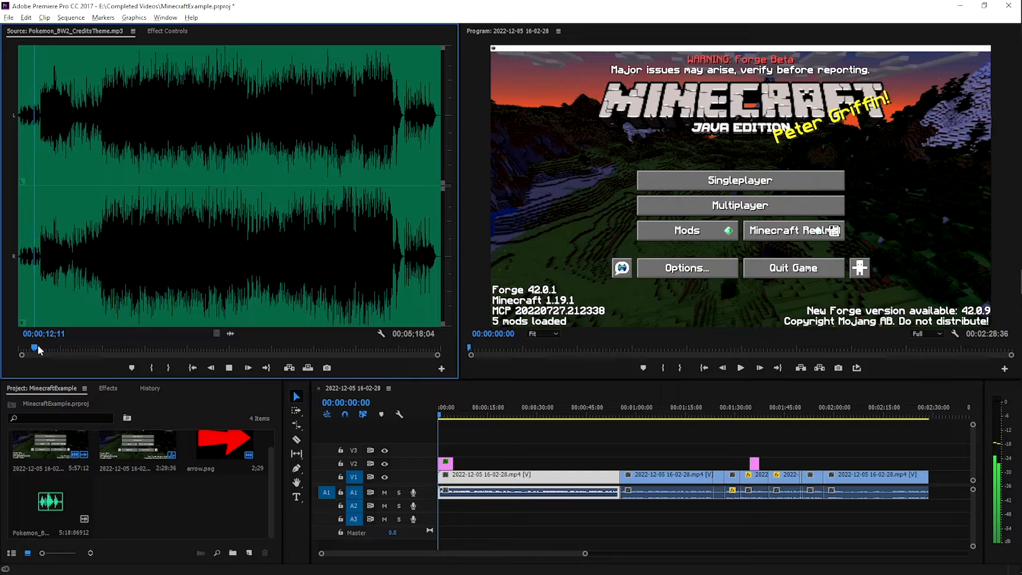
click(39, 345)
click(41, 346)
key(space)
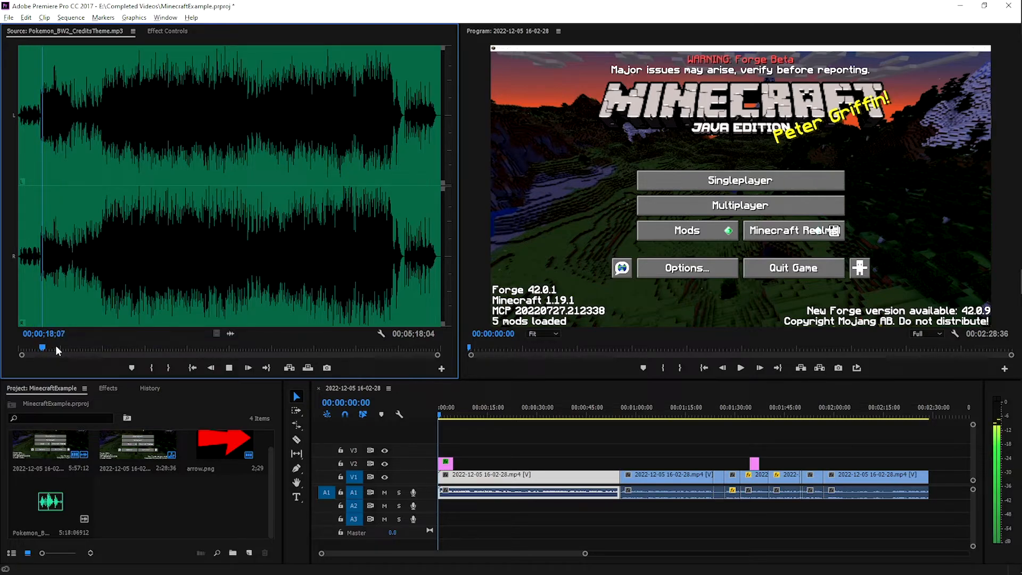
key(space)
drag(43, 347, 40, 345)
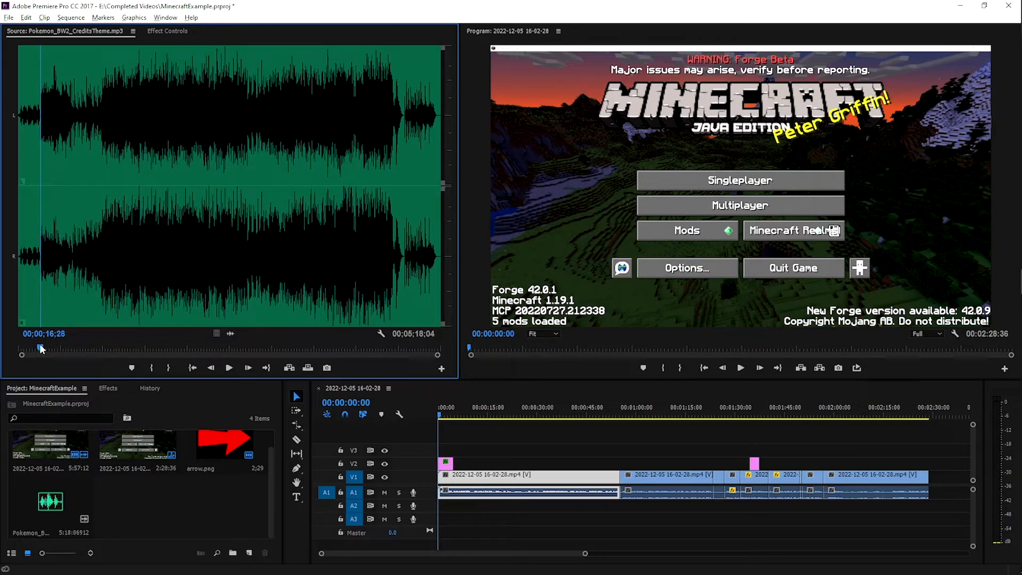
key(i)
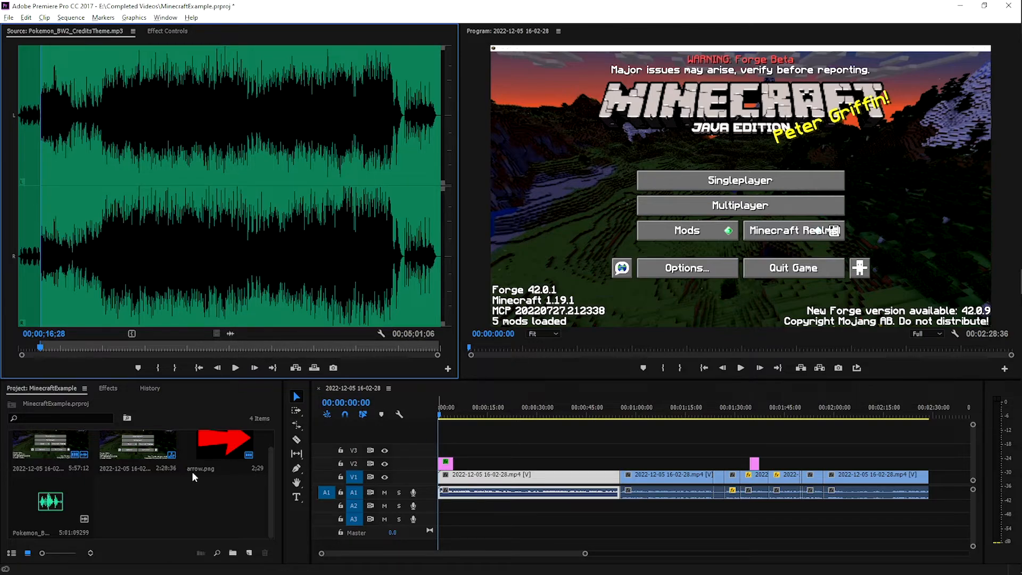
Open the original footage in the Source monitor and examine its video-only and audio-only drag handles
click(22, 454)
double_click(52, 444)
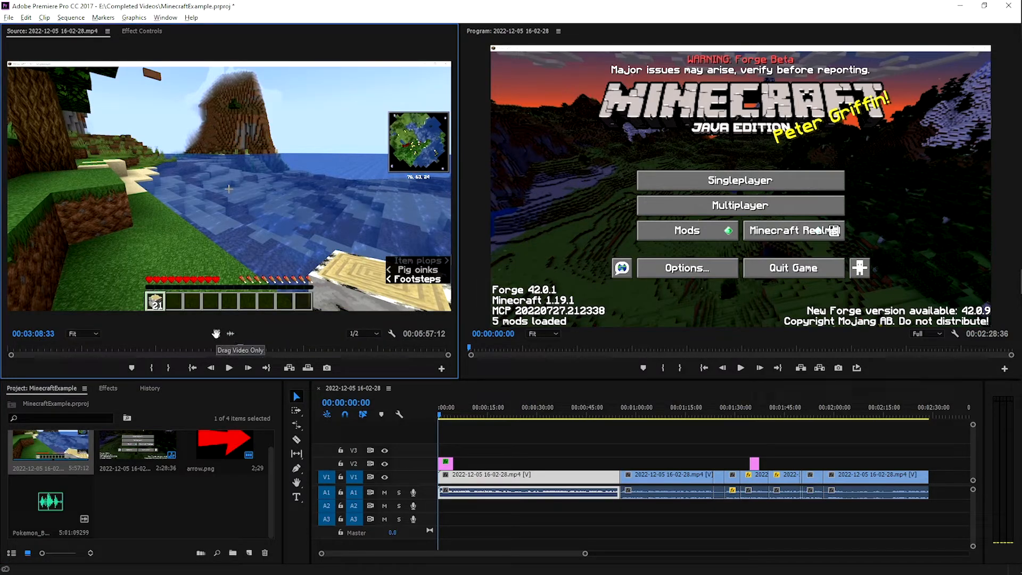
mouse_move(216, 333)
mouse_down()
mouse_move(543, 436)
mouse_move(549, 444)
mouse_move(467, 427)
mouse_move(206, 327)
mouse_move(401, 402)
mouse_move(508, 532)
mouse_move(463, 525)
mouse_move(480, 519)
mouse_move(232, 334)
mouse_up()
Place the marked music on audio track A2 at the sequence start and trim its end to the end of the video
double_click(45, 503)
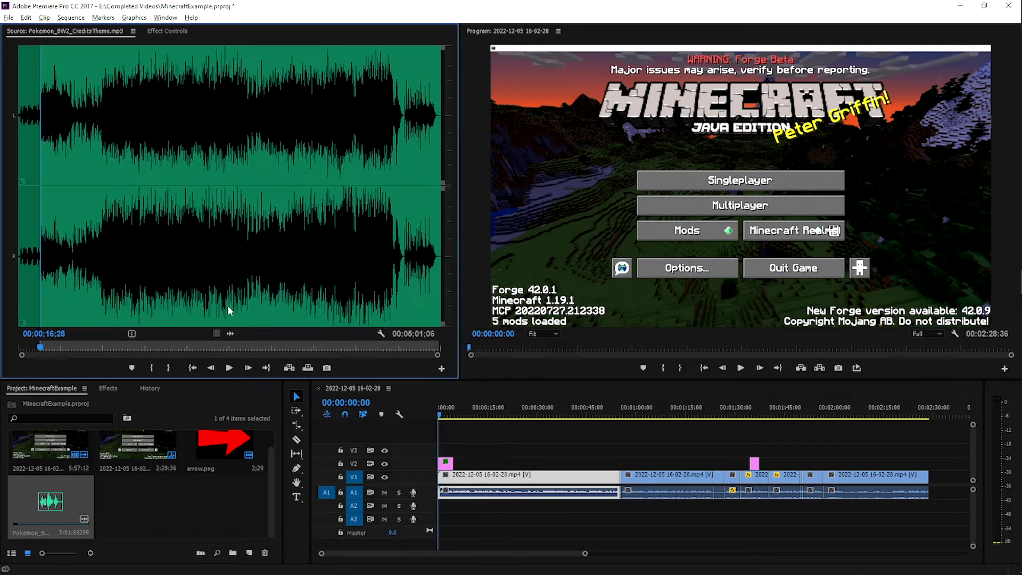
drag(234, 334, 437, 504)
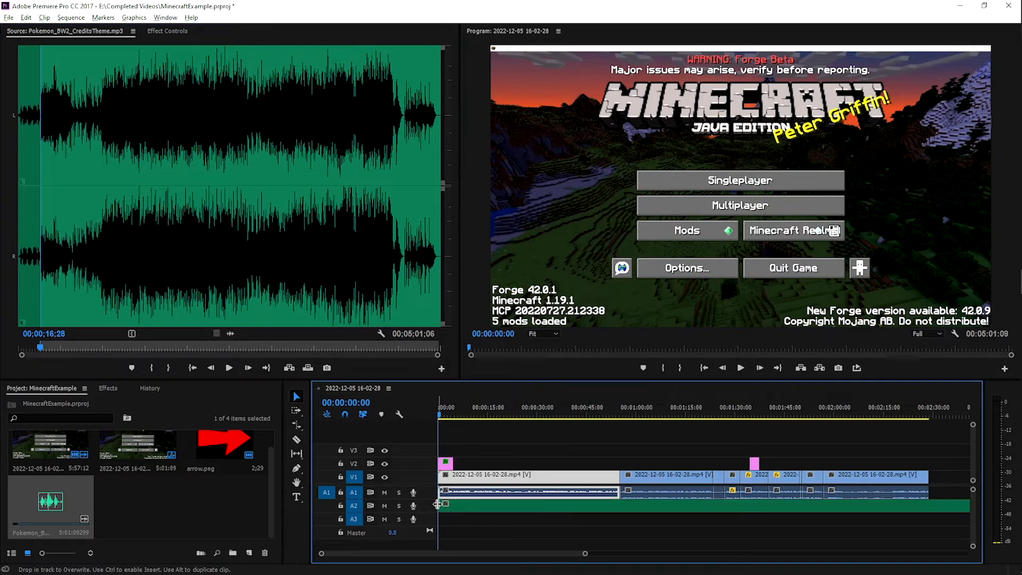
scroll(703, 512, down, 3)
scroll(703, 512, up, 2)
key(minus)
key(minus)
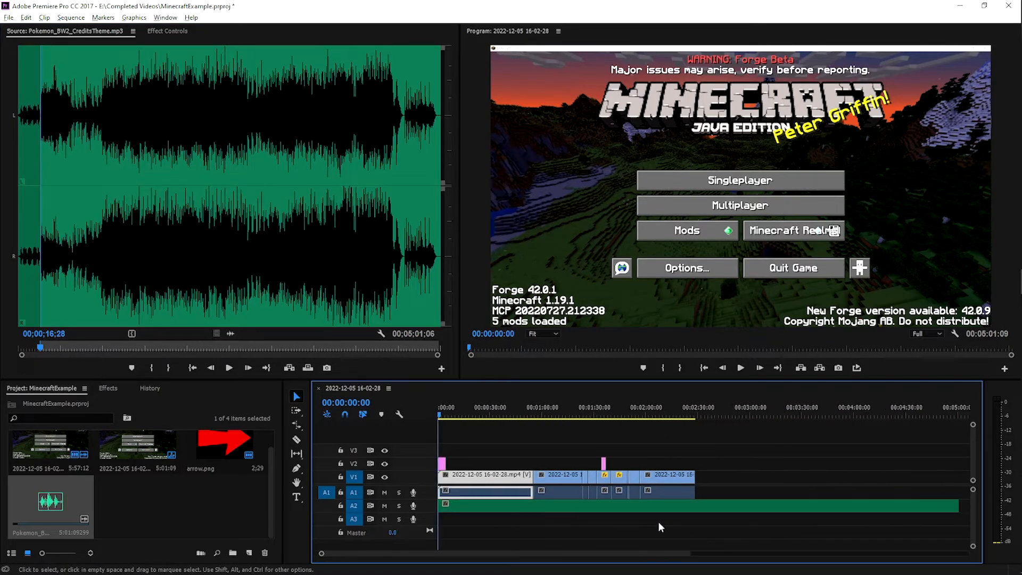
click(712, 508)
drag(735, 509, 585, 509)
scroll(494, 515, up, 5)
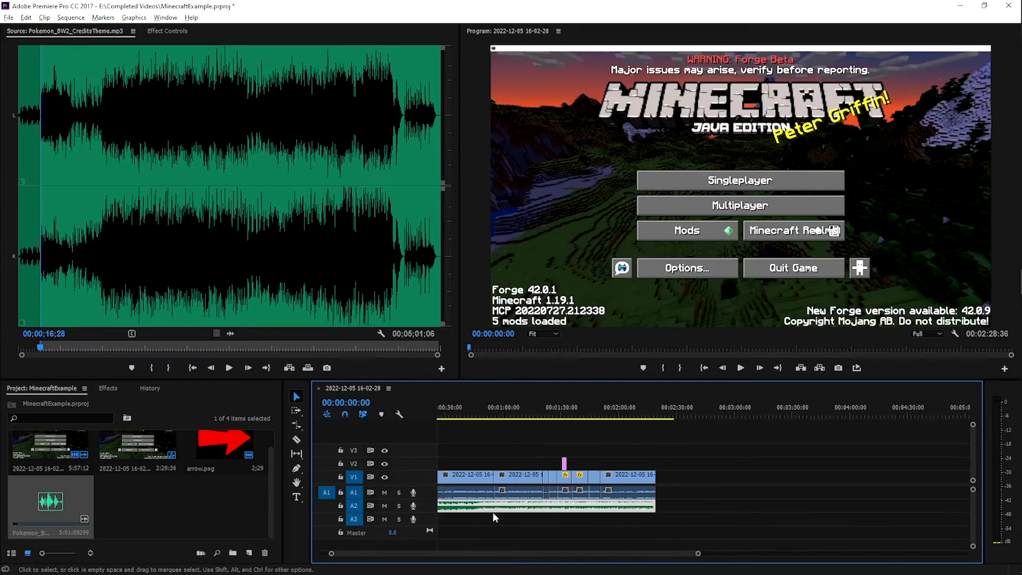
scroll(523, 517, up, 1)
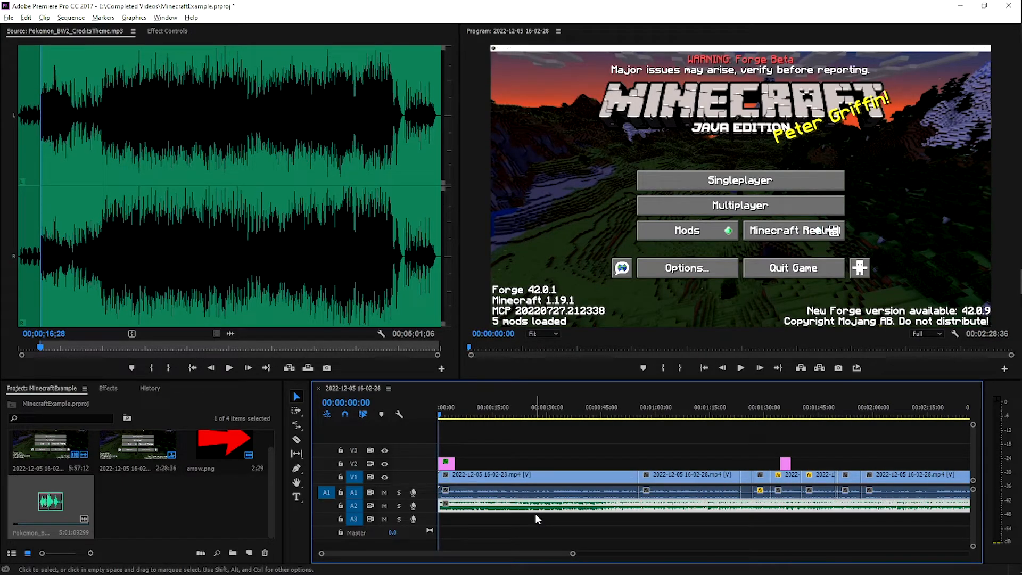
click(575, 443)
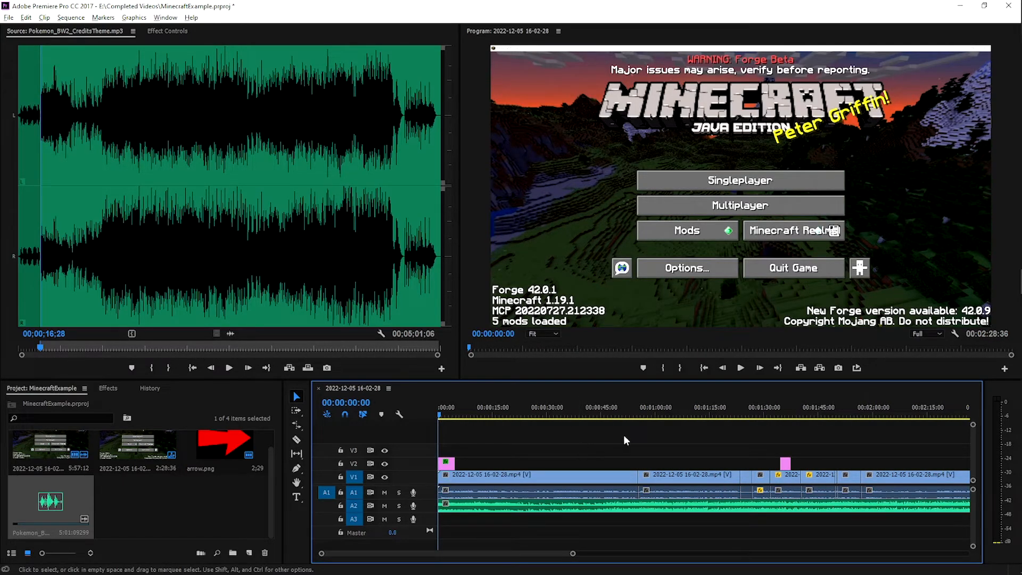
Play the sequence's opening seconds with the music and inspect the effect settings of the music and the first video clip
click(741, 368)
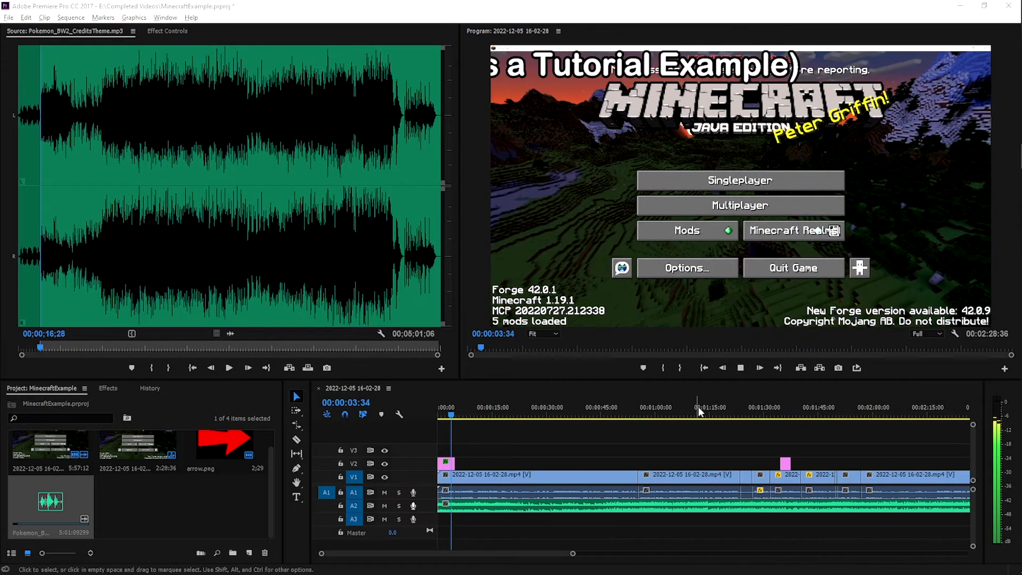
click(740, 367)
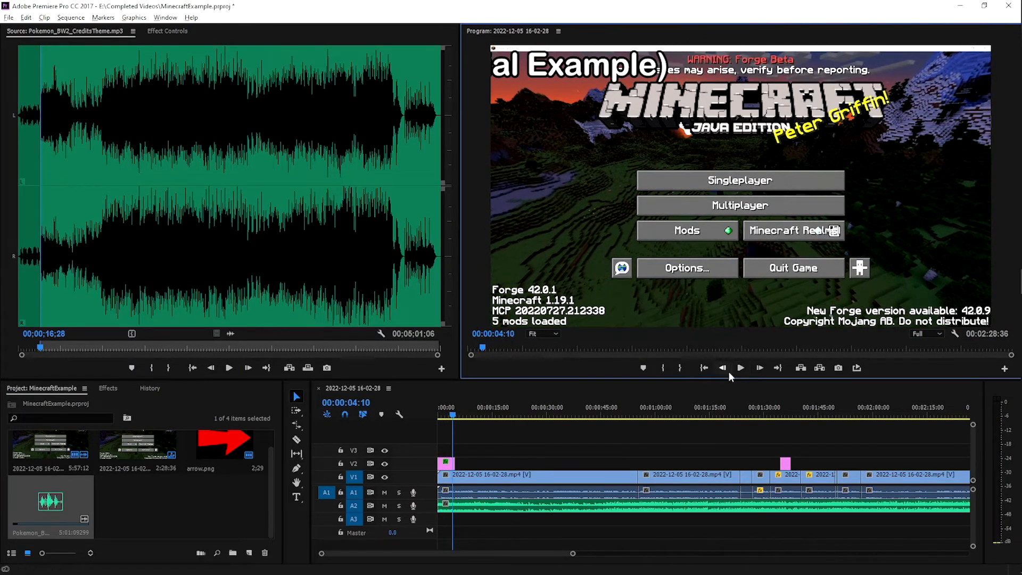
click(552, 504)
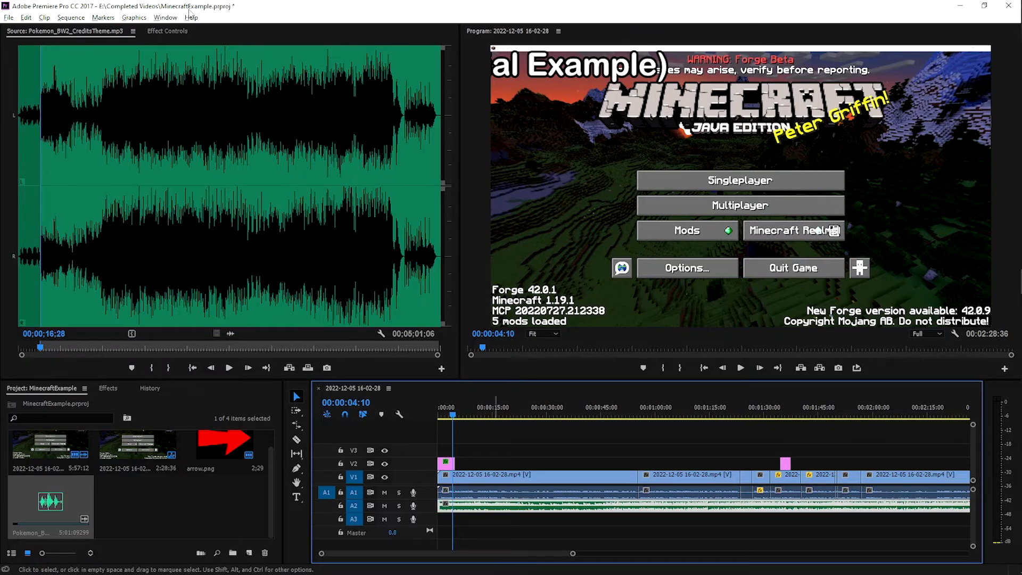
click(168, 31)
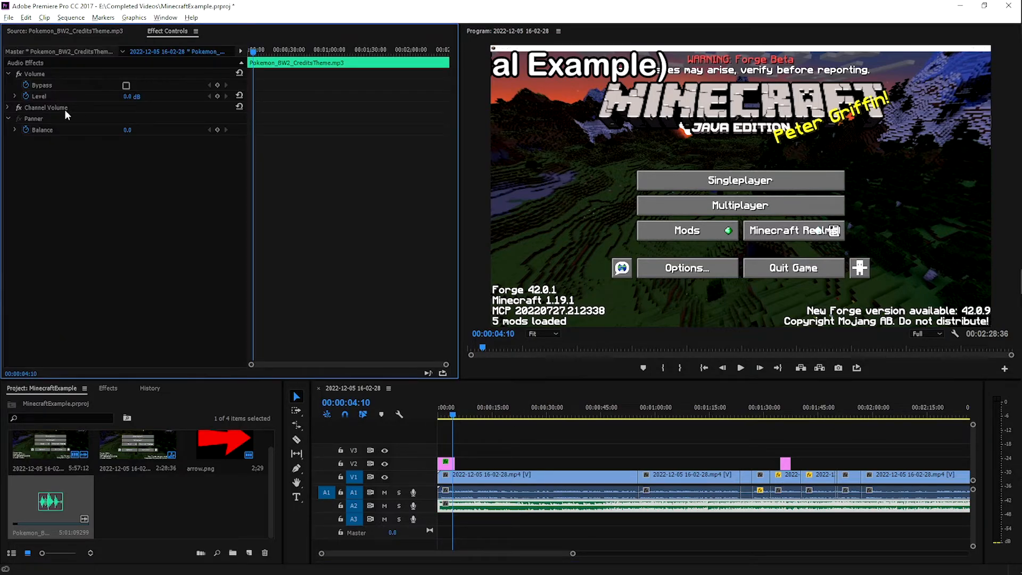
click(488, 476)
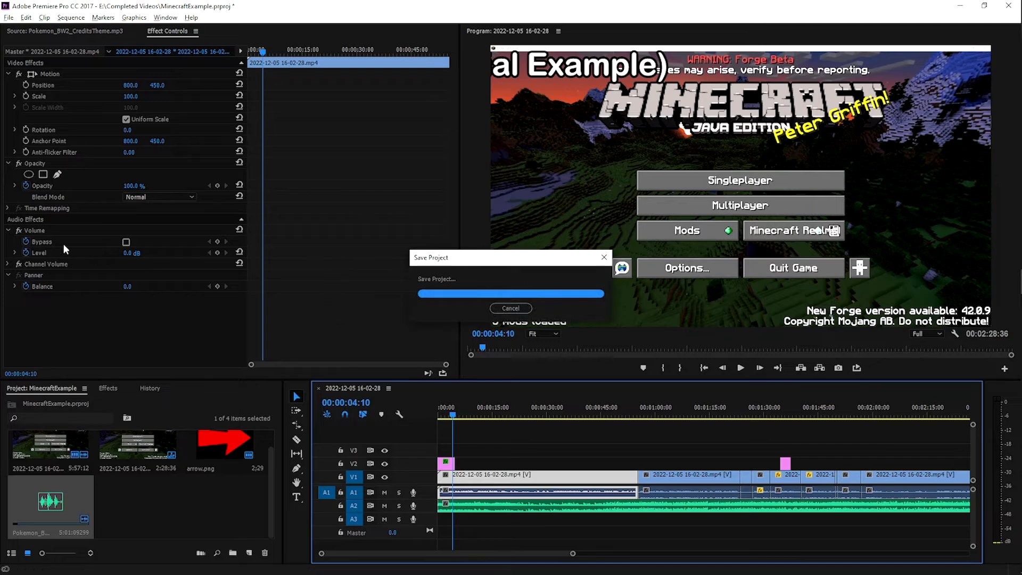
Set the music clip's volume level to -18 dB at the sequence start
click(523, 503)
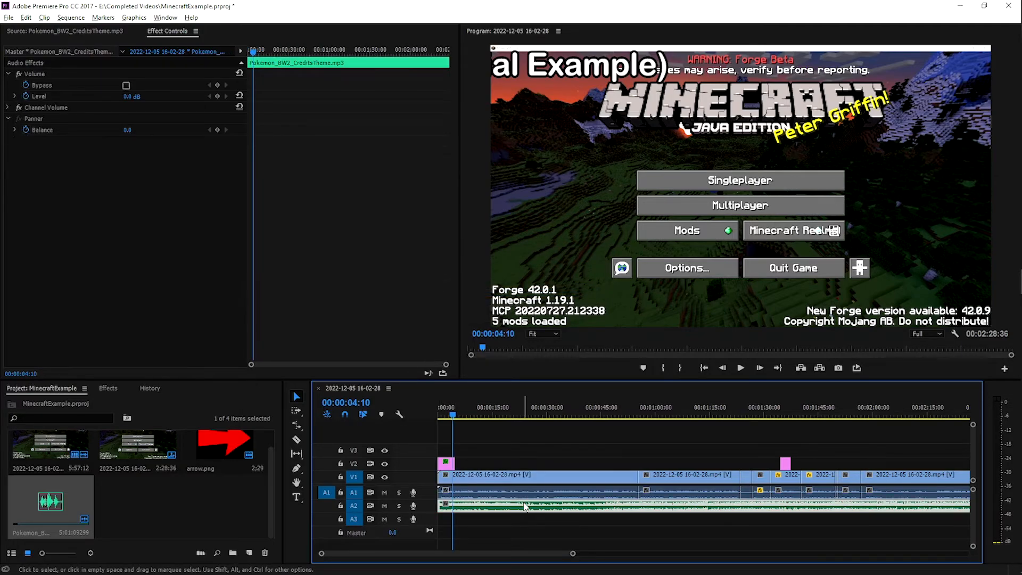
drag(262, 50, 181, 58)
click(130, 97)
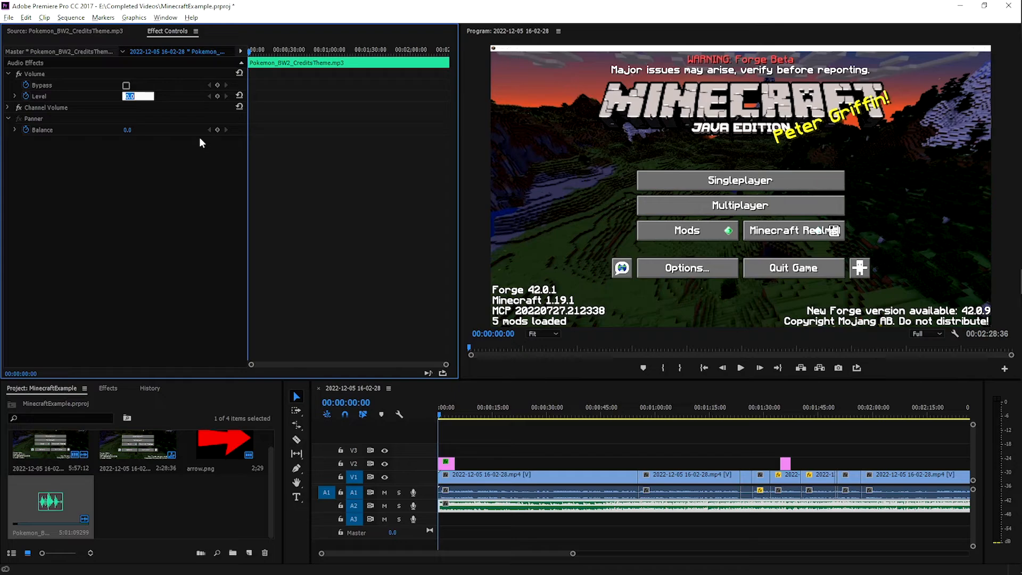
text(-18)
key(Return)
Play the opening with the lowered music and return to its volume keyframe at the sequence start
key(space)
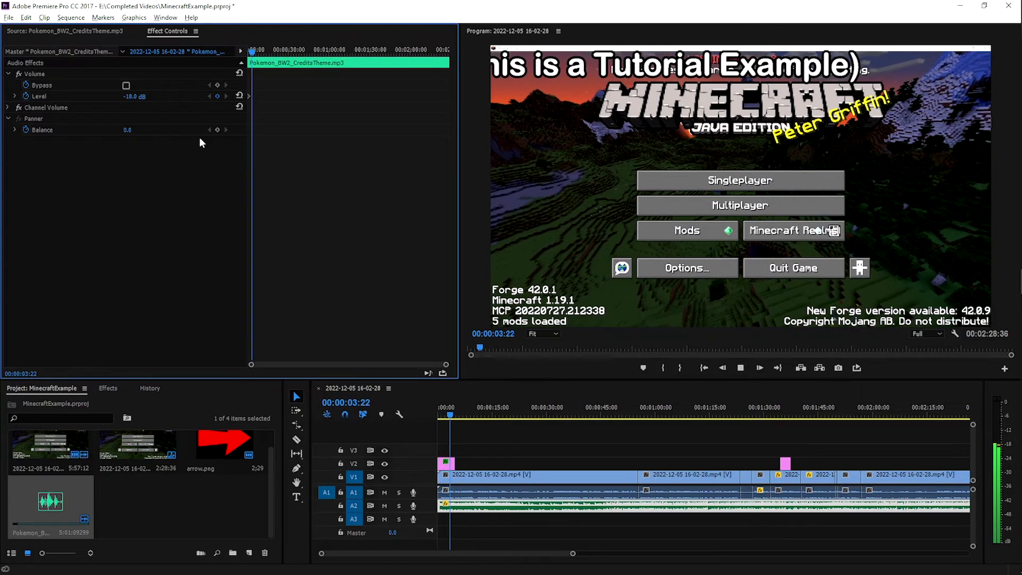
key(space)
click(208, 96)
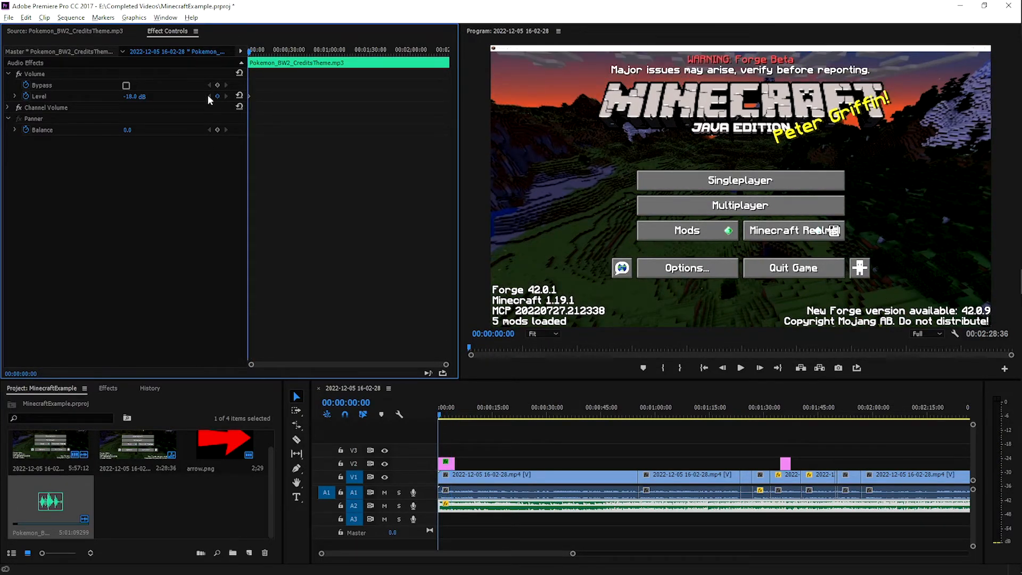
Set the music clip's volume level to -22 dB at the sequence start, play the opening, and return to the keyframe
click(138, 95)
text(-22)
key(Return)
key(space)
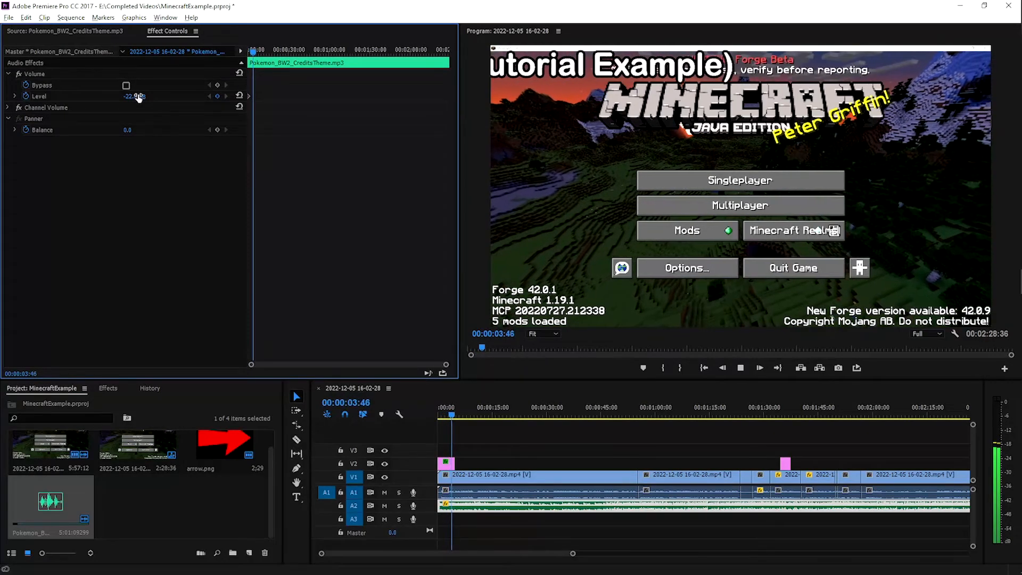
key(space)
click(210, 96)
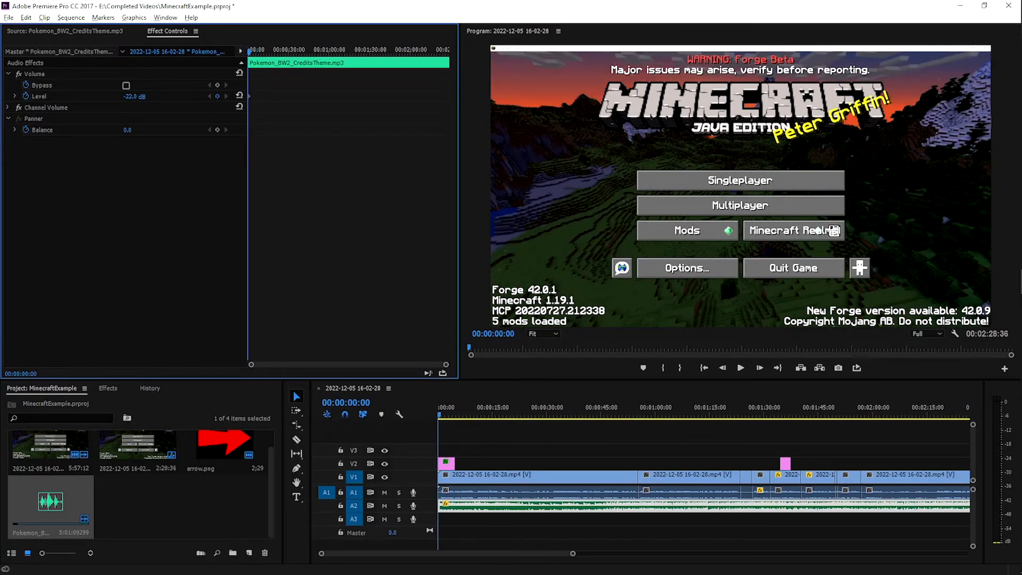
Set the music clip's volume level to -25 dB at the sequence start and play a section around 20 seconds in
click(139, 97)
text(-25)
key(Return)
drag(503, 409, 494, 414)
key(space)
click(552, 433)
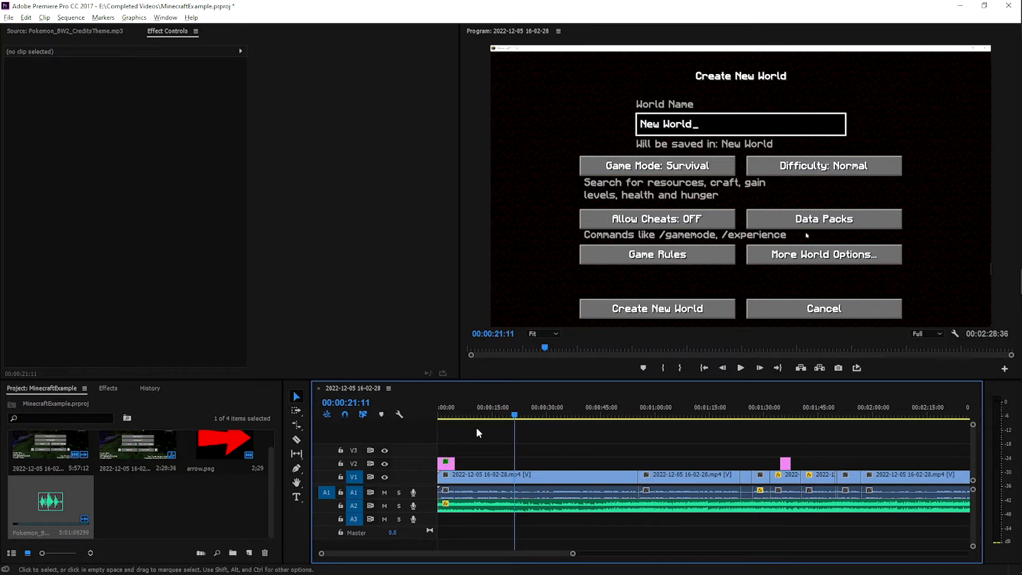
scroll(588, 447, down, 3)
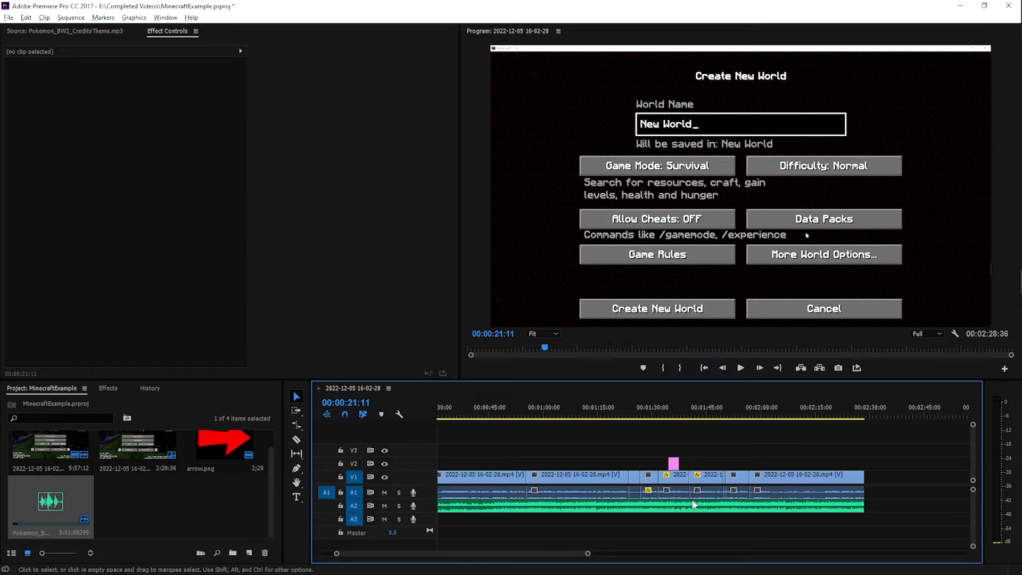
click(682, 509)
scroll(682, 512, up, 3)
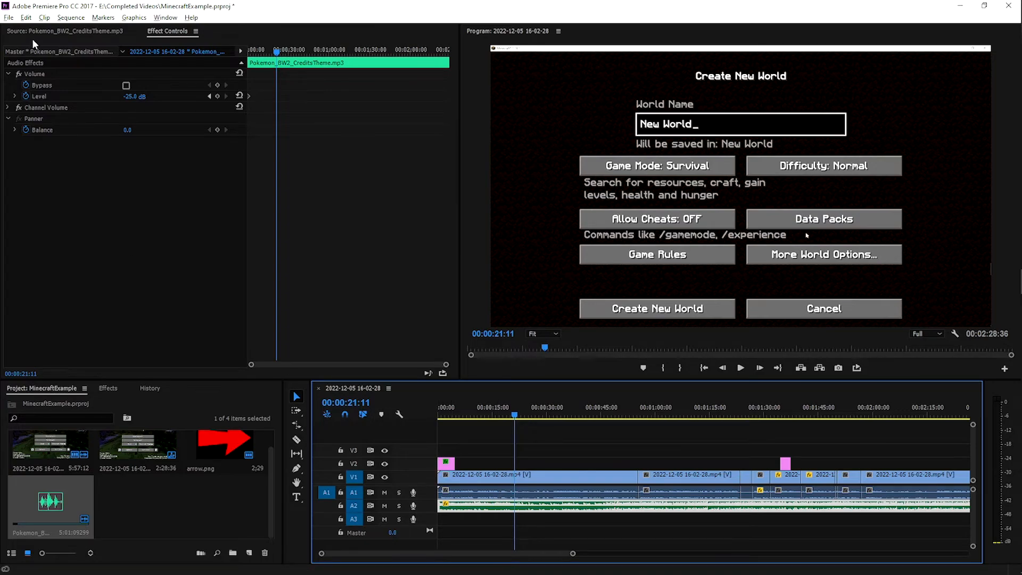
Open the media export settings for the sequence and choose the YouTube 720p HD preset
click(8, 18)
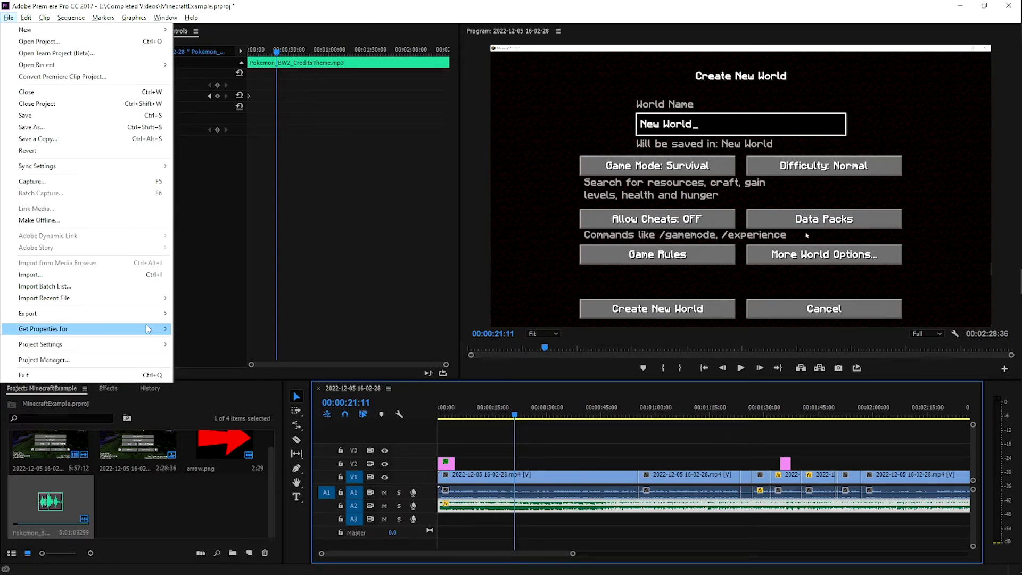
mouse_move(154, 313)
click(193, 313)
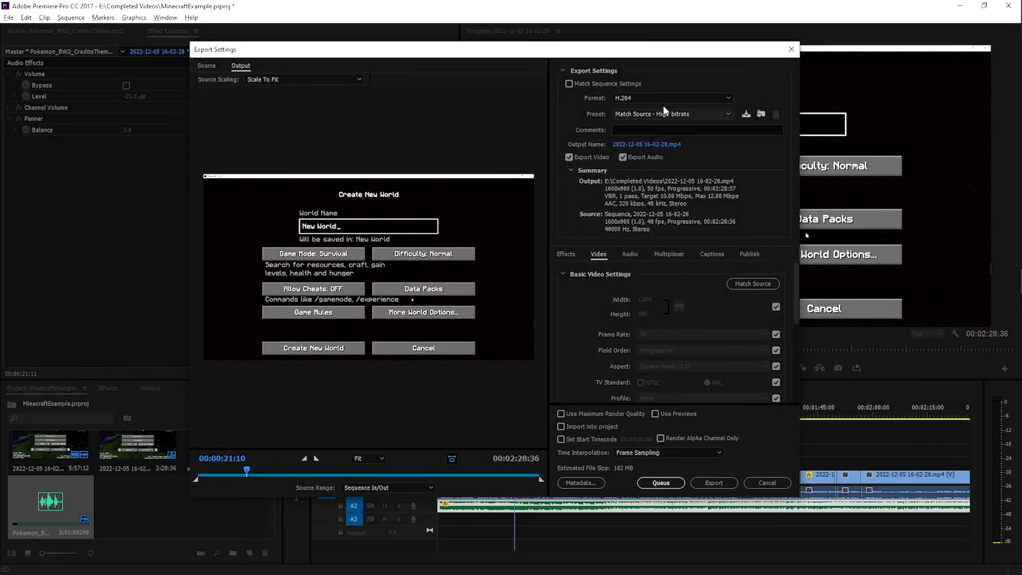
click(668, 113)
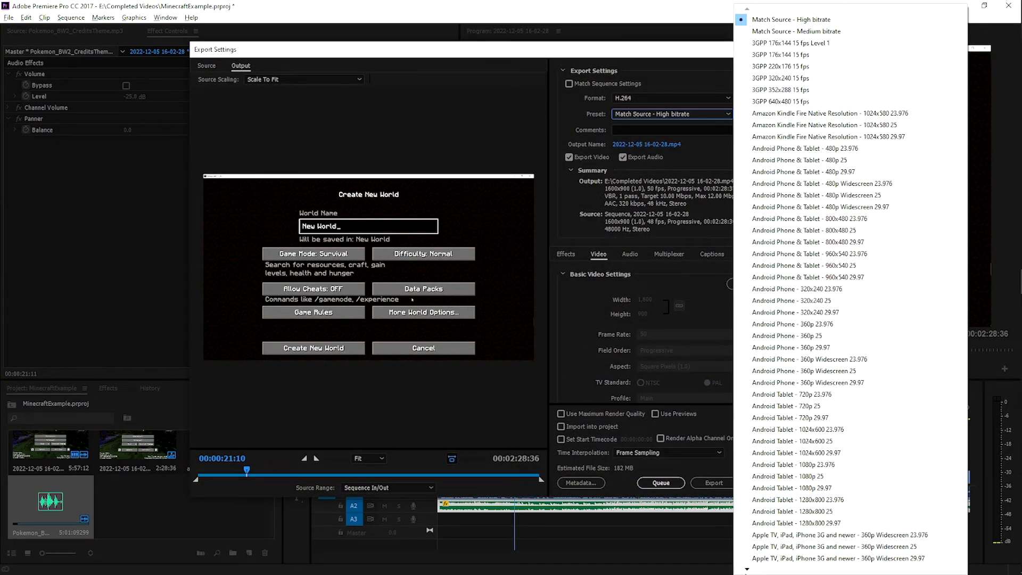
mouse_move(748, 572)
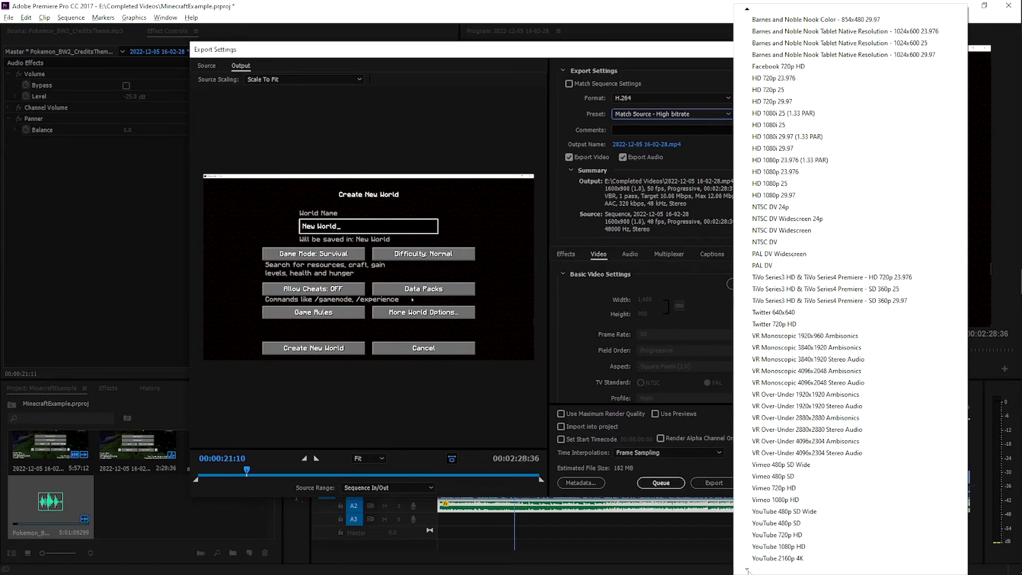
click(775, 535)
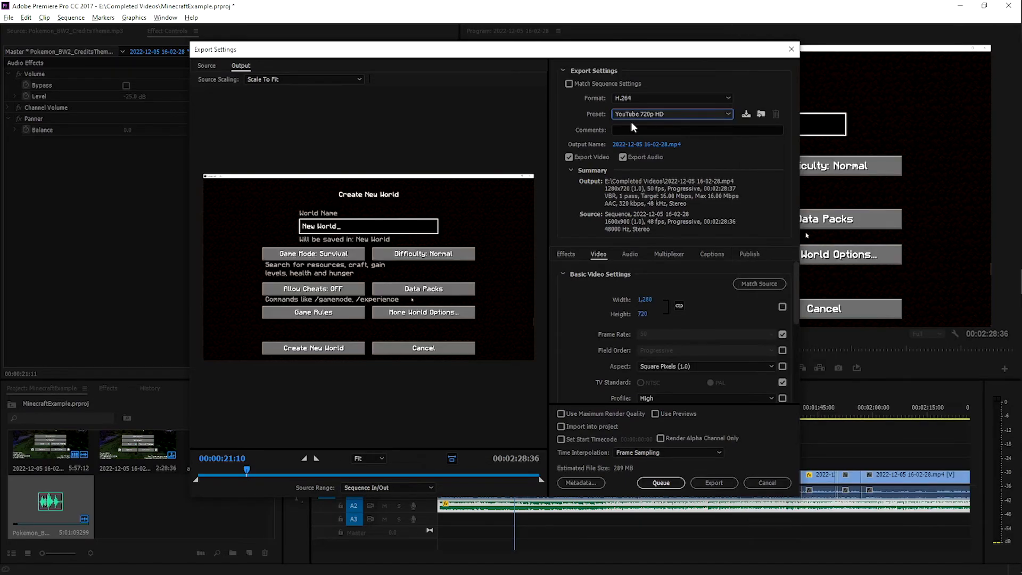
Change the export preset to YouTube 480p SD
click(663, 116)
mouse_move(748, 570)
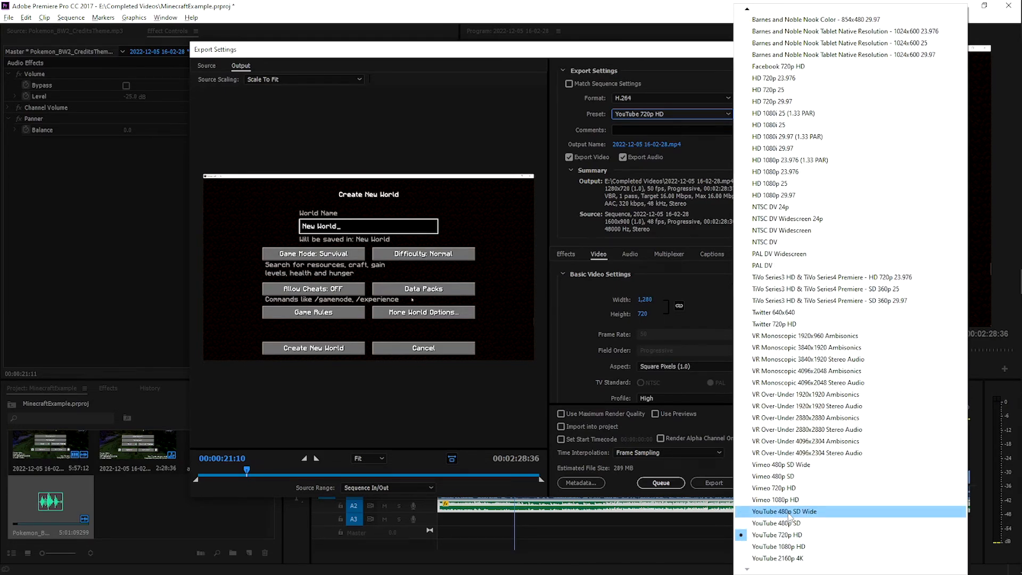
click(785, 523)
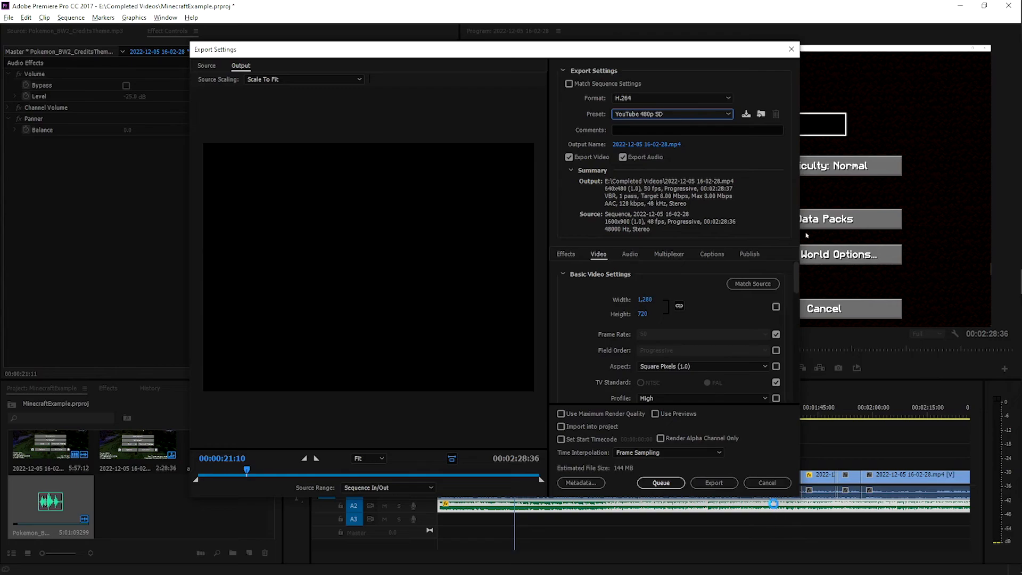
Name the output file MinecraftExample in the Completed Videos folder and export the video
click(665, 145)
text(Minecraf)
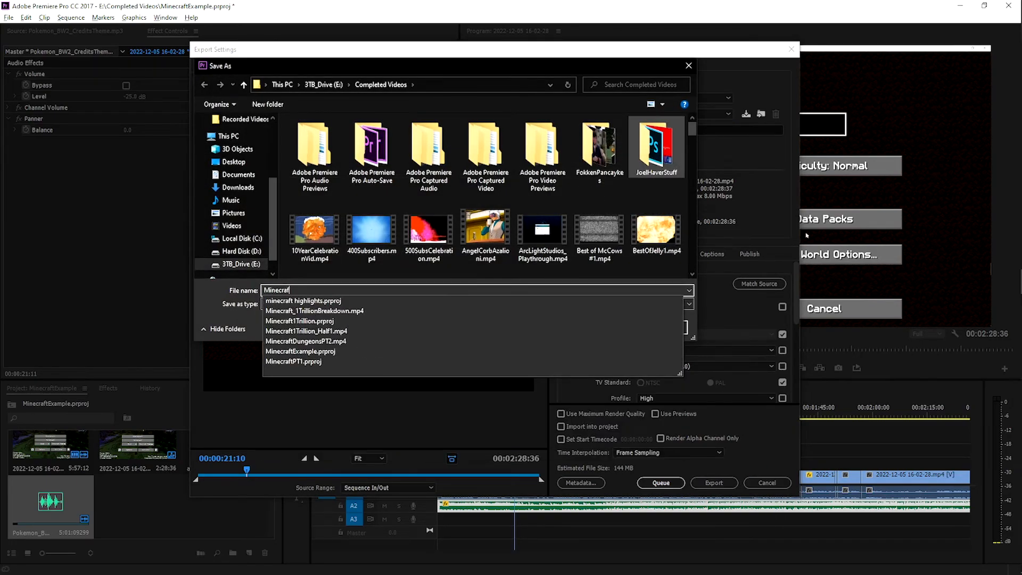
text(tExample)
key(Return)
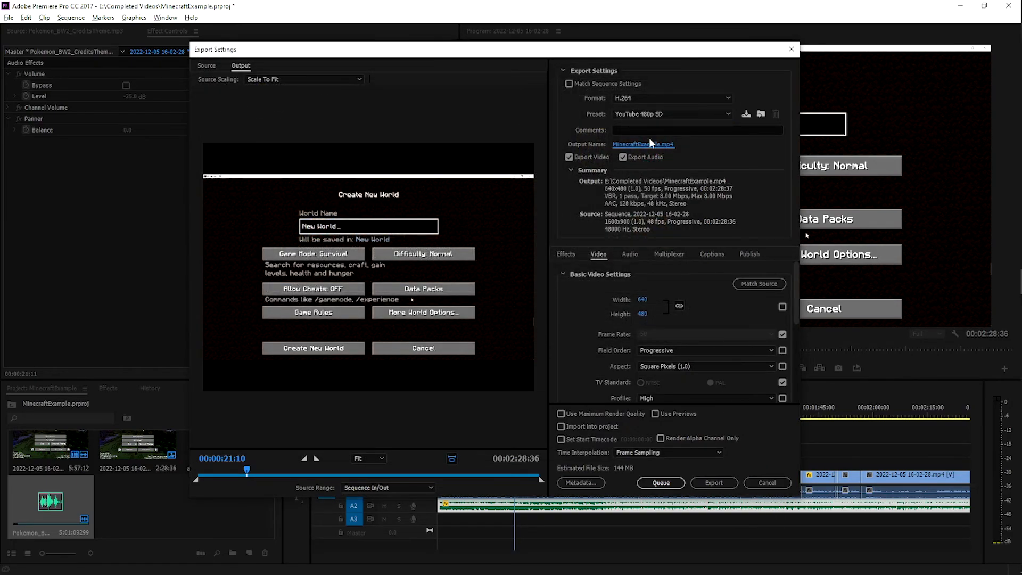
click(715, 480)
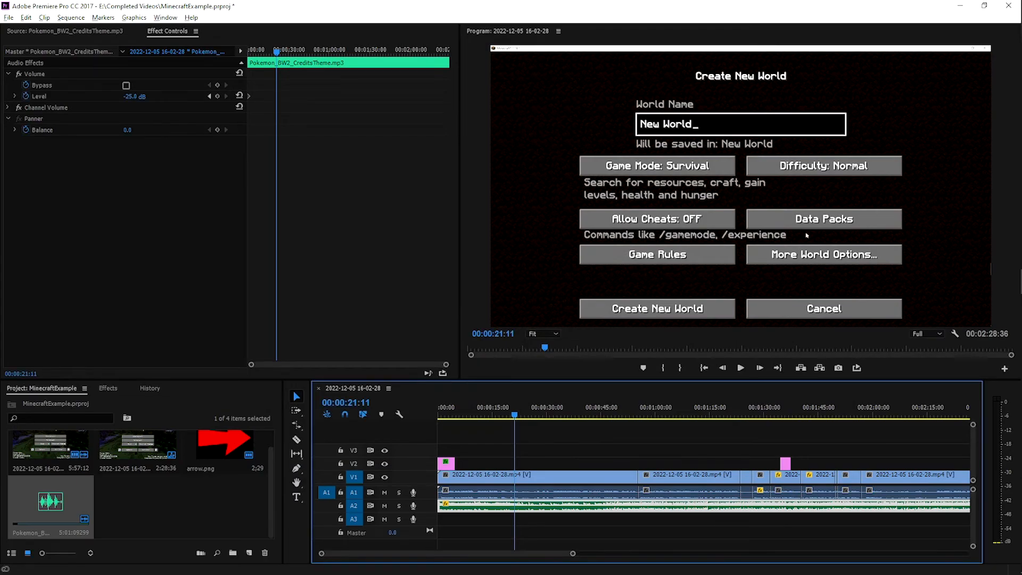
Switch to File Explorer and open the folder containing the recent MinecraftExample file
mouse_move(1020, 107)
click(1007, 57)
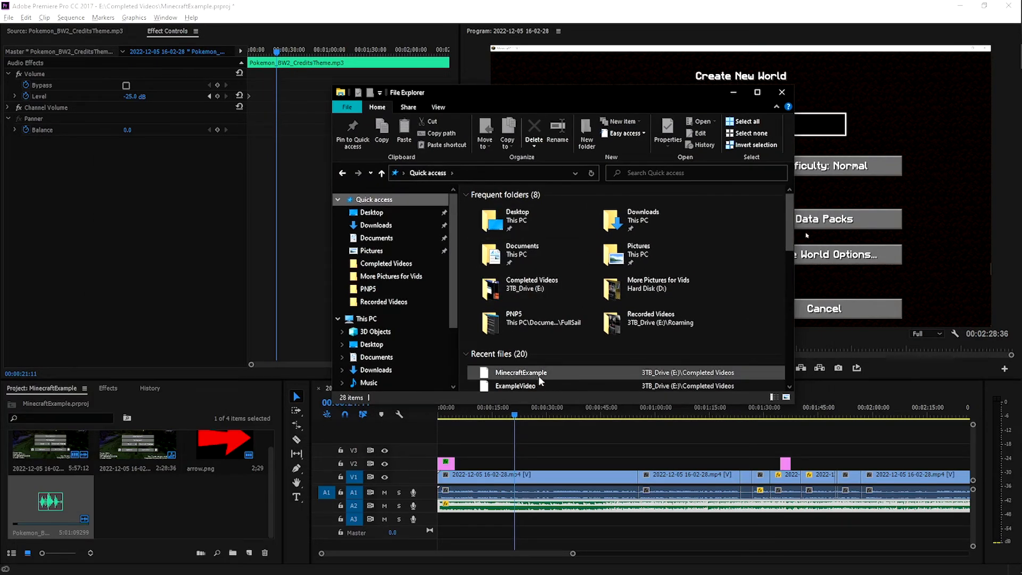
click(538, 375)
right_click(535, 378)
click(589, 355)
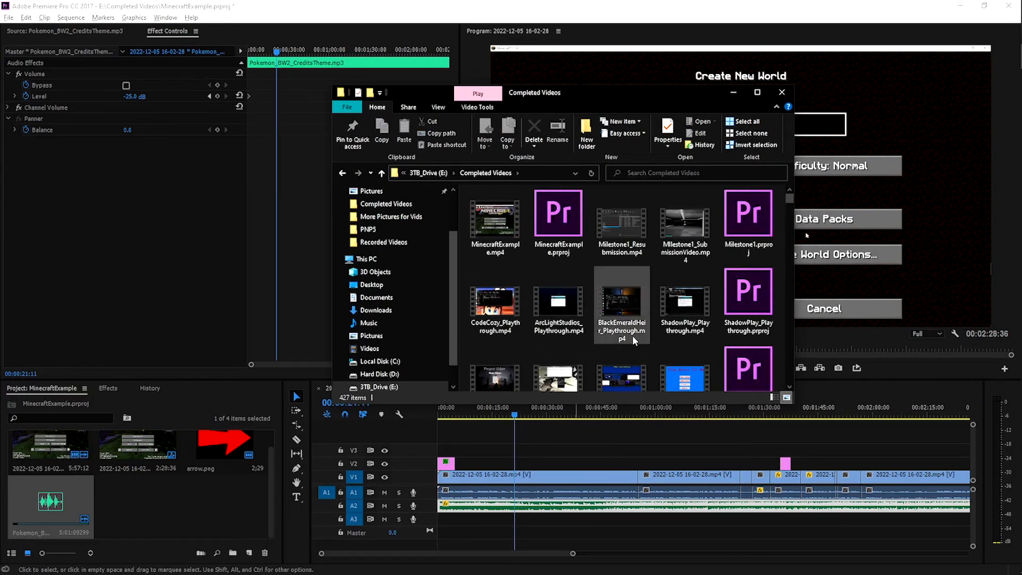
Play the start of the exported MinecraftExample.mp4, then close the player and the Completed Videos folder
click(501, 243)
double_click(501, 240)
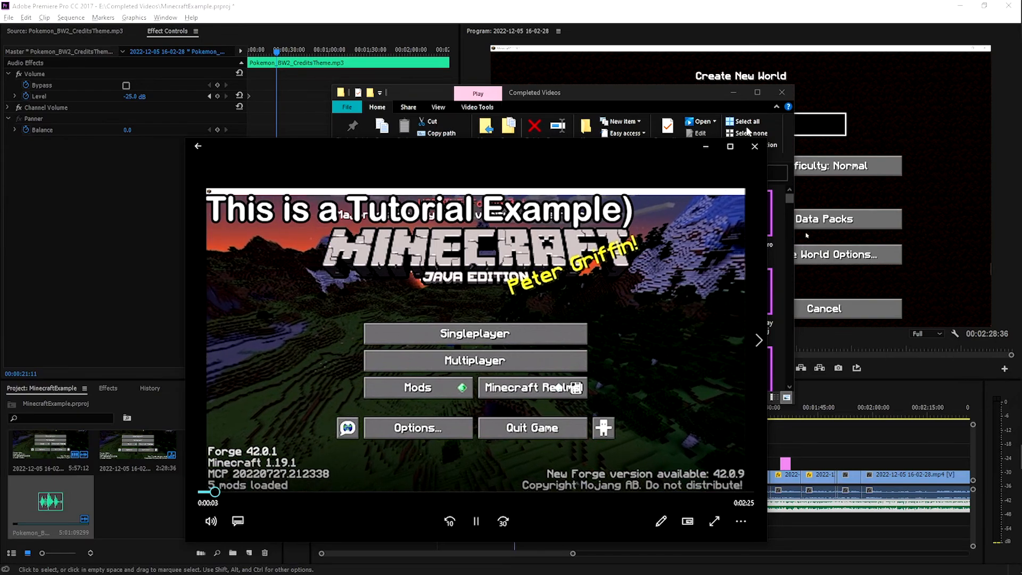
click(754, 148)
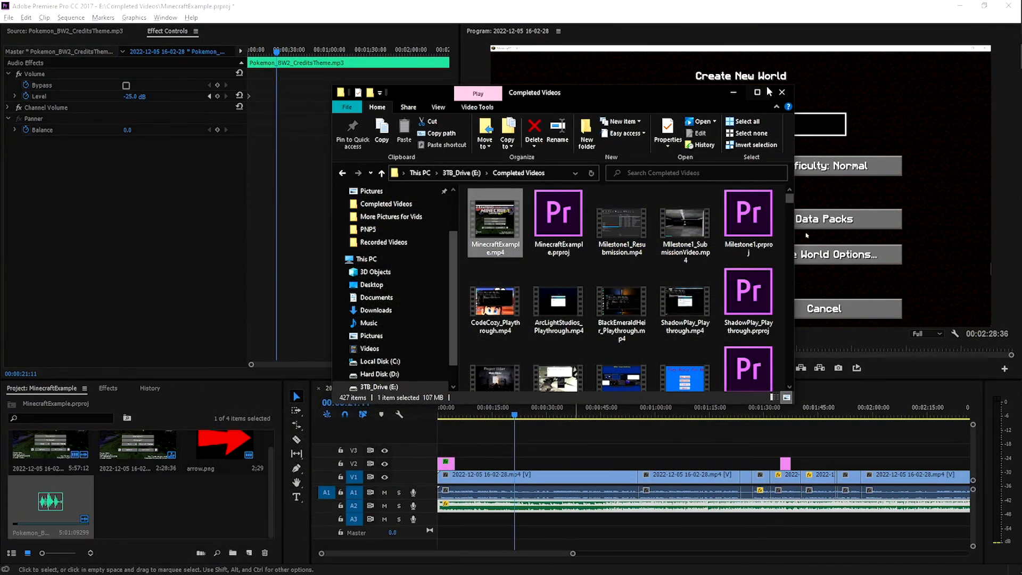
click(781, 92)
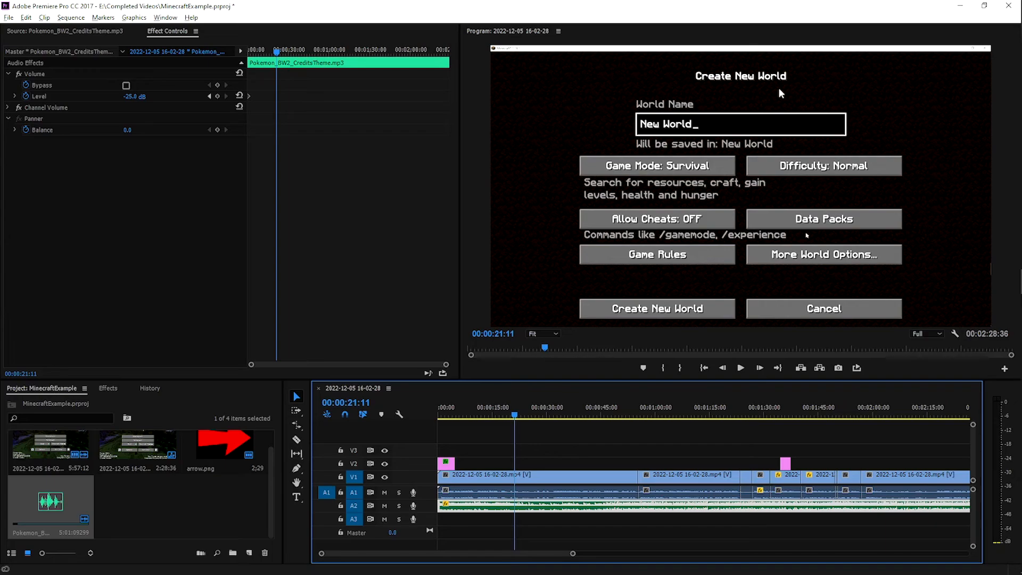
click(391, 195)
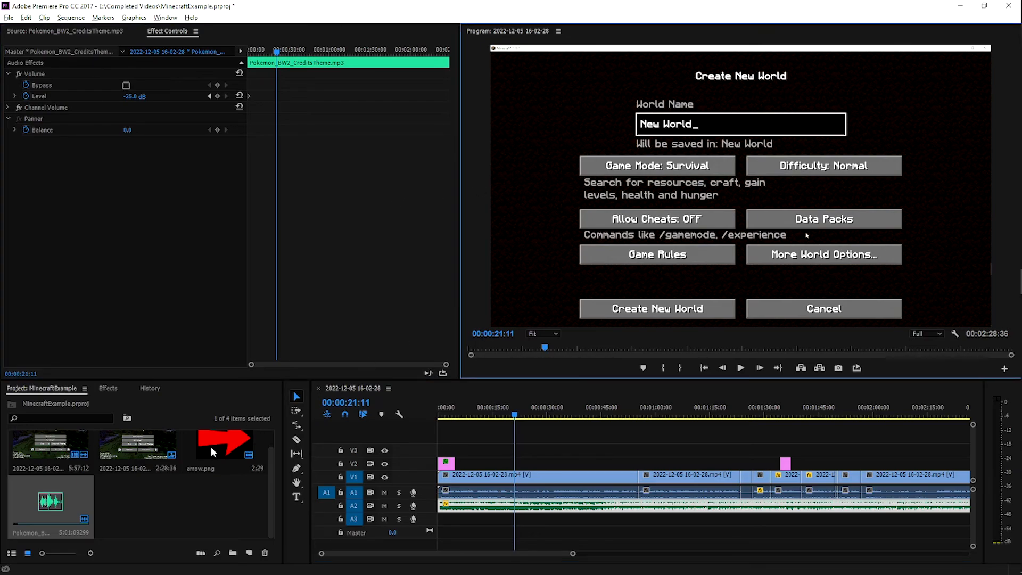
click(122, 516)
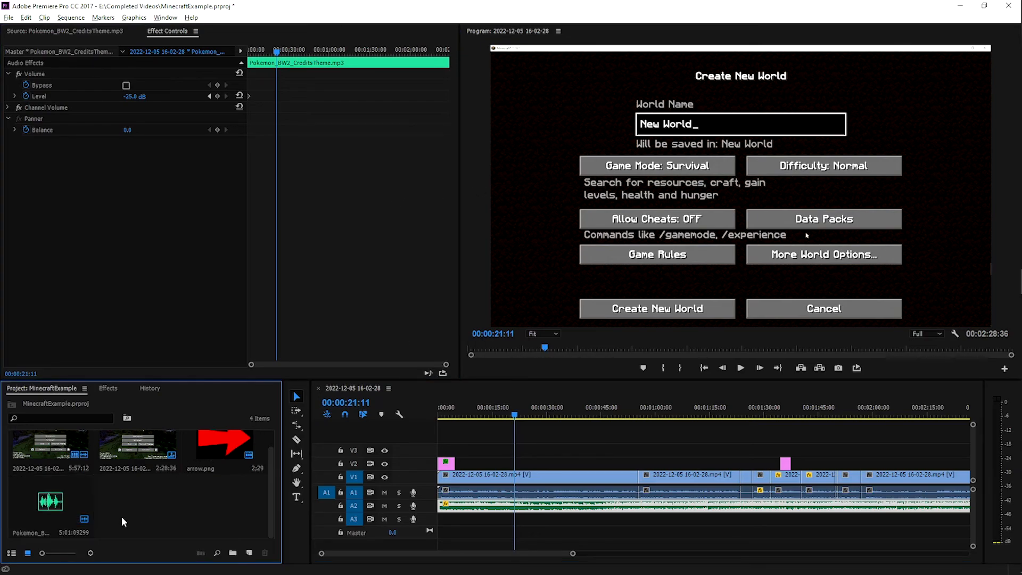
click(575, 440)
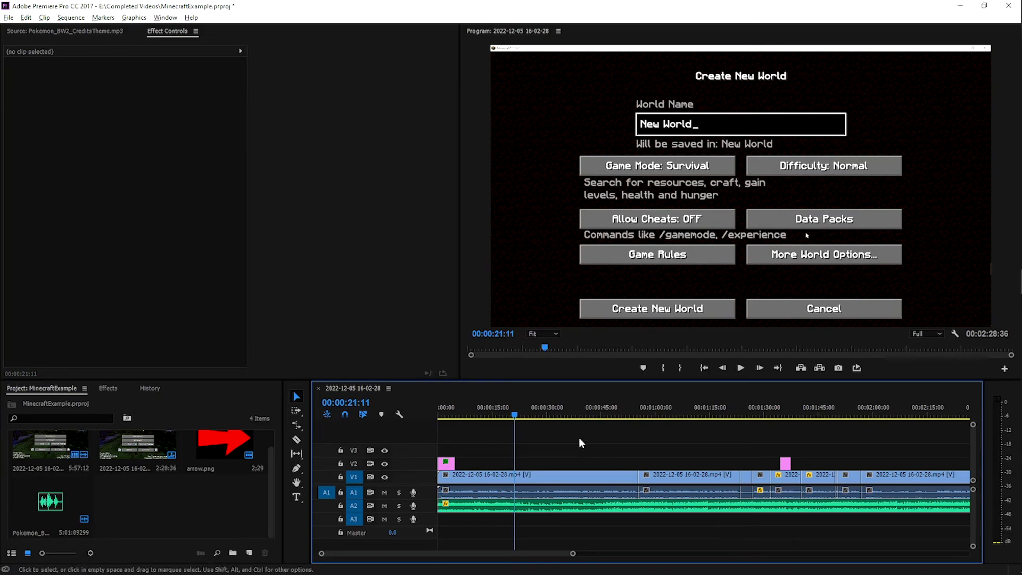
click(183, 506)
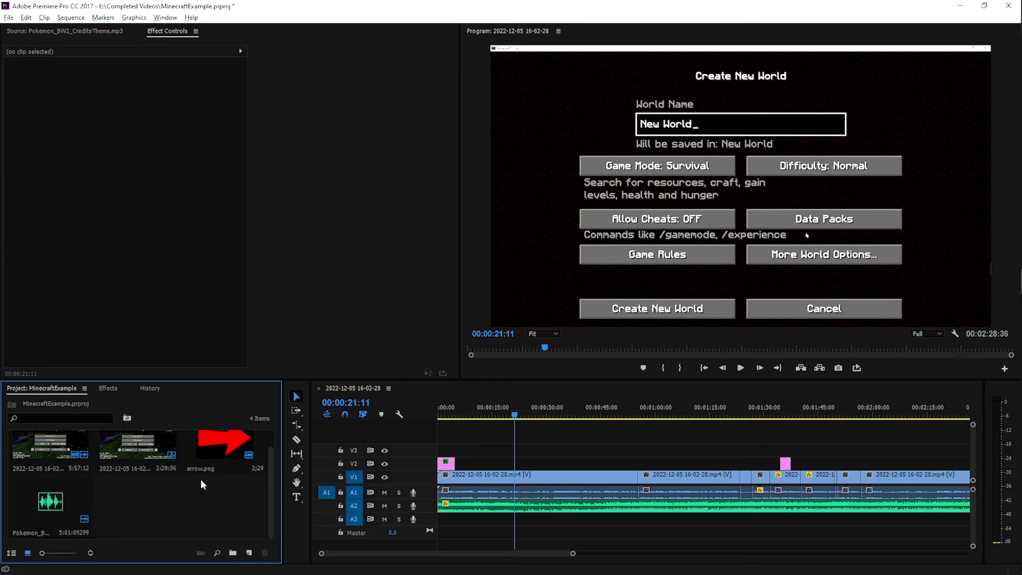
click(592, 445)
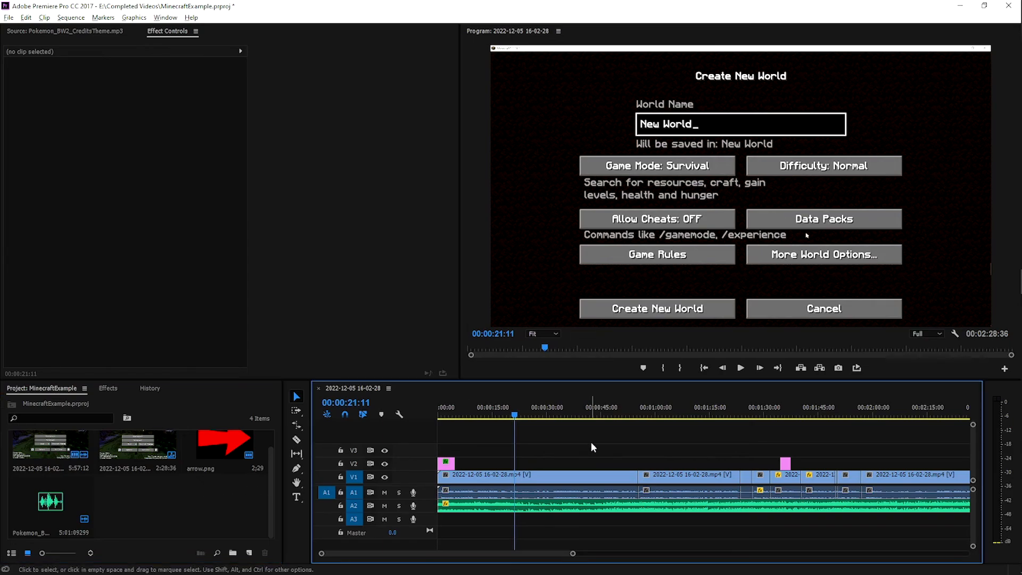